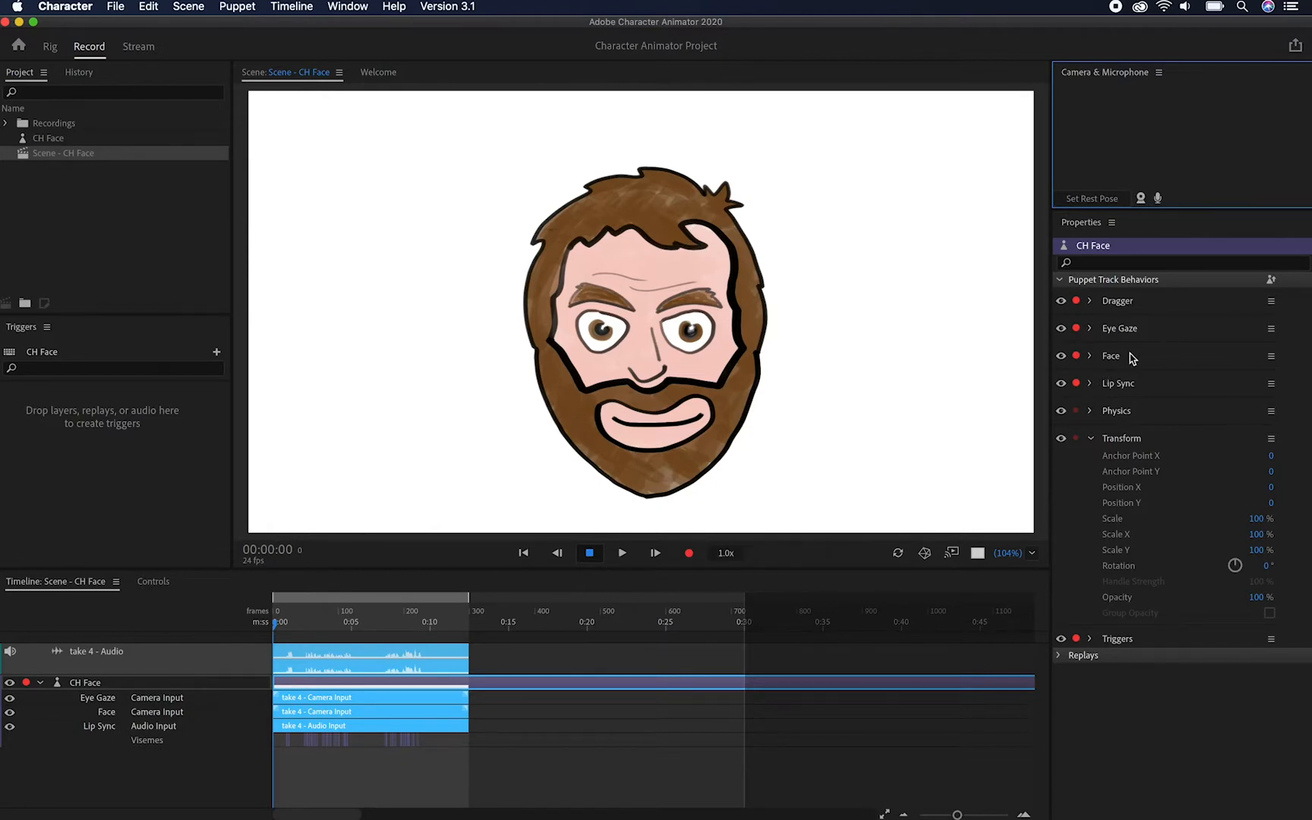
Show the puppet's Face behavior settings and export the scene as an alpha QuickTime video named "my head" through Adobe Media Encoder
left_click(1090, 356)
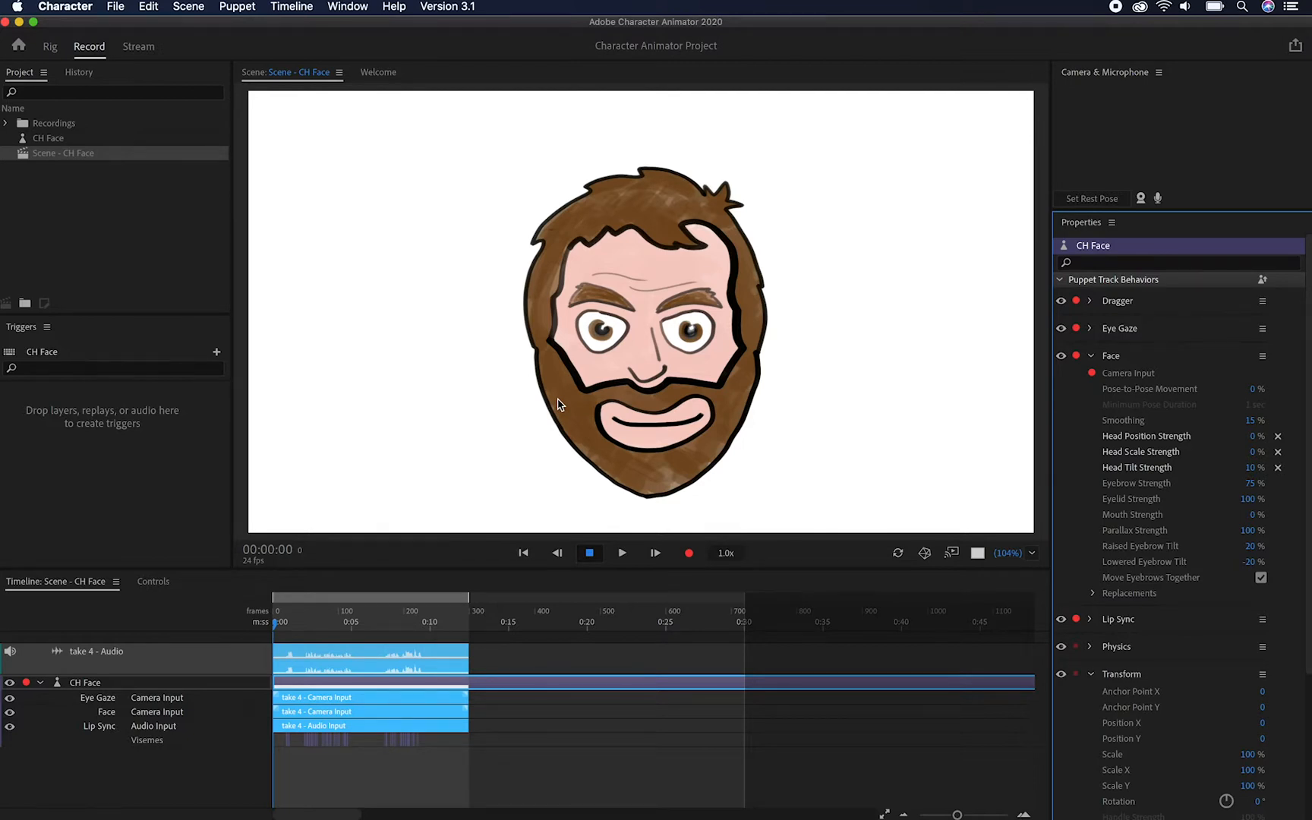
left_click(112, 13)
mouse_move(152, 261)
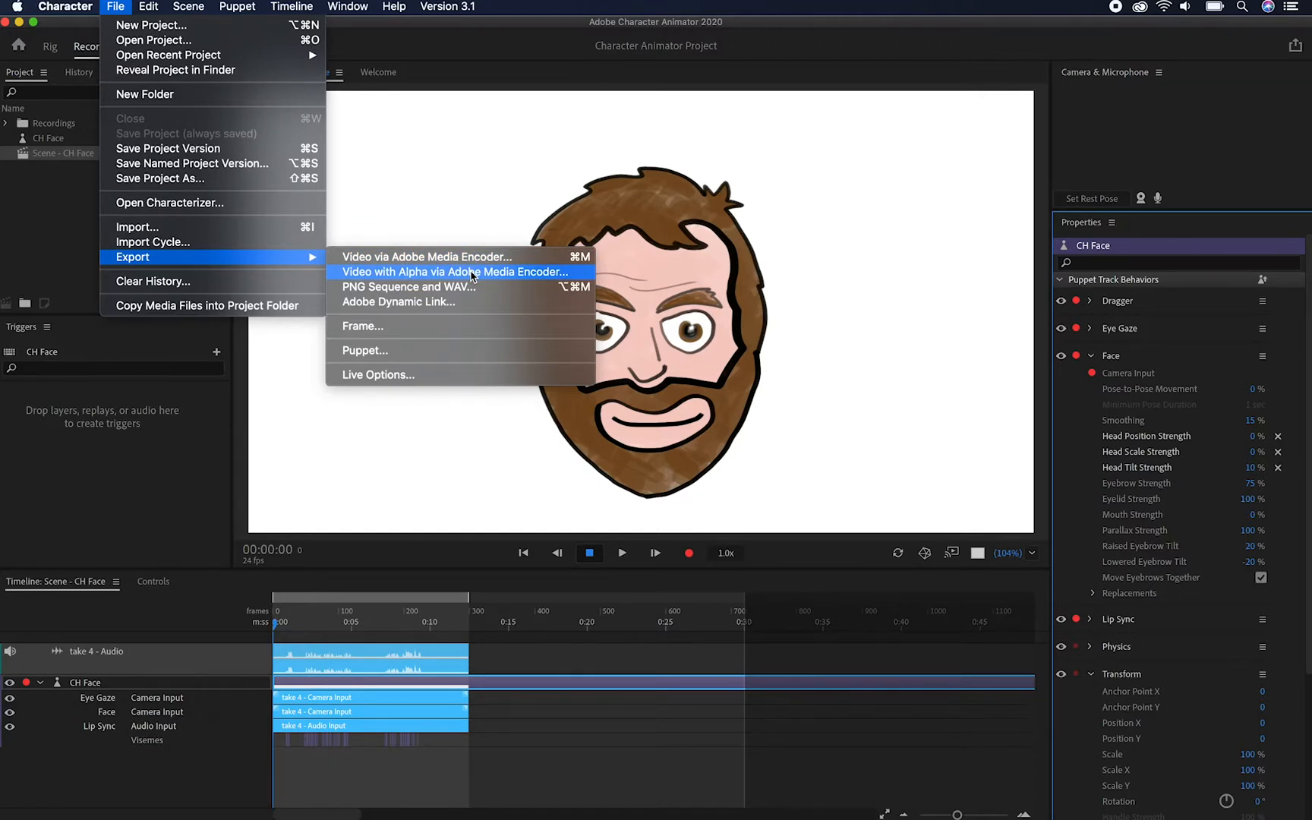
left_click(471, 271)
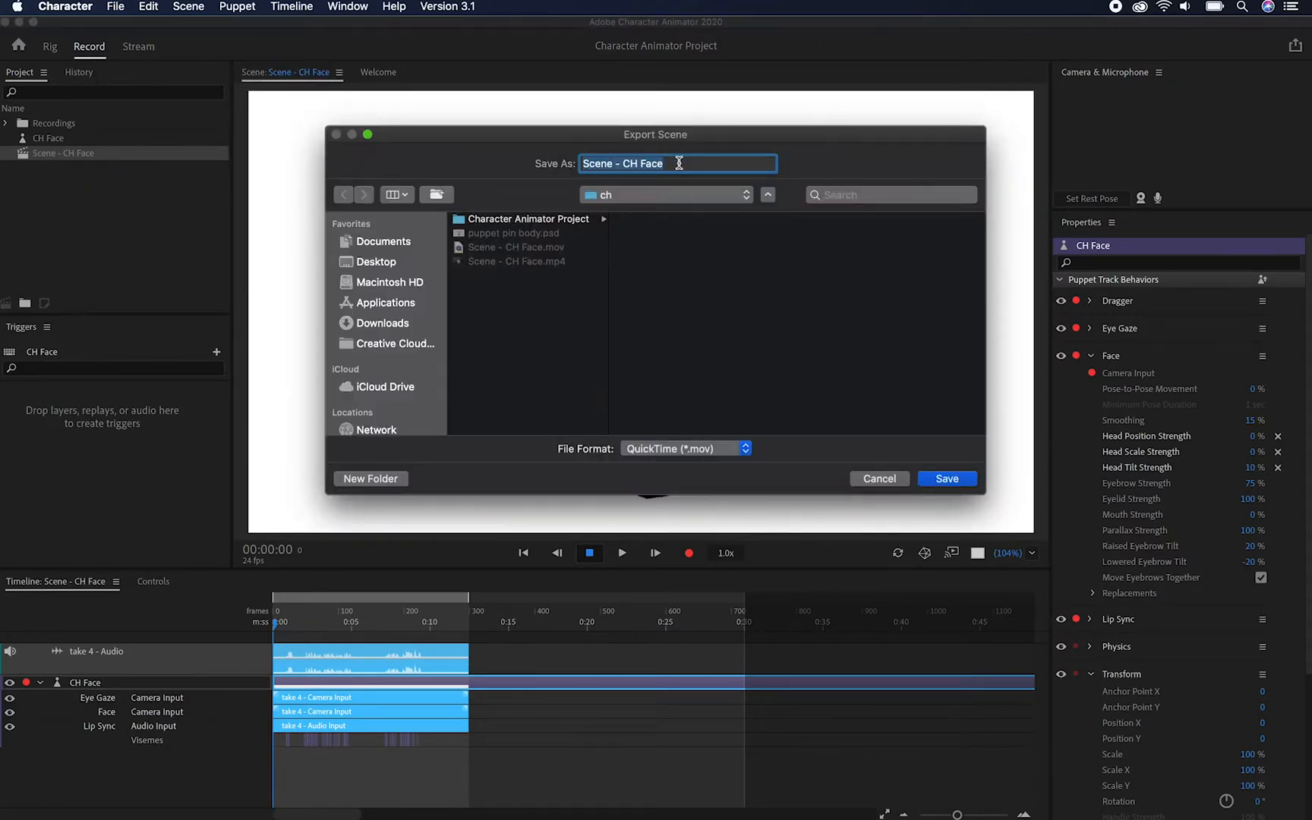
type("my head")
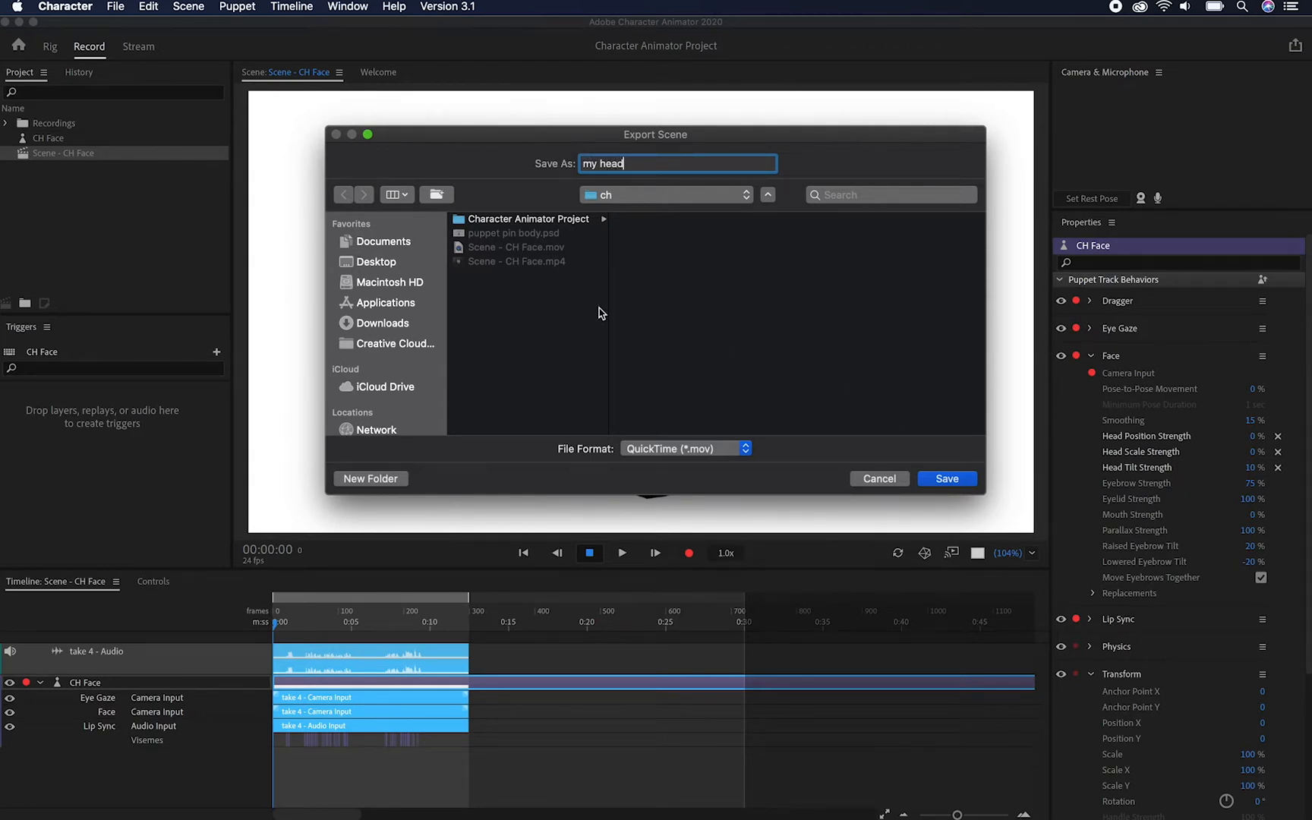
left_click(949, 478)
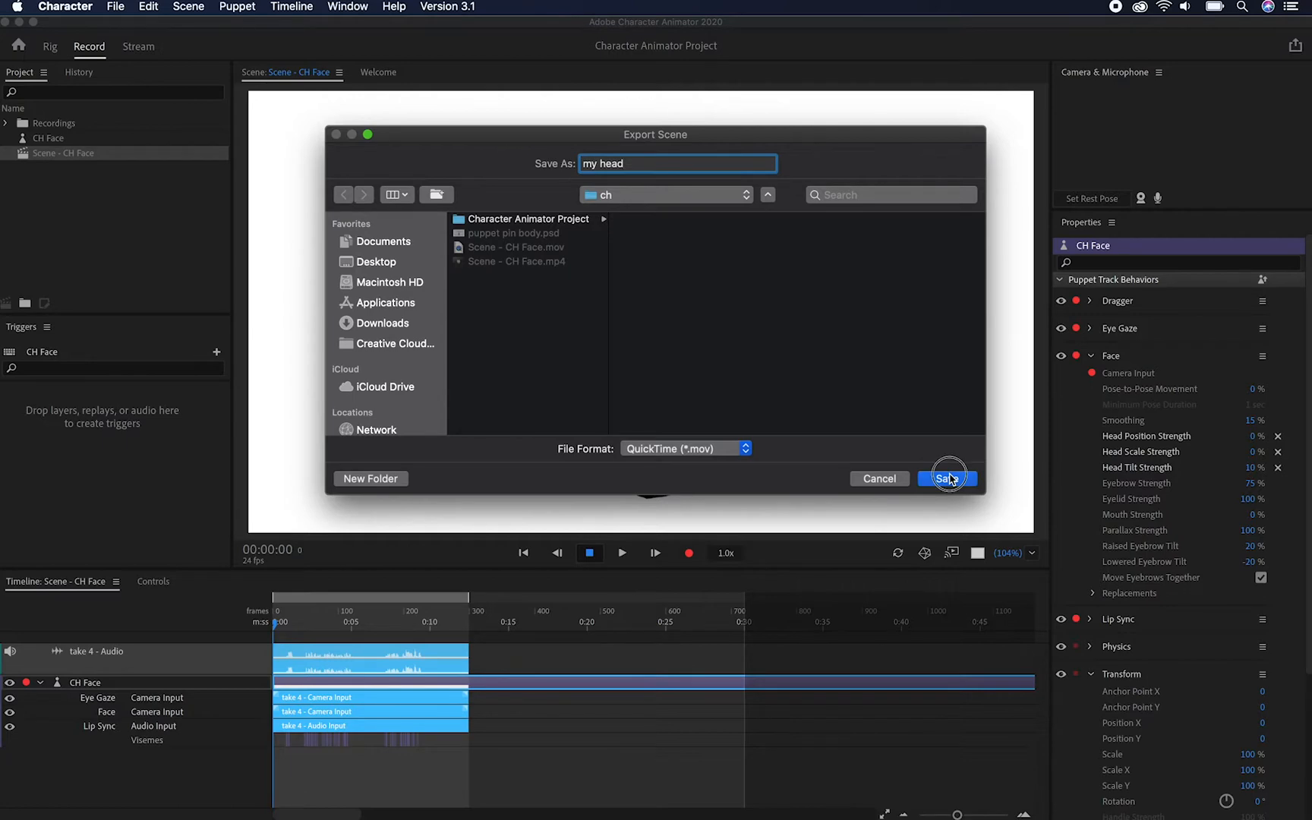
Reposition the Adobe Media Encoder window and start encoding the queued QuickTime file my head.mov
left_click(658, 37)
left_click_drag(657, 36, 601, 48)
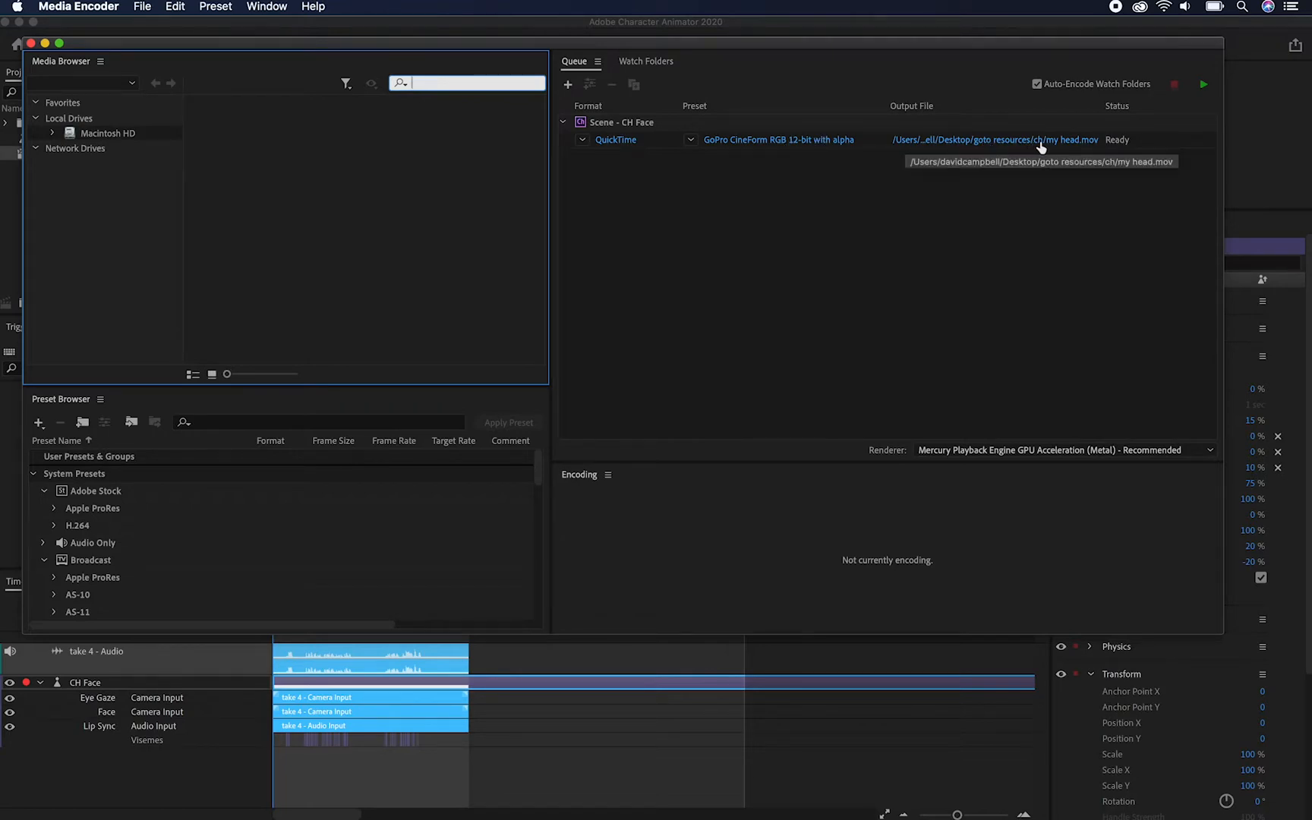
left_click(1202, 86)
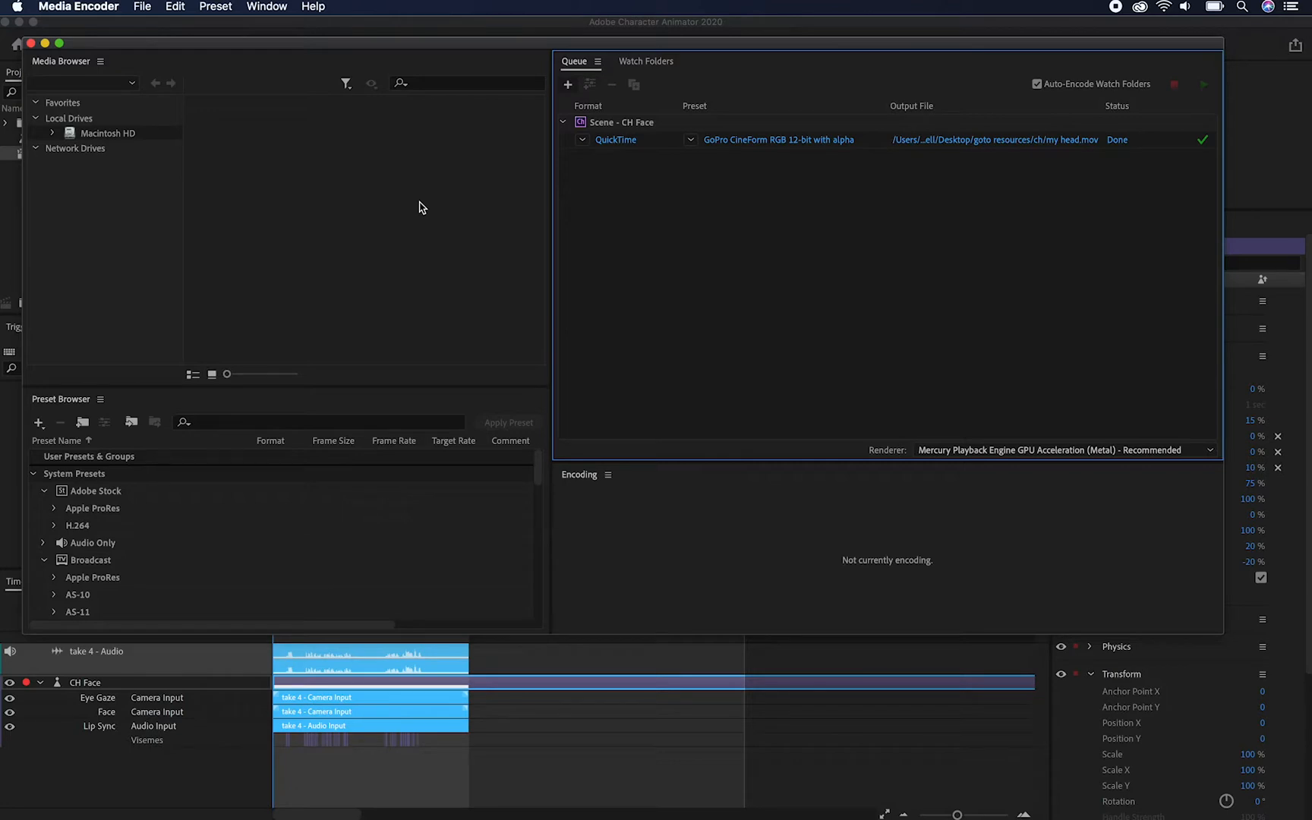
Switch back to Character Animator and export the scene as a PNG sequence and WAV named "my head" into a new folder "my head"
key("super+Tab")
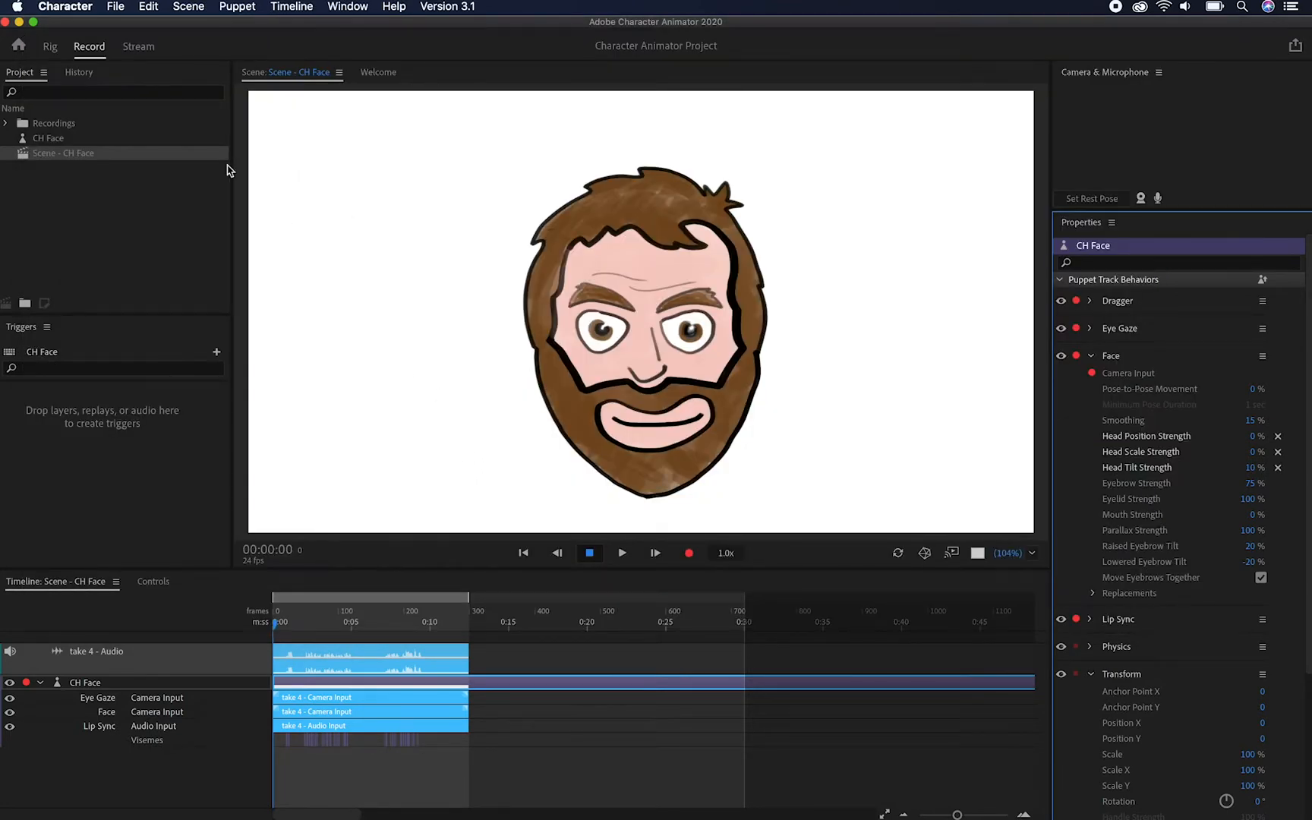
left_click(117, 7)
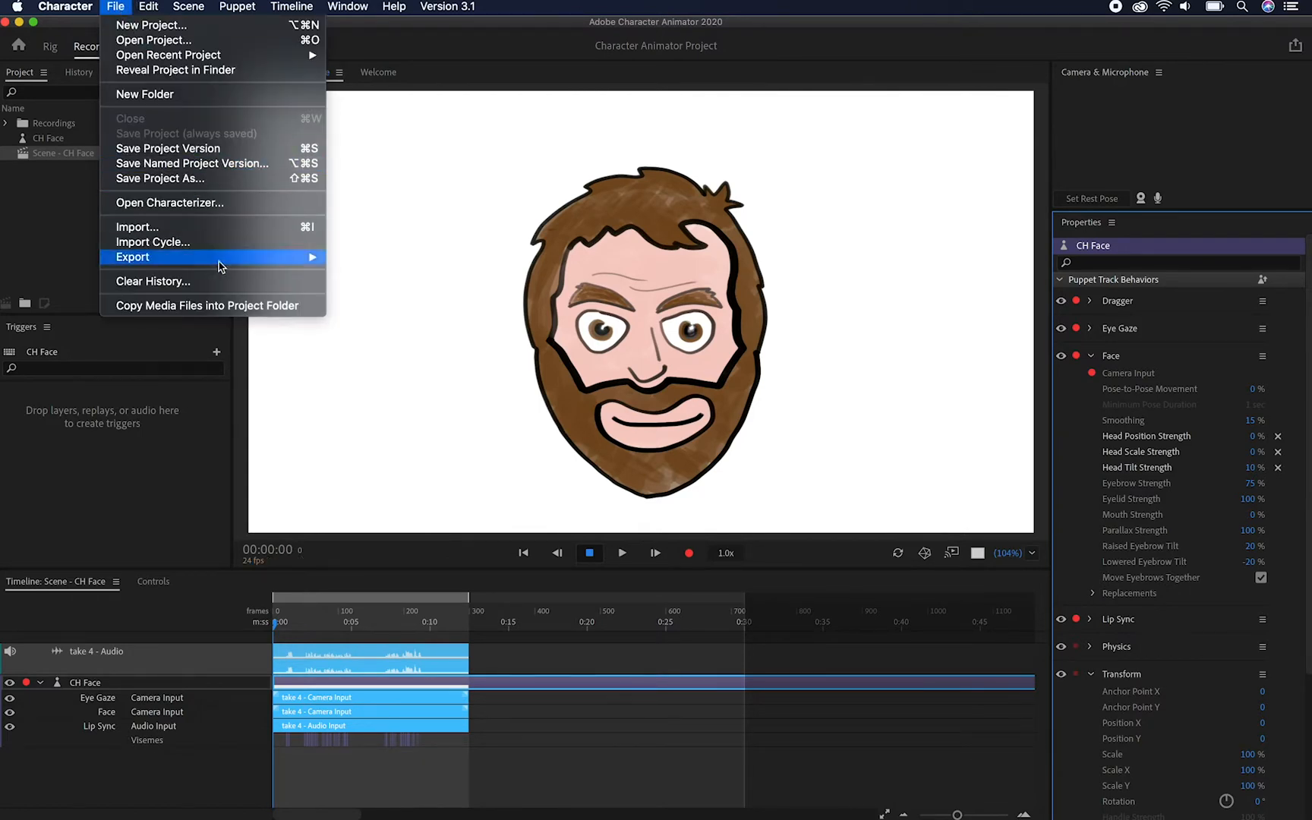
mouse_move(252, 260)
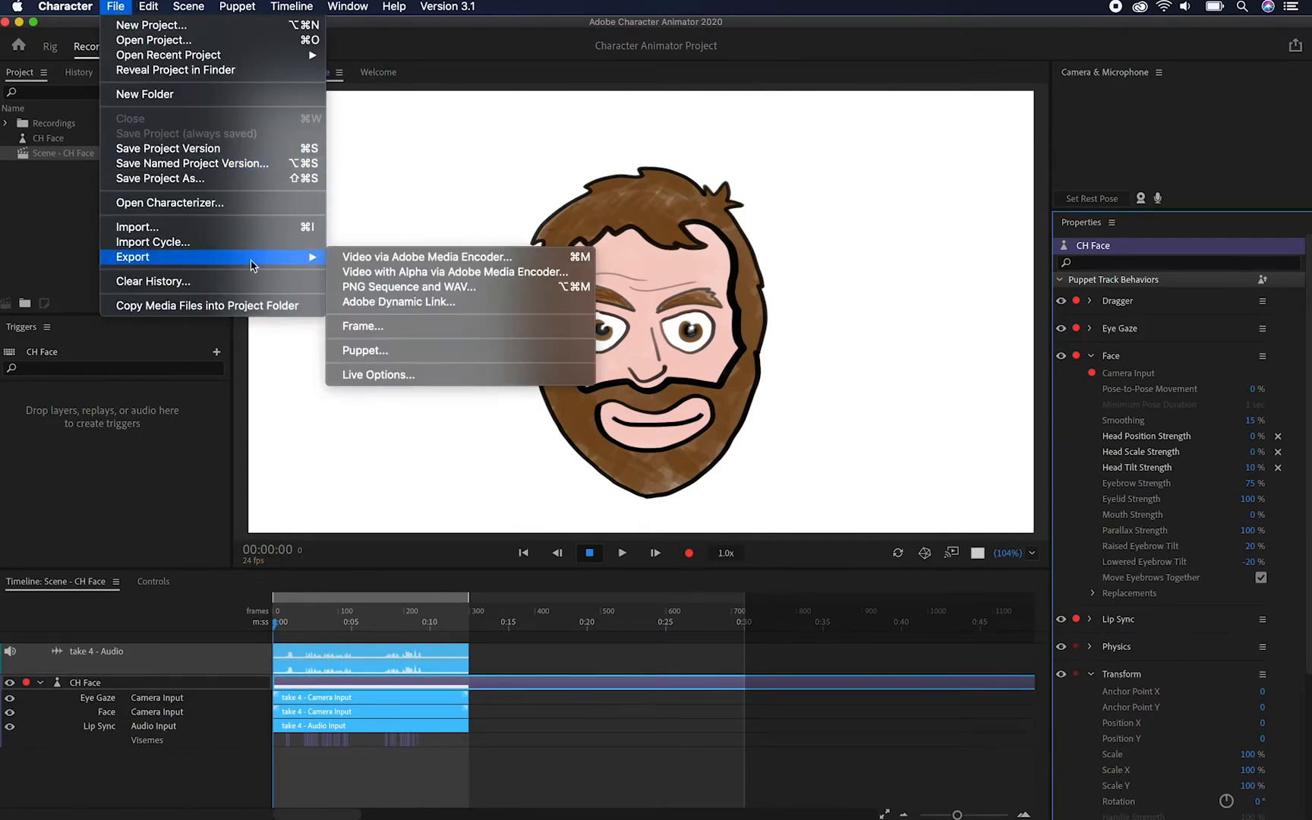
left_click(509, 288)
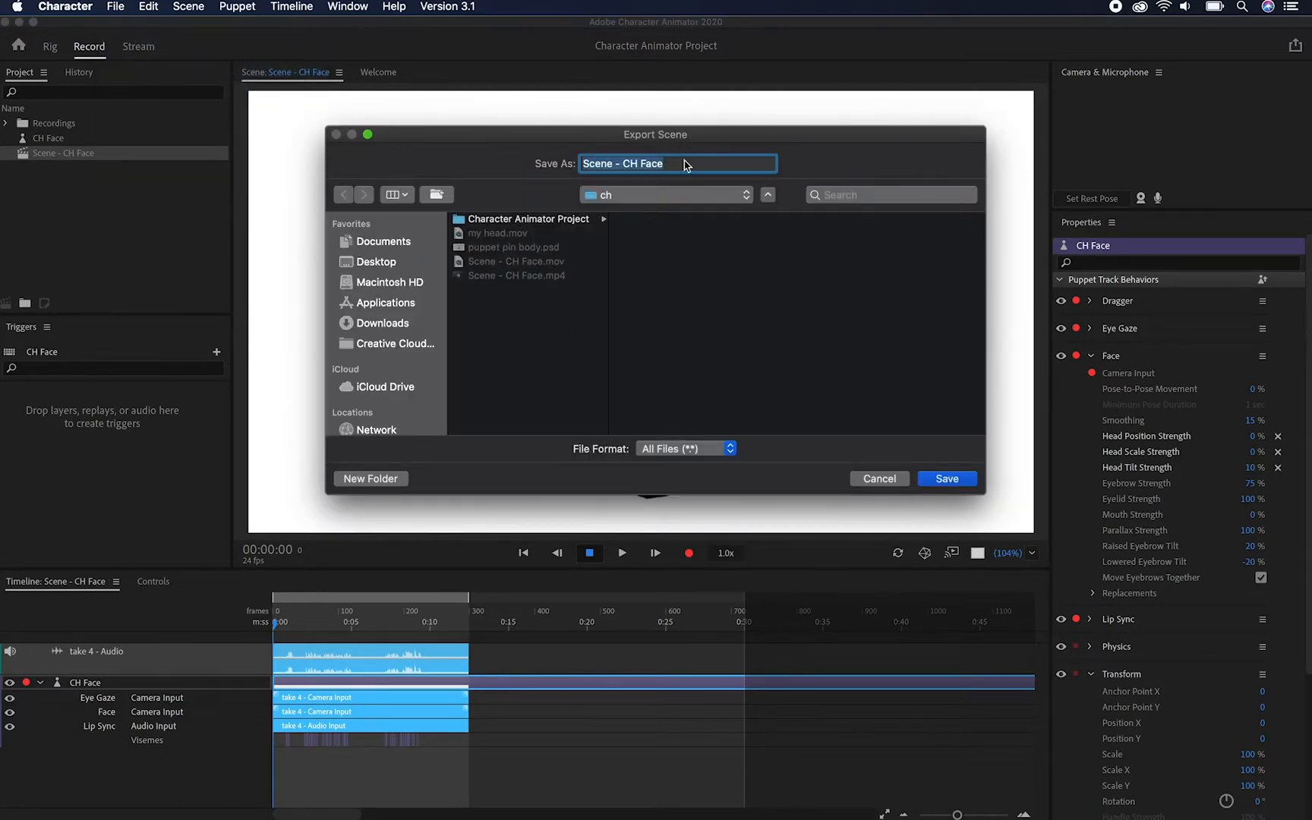
type("my head")
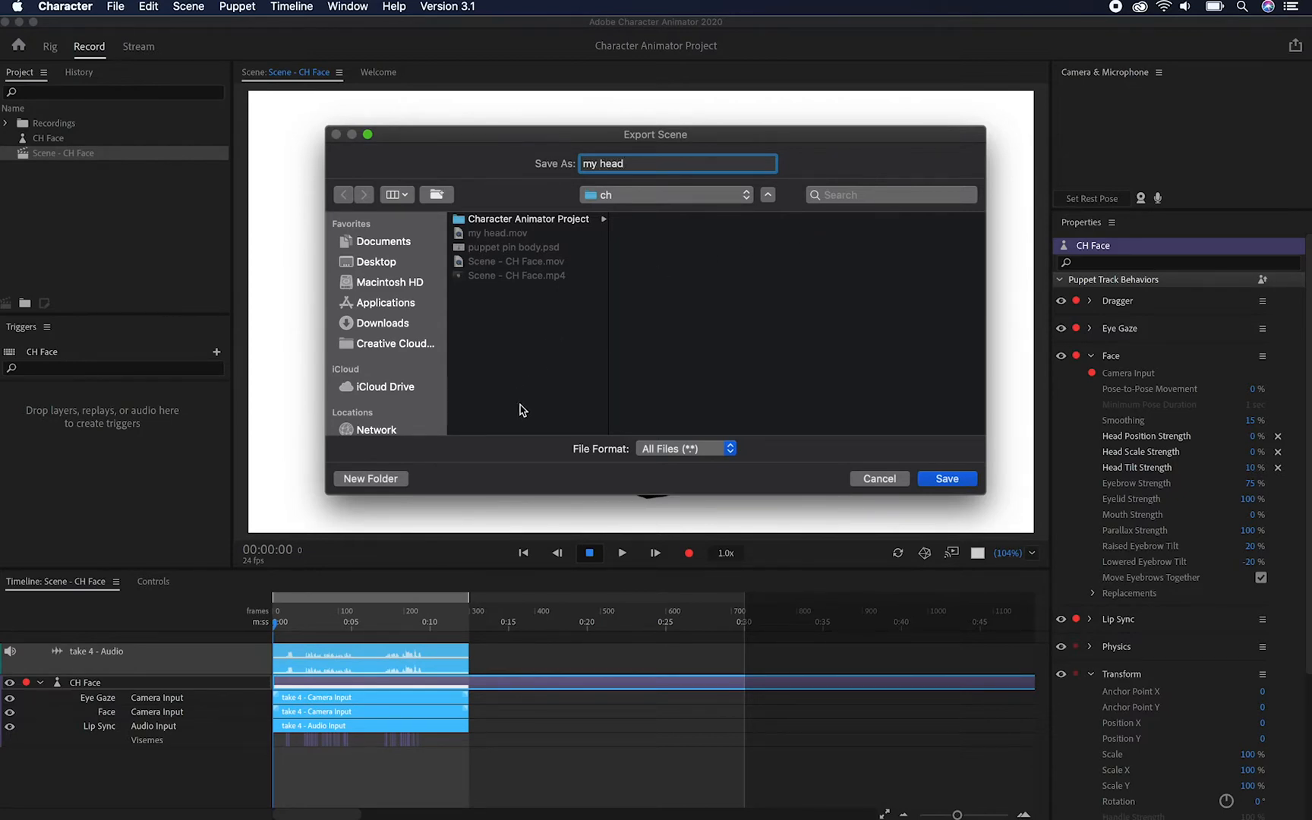
left_click(398, 479)
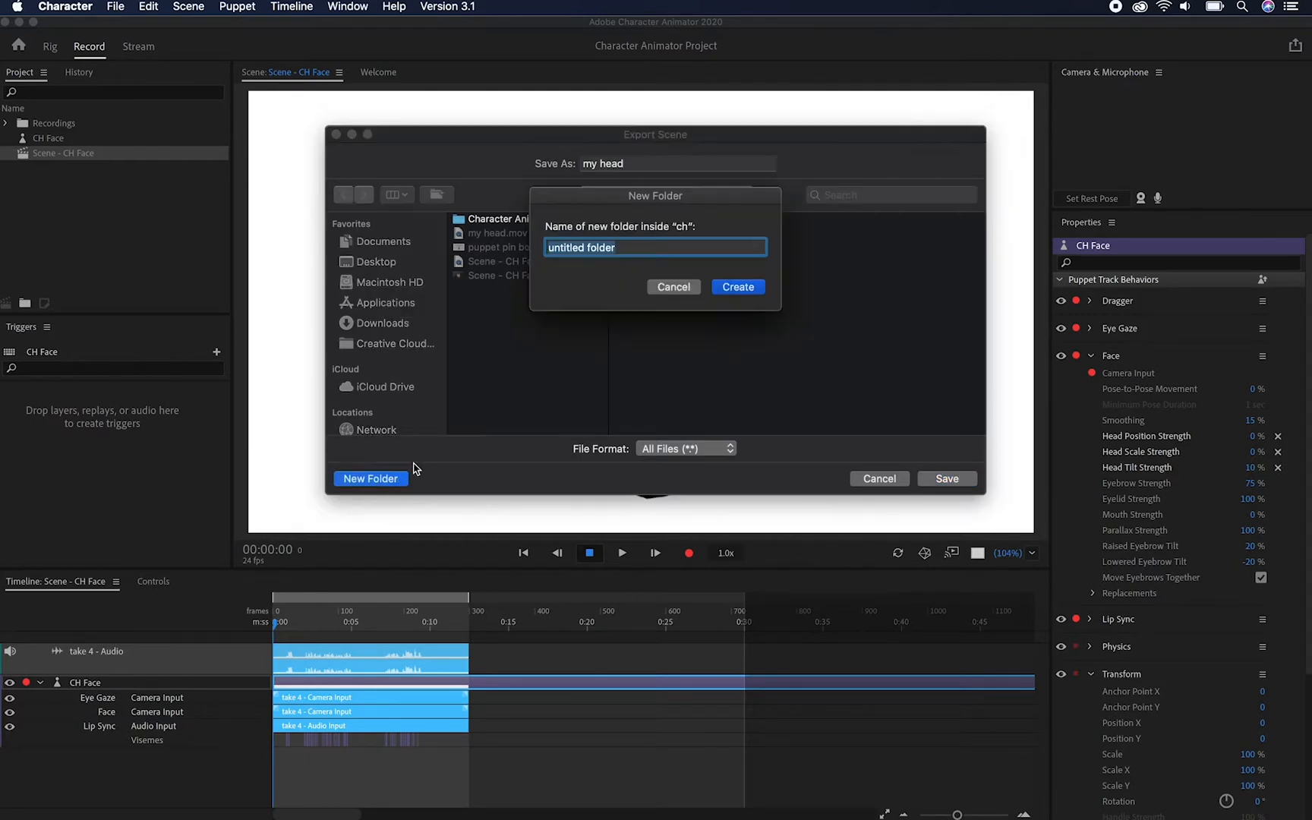
type("my head")
key("Return")
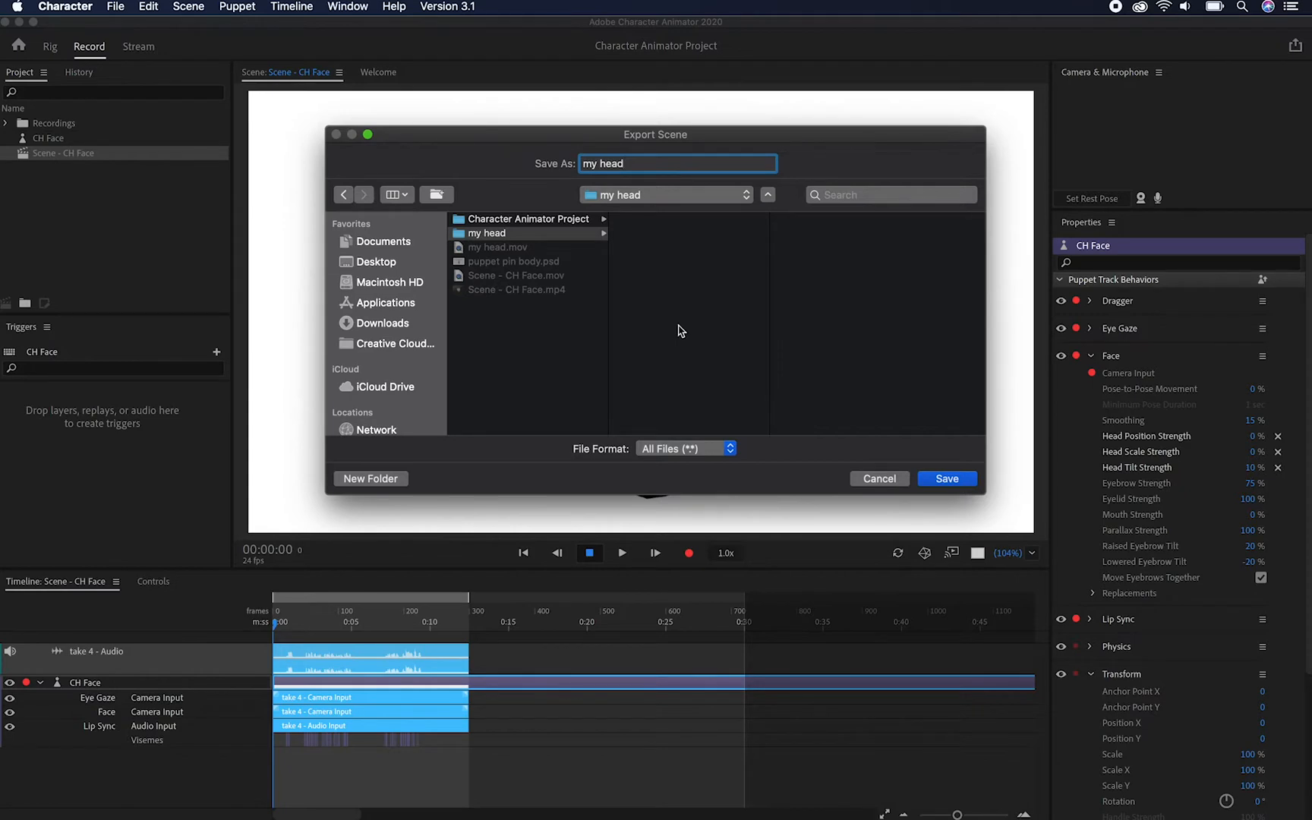
left_click(947, 479)
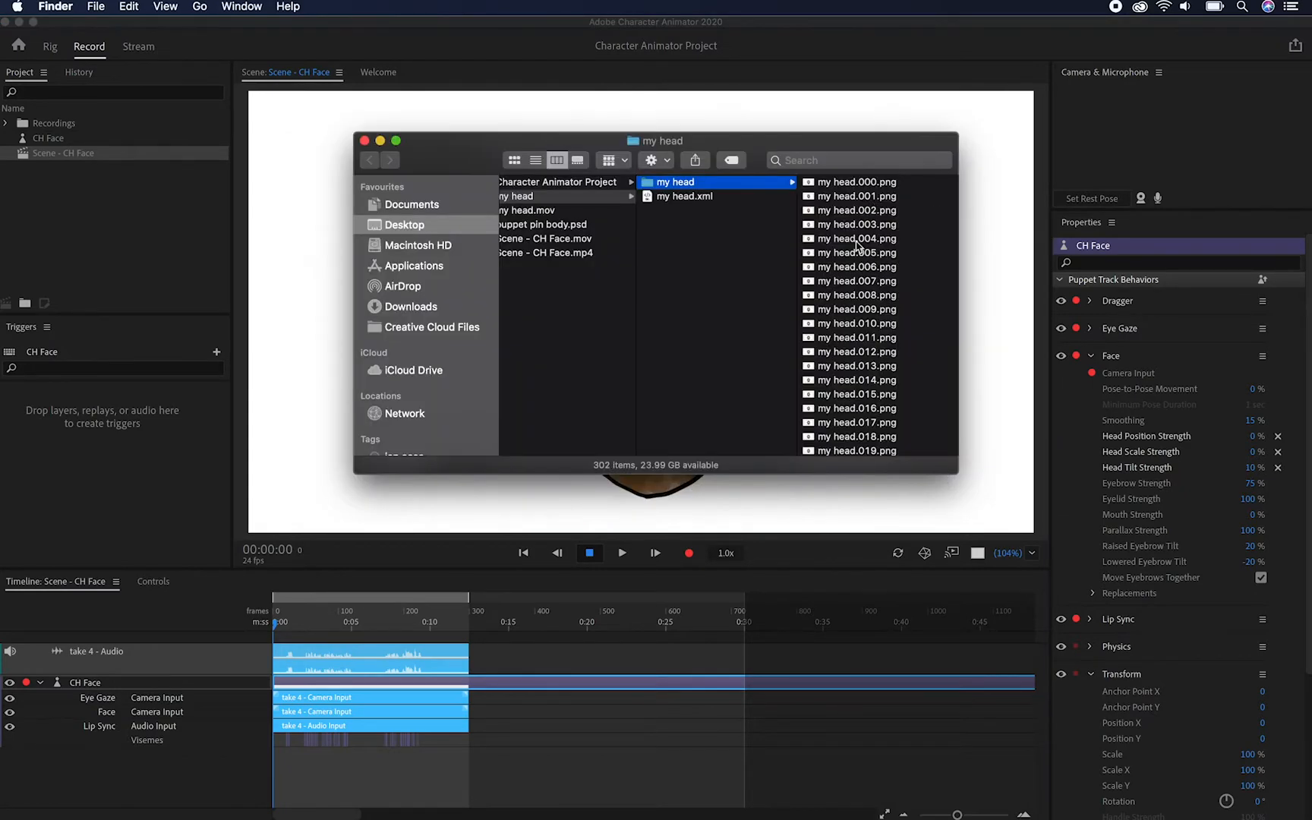
scroll(856, 242, "down", 20)
scroll(858, 301, "down", 5)
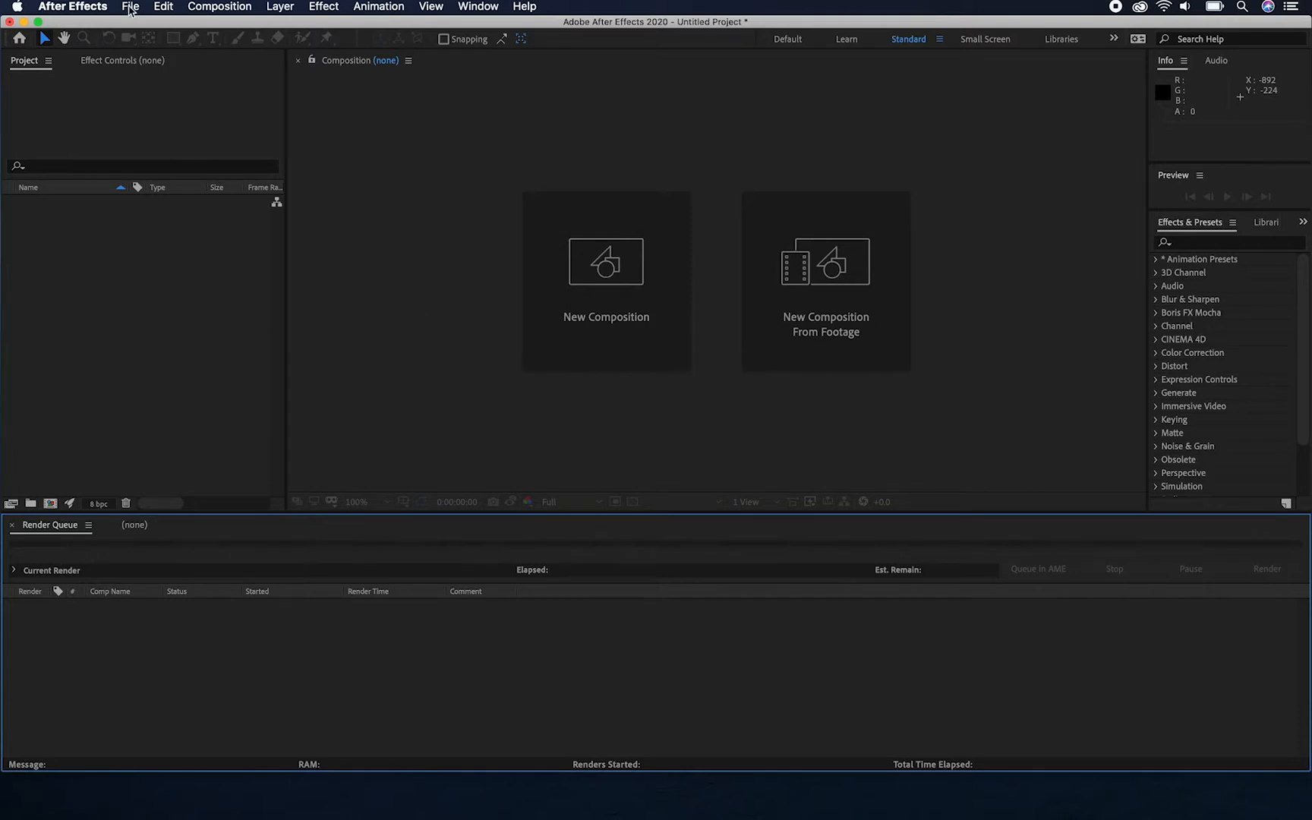
Import puppet pin body.psd into After Effects as Composition - Retain Layer Sizes, with editable layer styles
left_click(130, 7)
mouse_move(159, 212)
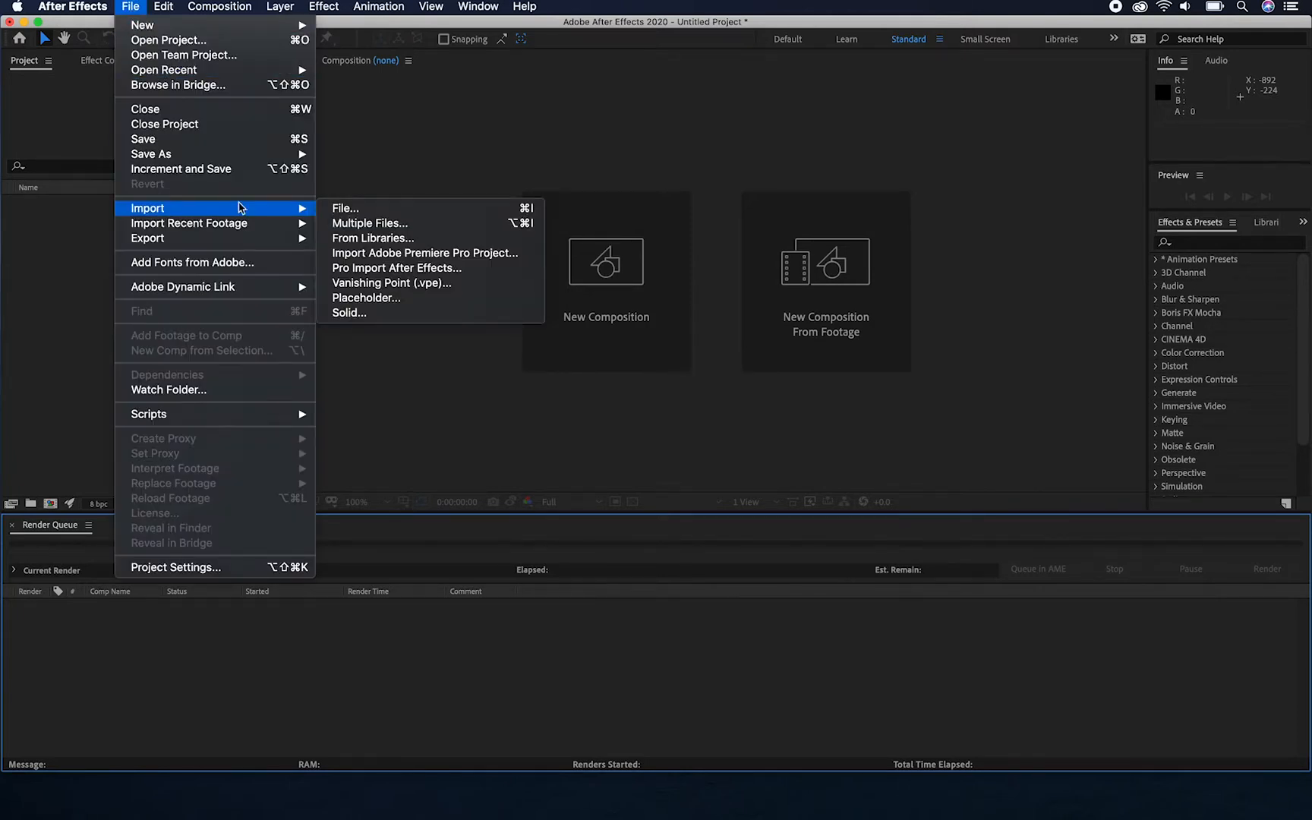
left_click(377, 219)
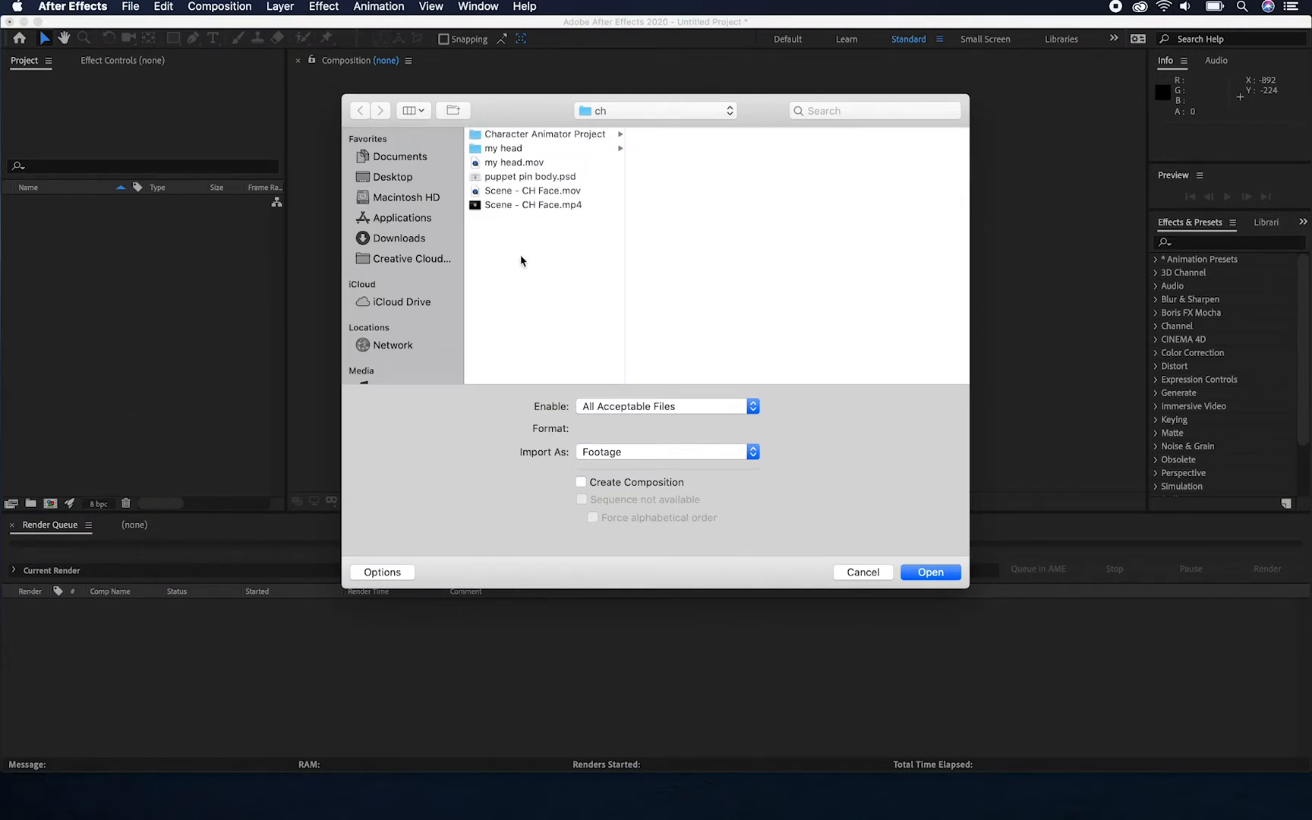
left_click(514, 179)
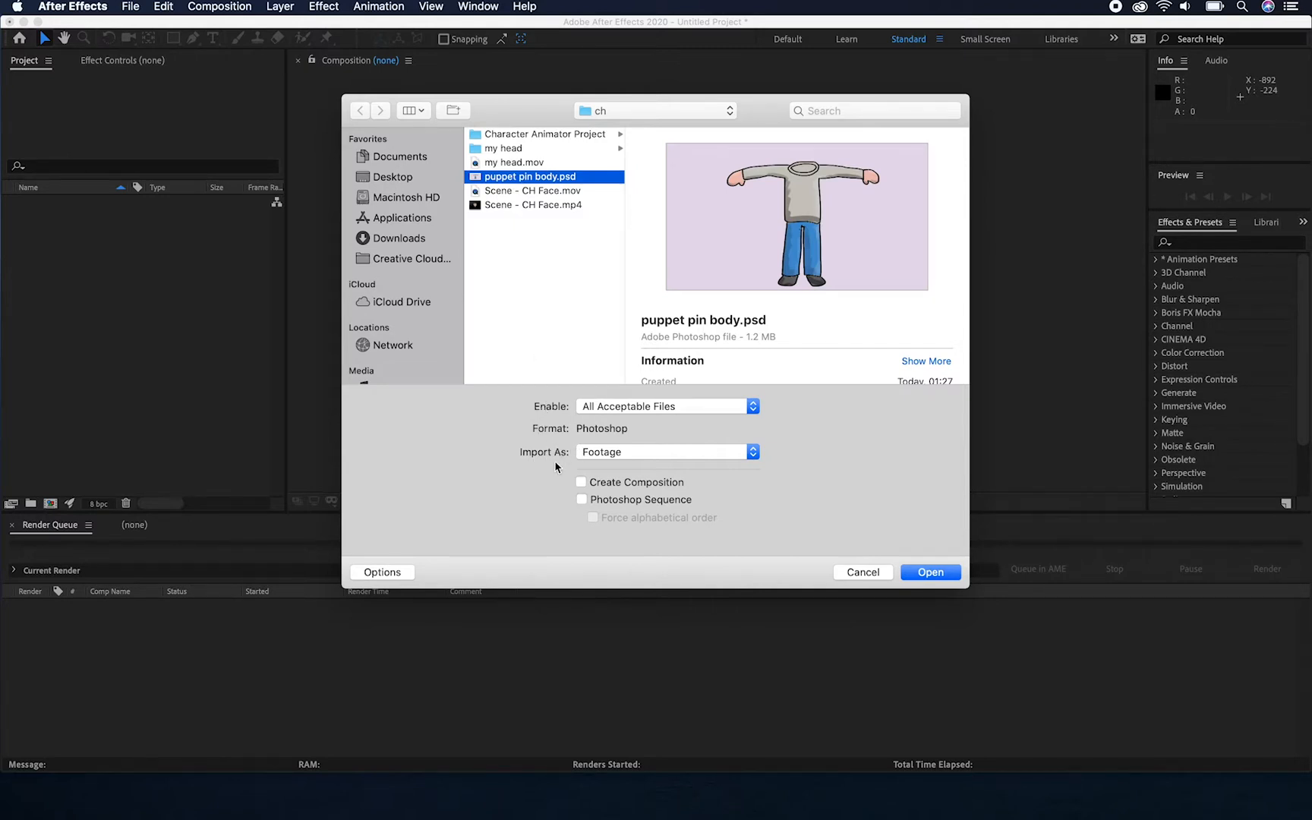
left_click(680, 453)
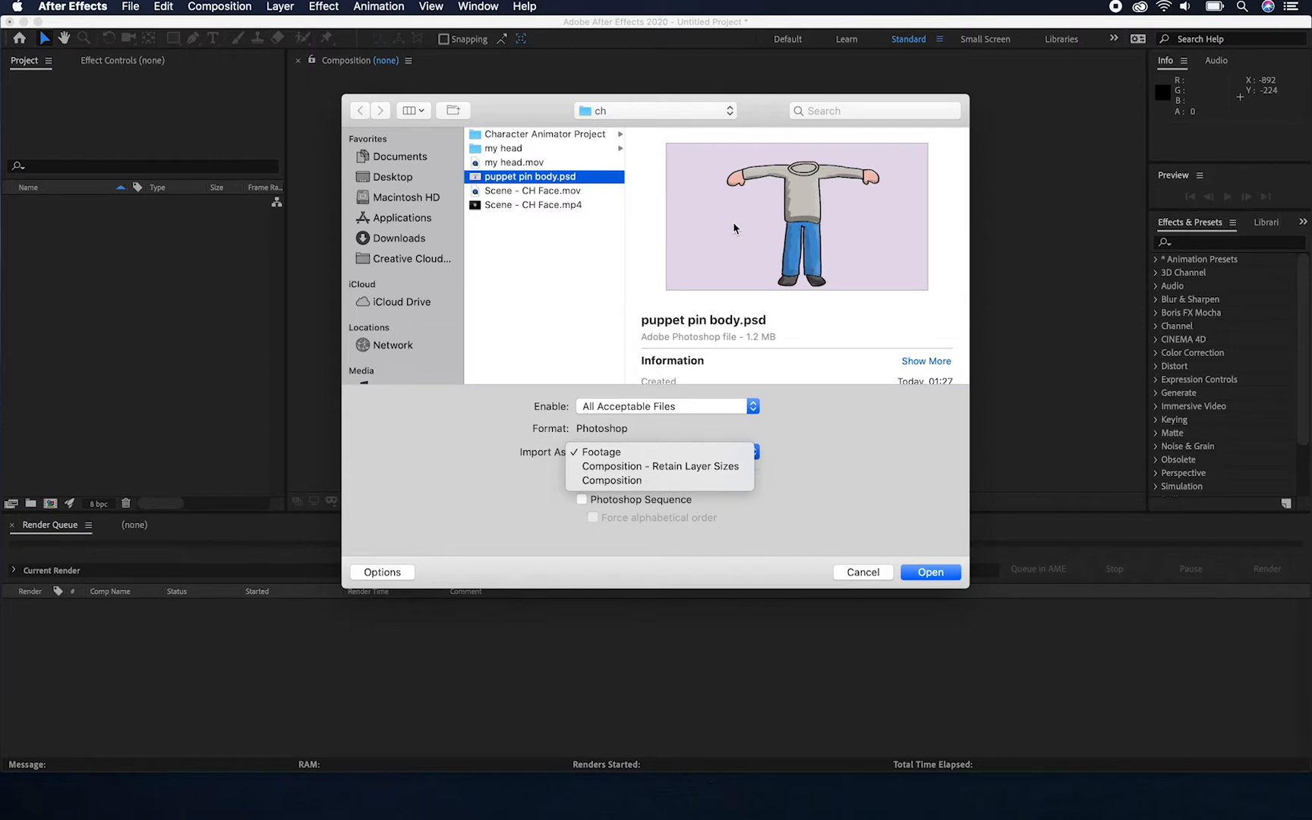
left_click(658, 472)
left_click(939, 574)
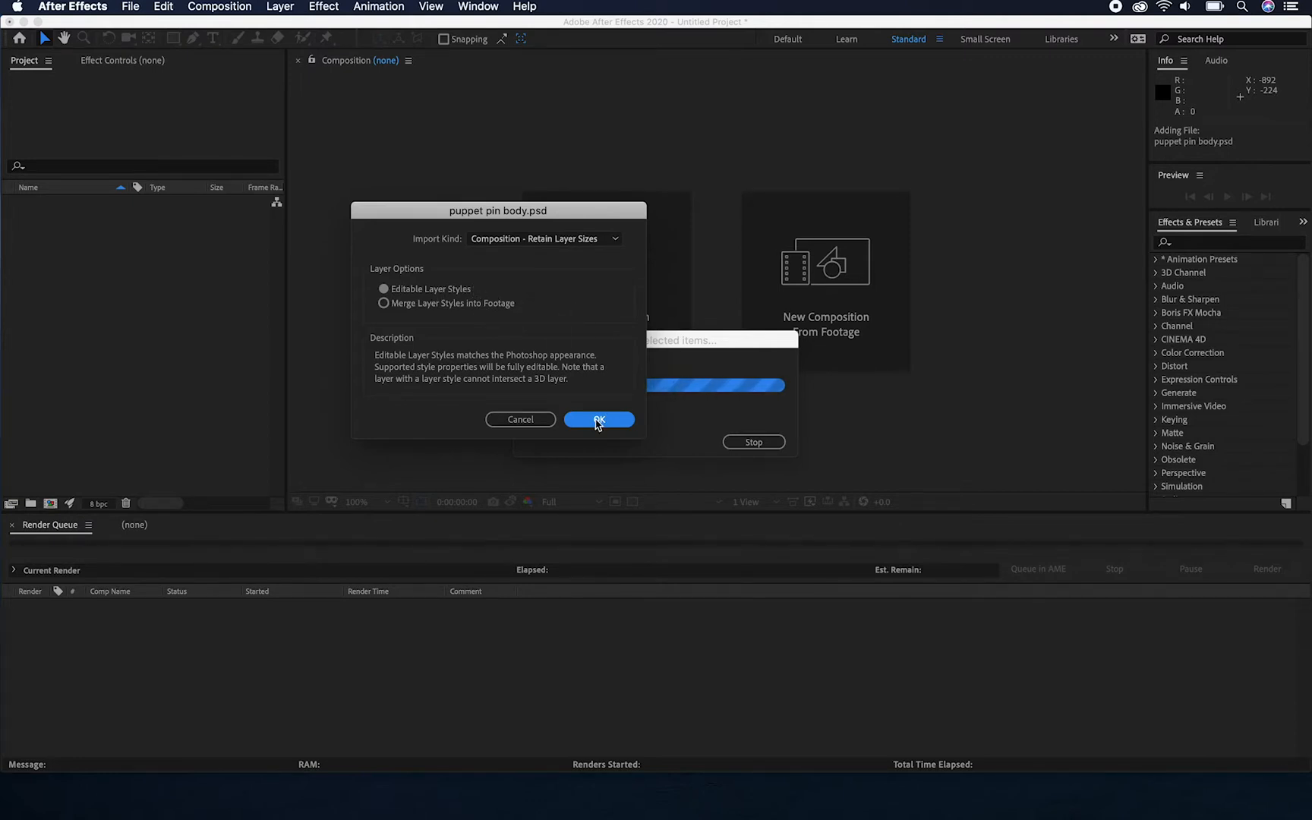
left_click(598, 420)
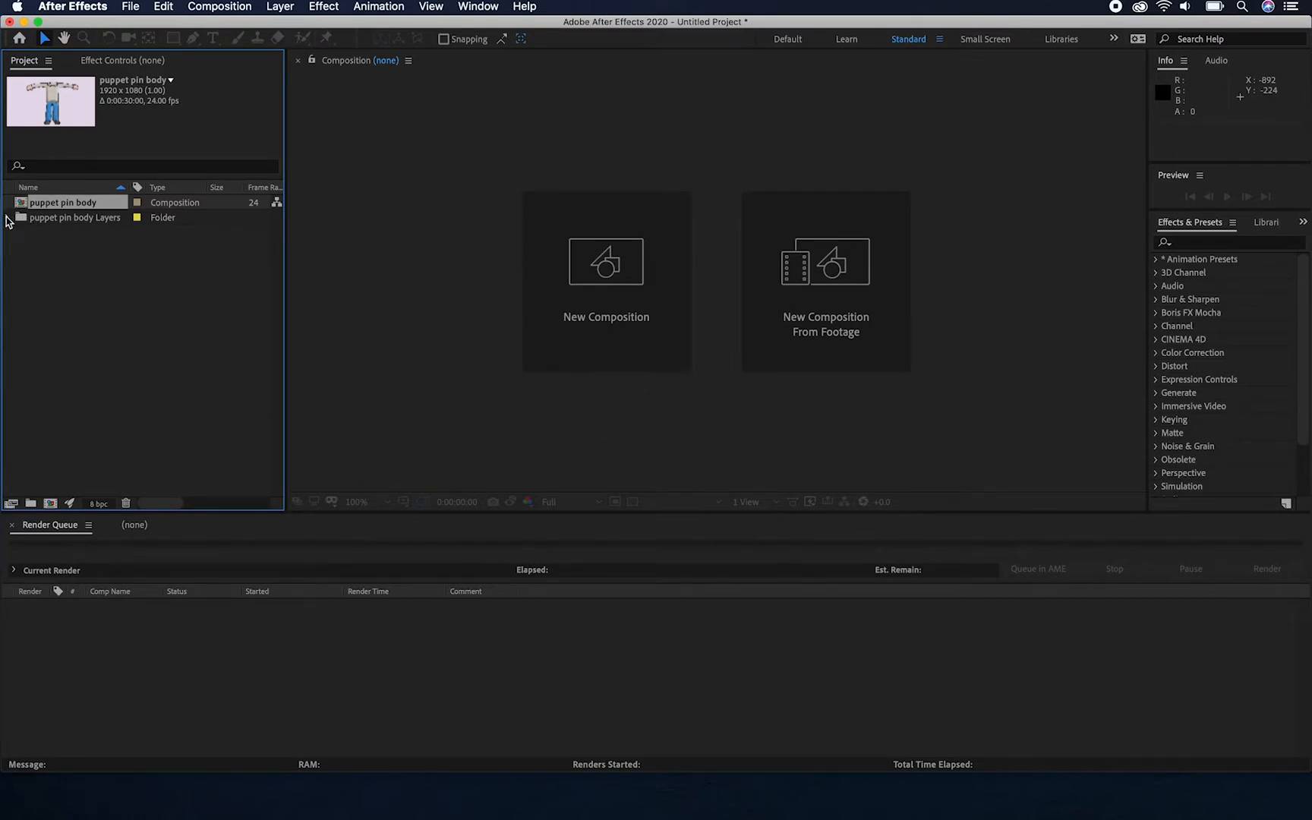
Check the contents of the puppet pin body Layers folder and open the puppet pin body composition
left_click(8, 219)
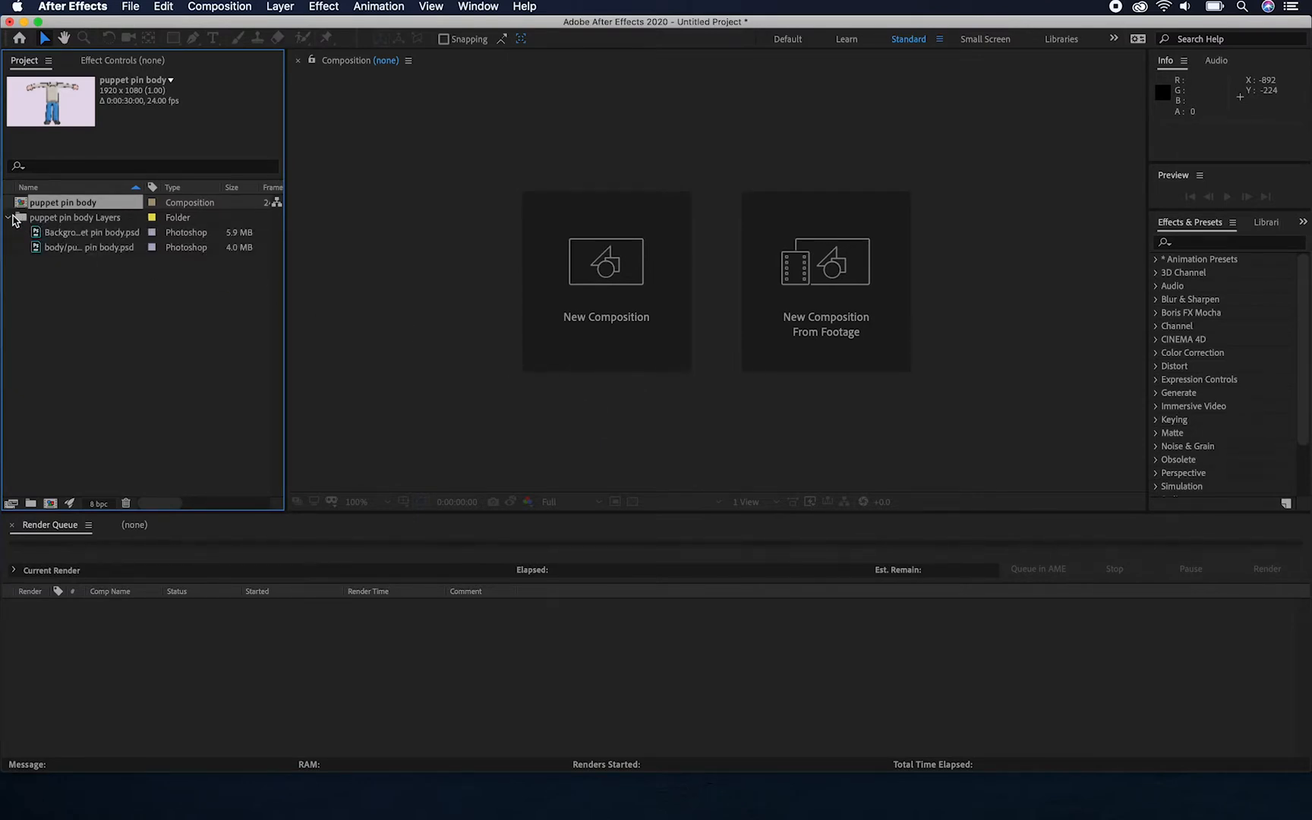
left_click(9, 219)
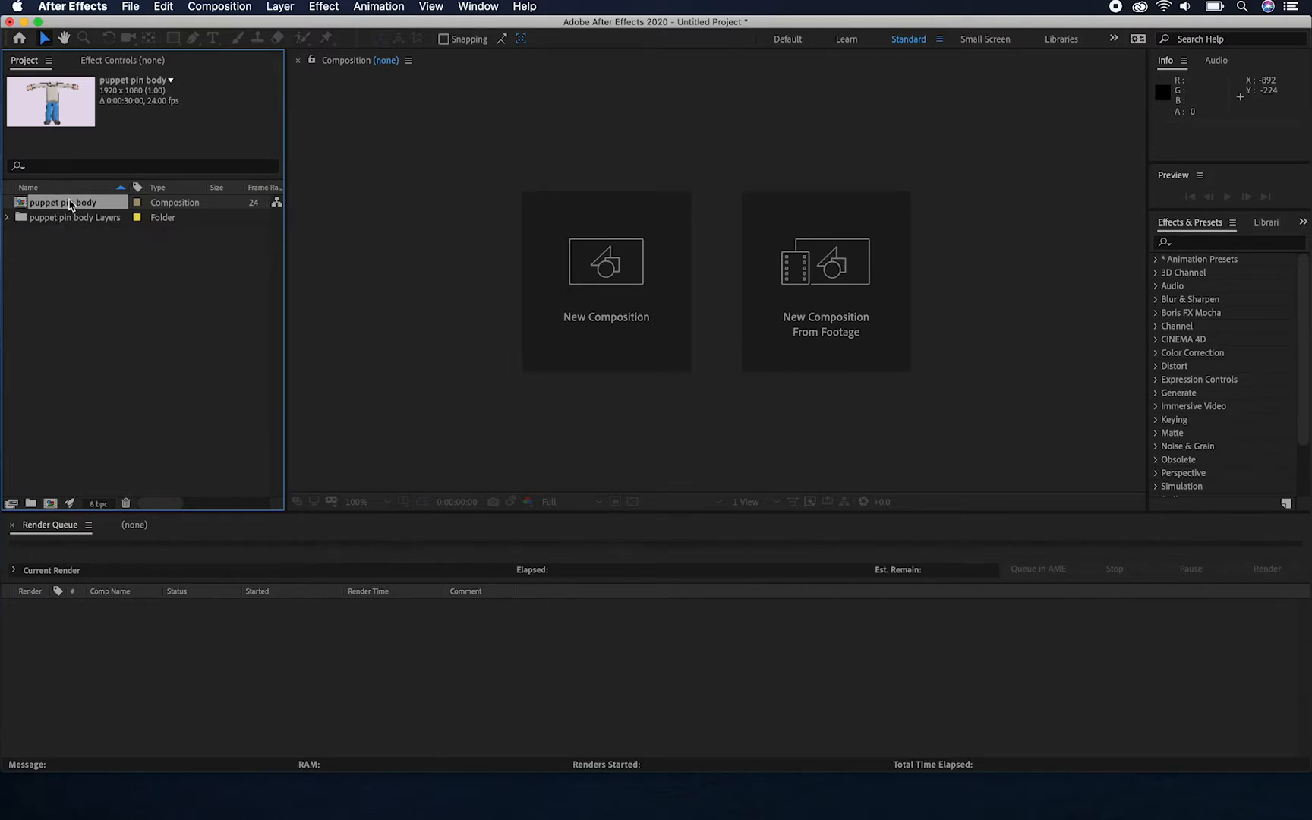
double_click(24, 205)
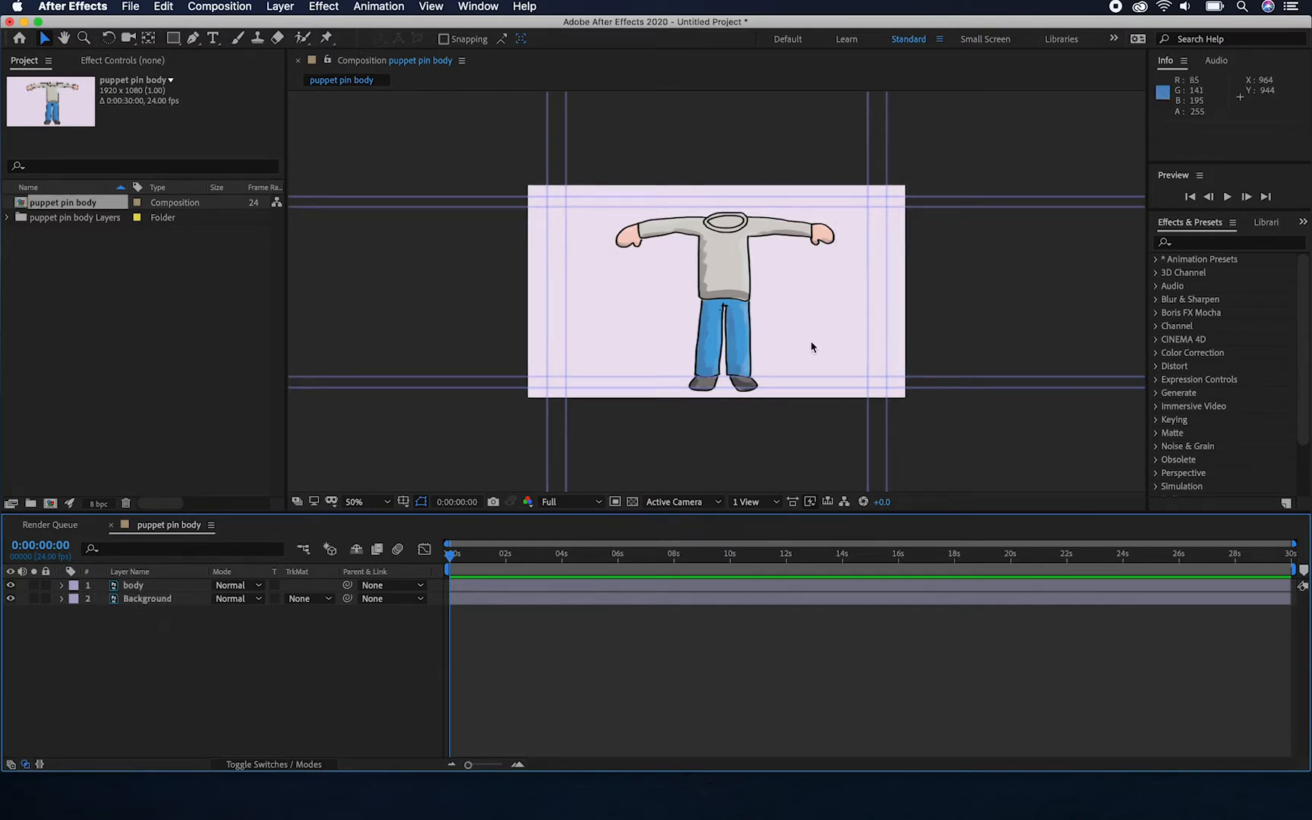
scroll(747, 283, "up", 1)
scroll(745, 283, "down", 1)
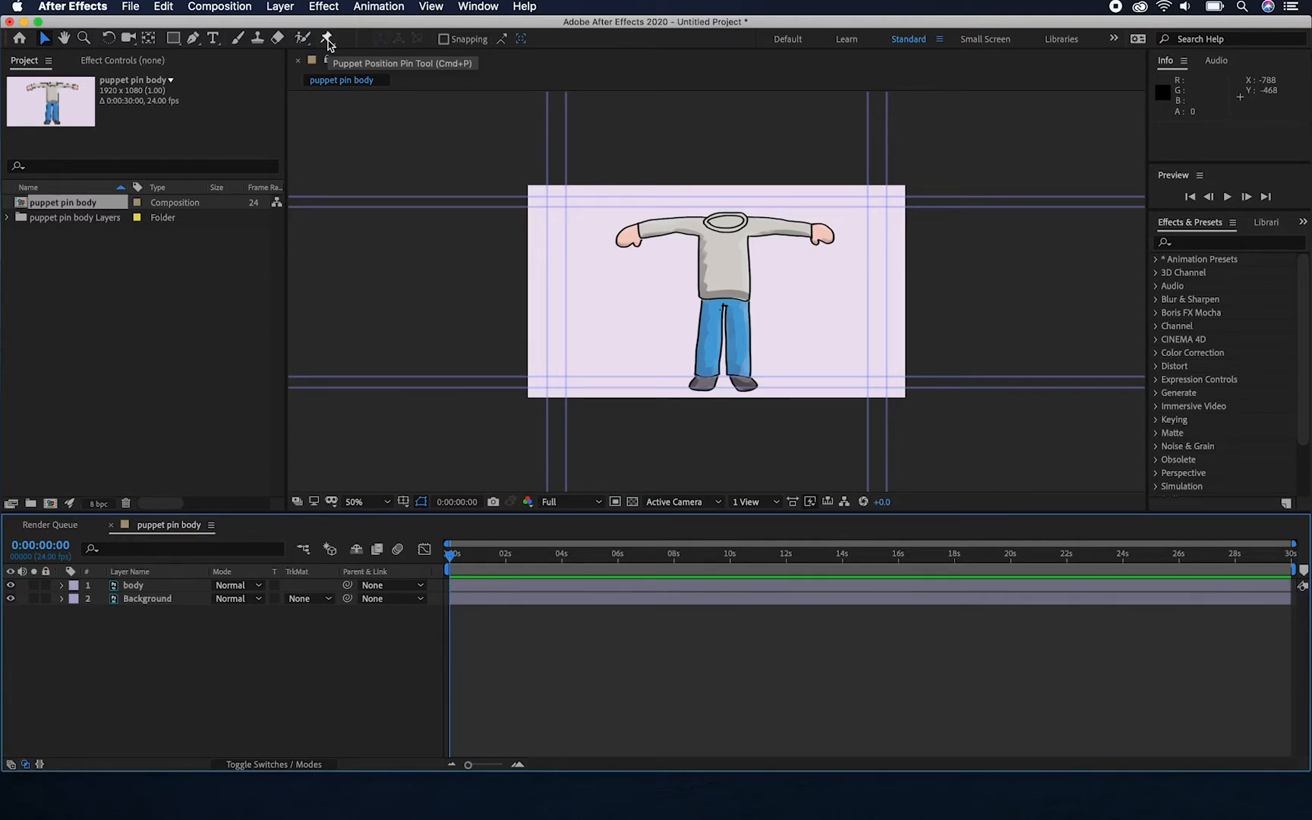
Place Puppet Position Pins on the body's neck, both elbows and both hands, undoing the trial pin moves on one arm
left_click(328, 40)
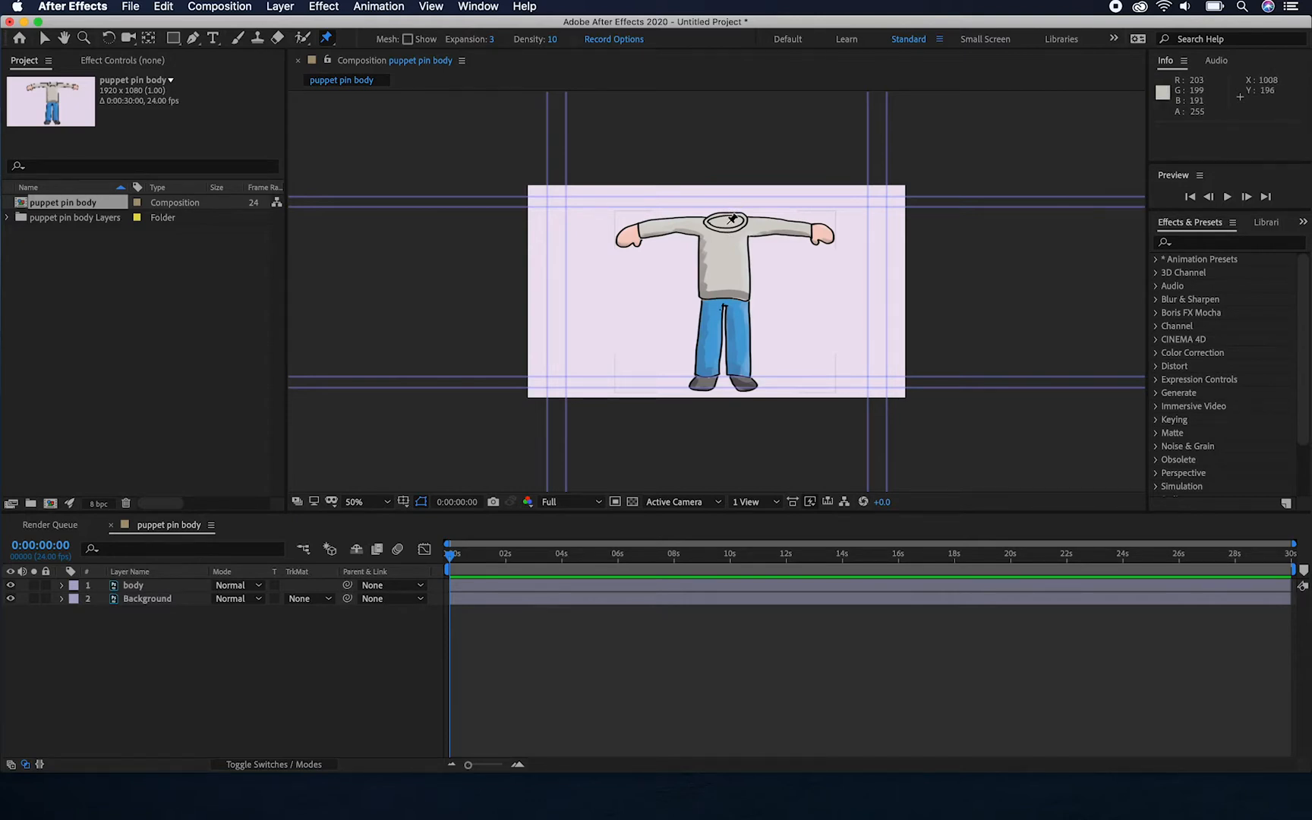
left_click(663, 228)
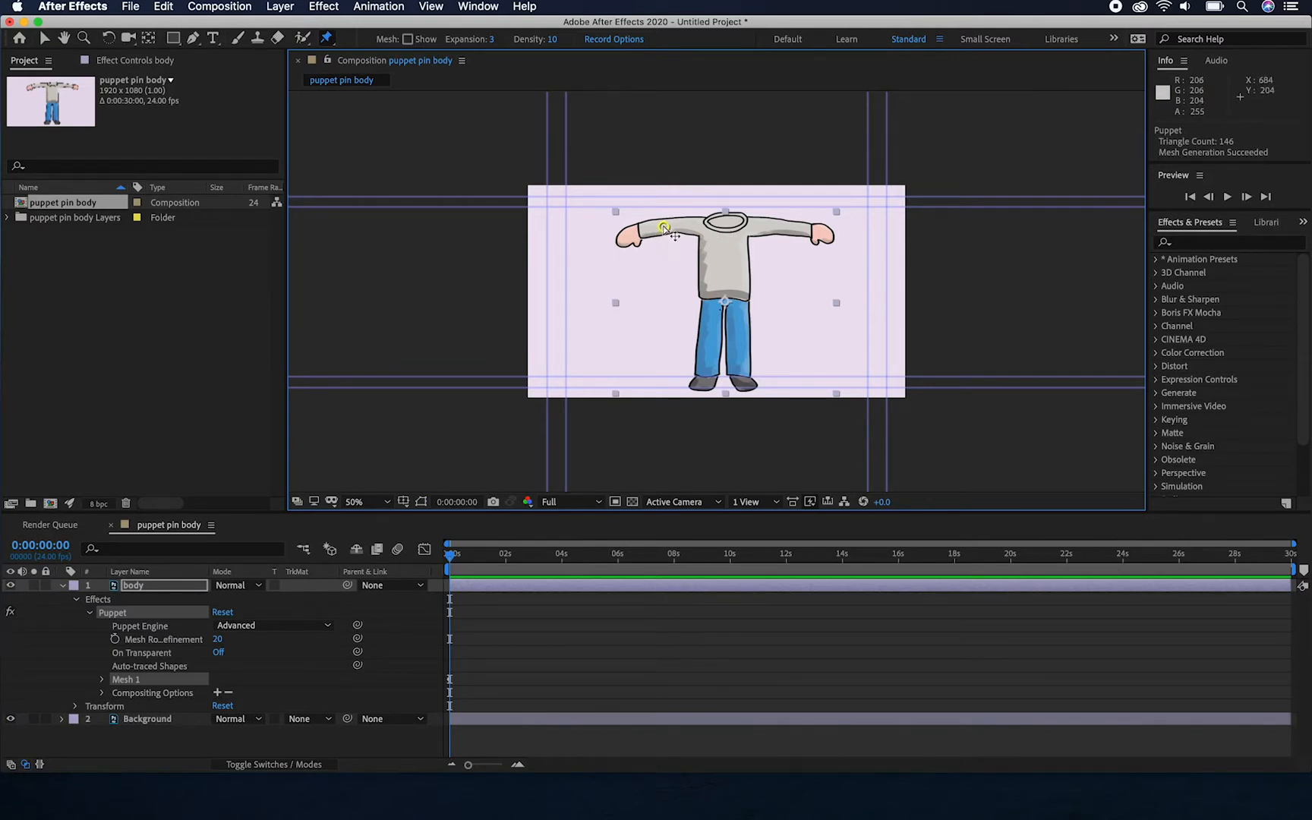
left_click_drag(663, 229, 669, 232)
key("super+z")
left_click(625, 237)
left_click(727, 225)
mouse_move(624, 238)
left_mouse_down()
mouse_move(636, 251)
mouse_move(612, 325)
mouse_move(616, 237)
mouse_move(644, 262)
mouse_move(609, 243)
mouse_move(632, 249)
left_mouse_up()
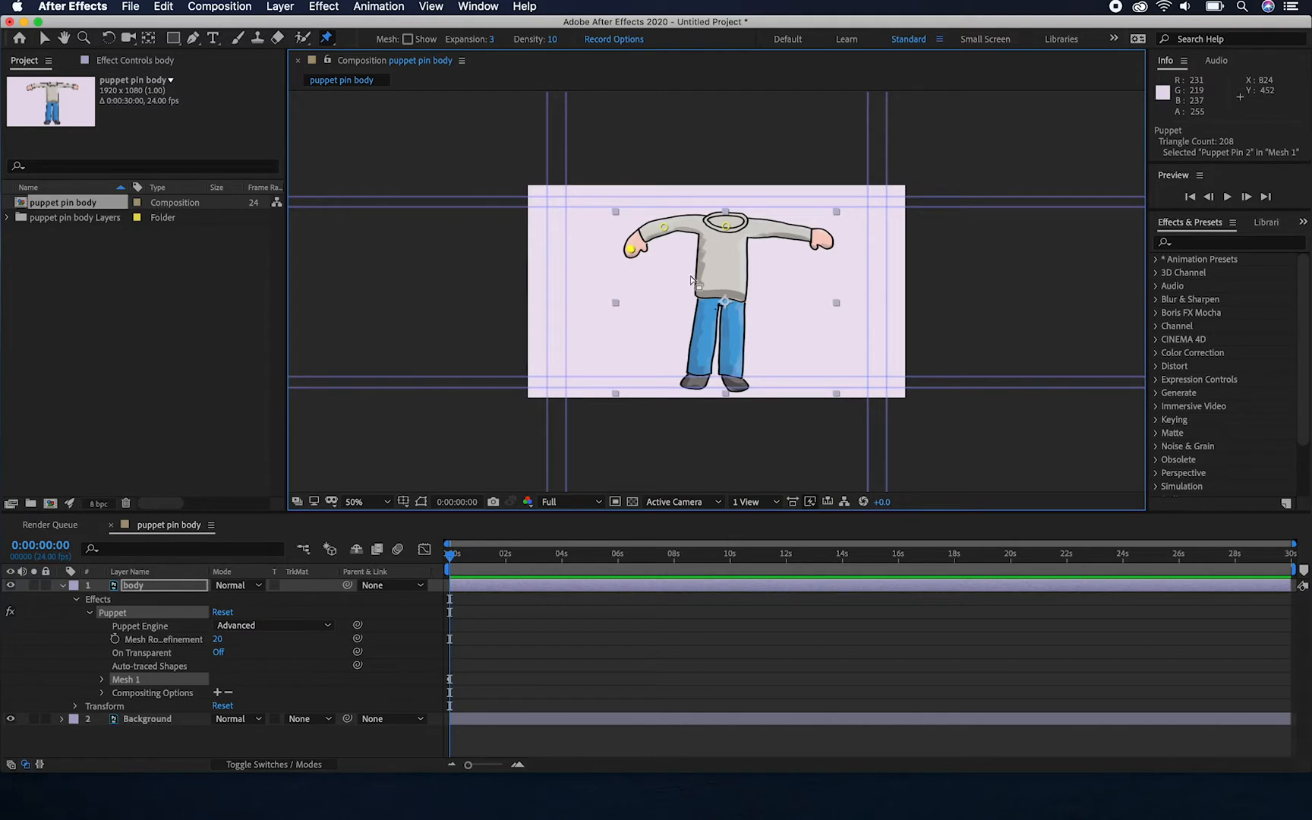
key("super+z")
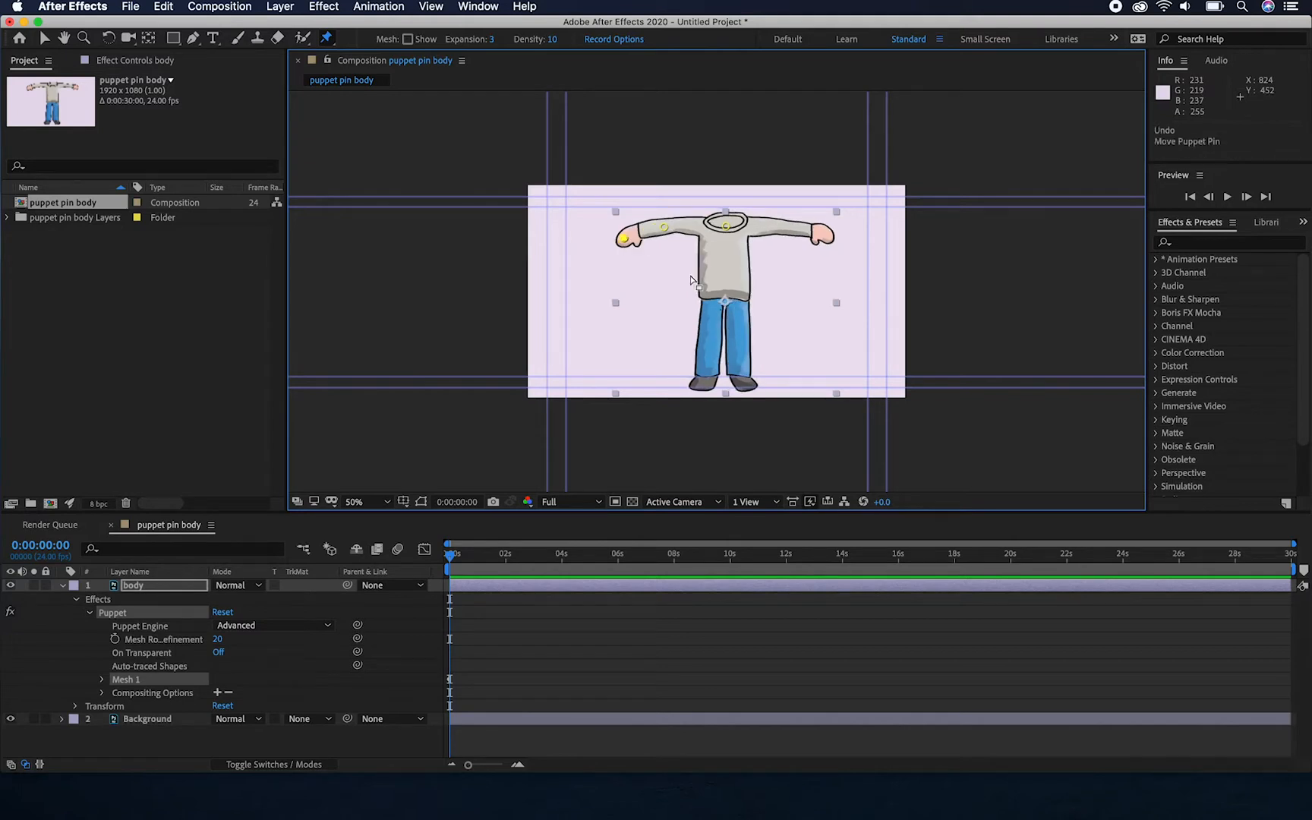
left_click(777, 227)
left_click(823, 235)
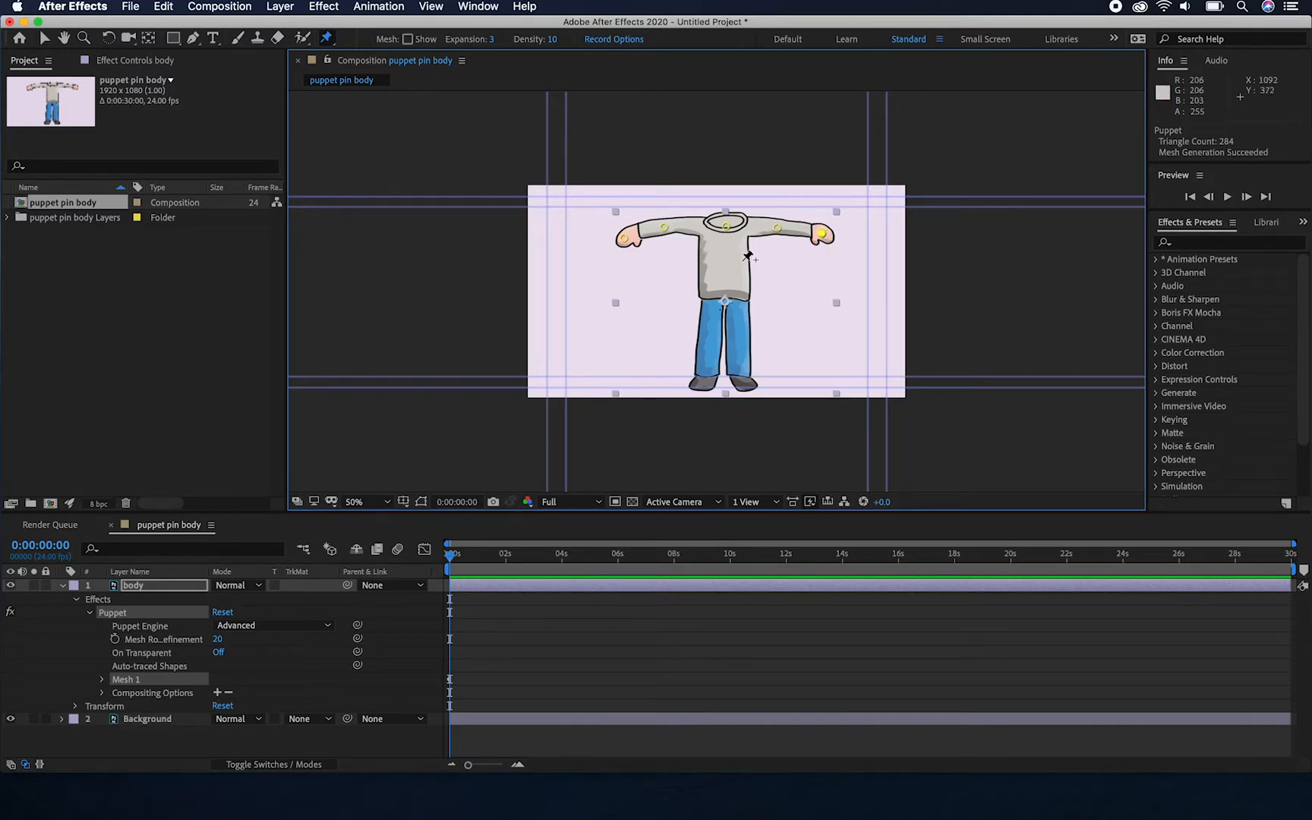
Add puppet pins at both sides of the sweater's waist, both knees and both ankles of the body
left_click(712, 293)
left_click(708, 337)
left_click(701, 382)
left_click(737, 292)
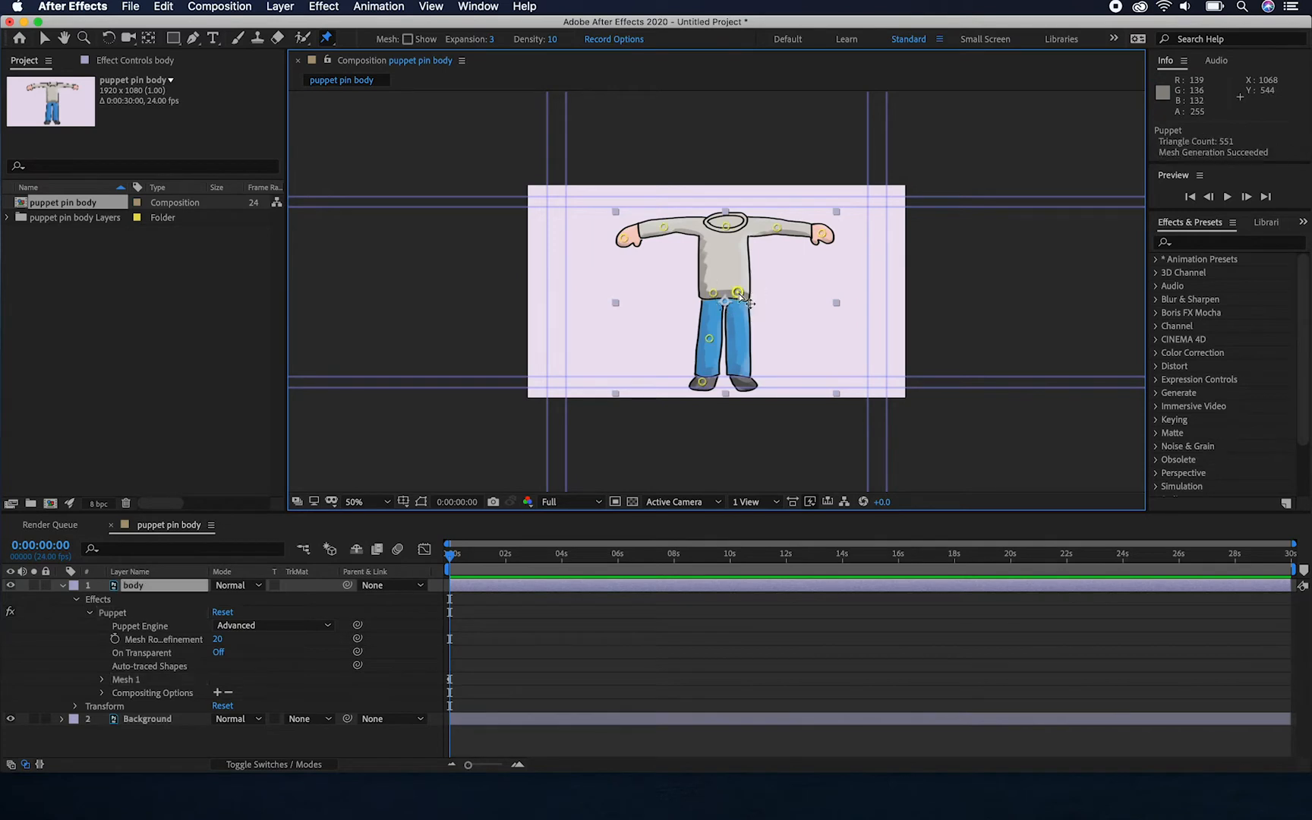
left_click(739, 338)
left_click(739, 378)
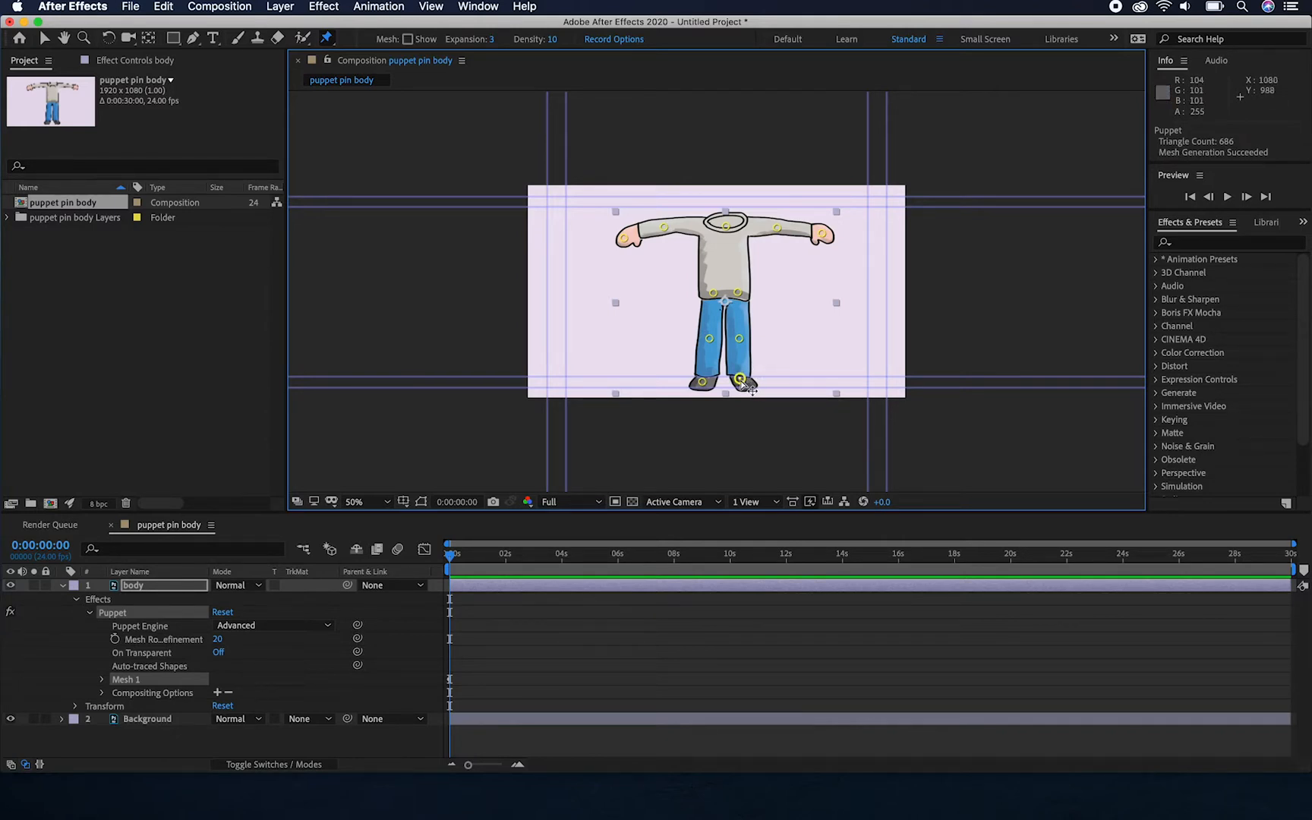
Enlarge the composition view to 100% and bend the leg on the image's right outward by moving its knee pin
left_click(740, 339)
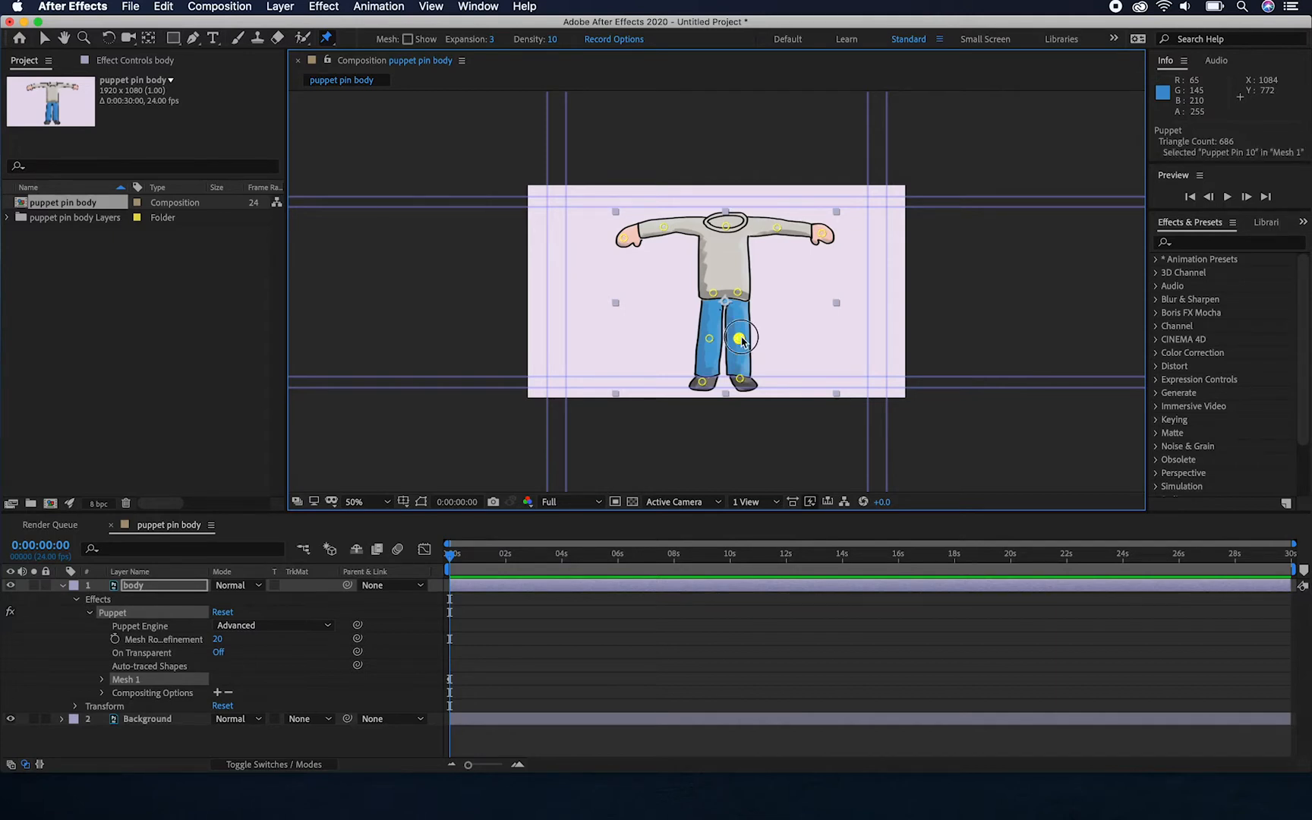
left_click_drag(740, 339, 767, 331)
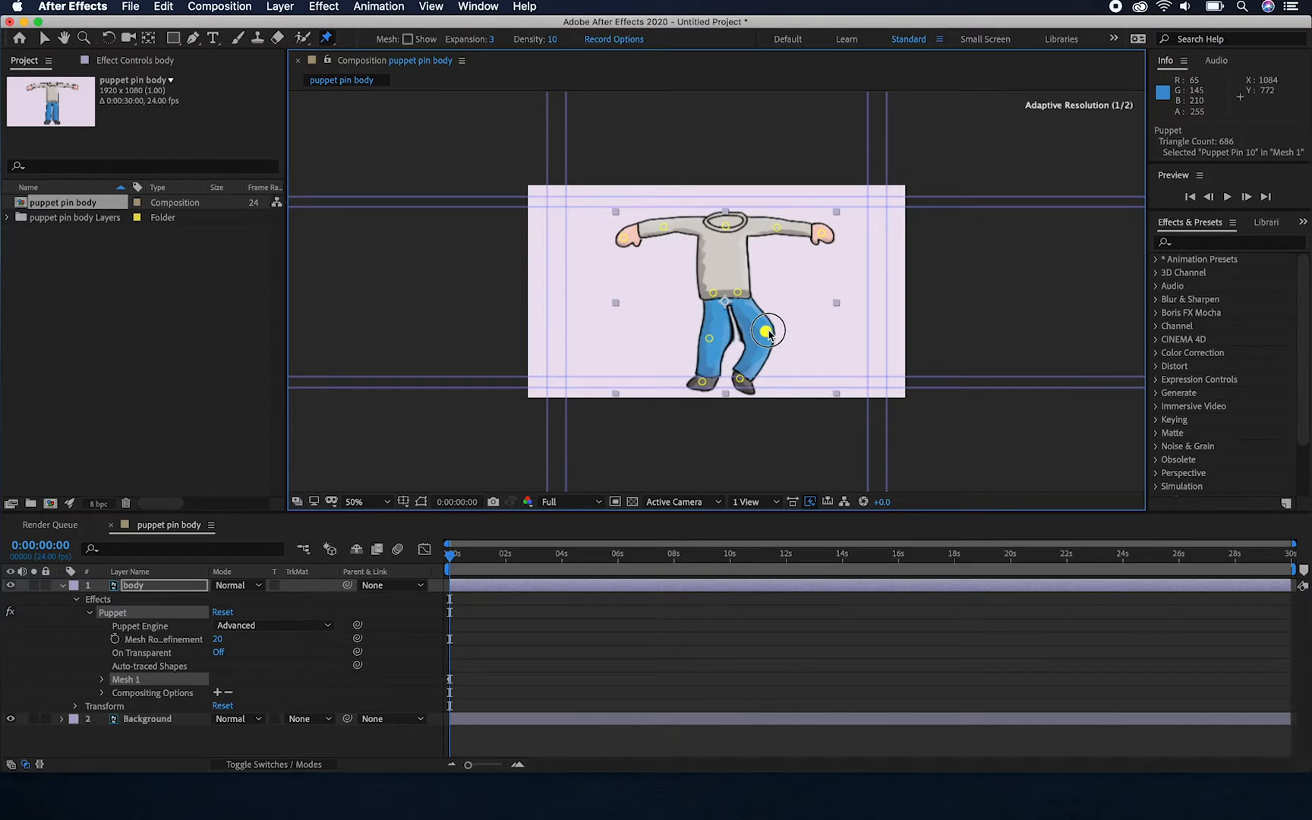
key("super+z")
key("period")
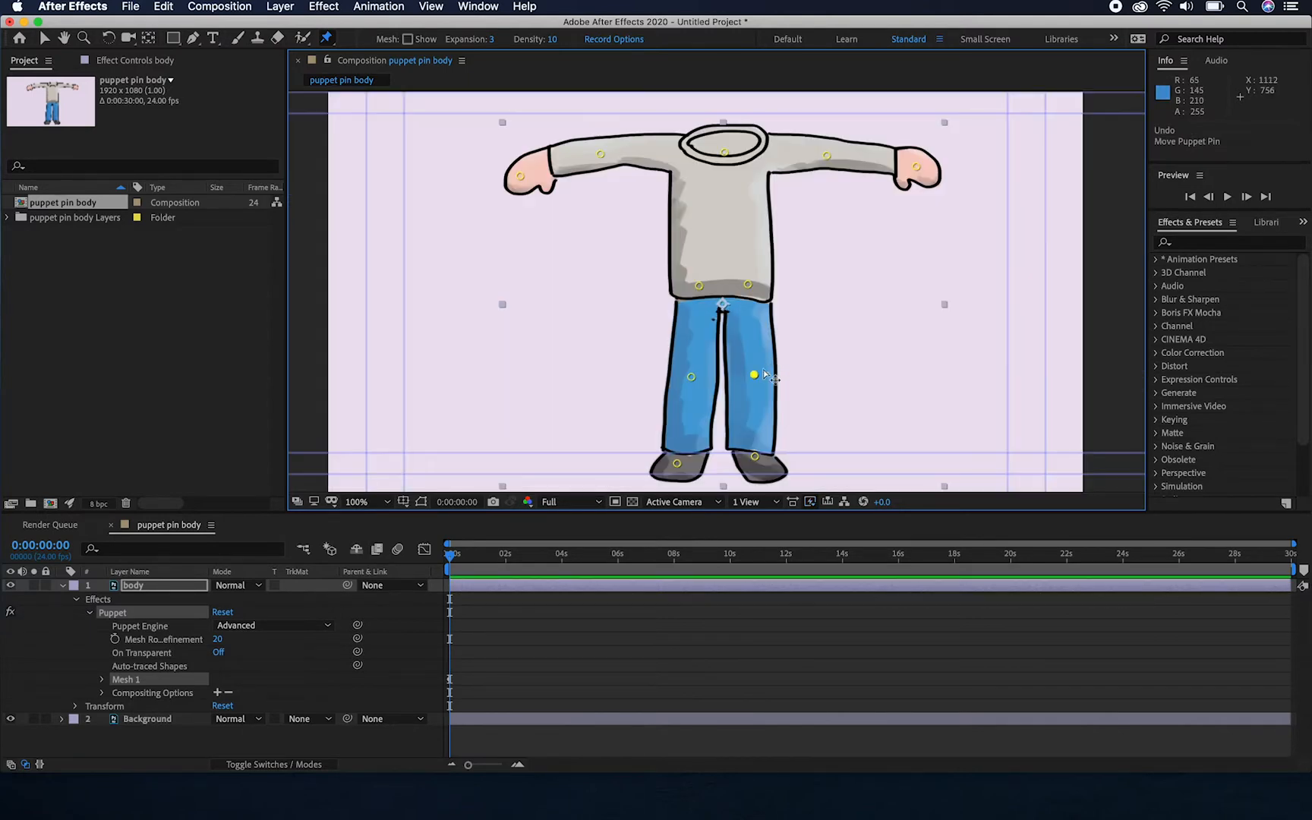
left_click_drag(754, 375, 789, 373)
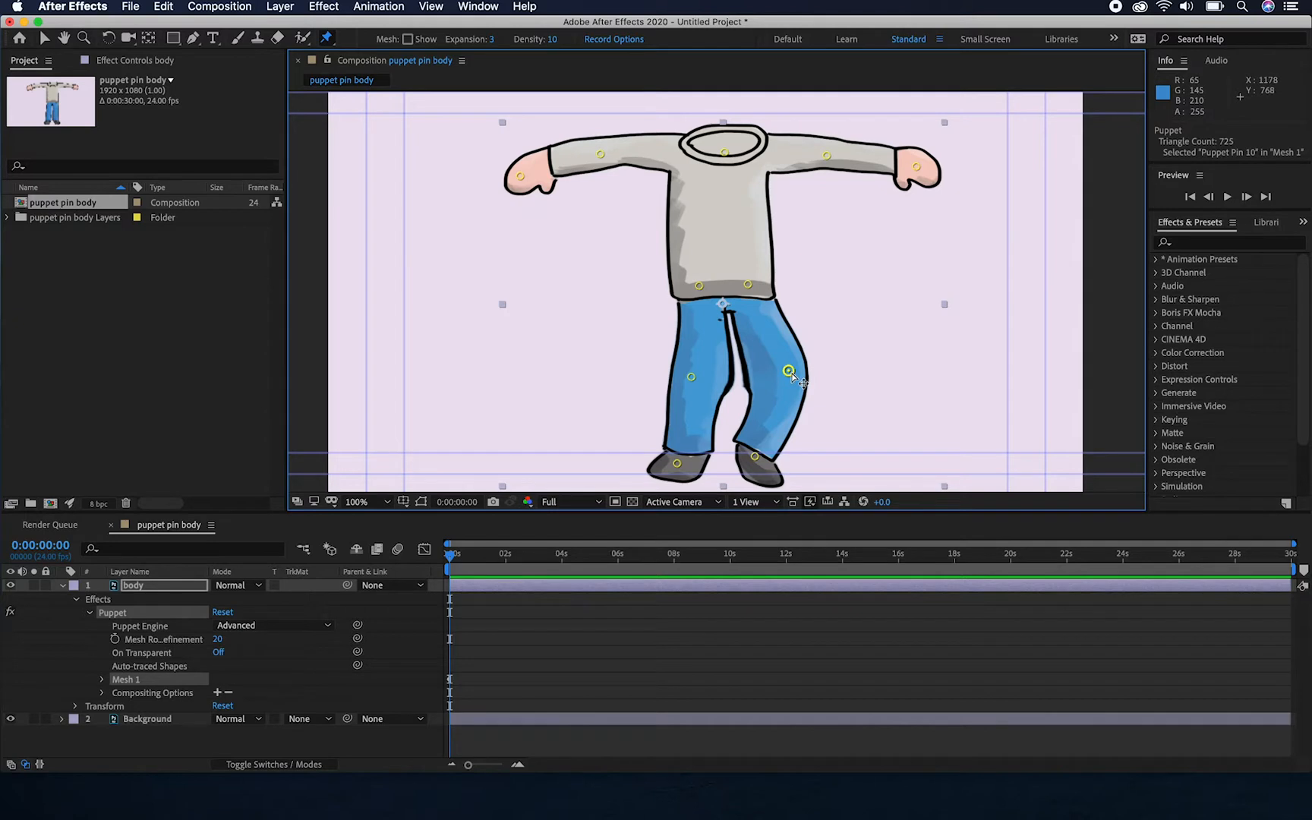
Move the knee pin on the image's right back inward to straighten the leg and display the puppet mesh
left_click_drag(788, 372, 751, 375)
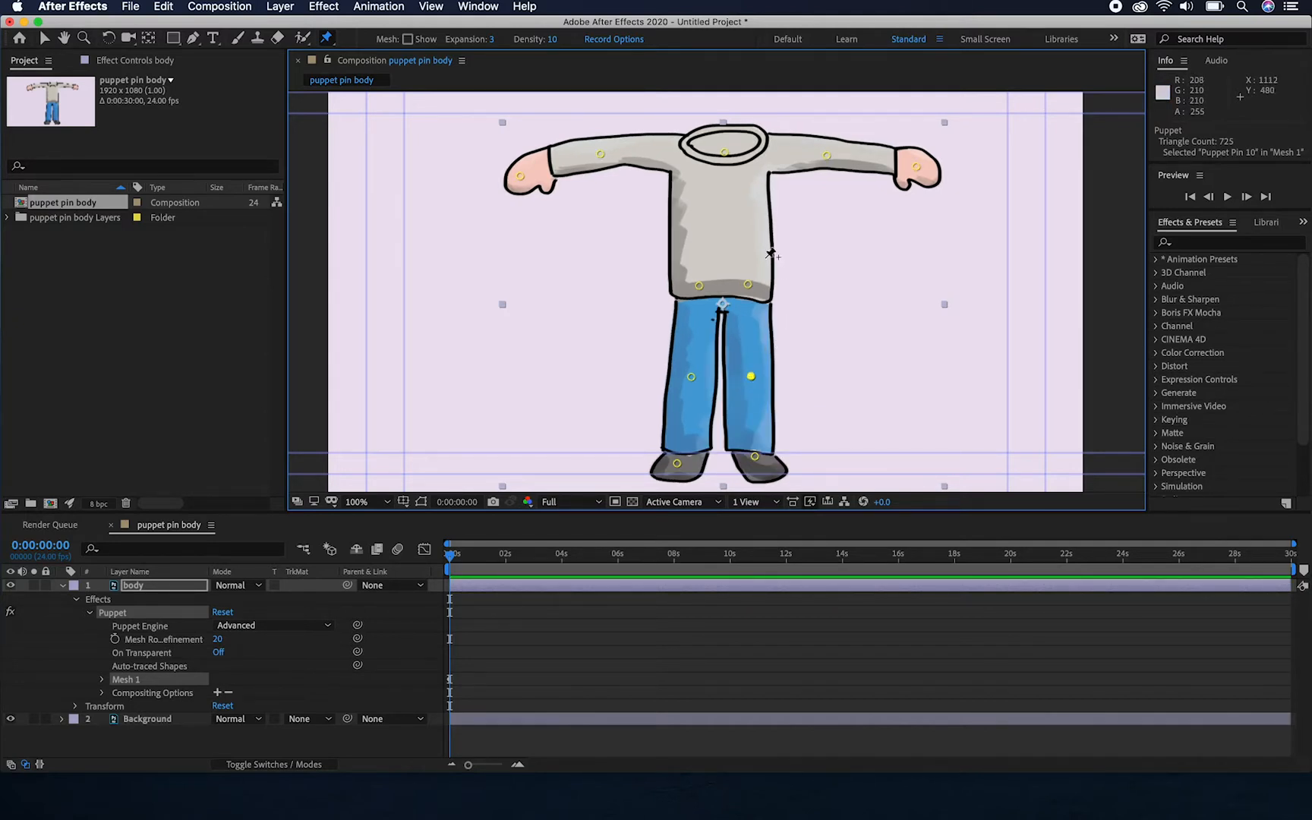
left_click(408, 40)
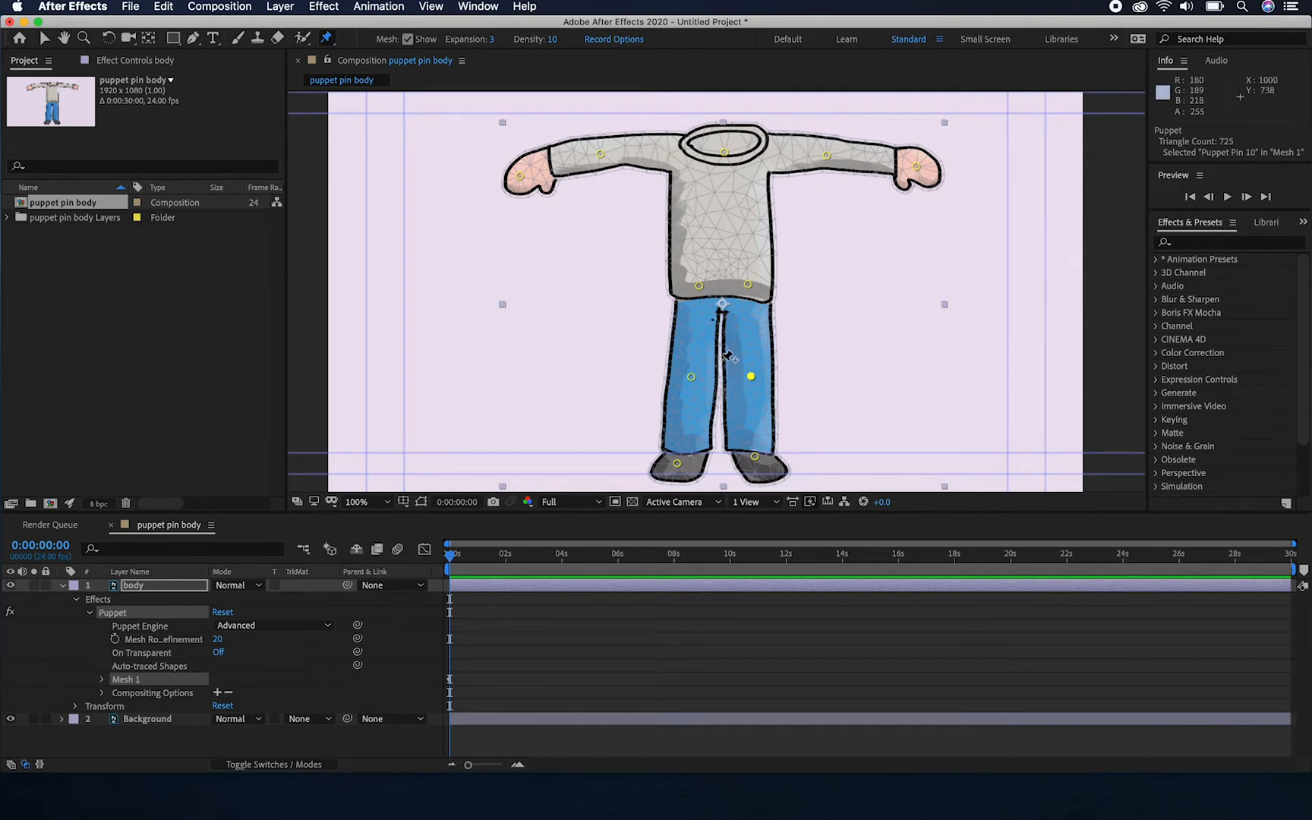
scroll(727, 355, "up", 4)
scroll(727, 355, "down", 2)
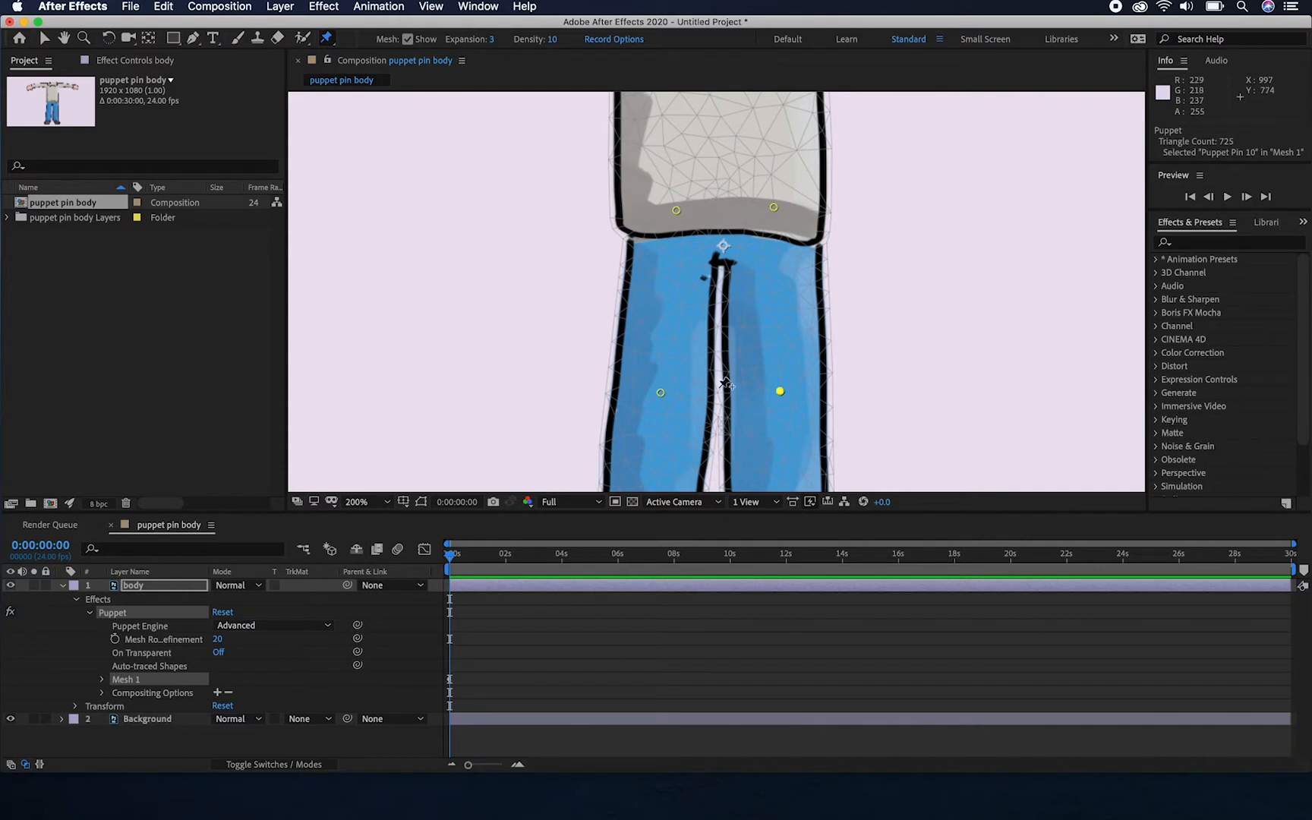
Try negative puppet mesh Expansion values of -3 and -29, finishing with Expansion set to 0
left_click(491, 37)
left_click_drag(491, 37, 483, 39)
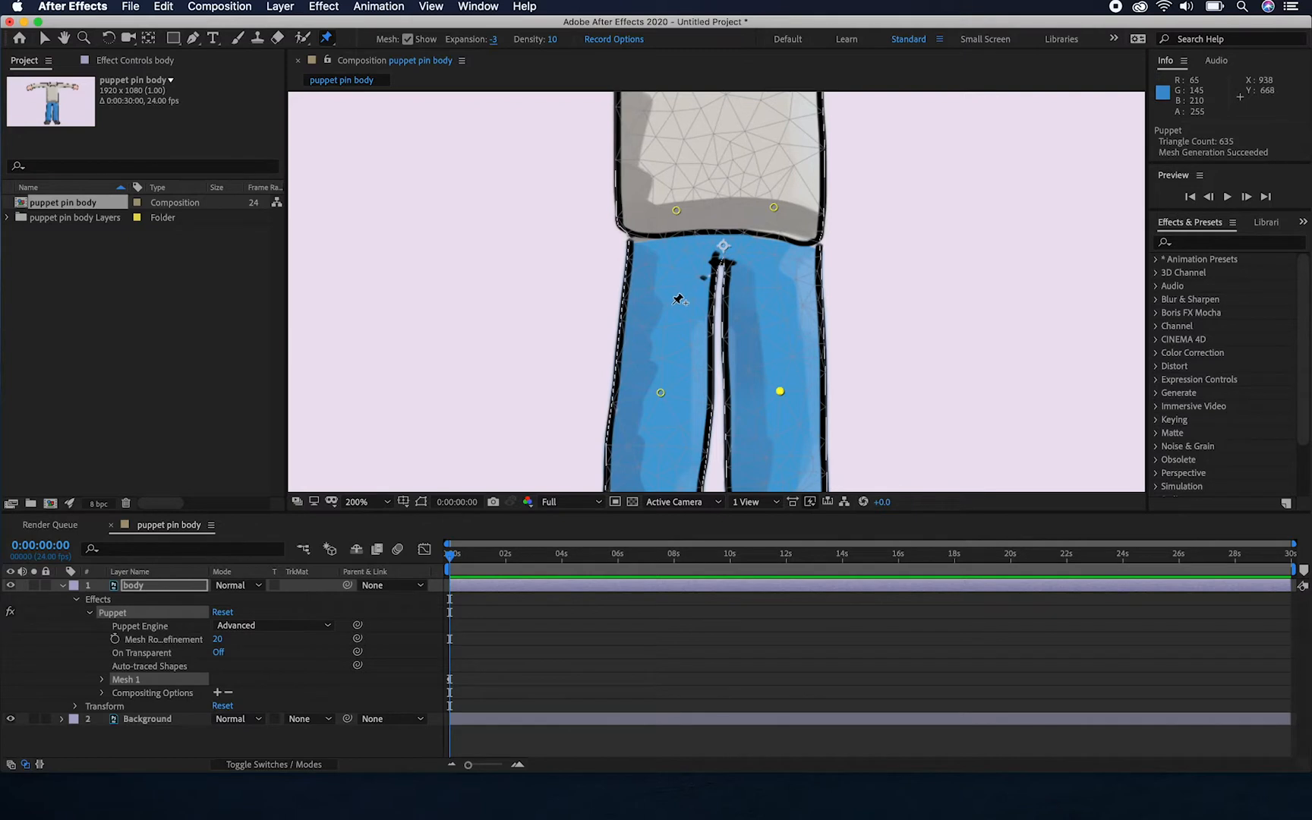
mouse_move(492, 38)
left_mouse_down()
mouse_move(472, 37)
mouse_move(486, 40)
left_mouse_up()
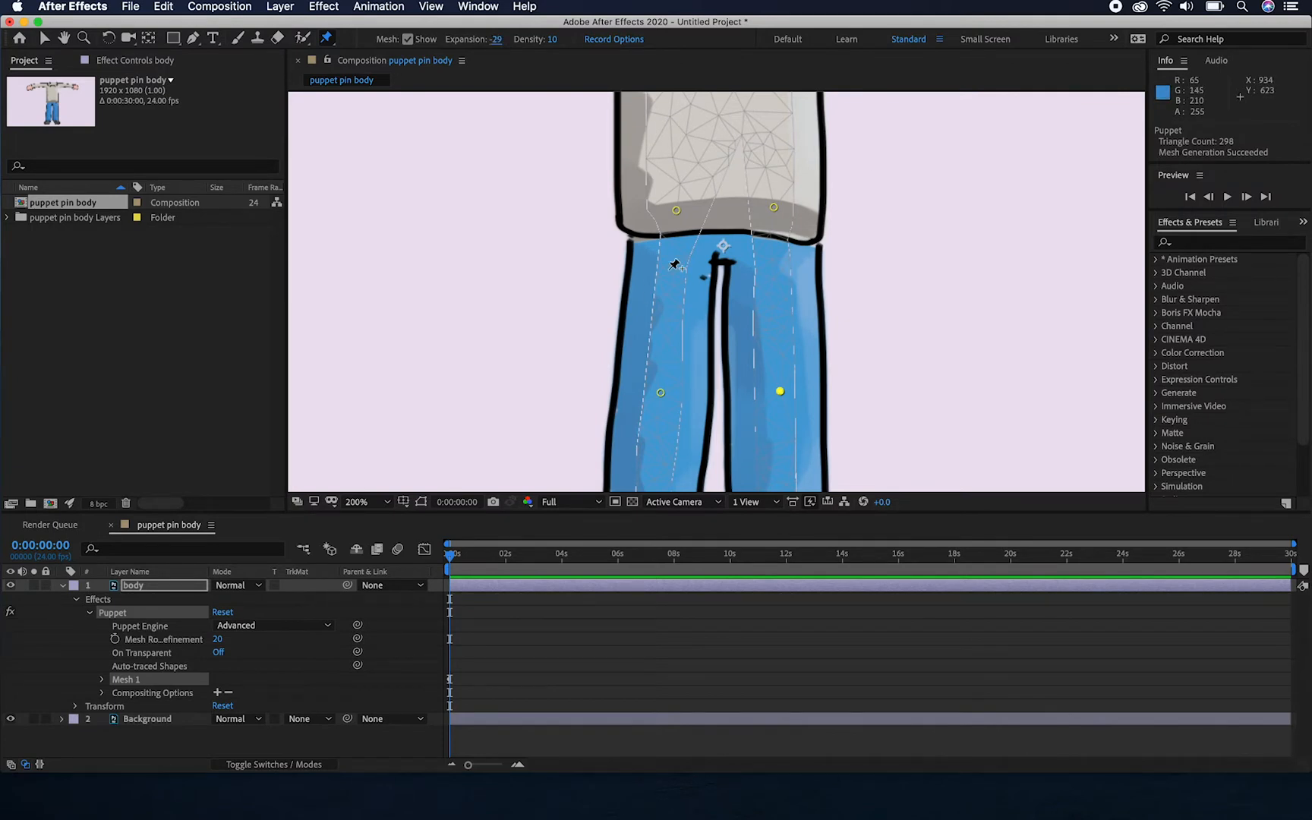
left_click(497, 40)
type("0")
key("Return")
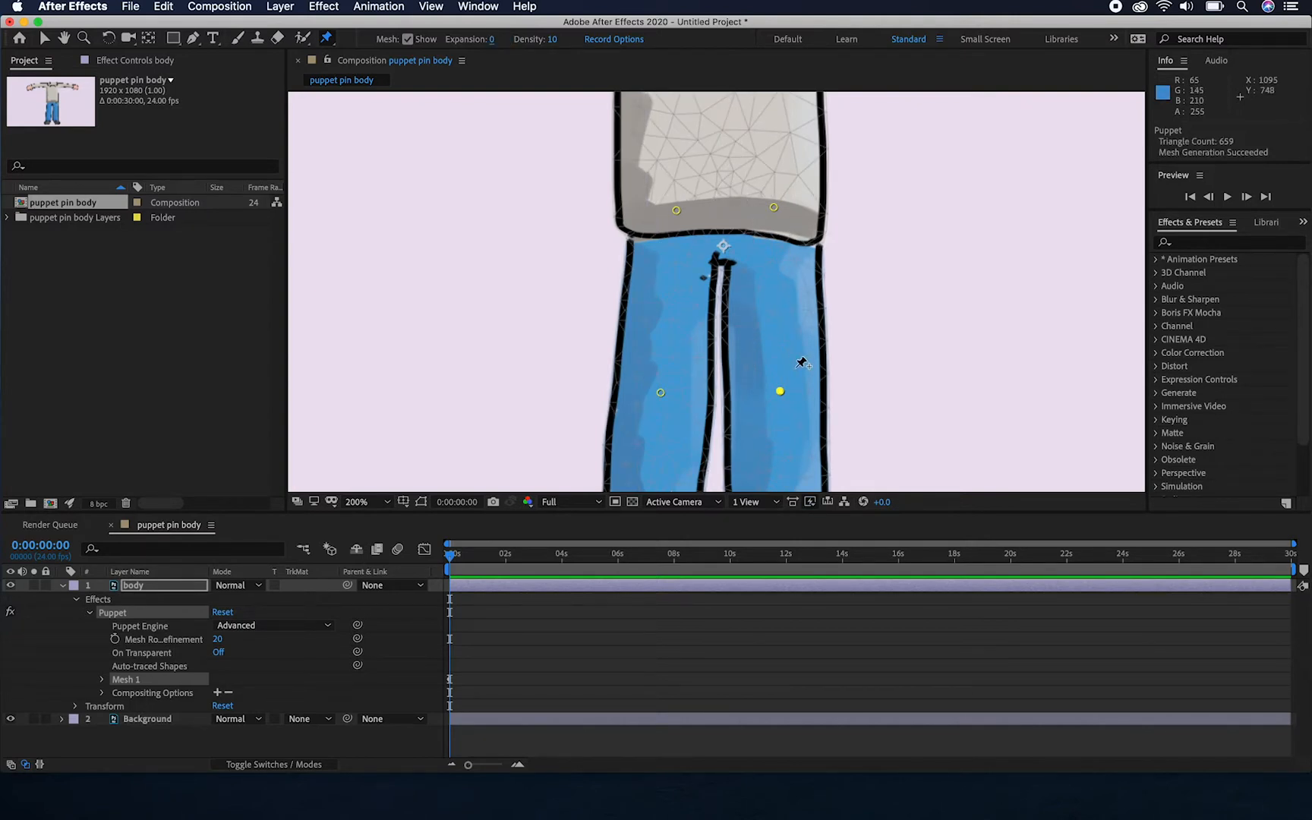
Test the mesh by moving the knee pin on the image's right outward, and undo the pin move
scroll(878, 313, "down", 3)
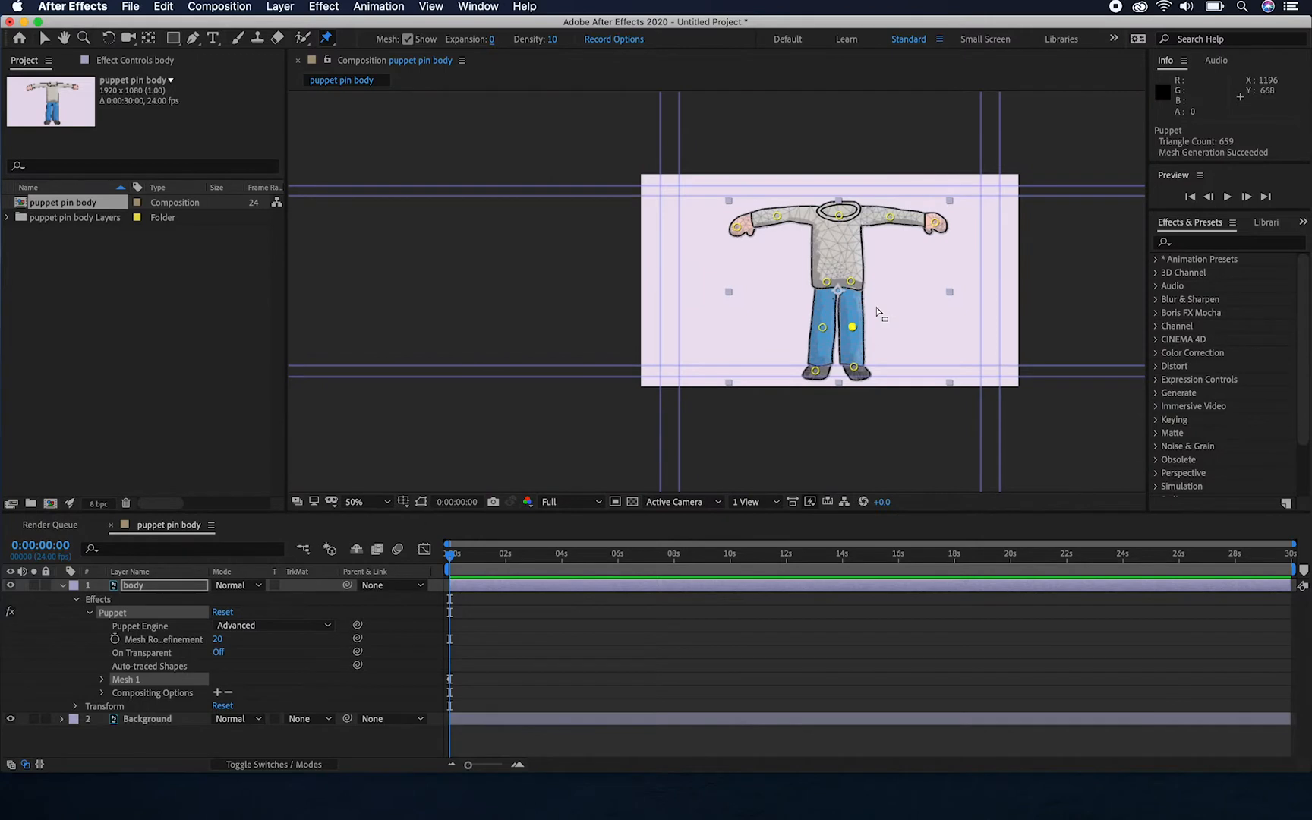
scroll(878, 313, "up", 2)
scroll(835, 315, "down", 2)
left_click_drag(788, 320, 826, 321)
key("super+z")
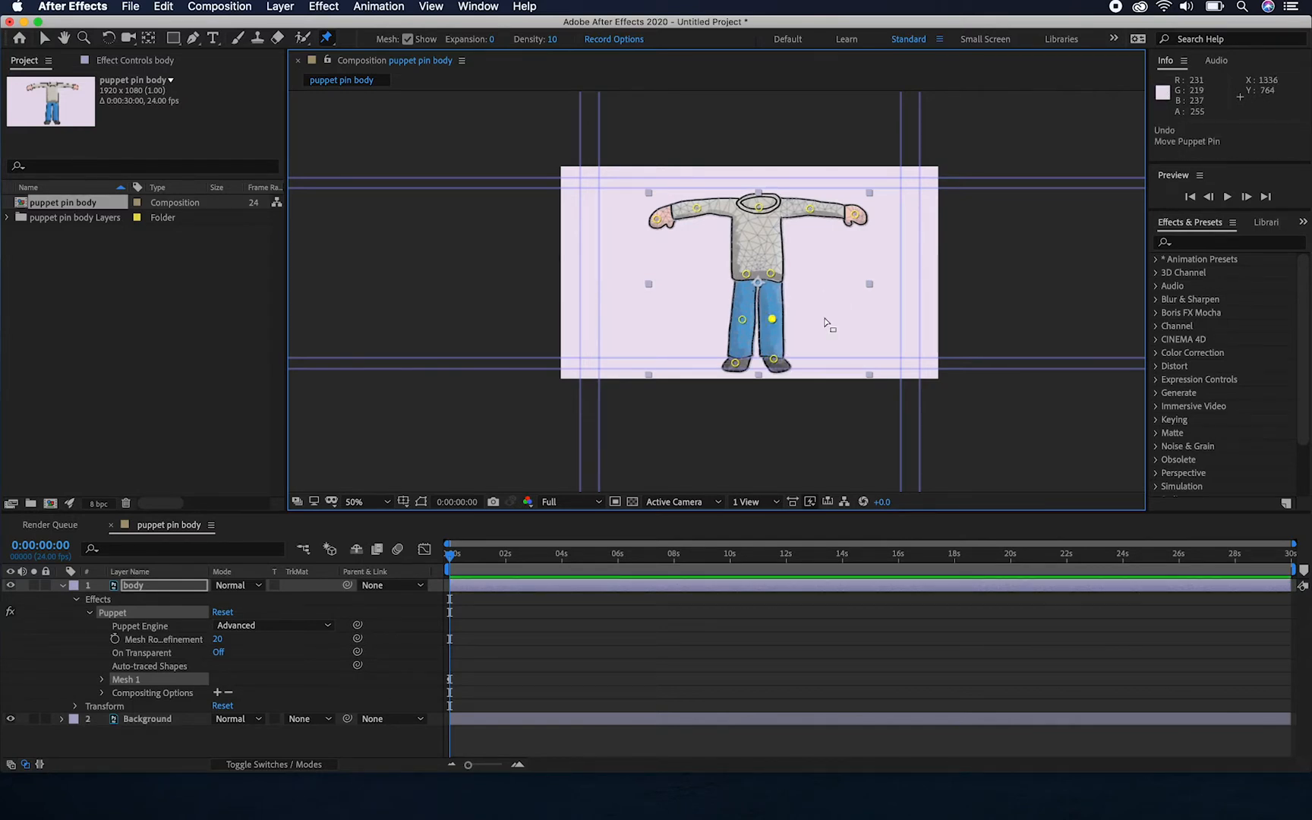
scroll(827, 324, "up", 5)
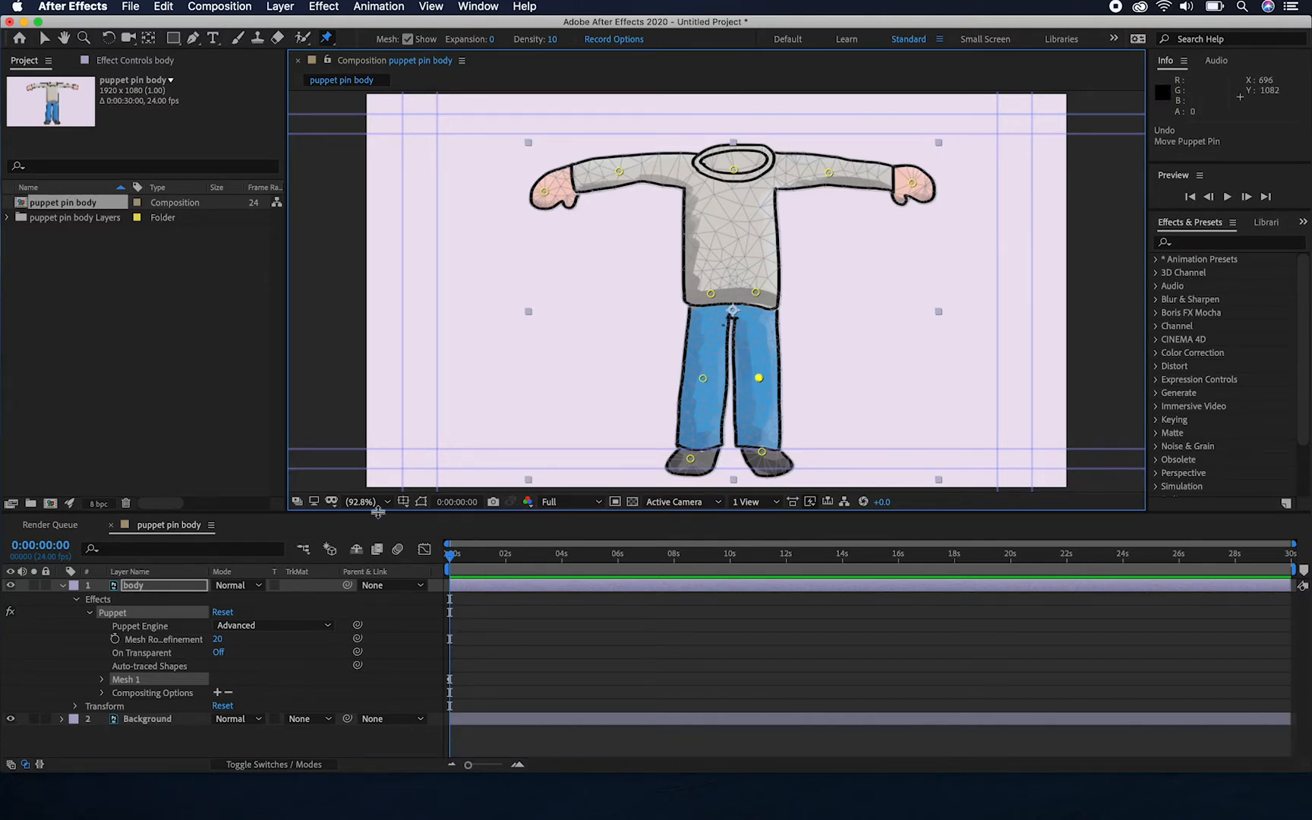
Examine the puppet pins and their starting keyframes under Mesh 1's Deform group, including the Position property of Puppet Pin 11
left_click_drag(377, 513, 380, 470)
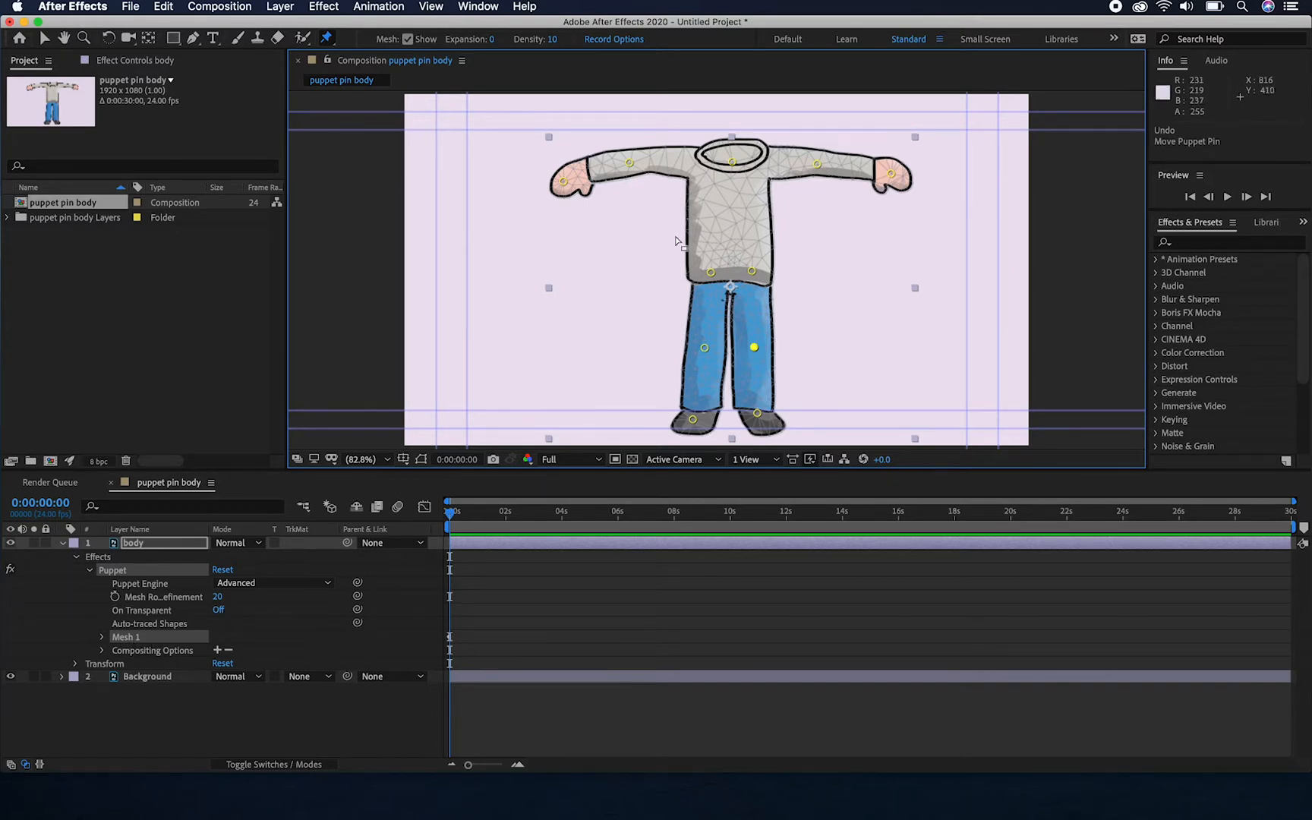
left_click(103, 638)
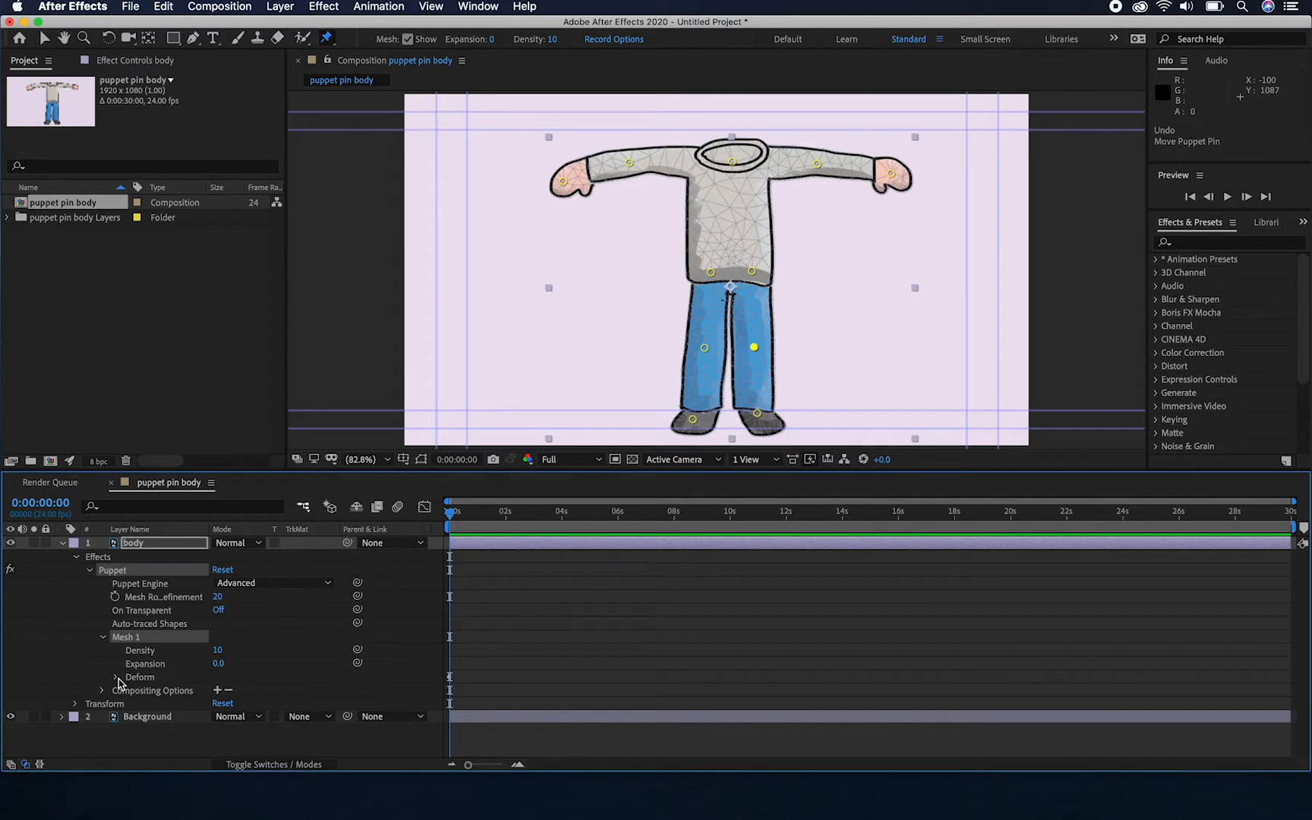
left_click(116, 677)
scroll(117, 682, "down", 2)
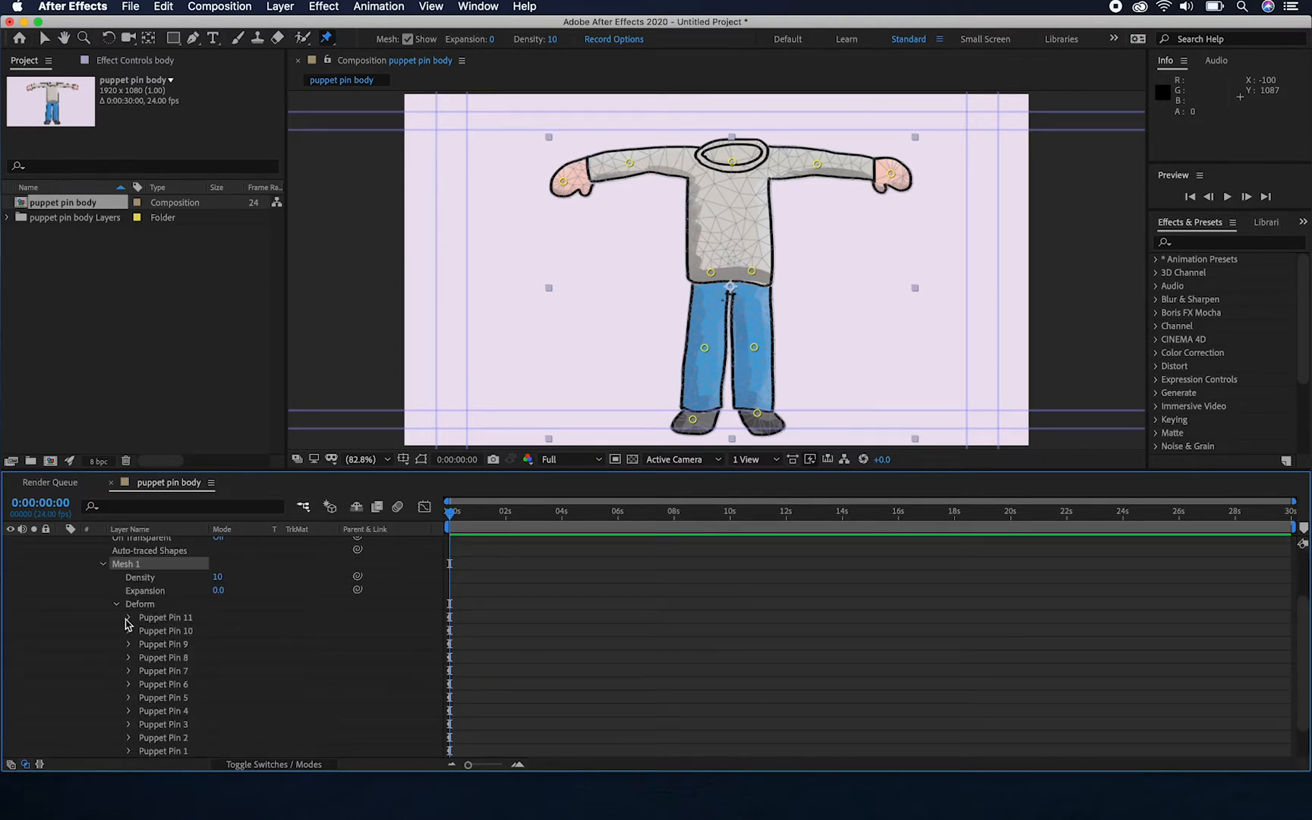
scroll(152, 657, "down", 2)
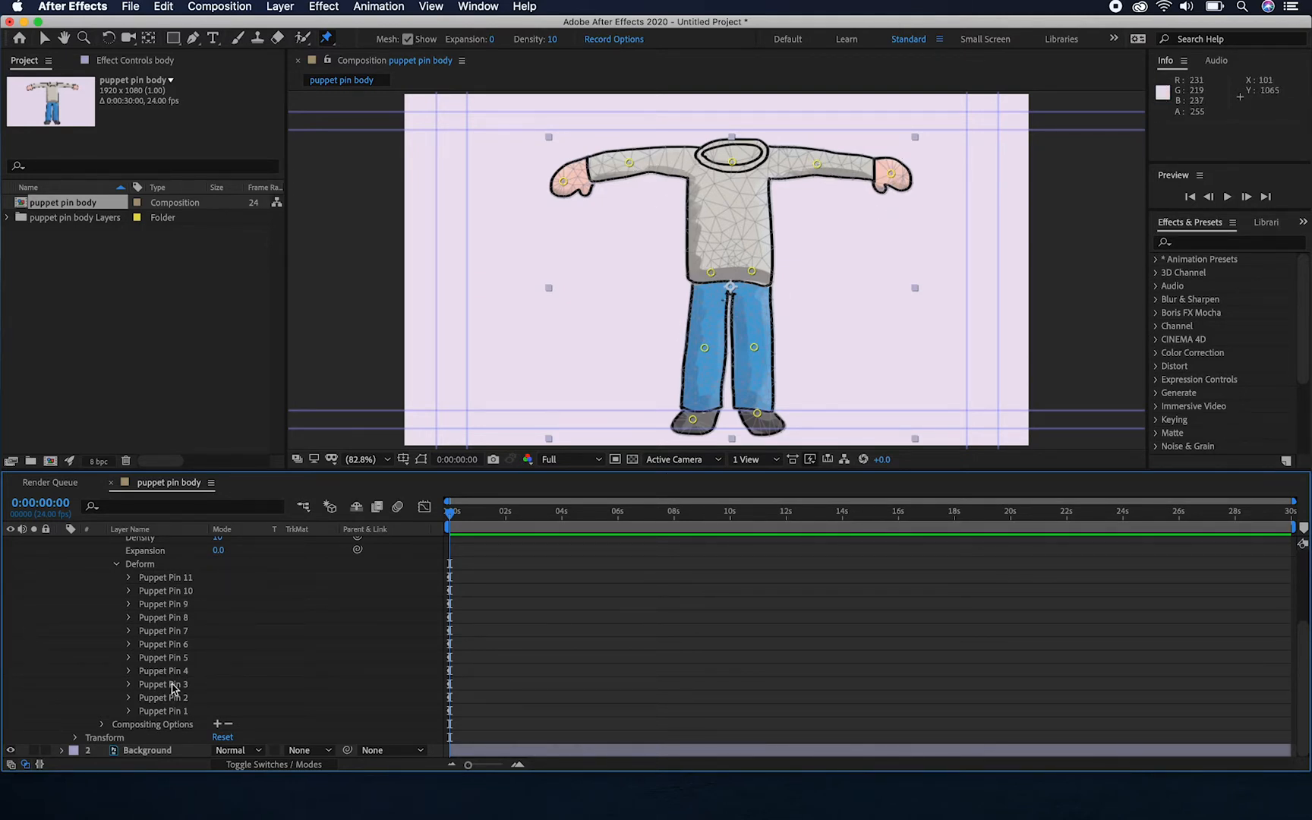
mouse_move(467, 514)
left_mouse_down()
mouse_move(423, 514)
mouse_move(483, 515)
left_mouse_up()
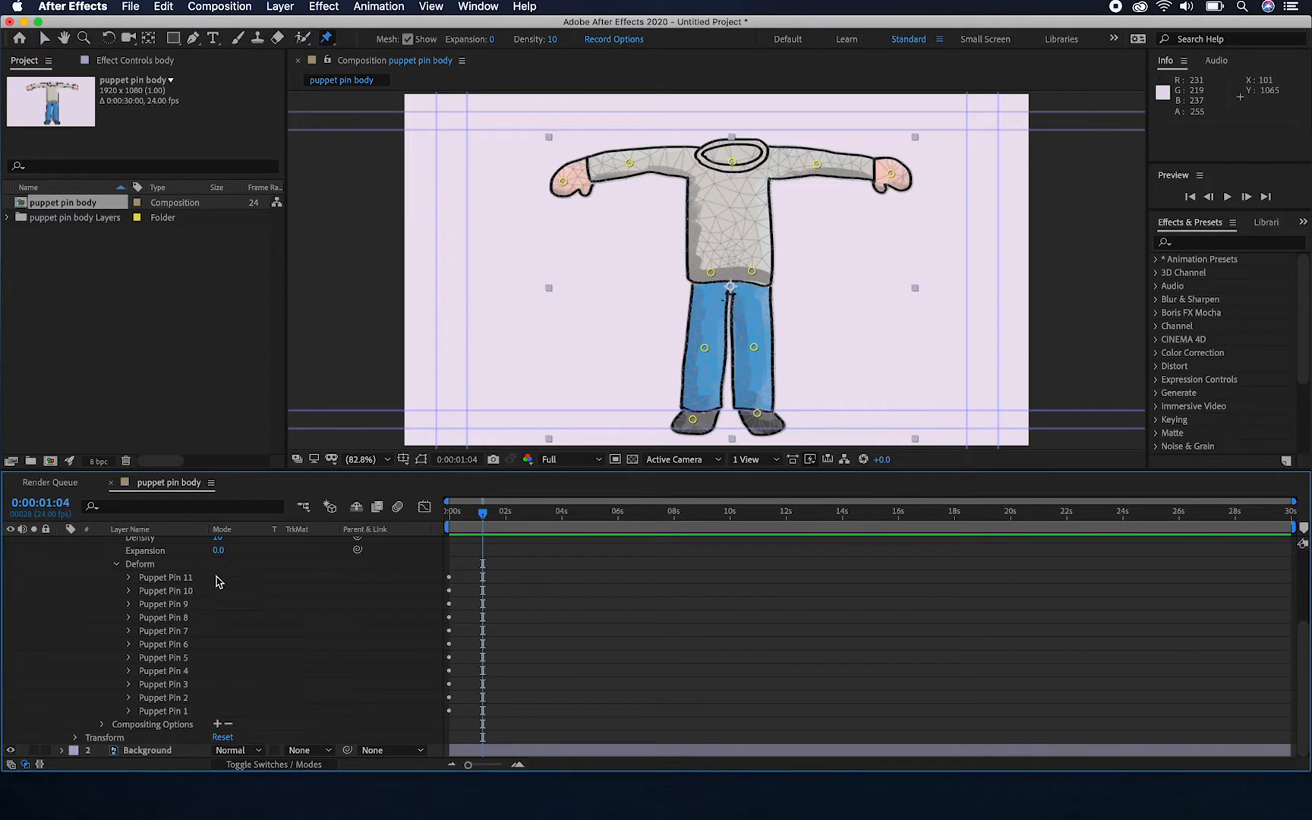
left_click(129, 577)
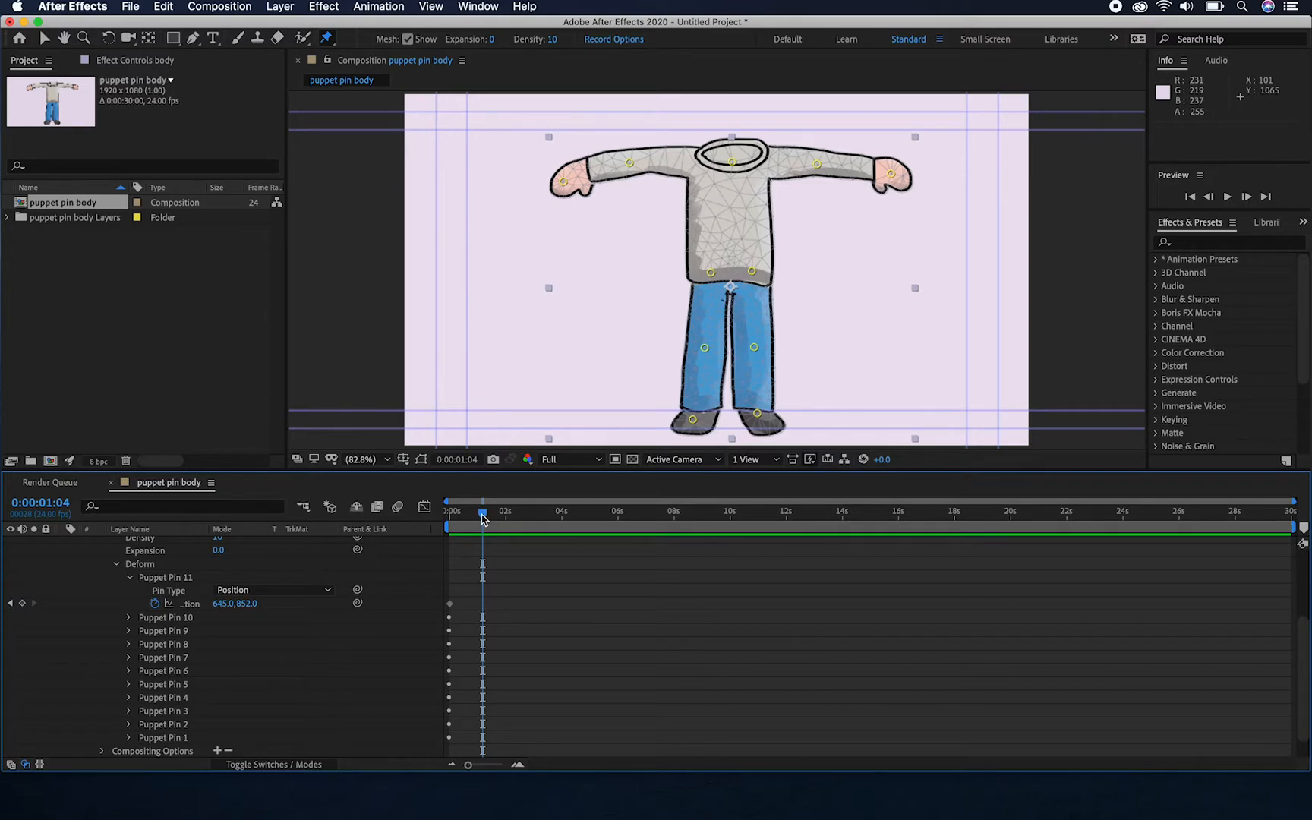
At 0:00:01:23, swing the leg on the image's right outward with its knee and ankle pins and review the resulting keyframes
left_click_drag(482, 517, 509, 517)
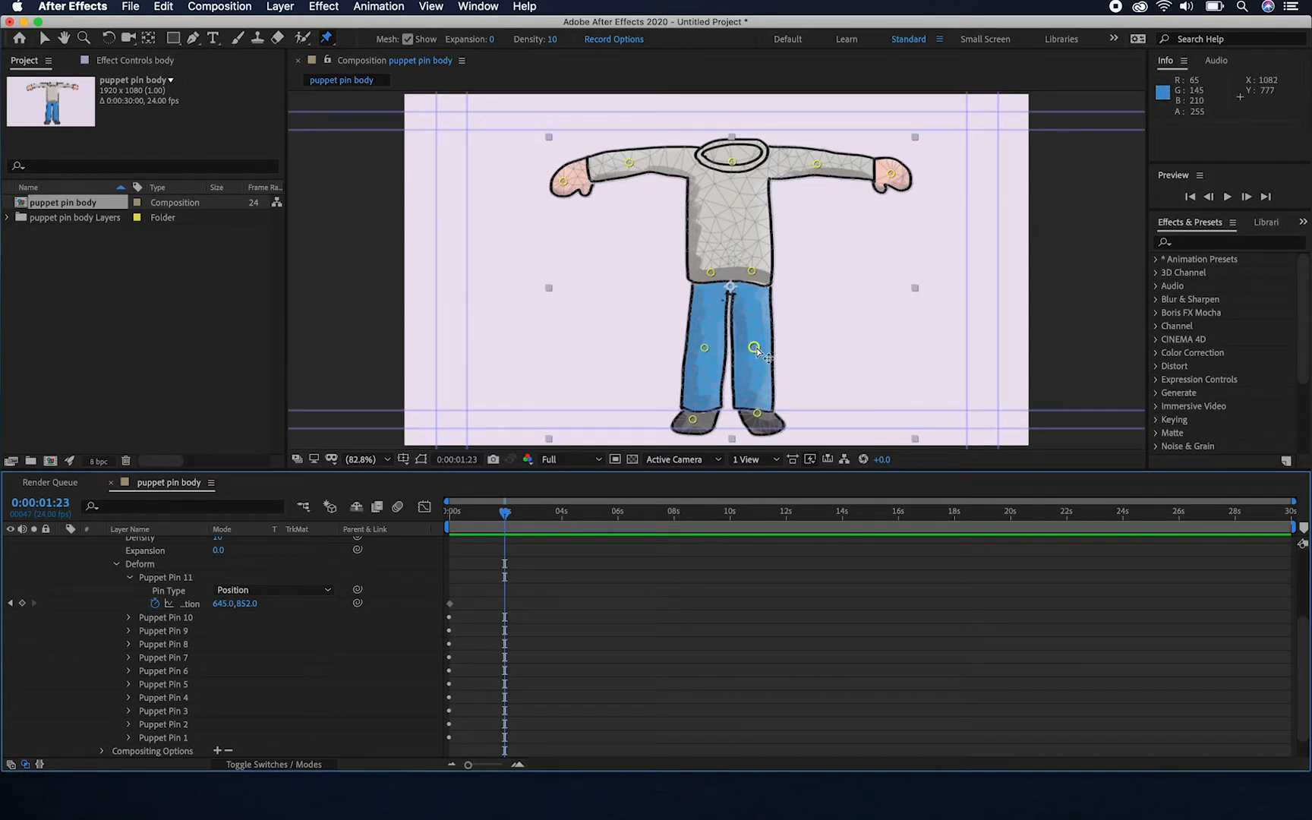
left_click_drag(757, 350, 803, 331)
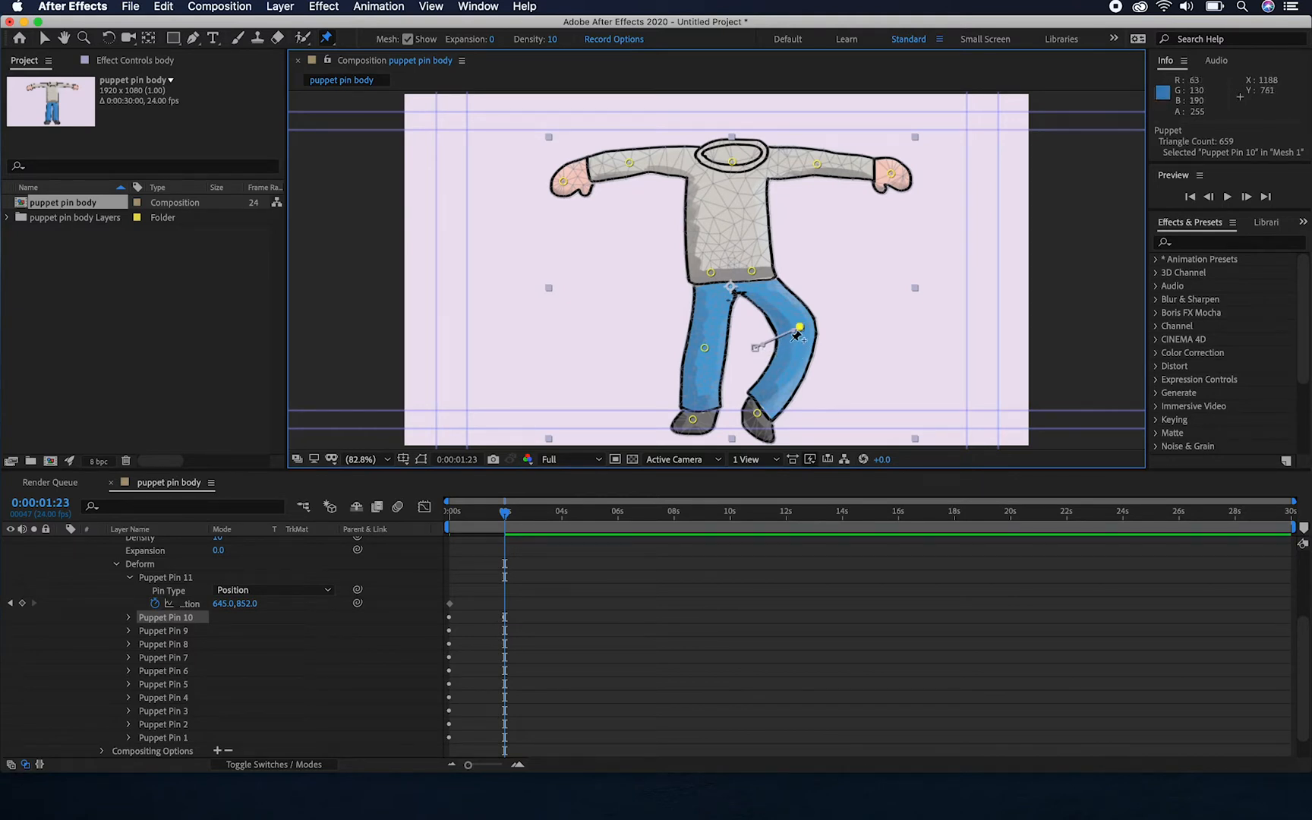
left_click_drag(758, 416, 856, 386)
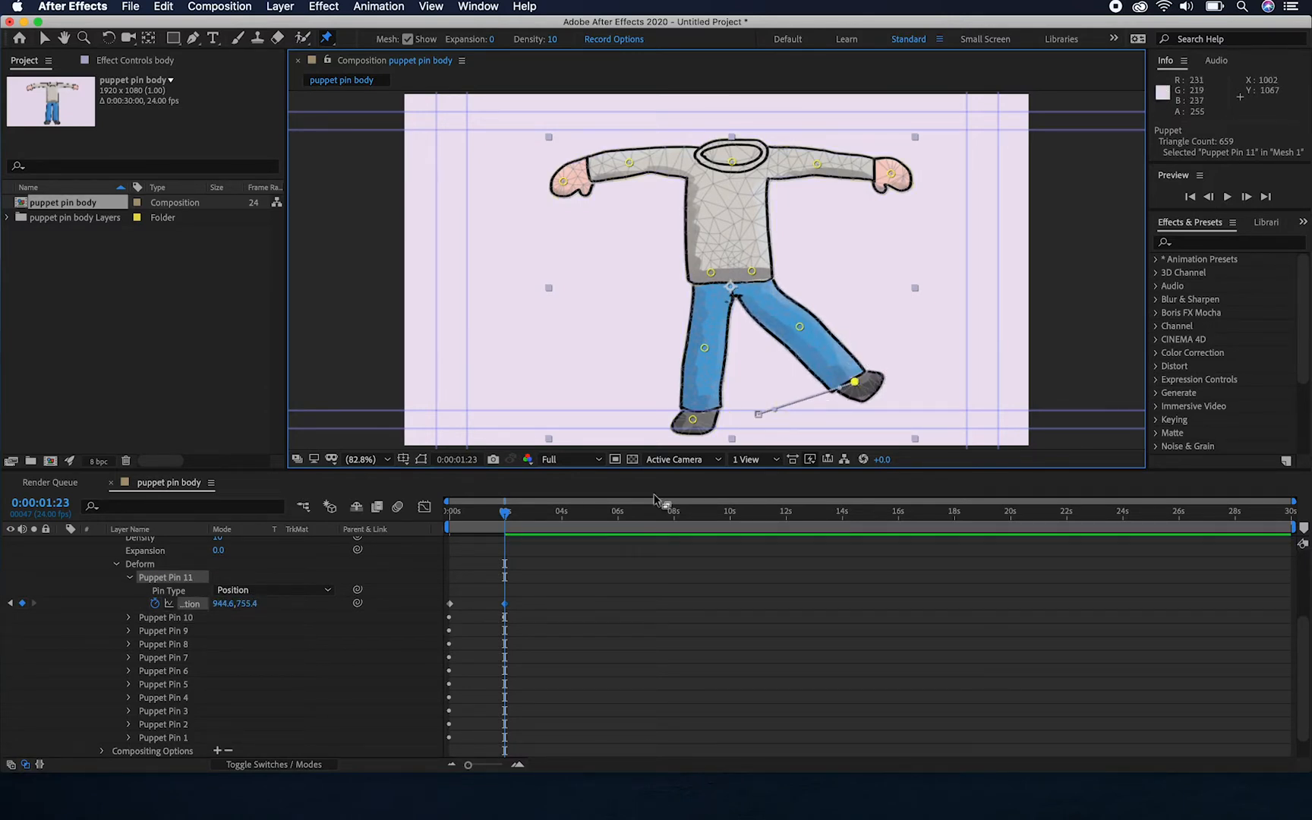
left_click_drag(505, 517, 528, 517)
left_click(505, 604)
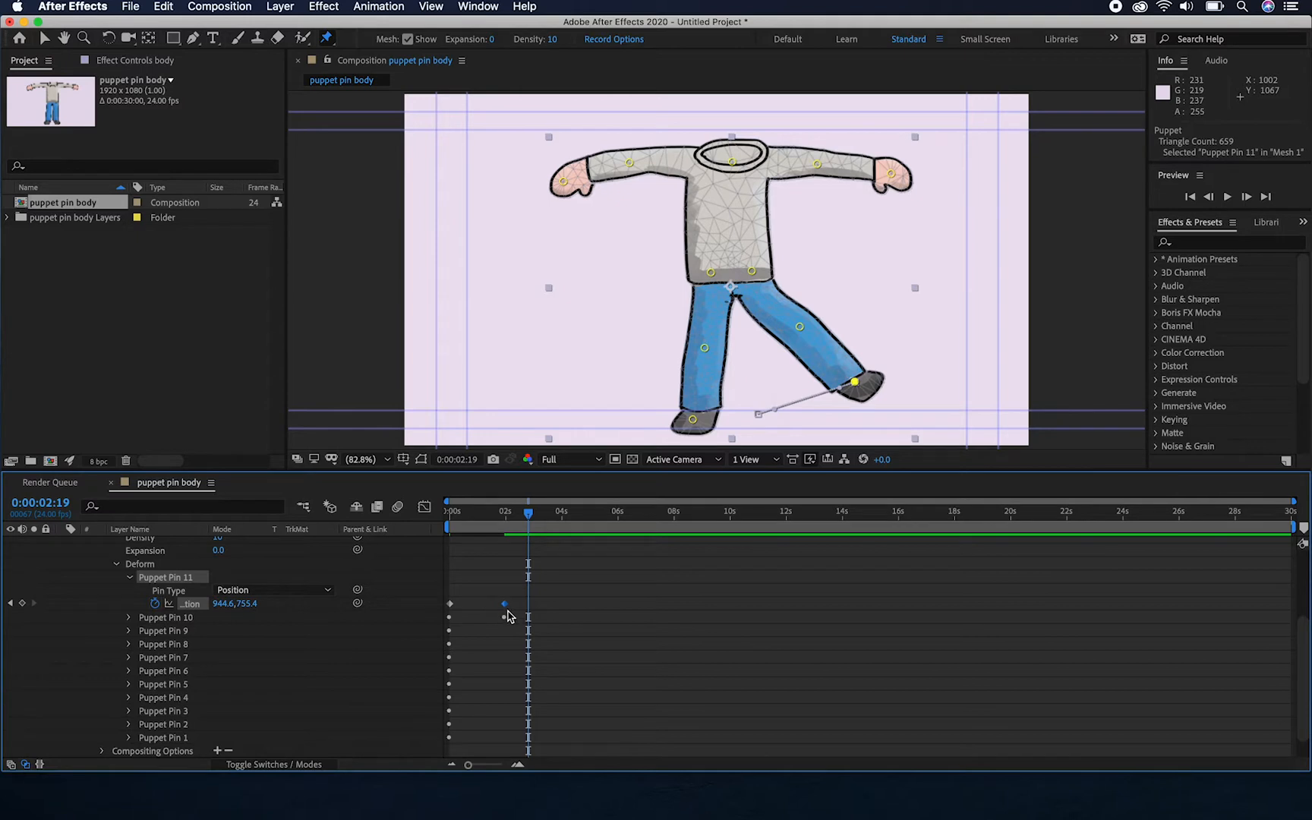
mouse_move(528, 515)
left_mouse_down()
mouse_move(445, 519)
mouse_move(521, 530)
mouse_move(441, 539)
mouse_move(512, 546)
mouse_move(439, 555)
mouse_move(507, 554)
mouse_move(507, 518)
left_mouse_up()
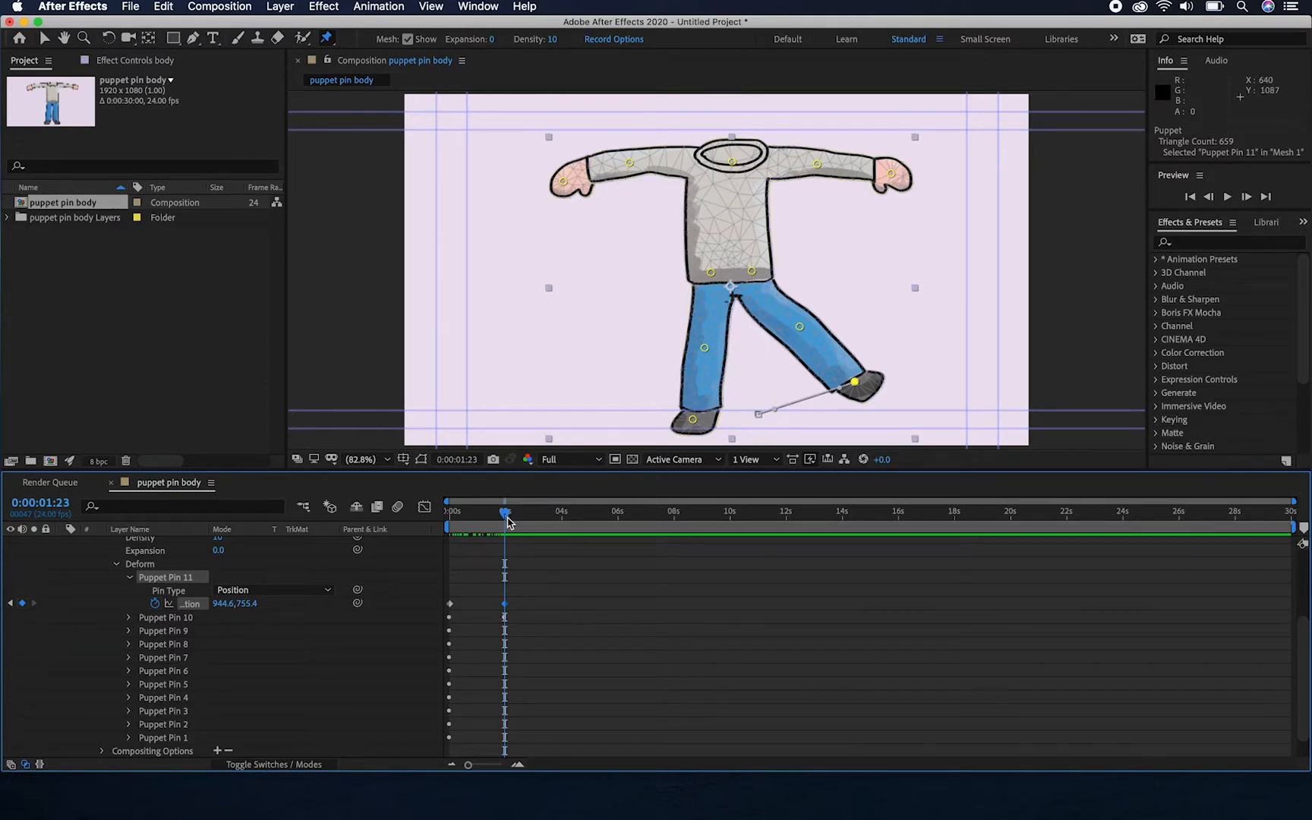
Undo the keyframed knee and ankle pin moves and return the current time to 0:00:00:00
key("super+z")
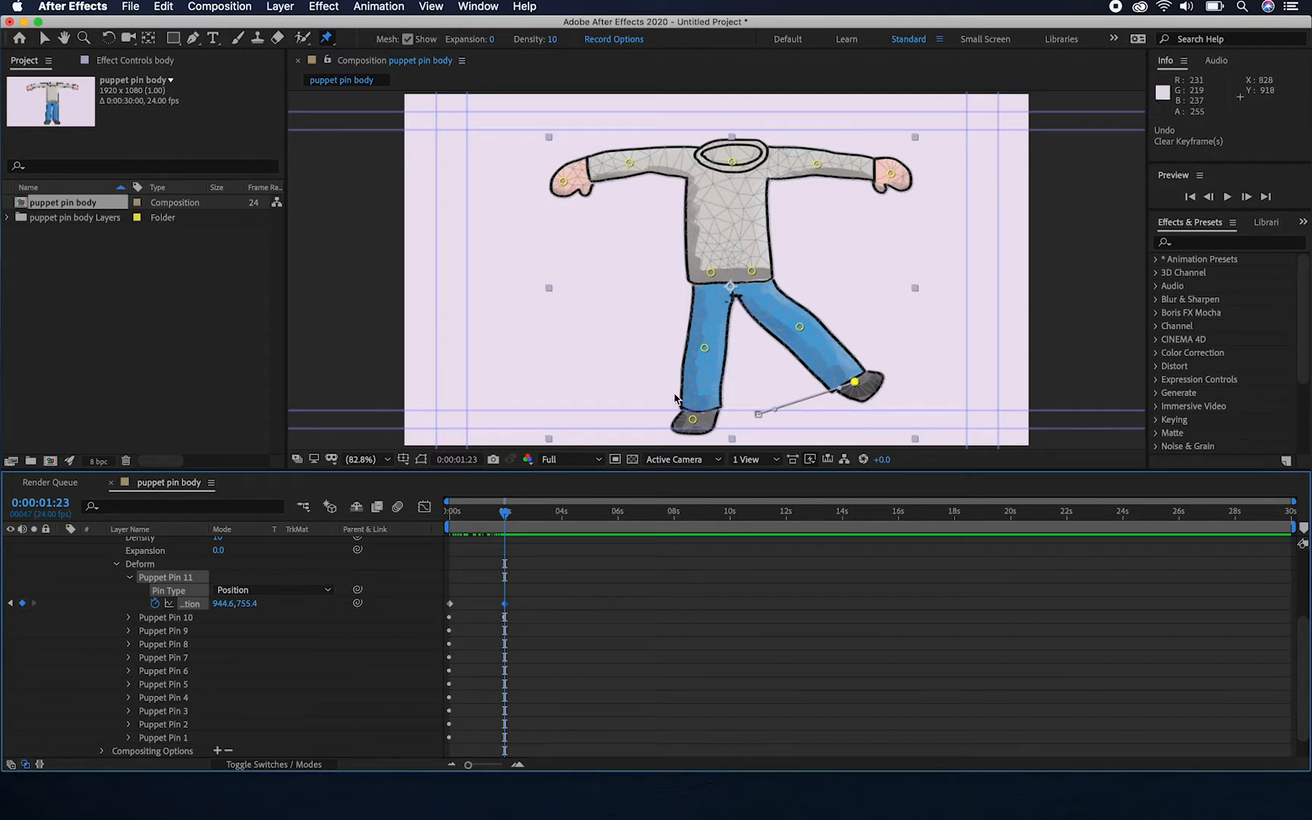
key("super+z")
key("super+z")
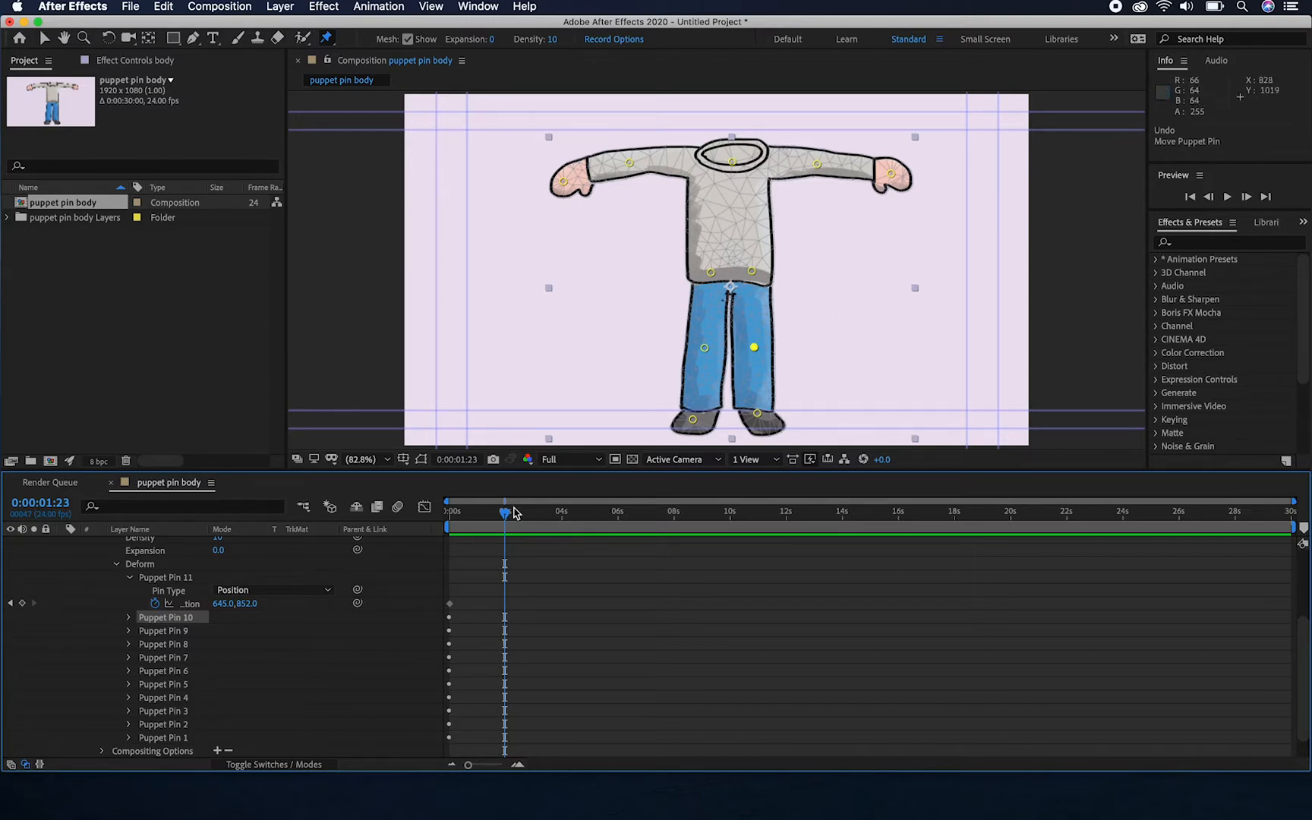
left_click_drag(505, 515, 451, 518)
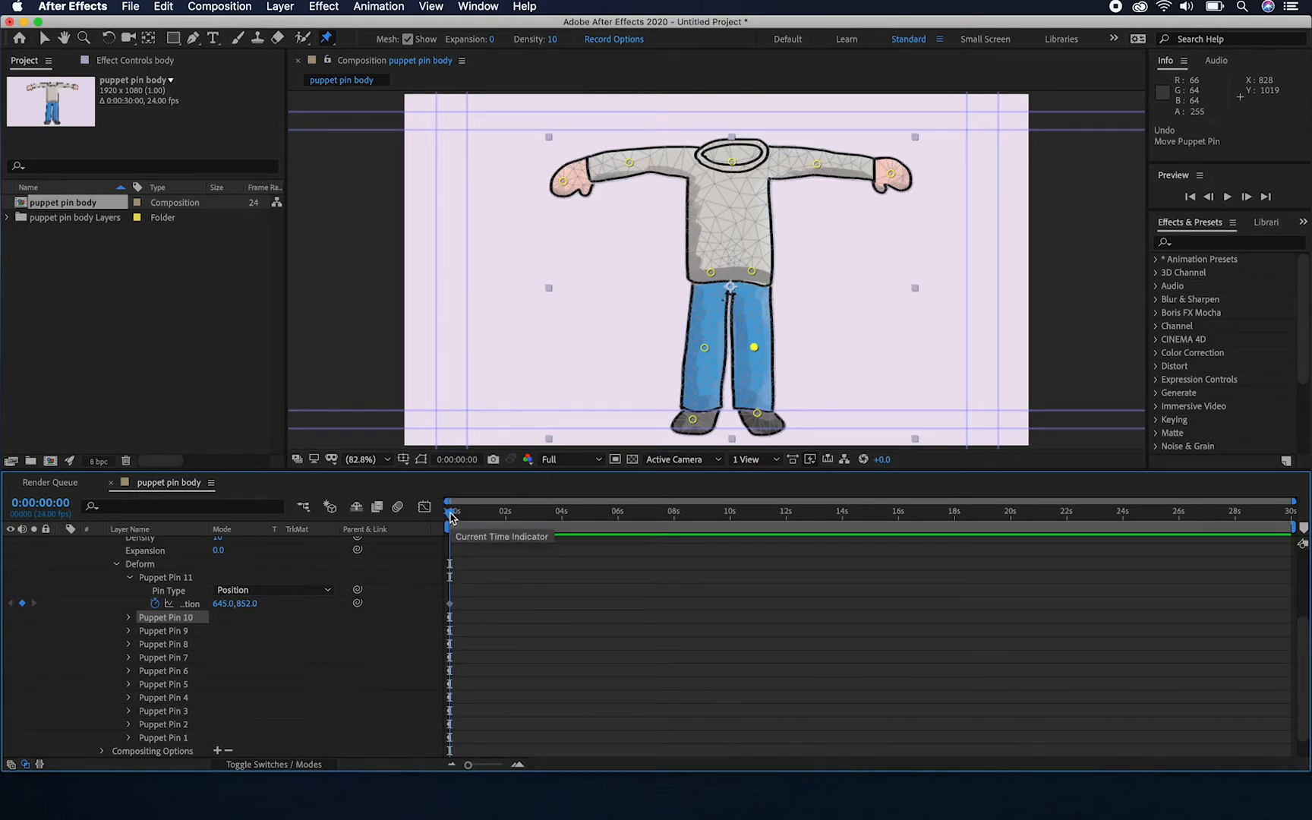
Collapse the body layer's properties and import my head.mov as footage
scroll(359, 595, "up", 5)
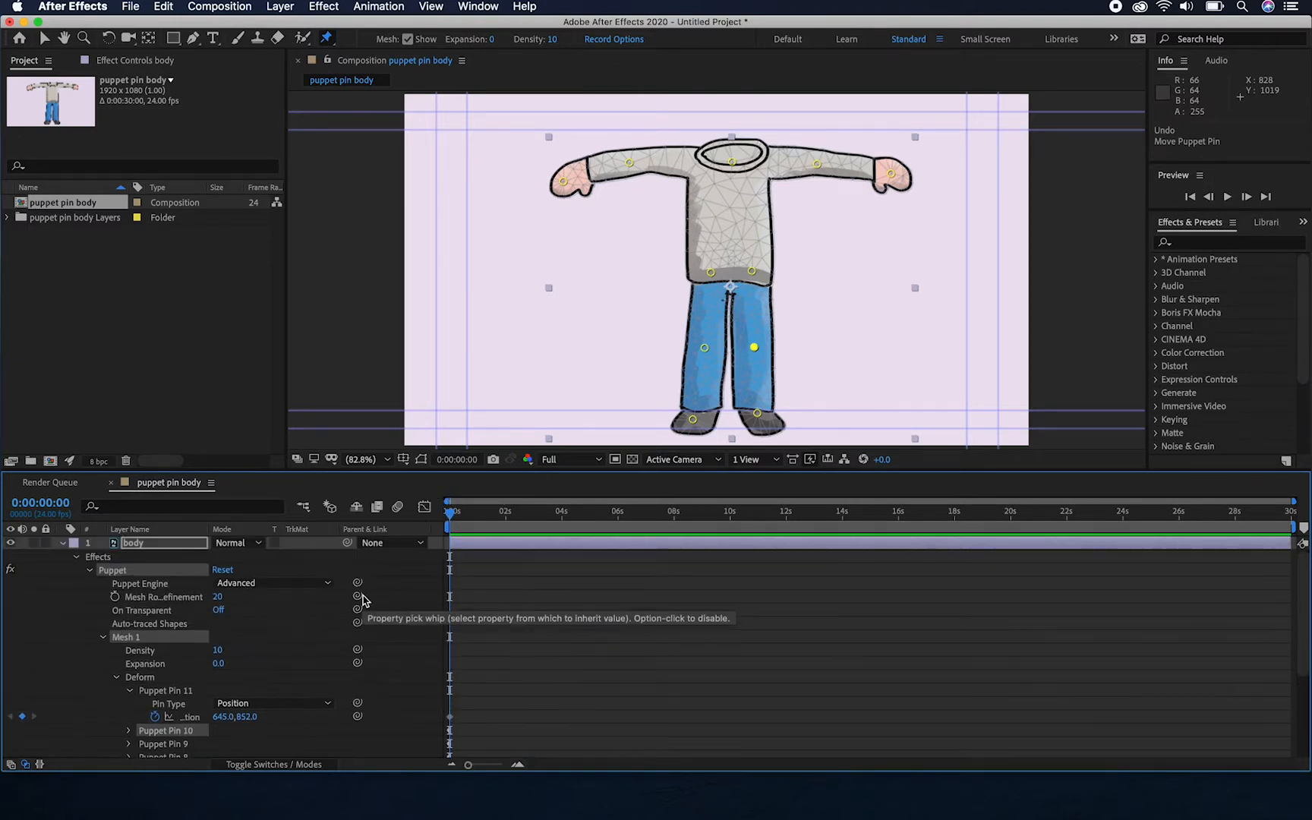
left_click(64, 543)
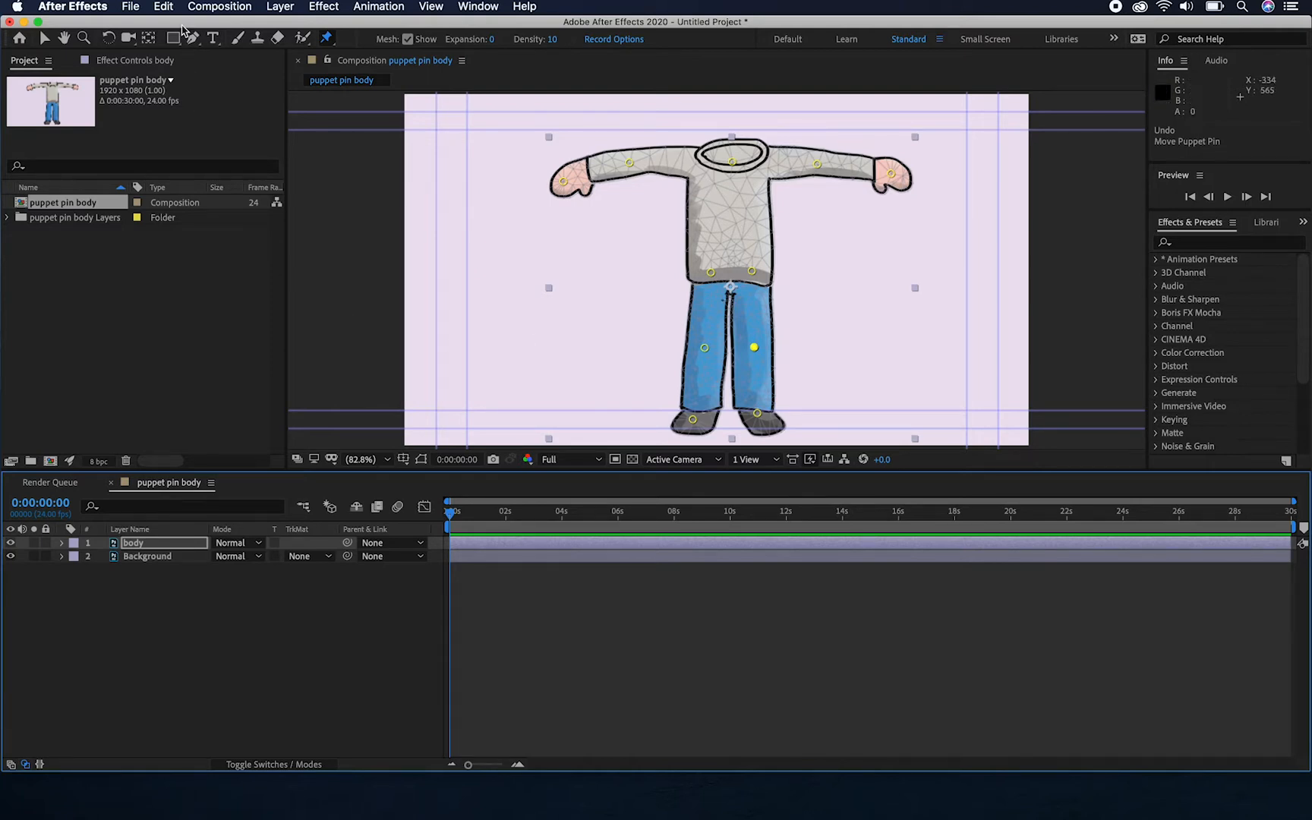
left_click(135, 7)
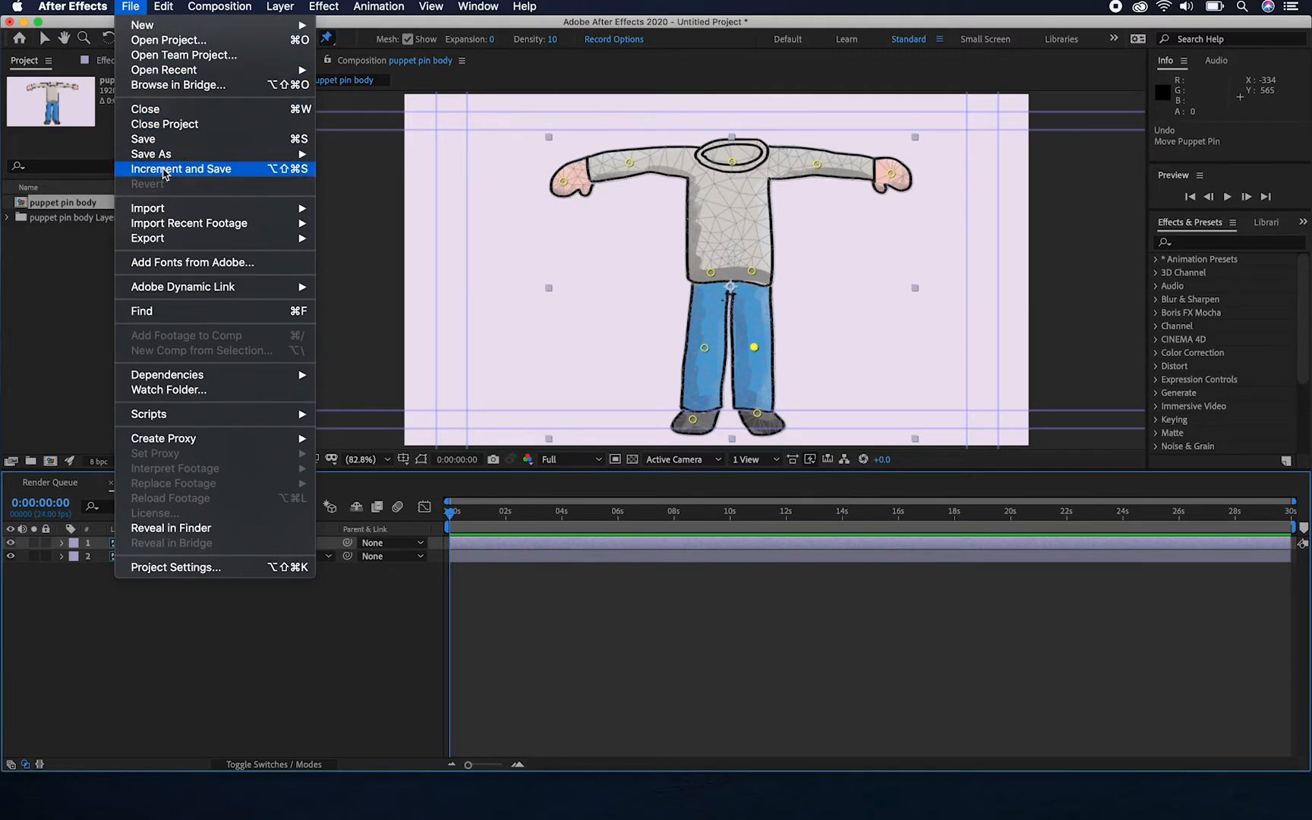
mouse_move(172, 213)
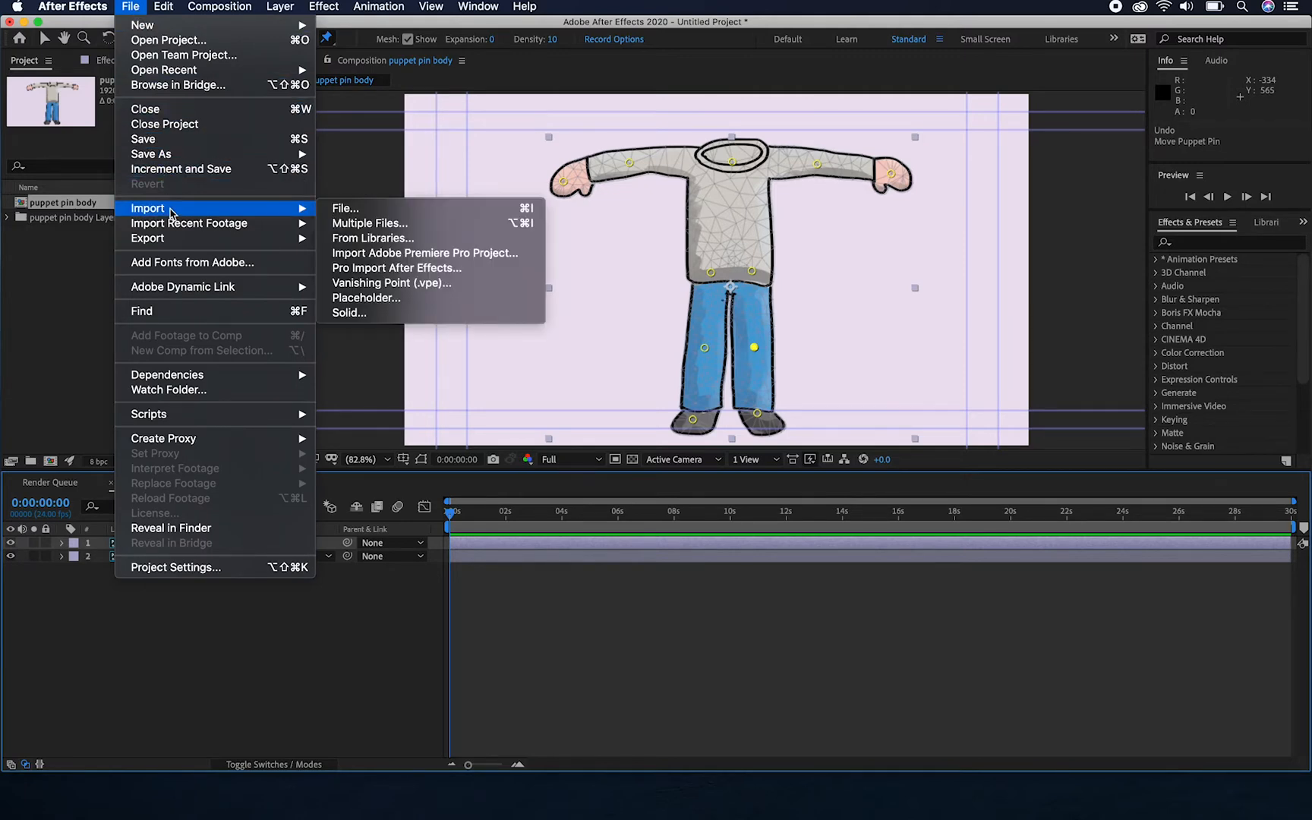
left_click(390, 207)
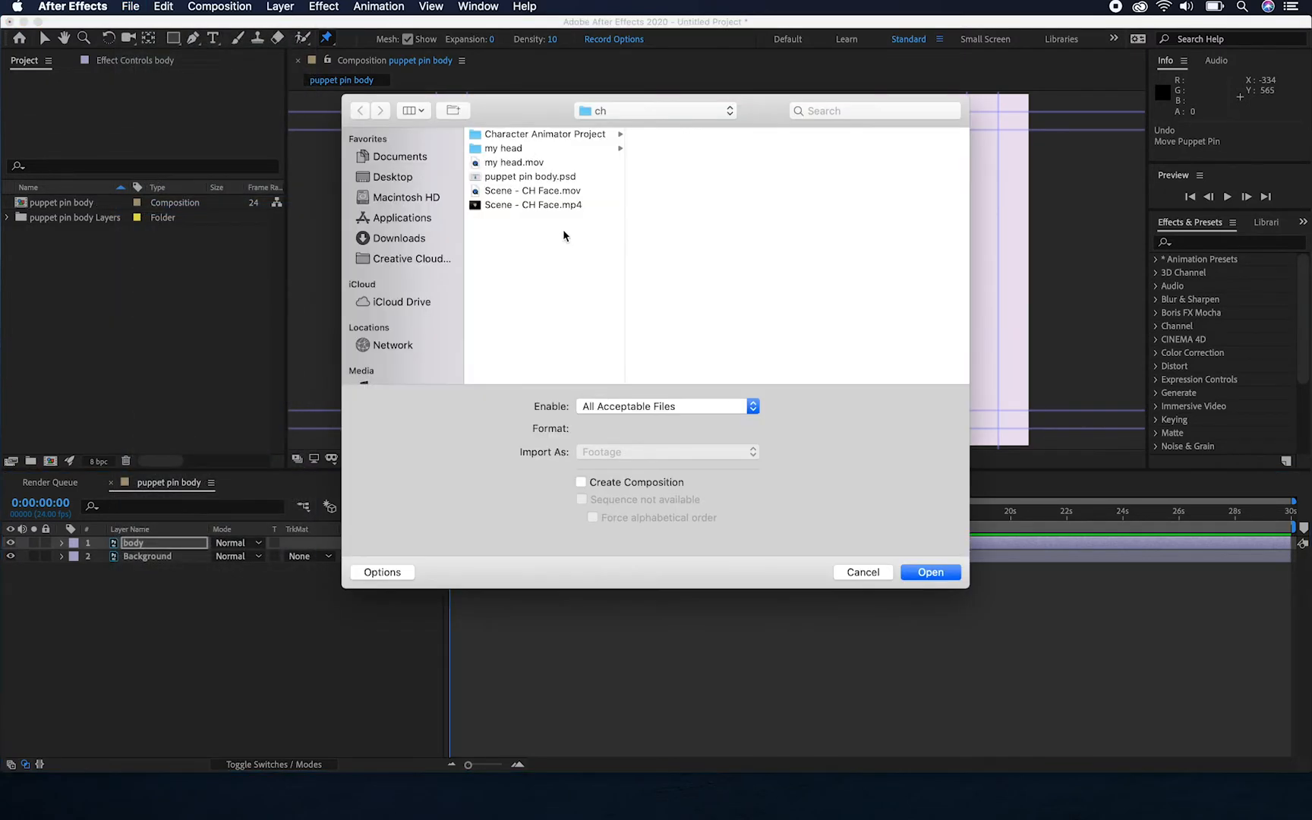
left_click(516, 163)
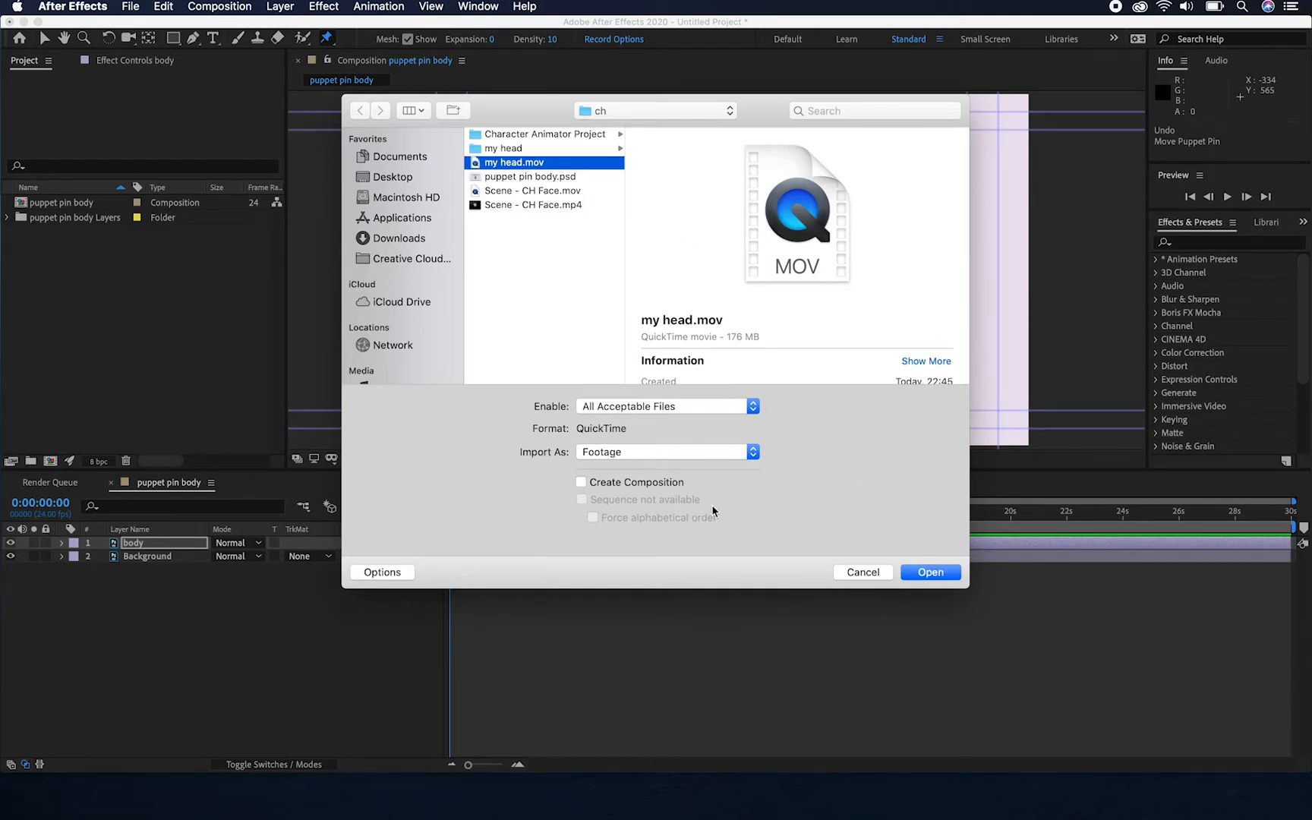
left_click(921, 577)
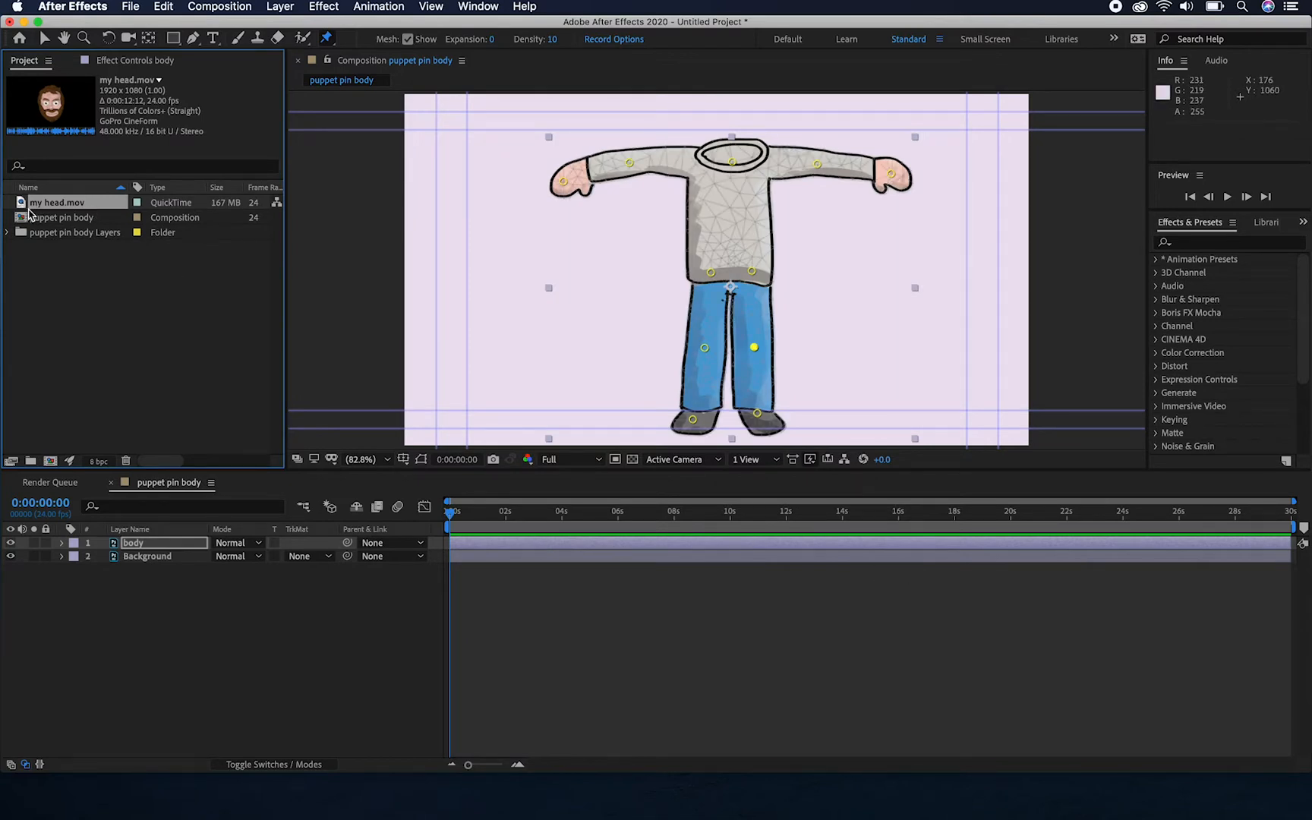
Add my head.mov above the body layer, scale it to 51% and move the head up over the sweater's collar
left_click_drag(27, 205, 148, 545)
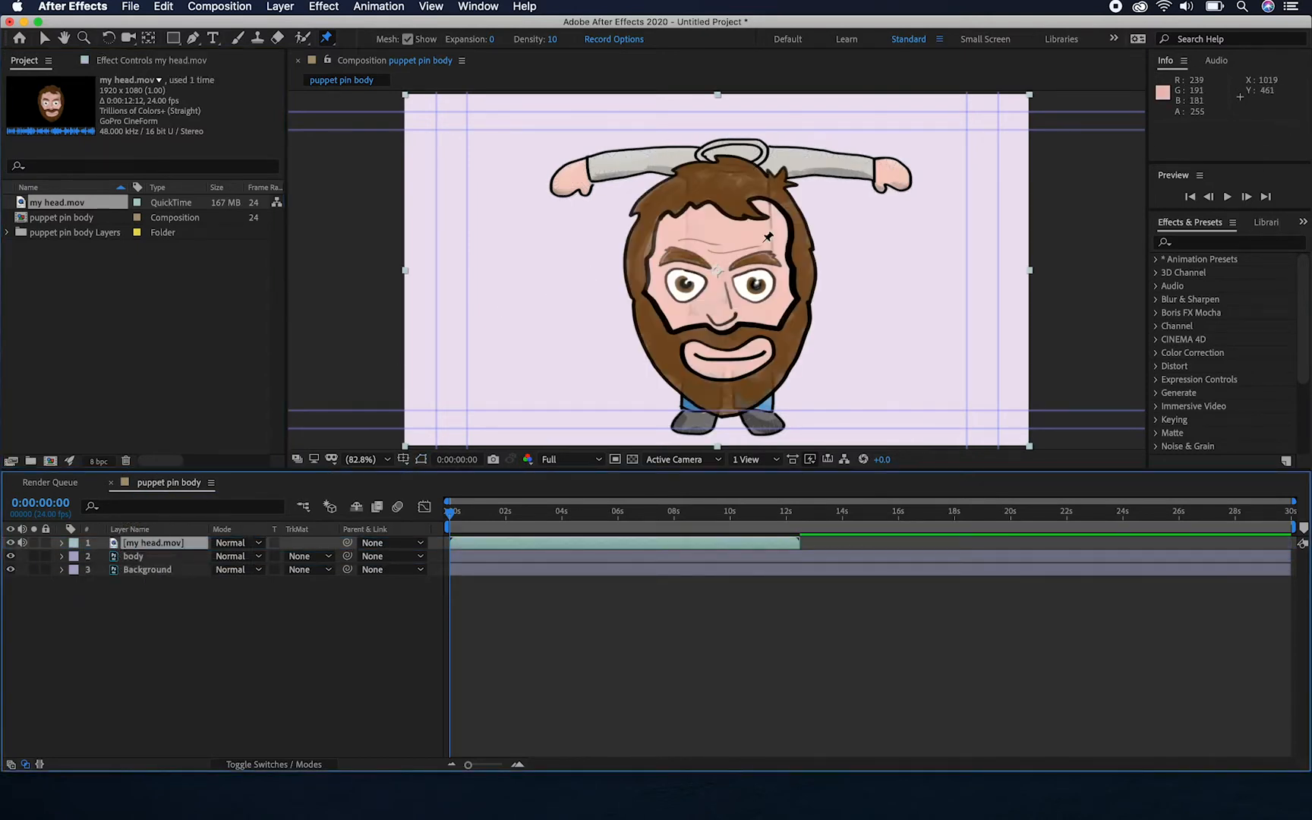
left_click(46, 38)
left_click_drag(406, 97, 541, 182)
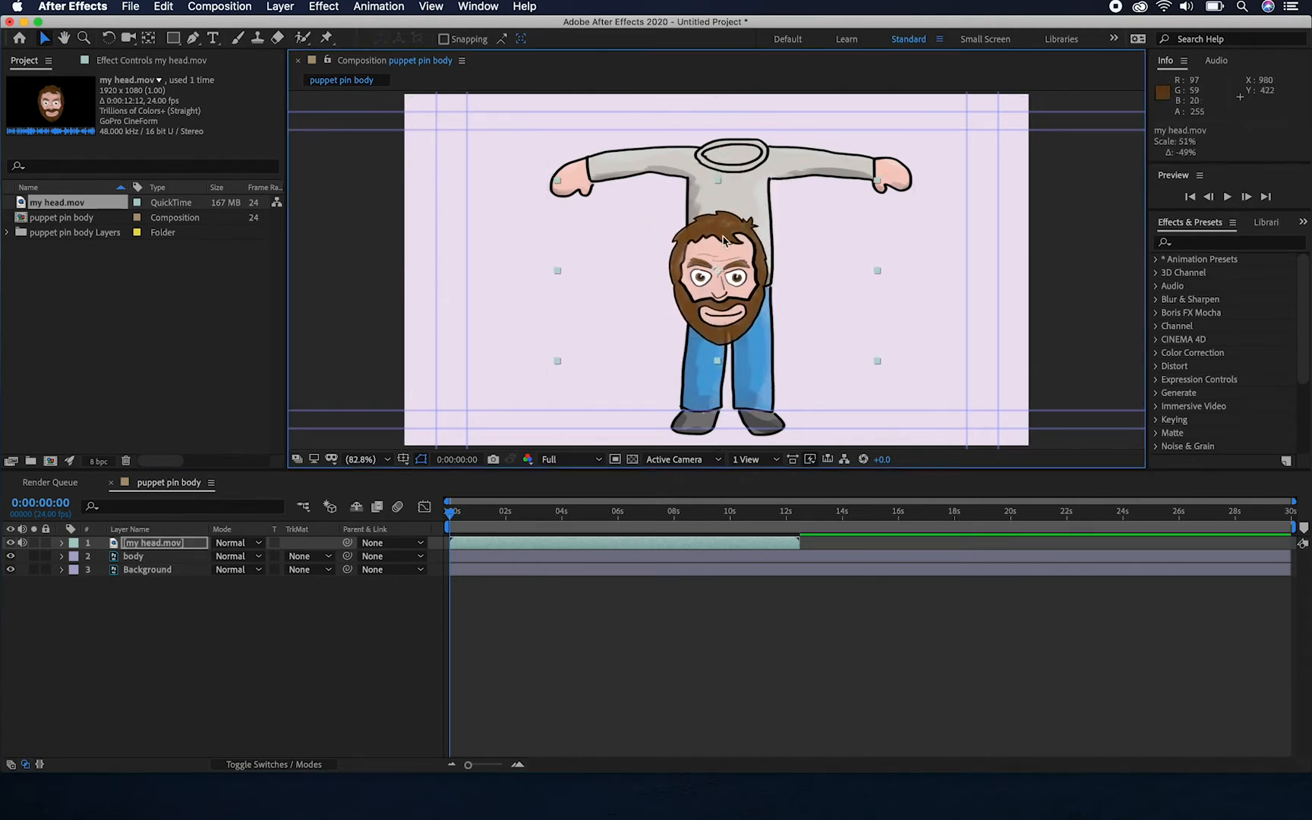
left_click_drag(738, 235, 747, 122)
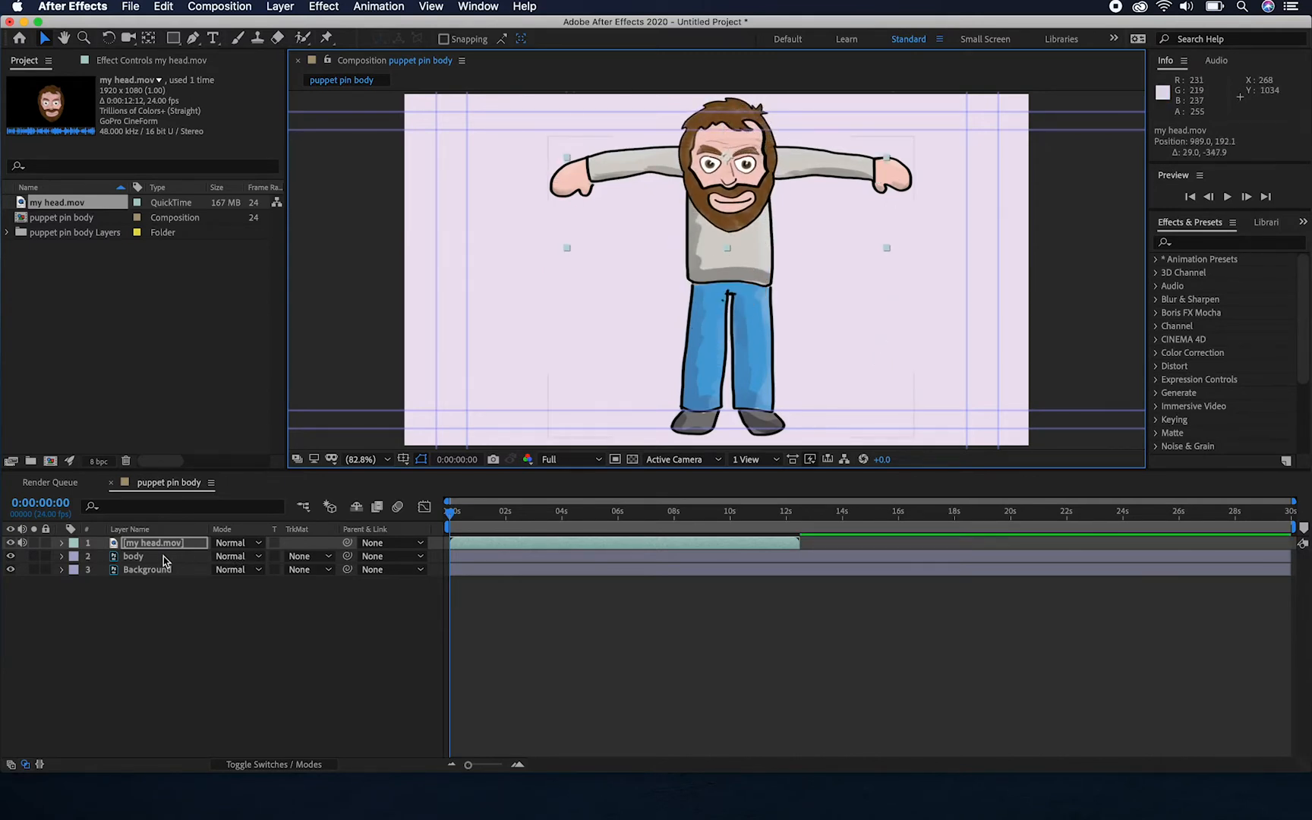
Scale the body layer down slightly and move it lower so its collar sits beneath the head
left_click(156, 569)
left_click(156, 558)
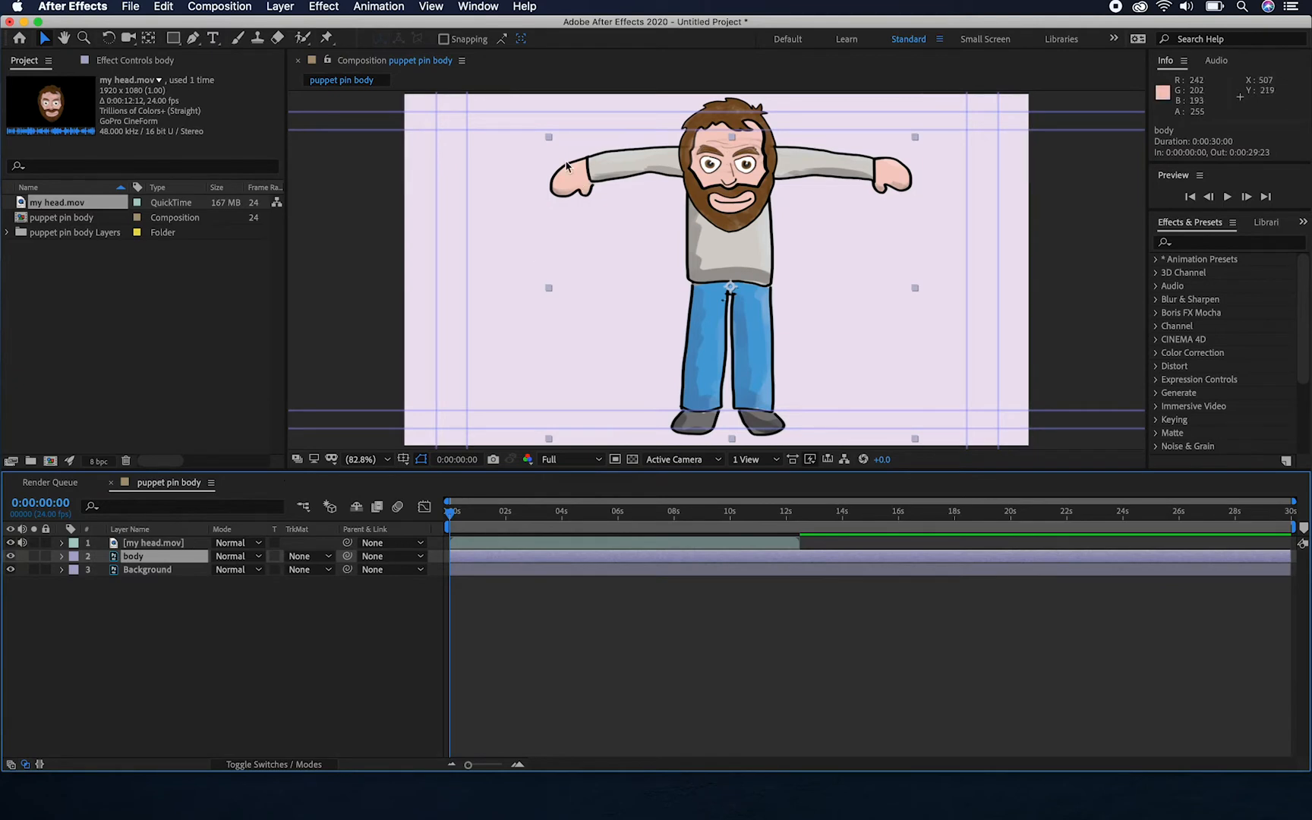
left_click_drag(549, 140, 582, 167)
left_click_drag(734, 243, 734, 283)
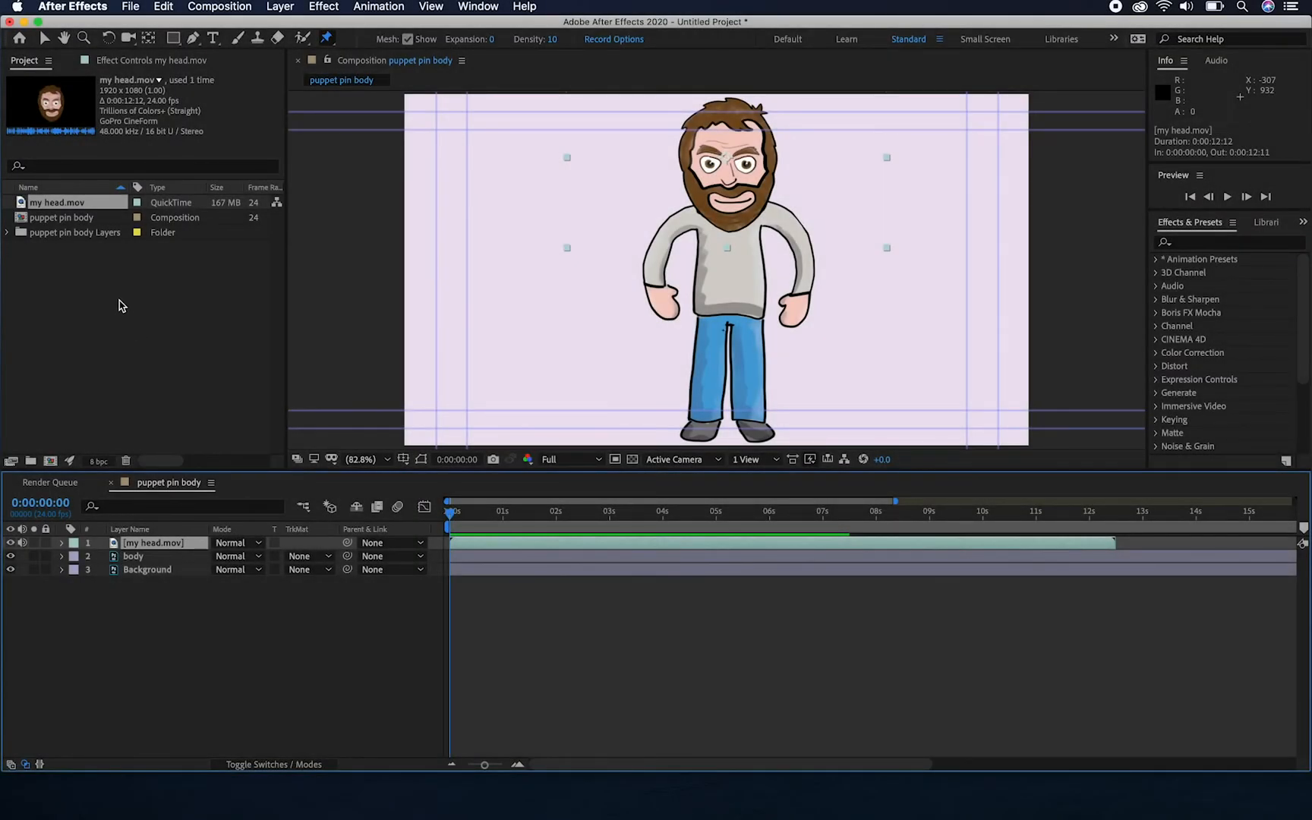
Import my head.000.png from the nested my head folder as a PNG sequence
left_click(136, 8)
mouse_move(168, 208)
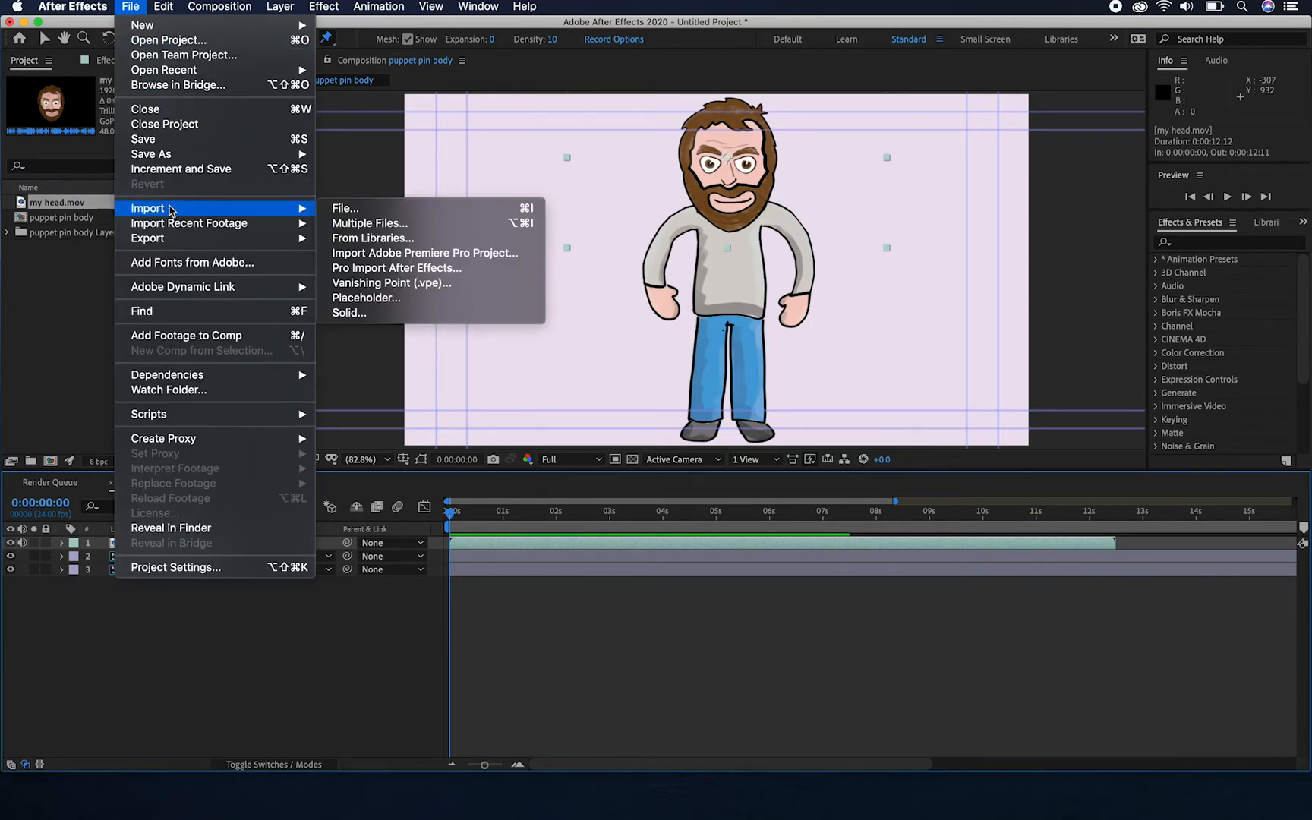
left_click(362, 209)
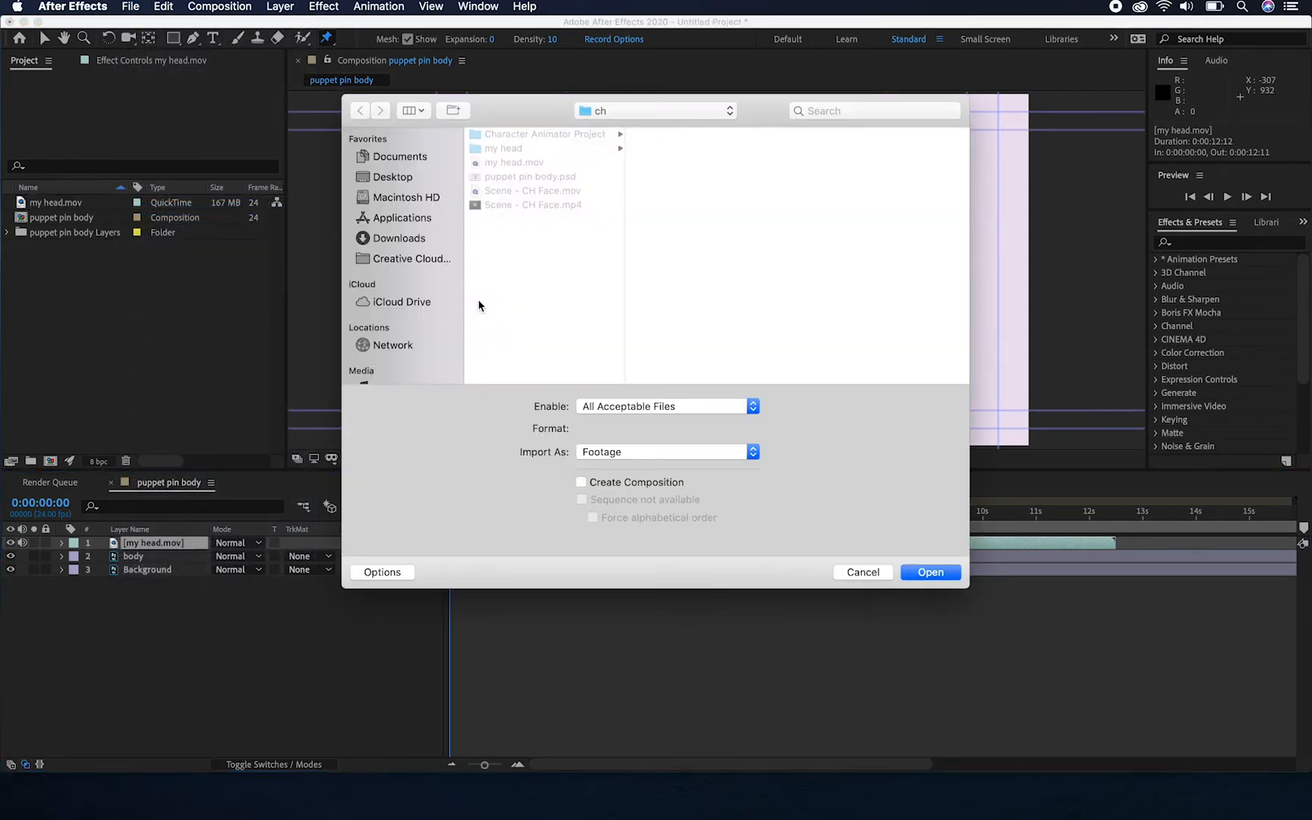
left_click(556, 148)
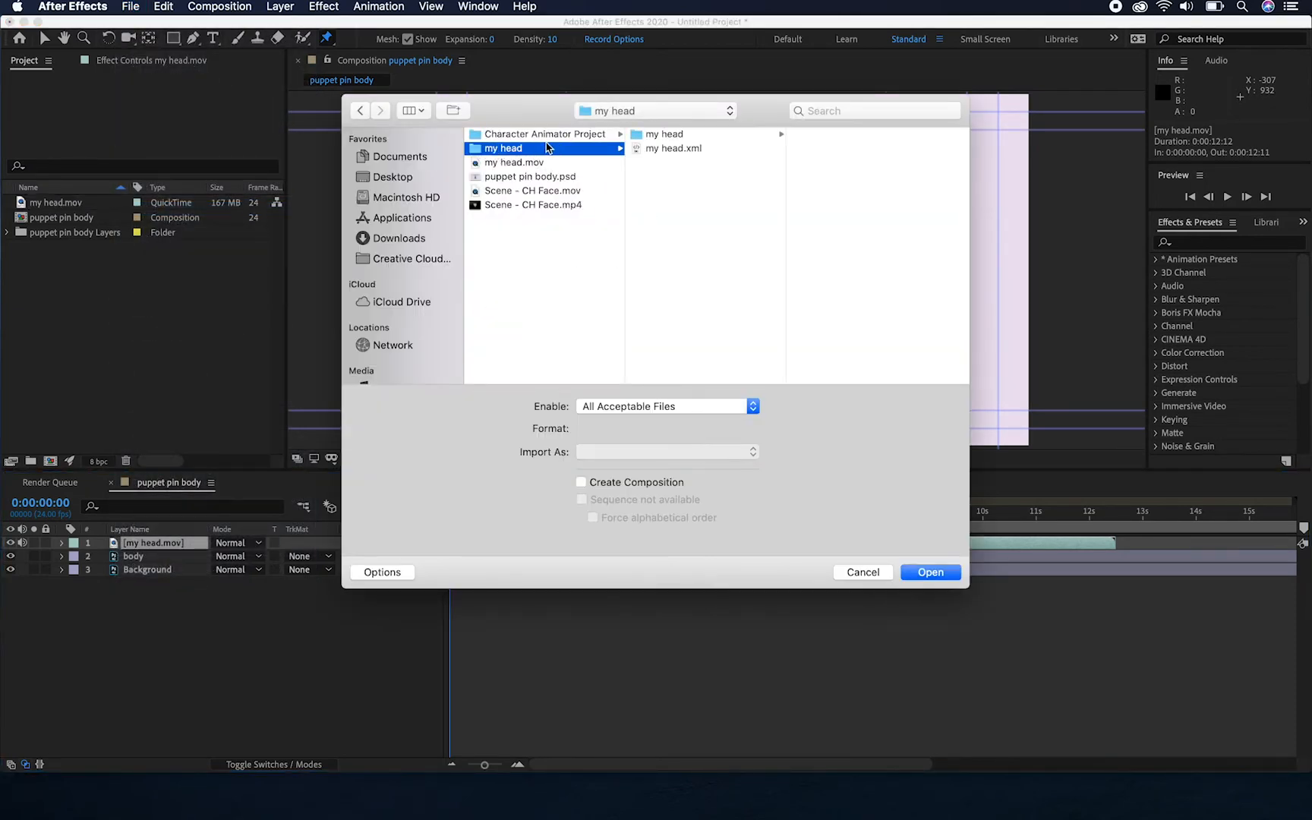
left_click(672, 136)
left_click(841, 135)
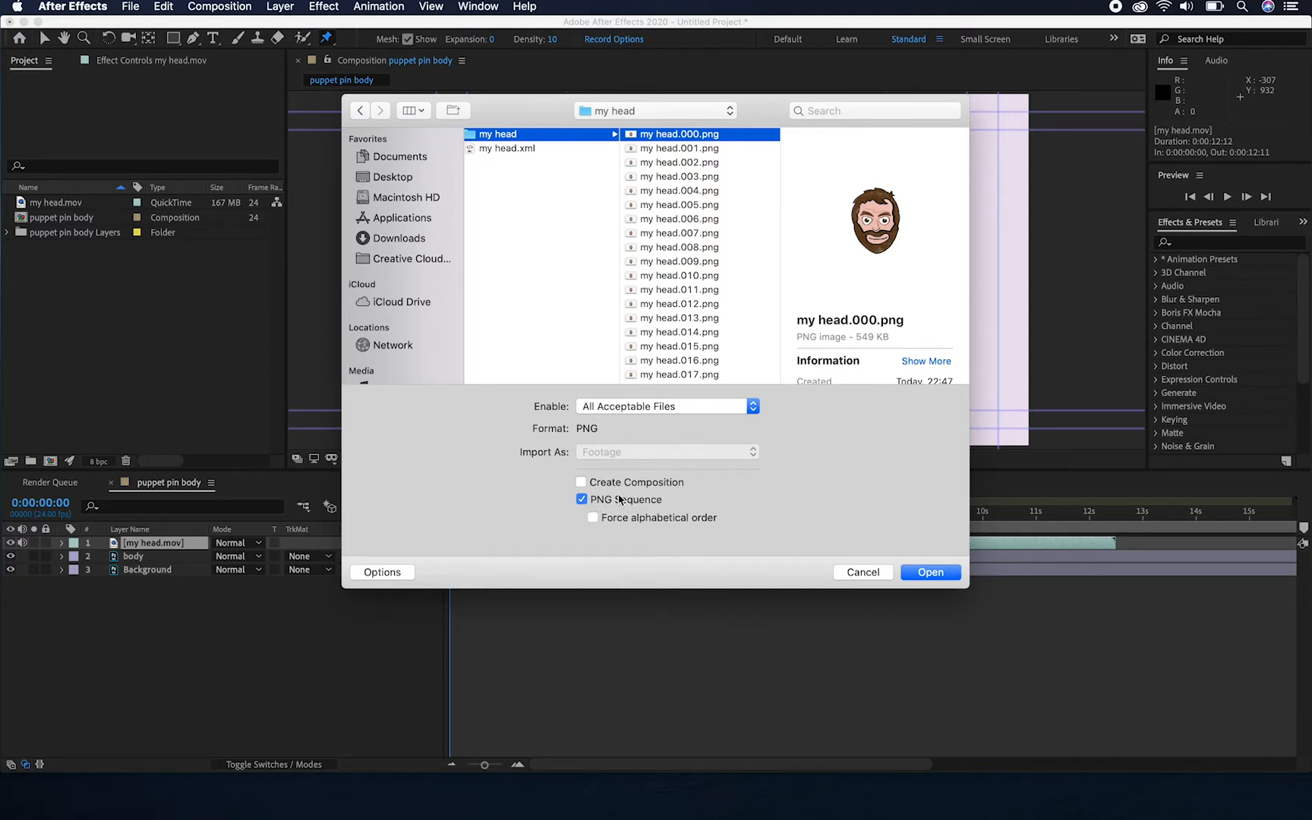
left_click(921, 573)
Add the my head PNG sequence above my head.mov and shift its large head slightly up and left
left_click(20, 205)
left_click_drag(20, 205, 143, 545)
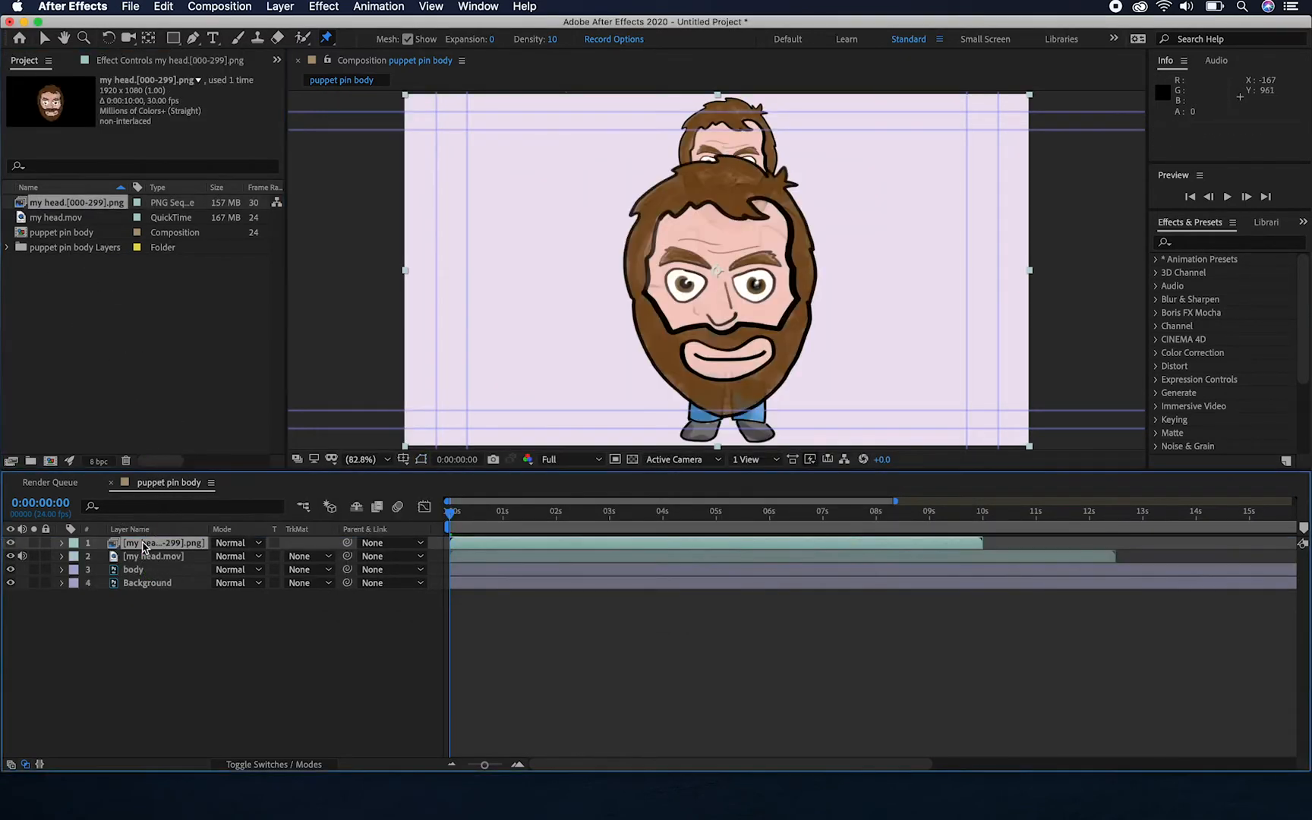
left_click(43, 38)
left_click_drag(738, 262, 707, 245)
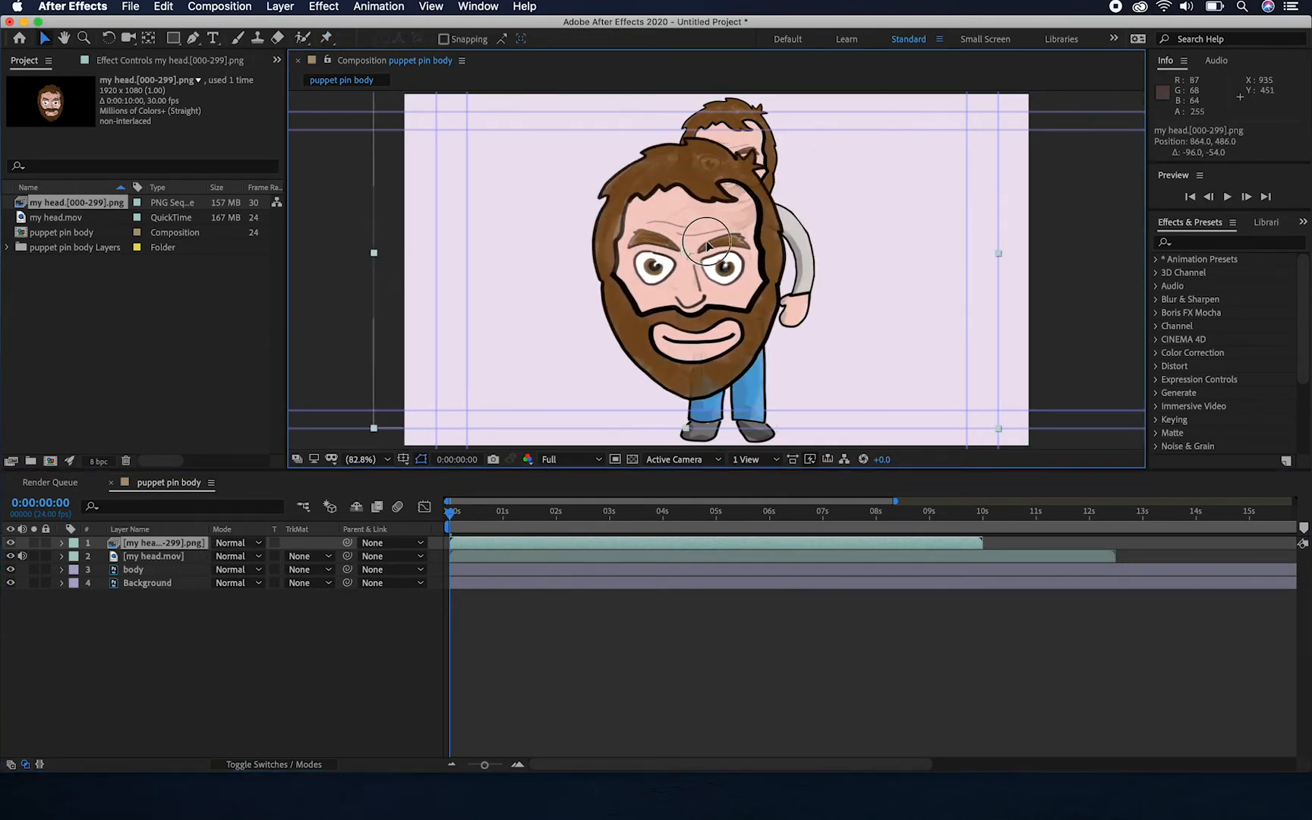
Import my head.wav from the my head folder and add it as a layer beneath Background
left_click(218, 642)
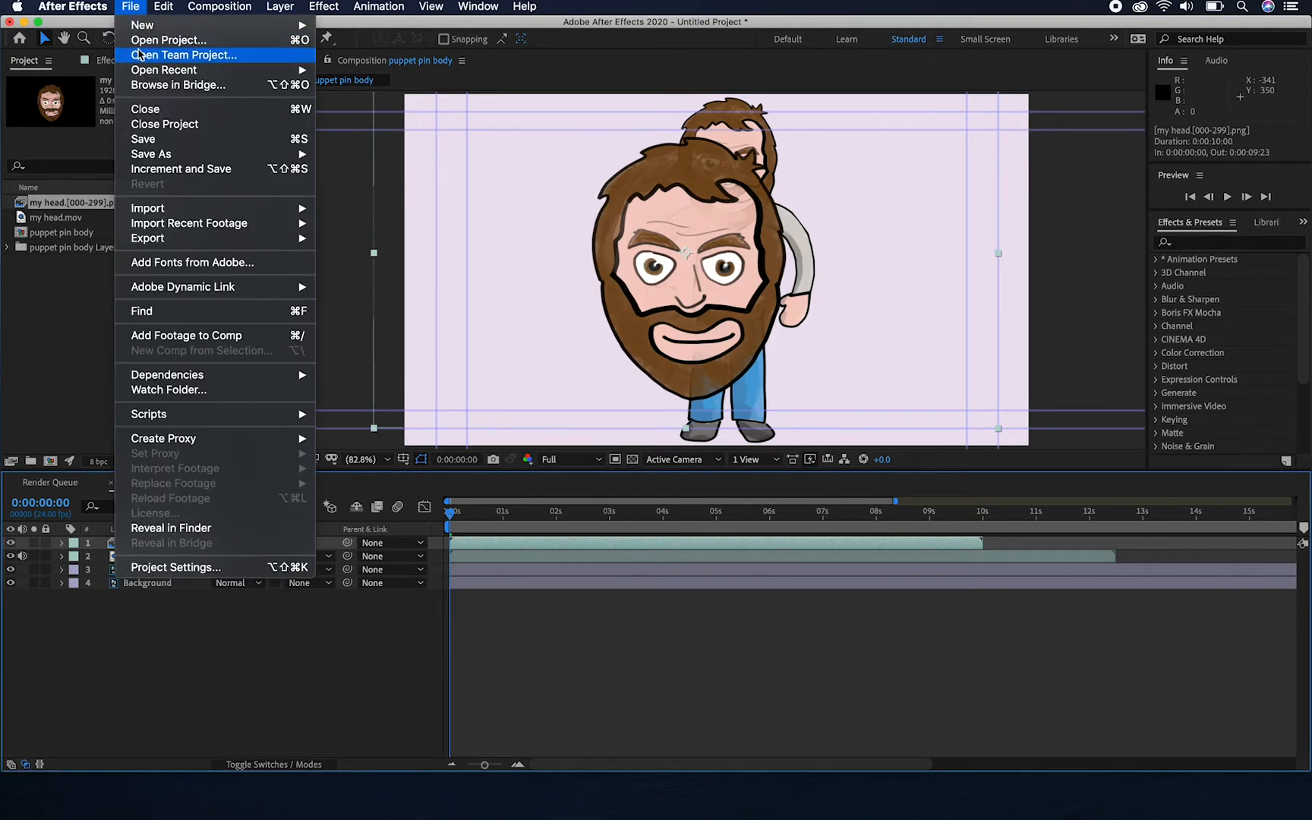
mouse_move(187, 210)
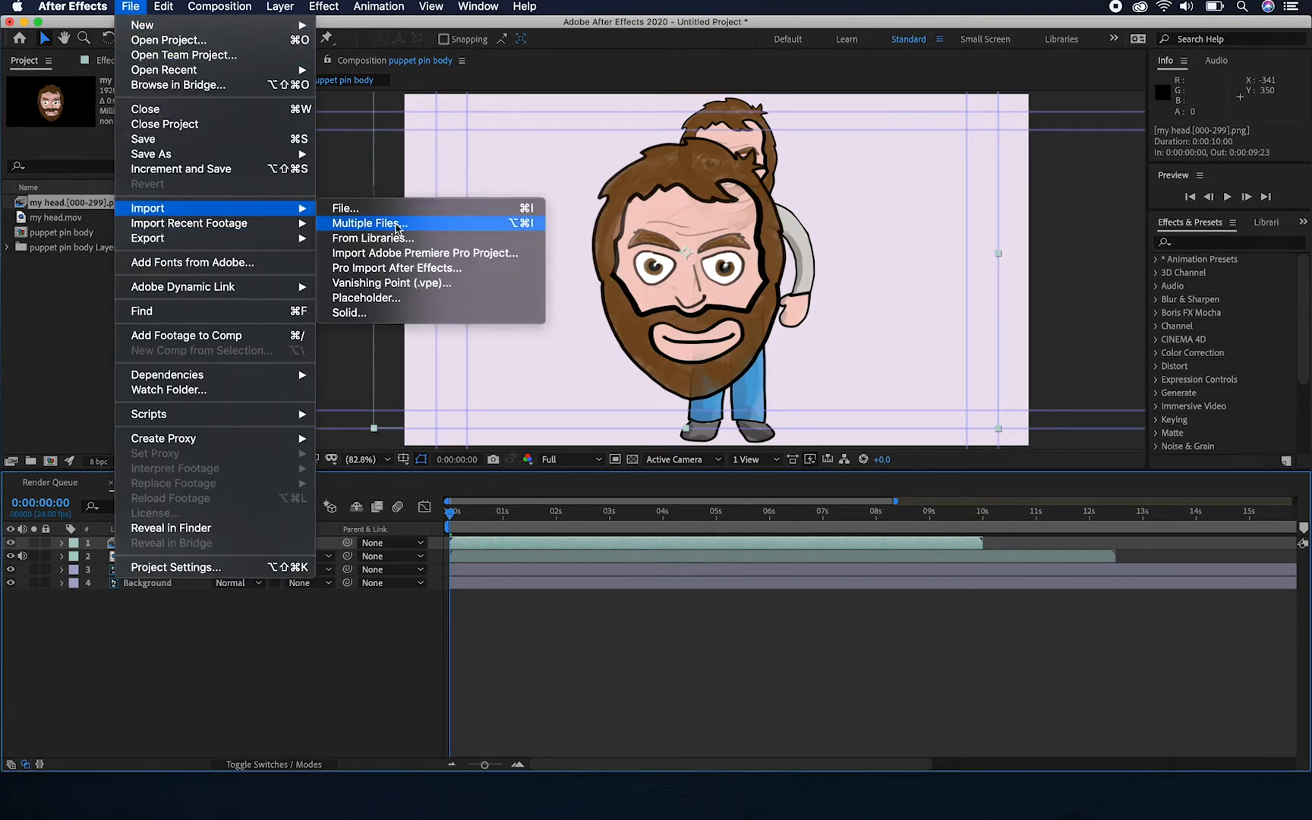
left_click(377, 211)
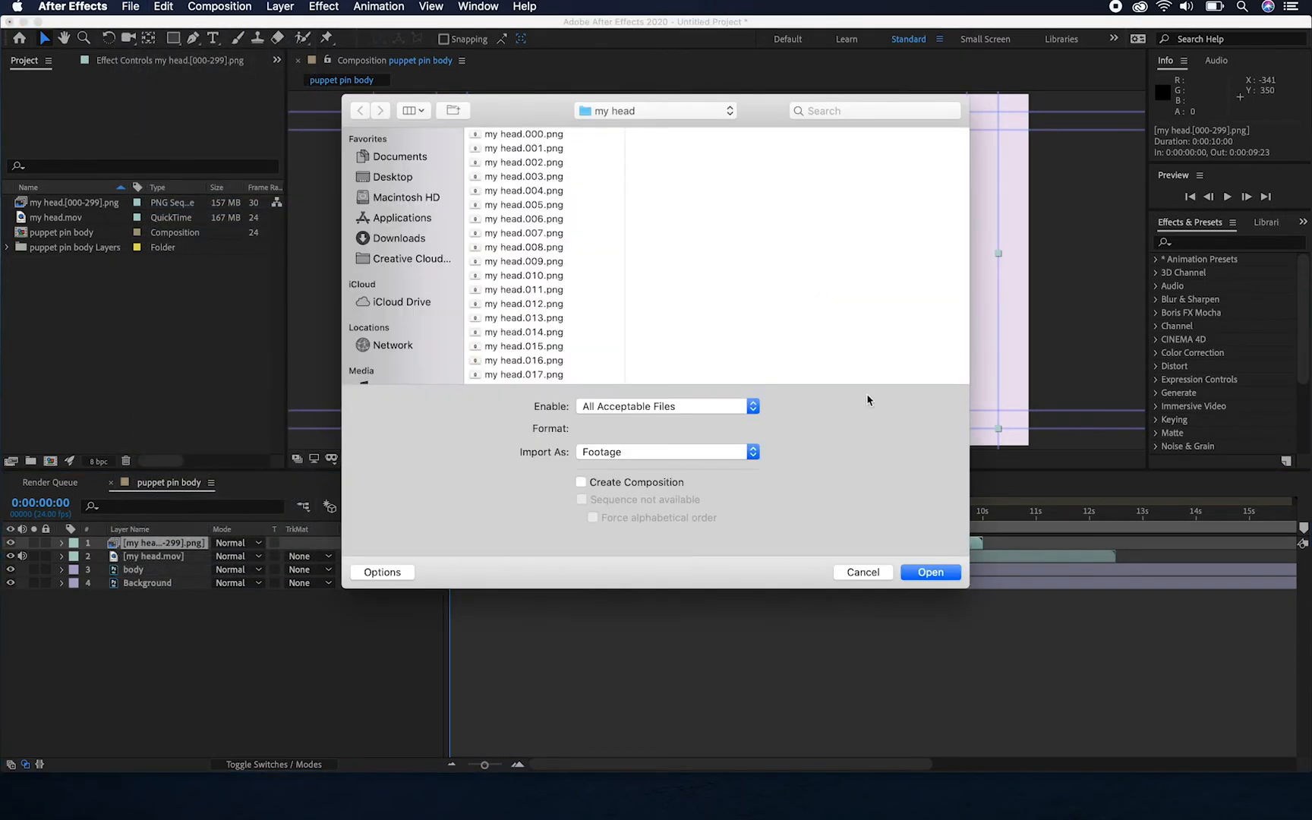
scroll(606, 300, "down", 15)
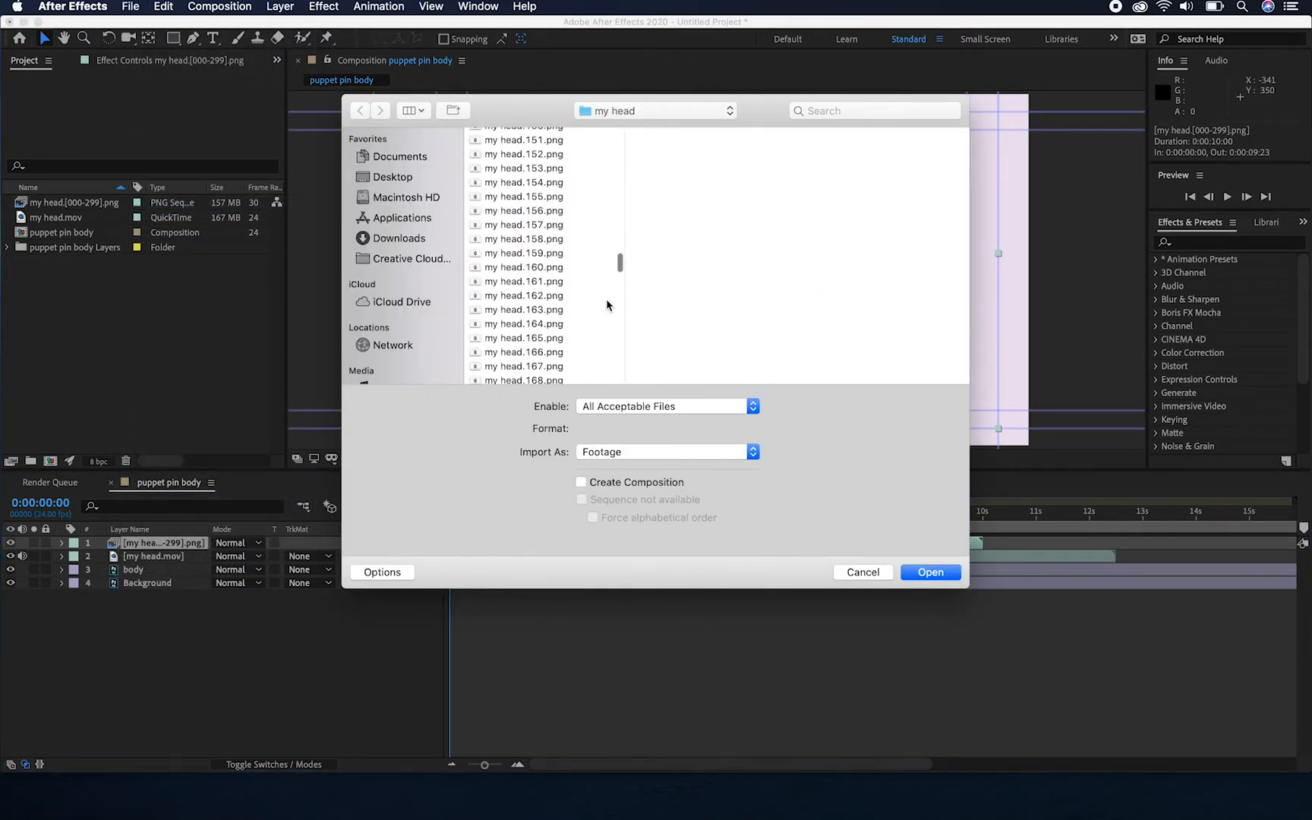
scroll(606, 298, "down", 15)
left_click(513, 377)
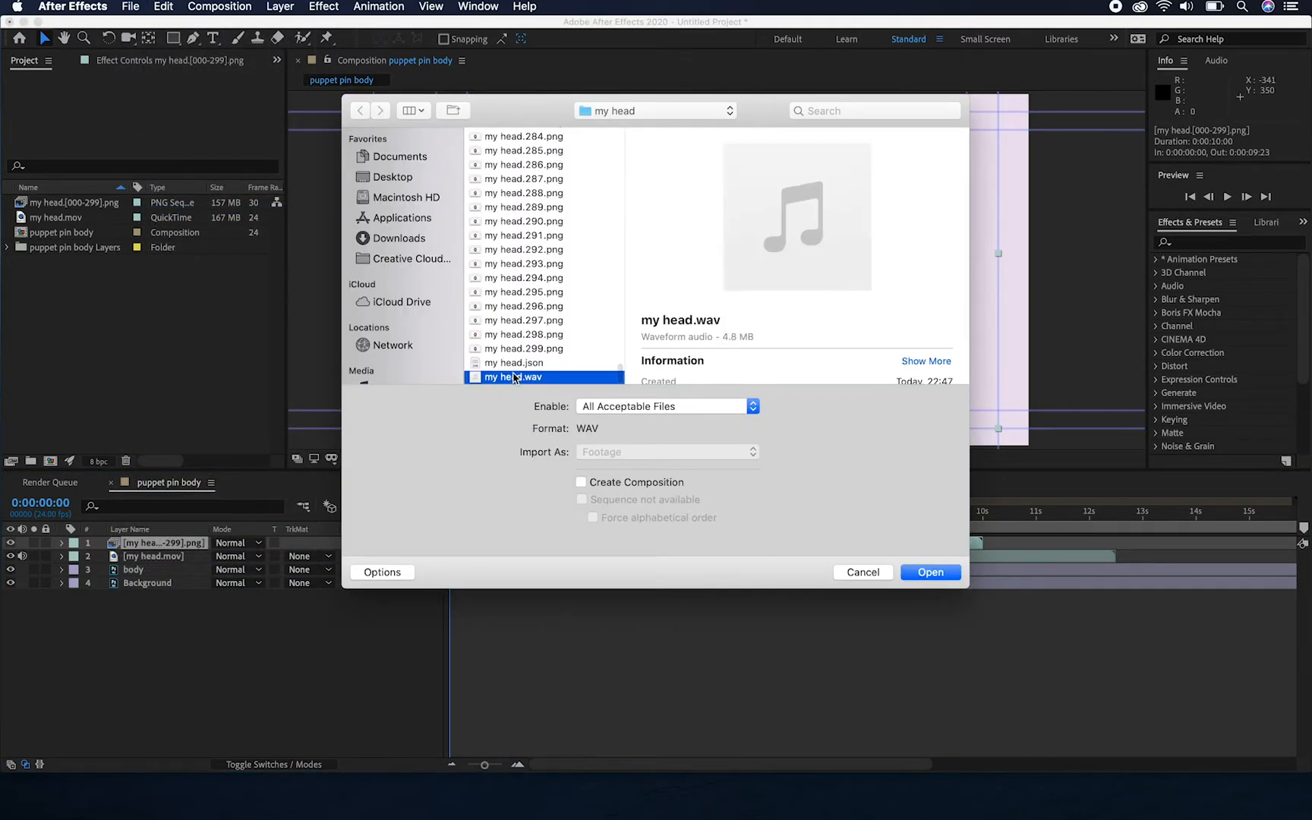
left_click(932, 575)
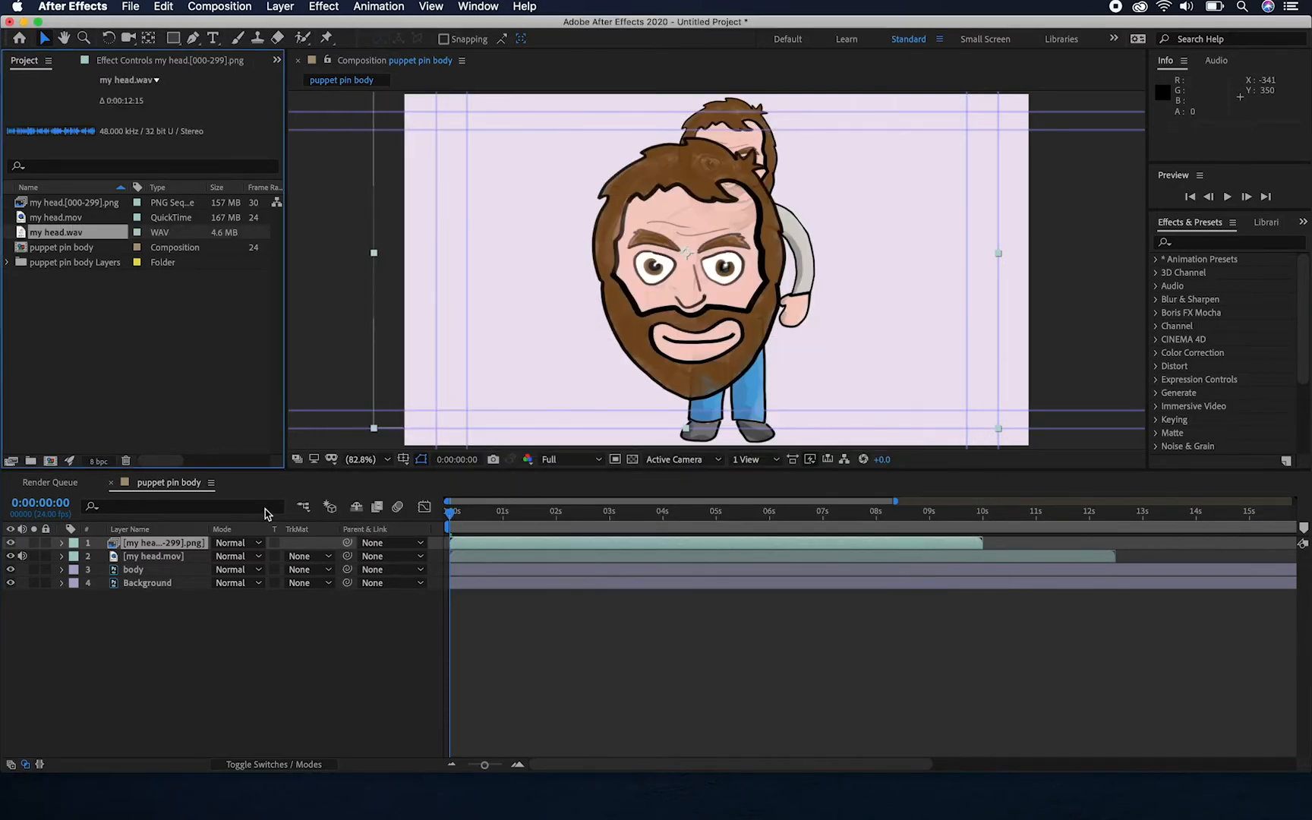
left_click_drag(19, 234, 150, 598)
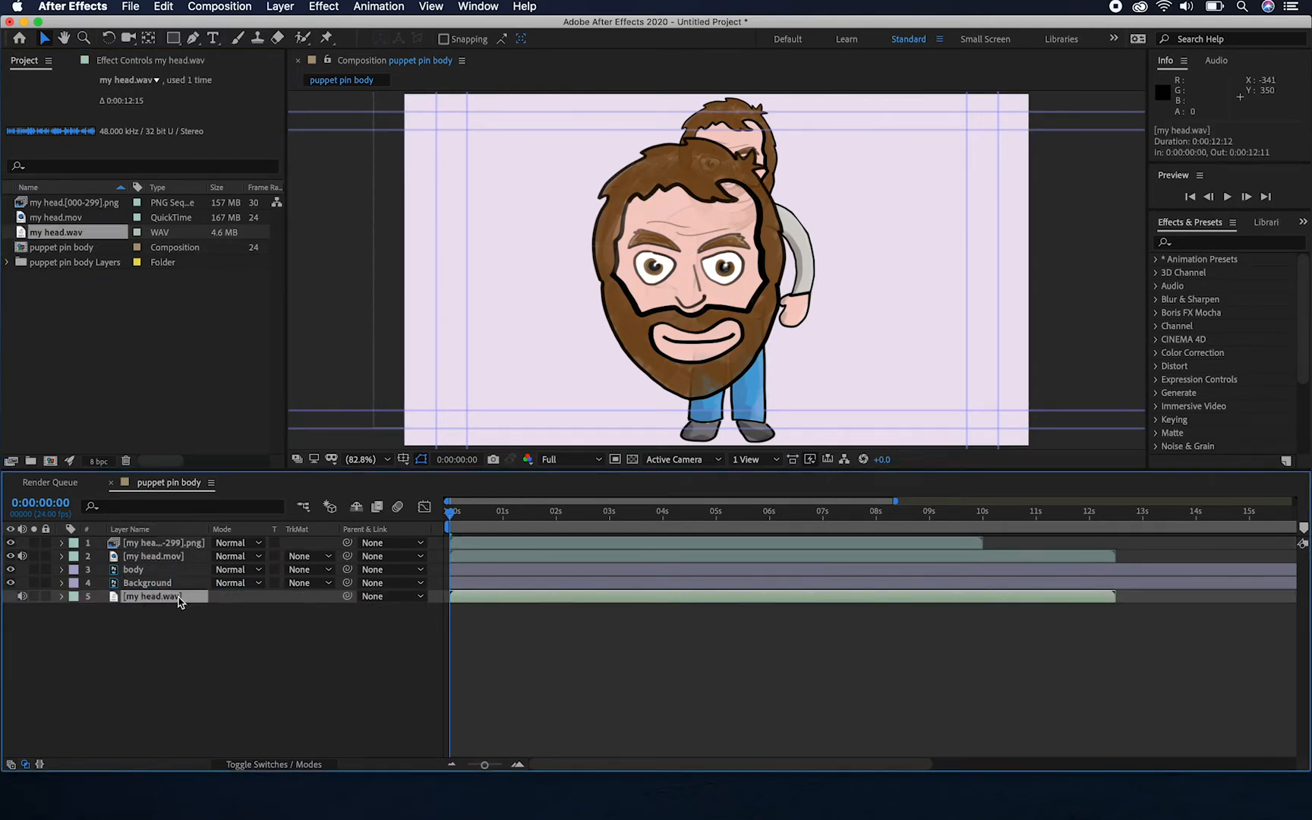
Delete the my head.wav layer and the my head PNG sequence layer from the composition
key("Delete")
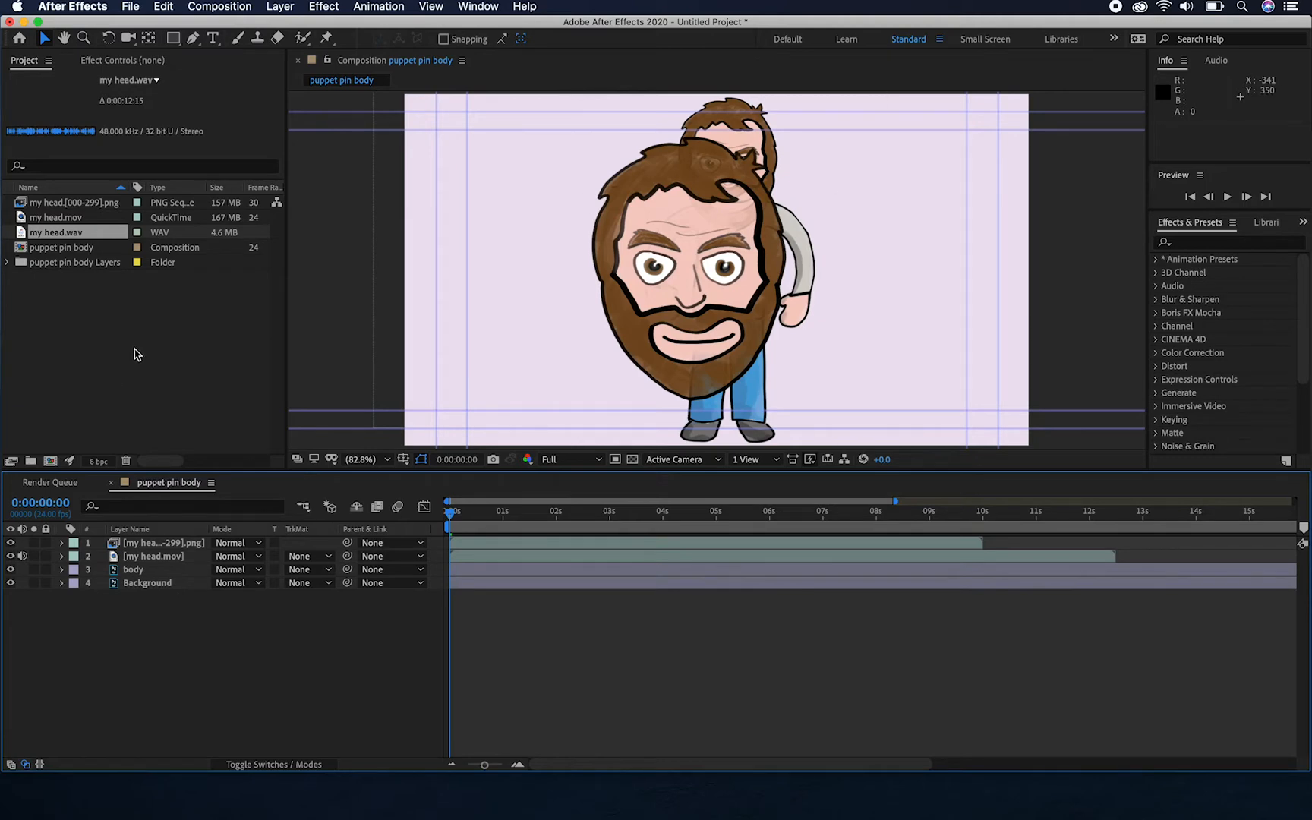
left_click(161, 543)
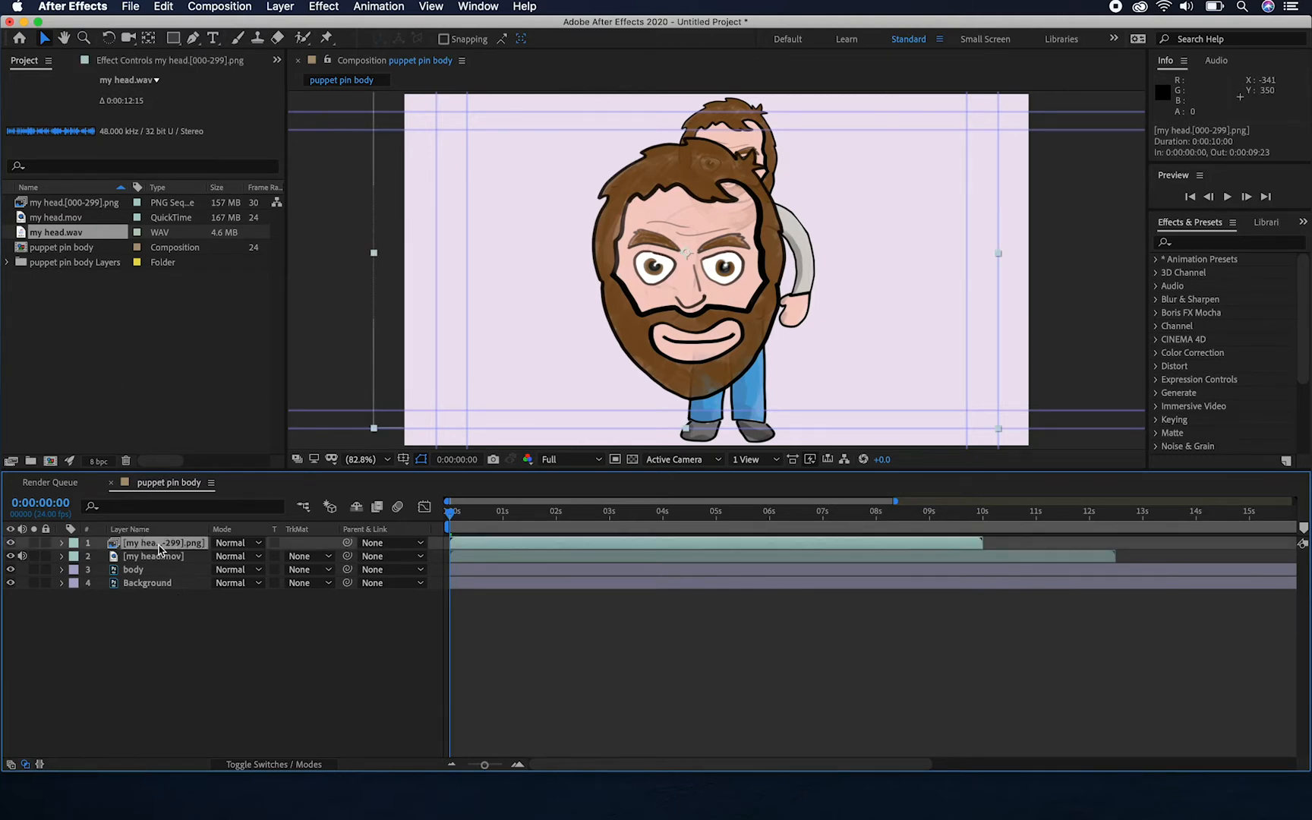
key("Delete")
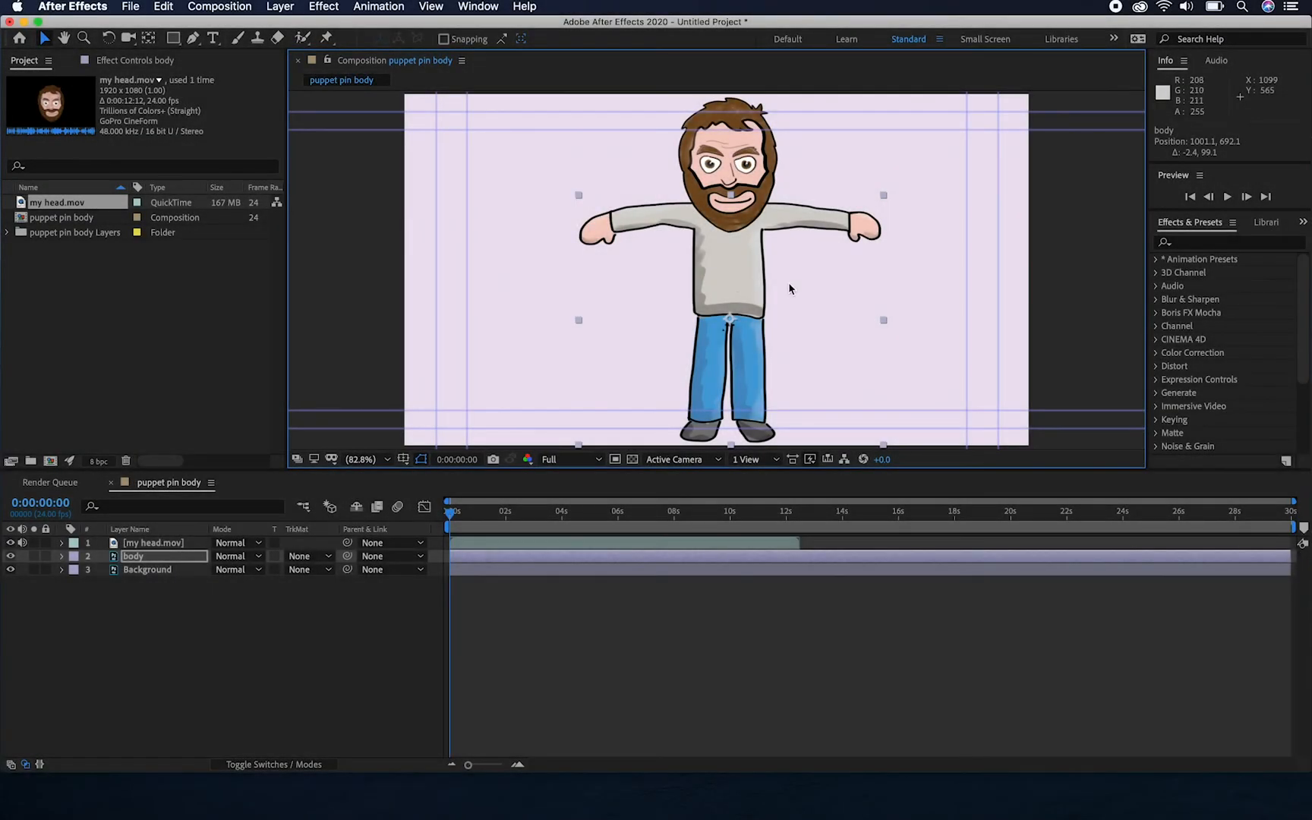
Play the composition from the start to preview the talking head on the body
key("space")
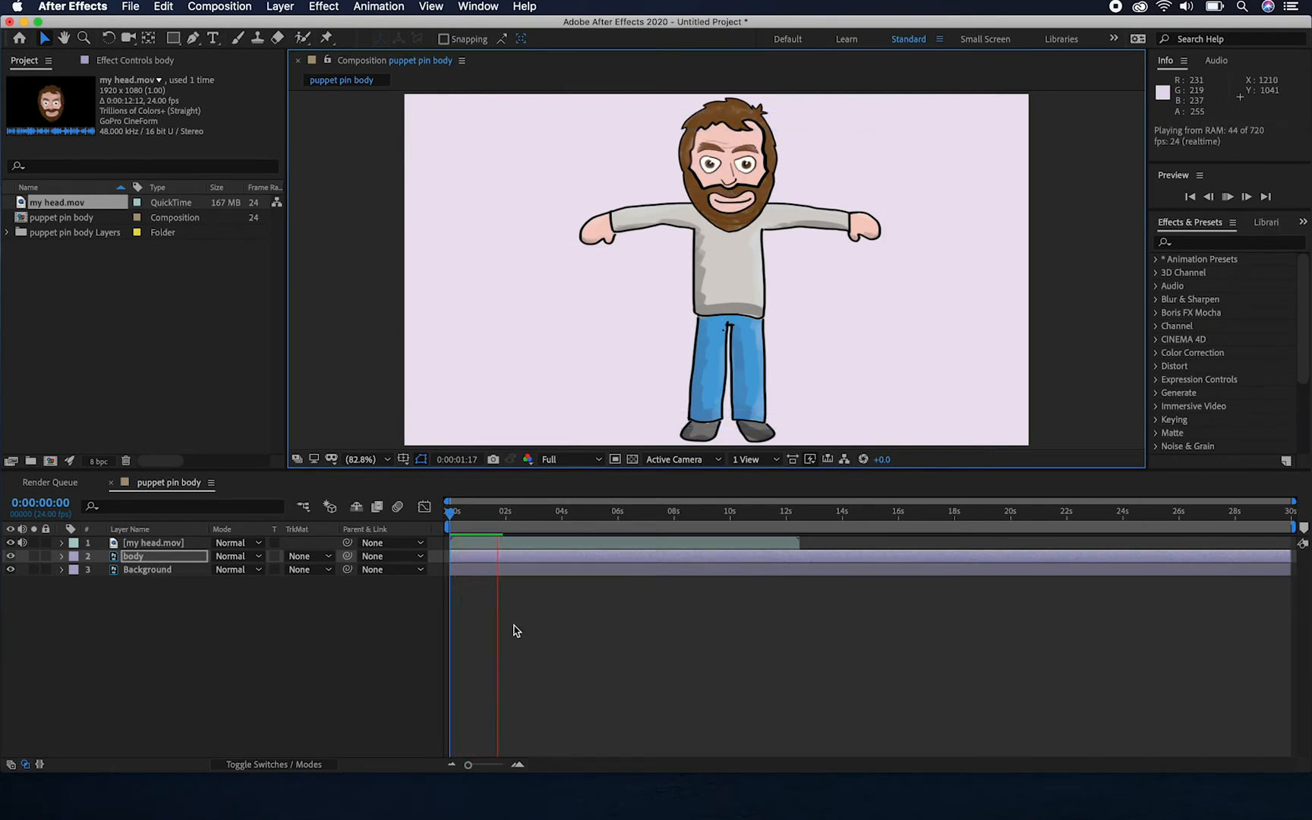
key("space")
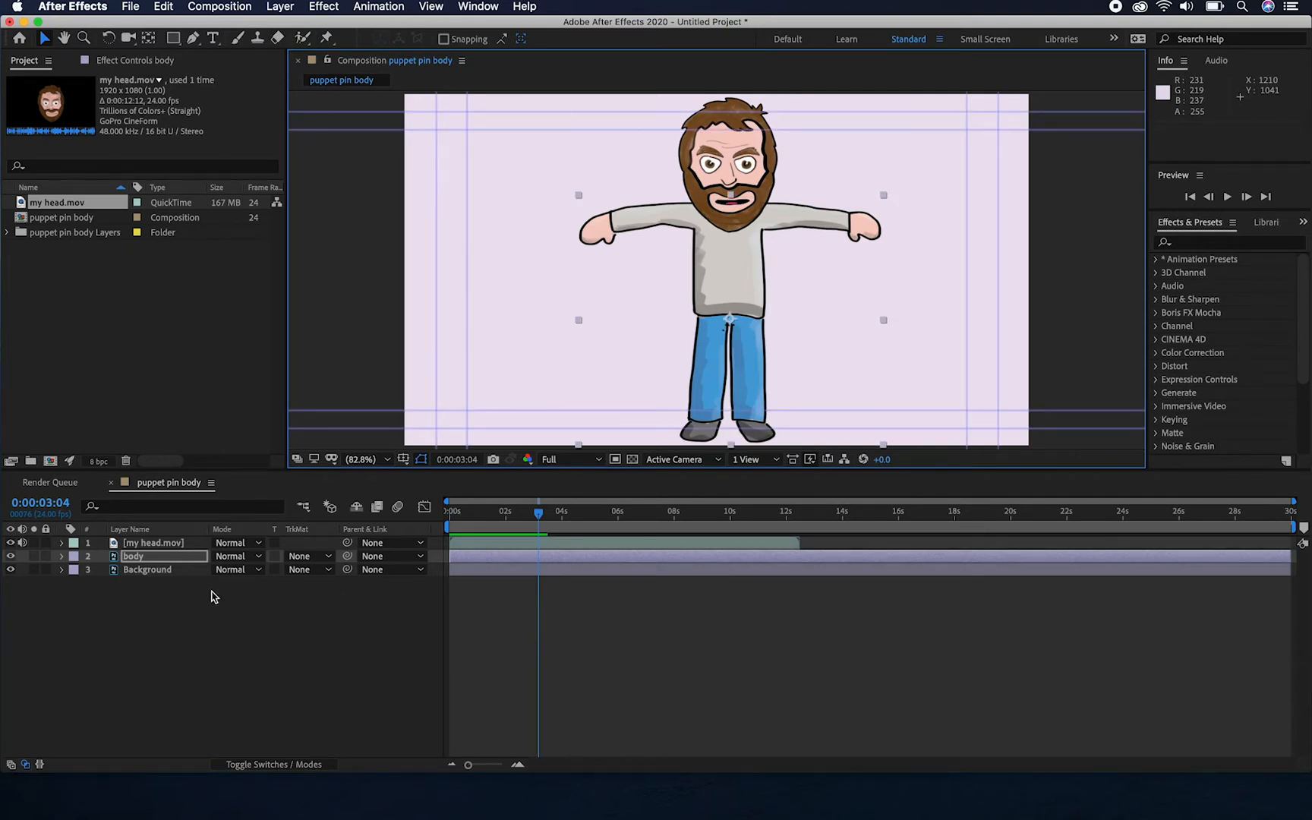
Return the current time to 0:00:00:00 and show the body layer's mesh and pins with the Puppet Position Pin tool
left_click(61, 556)
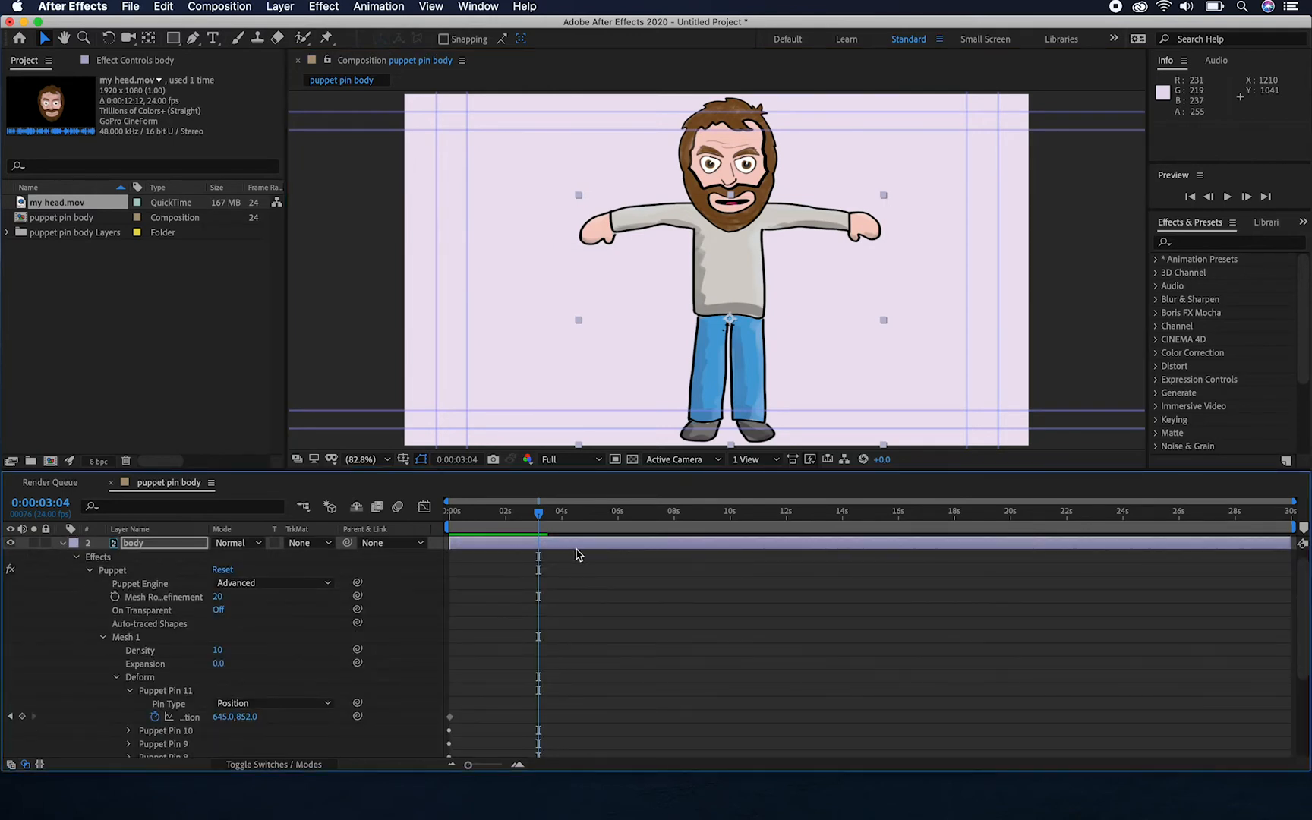
left_click_drag(538, 516, 410, 513)
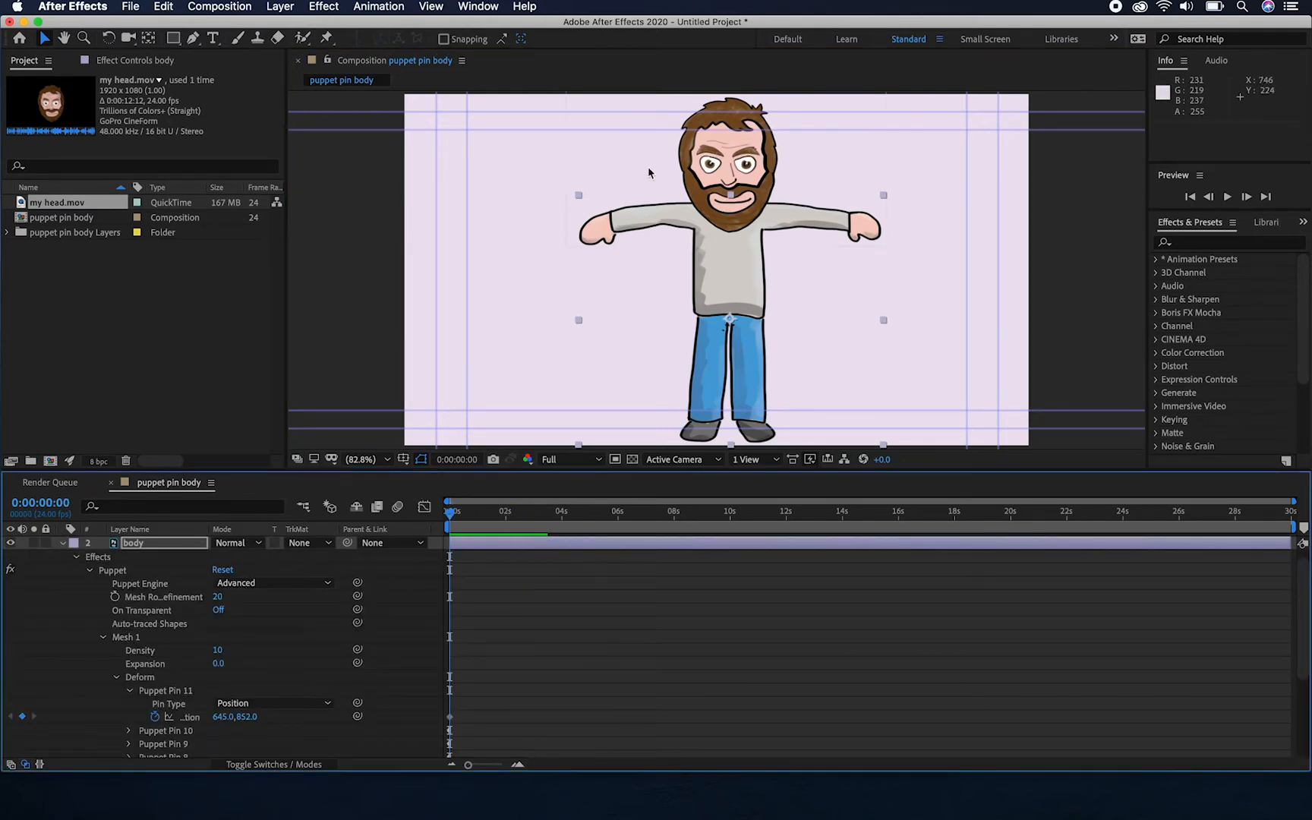
left_click(609, 218)
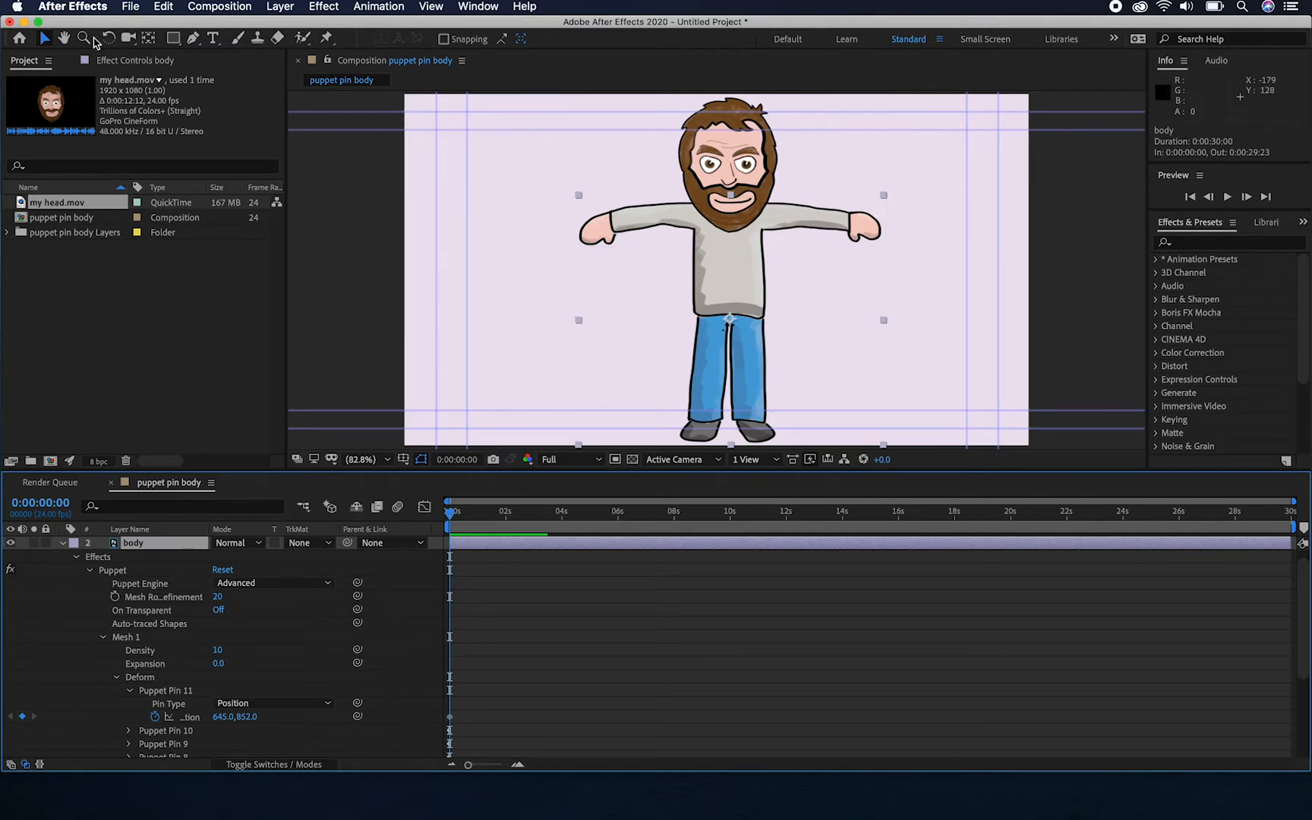
left_click(45, 40)
left_click(327, 40)
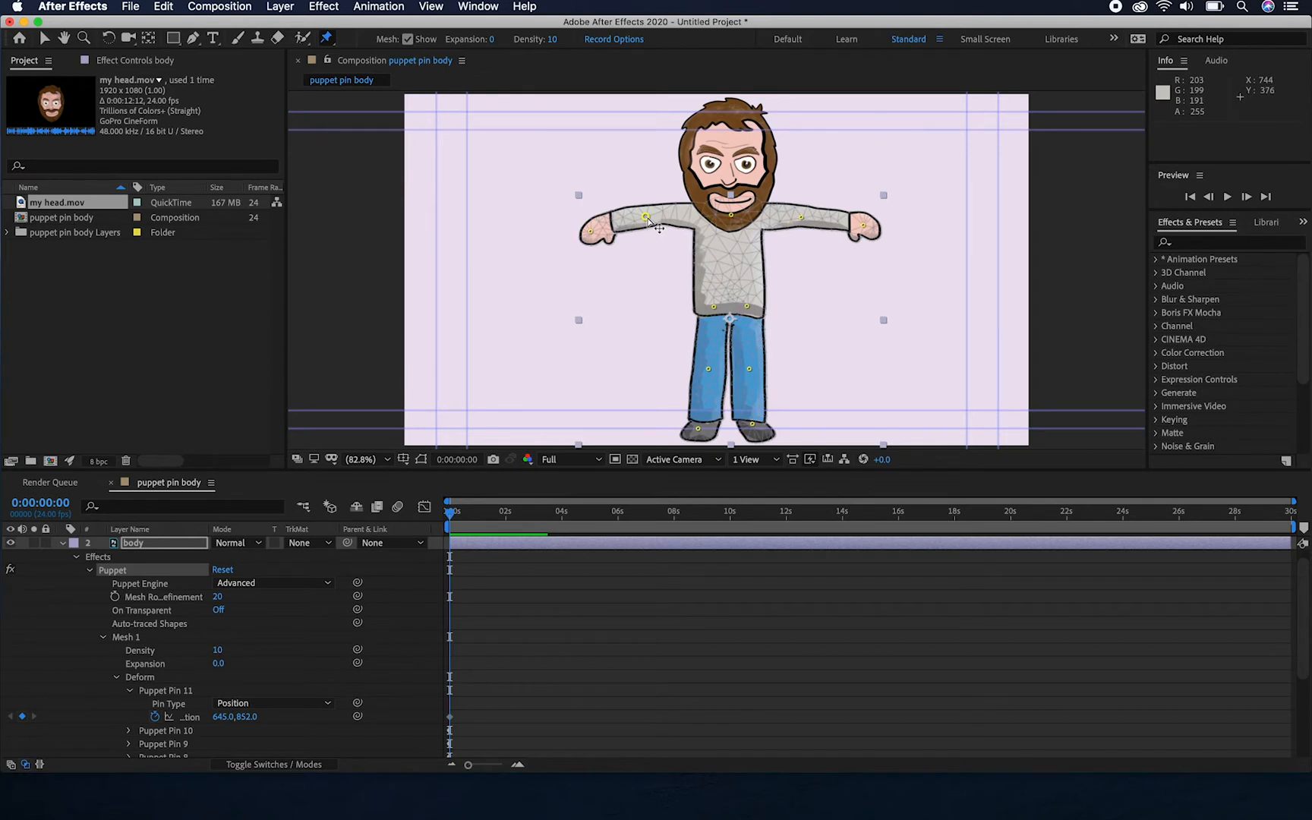
Add a puppet pin near the cuff of the character's right sleeve and delete it again
left_click(619, 217)
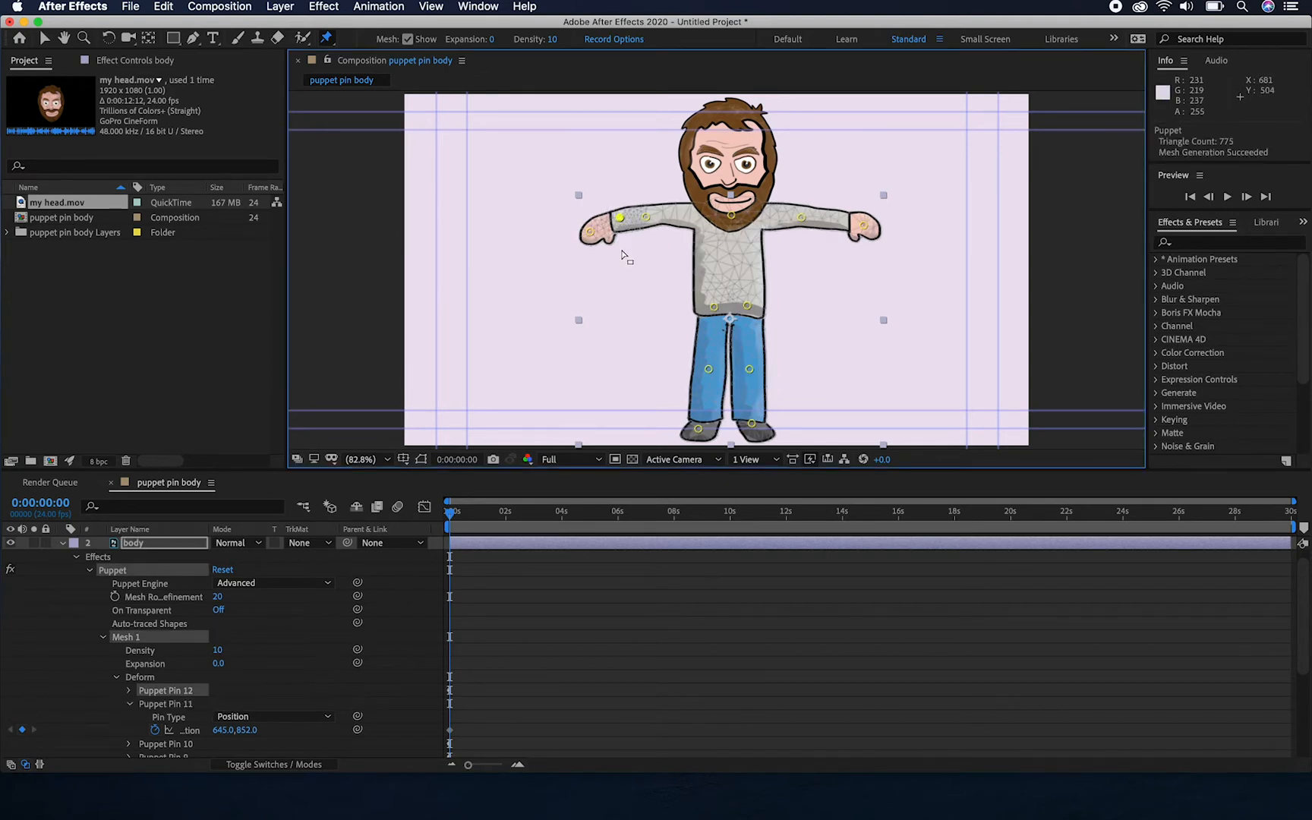
key("Delete")
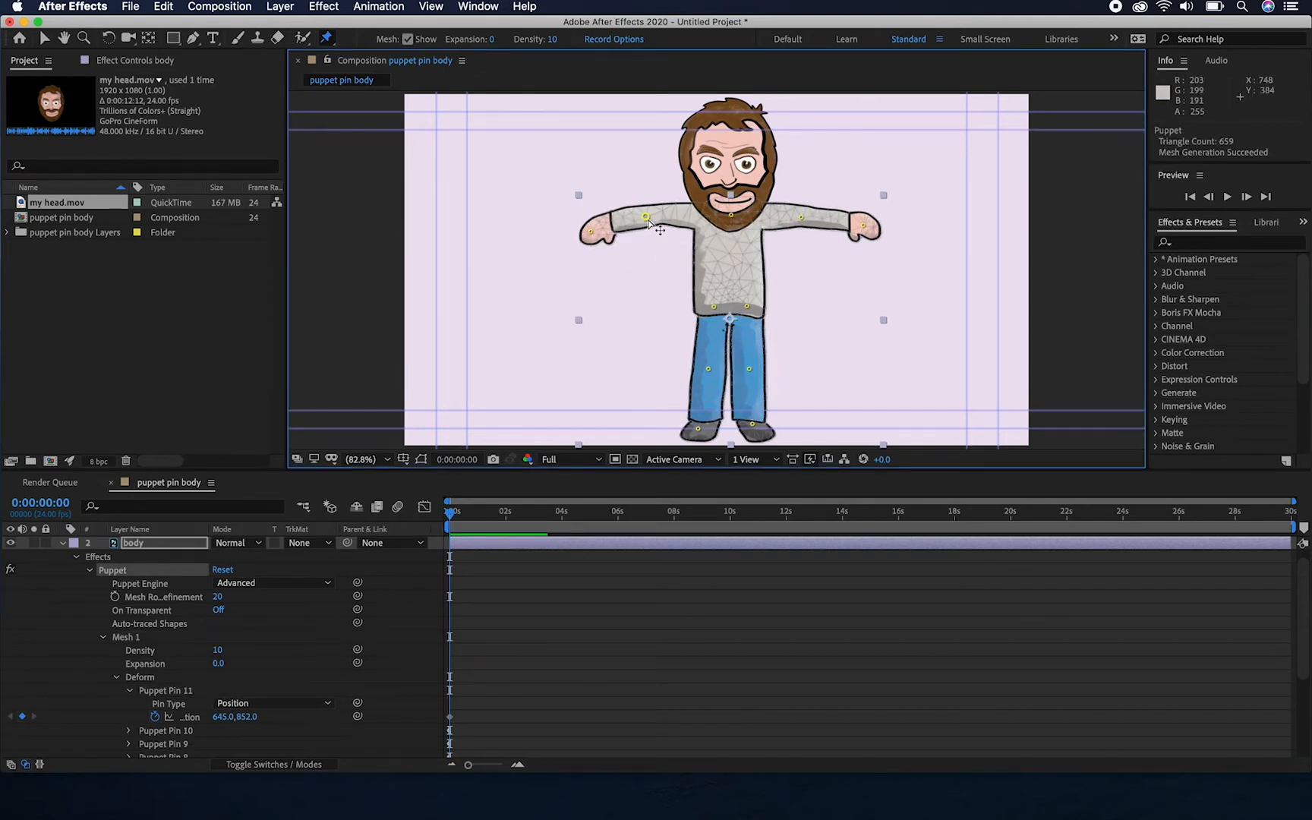
Lower both arms beside the body by moving their elbow and hand pins down
left_click_drag(646, 219, 670, 310)
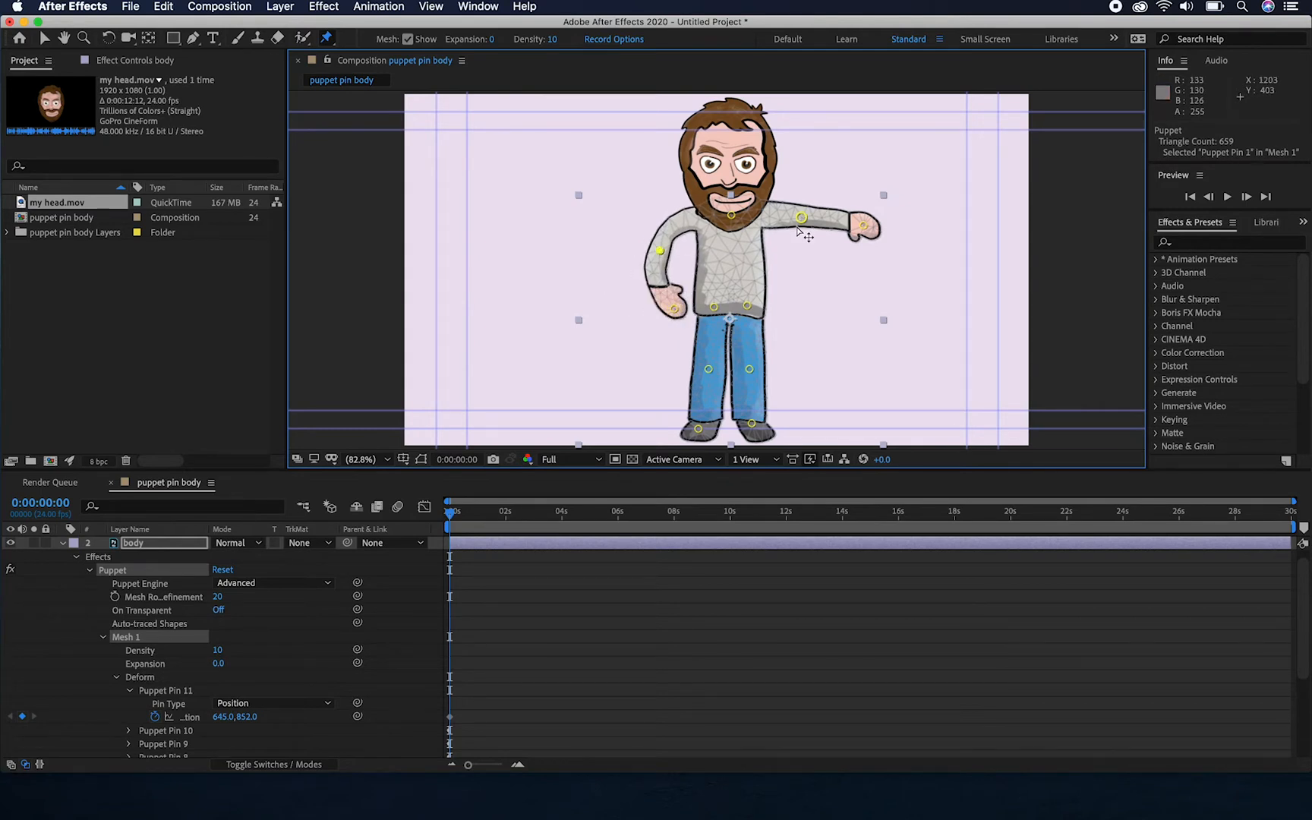
left_click_drag(801, 219, 799, 314)
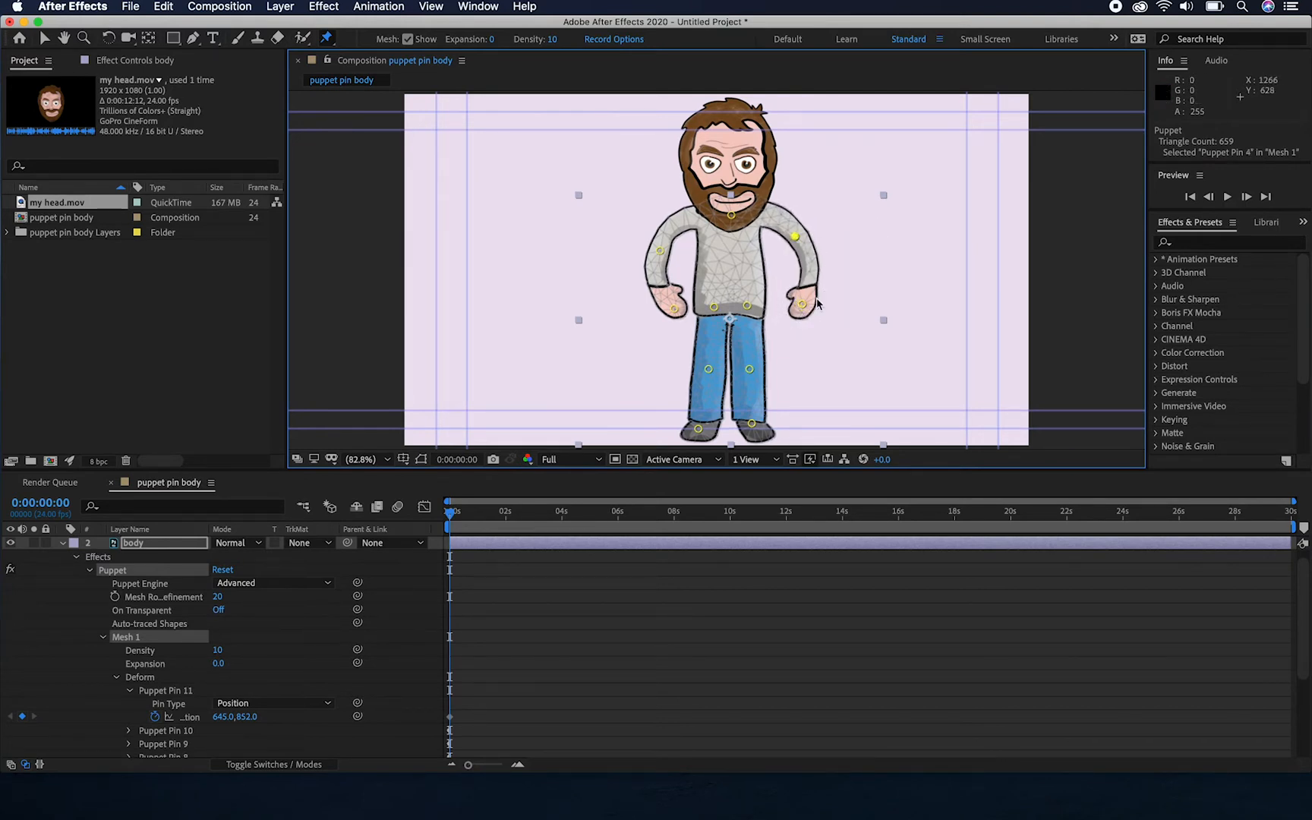
Move both hand pins inward onto the hips and switch to the Puppet Overlap Pin tool
mouse_move(673, 308)
left_mouse_down()
mouse_move(661, 299)
mouse_move(694, 304)
left_mouse_up()
left_click_drag(806, 307, 765, 302)
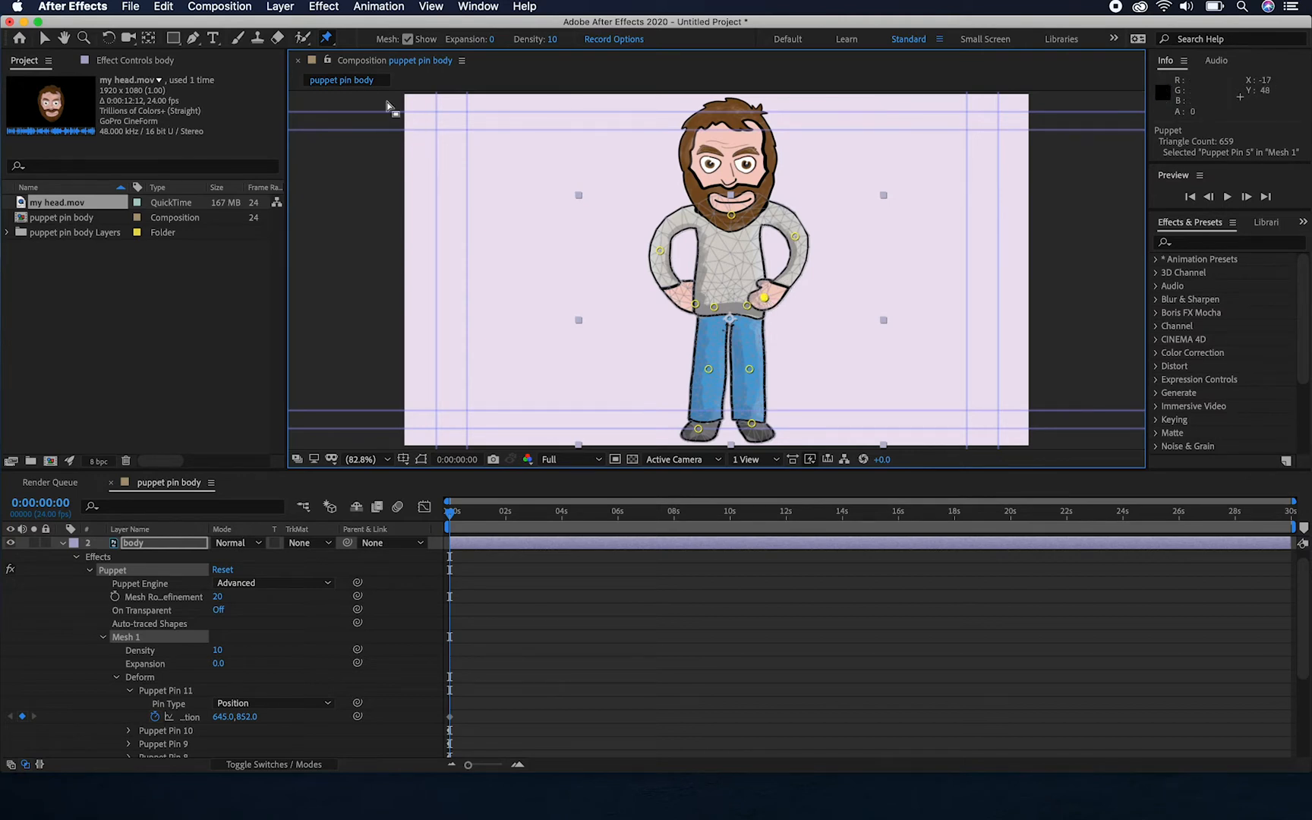
left_click(329, 38)
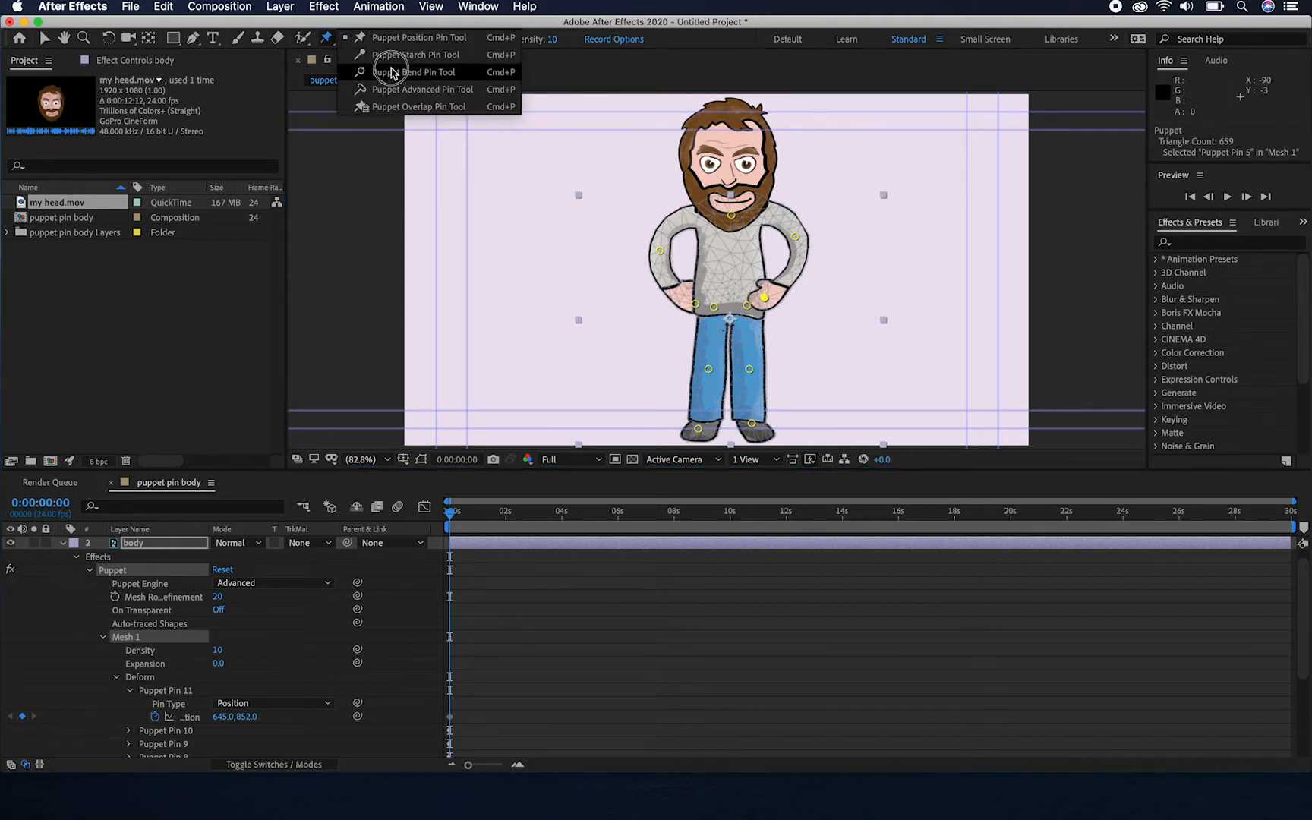
left_click(416, 110)
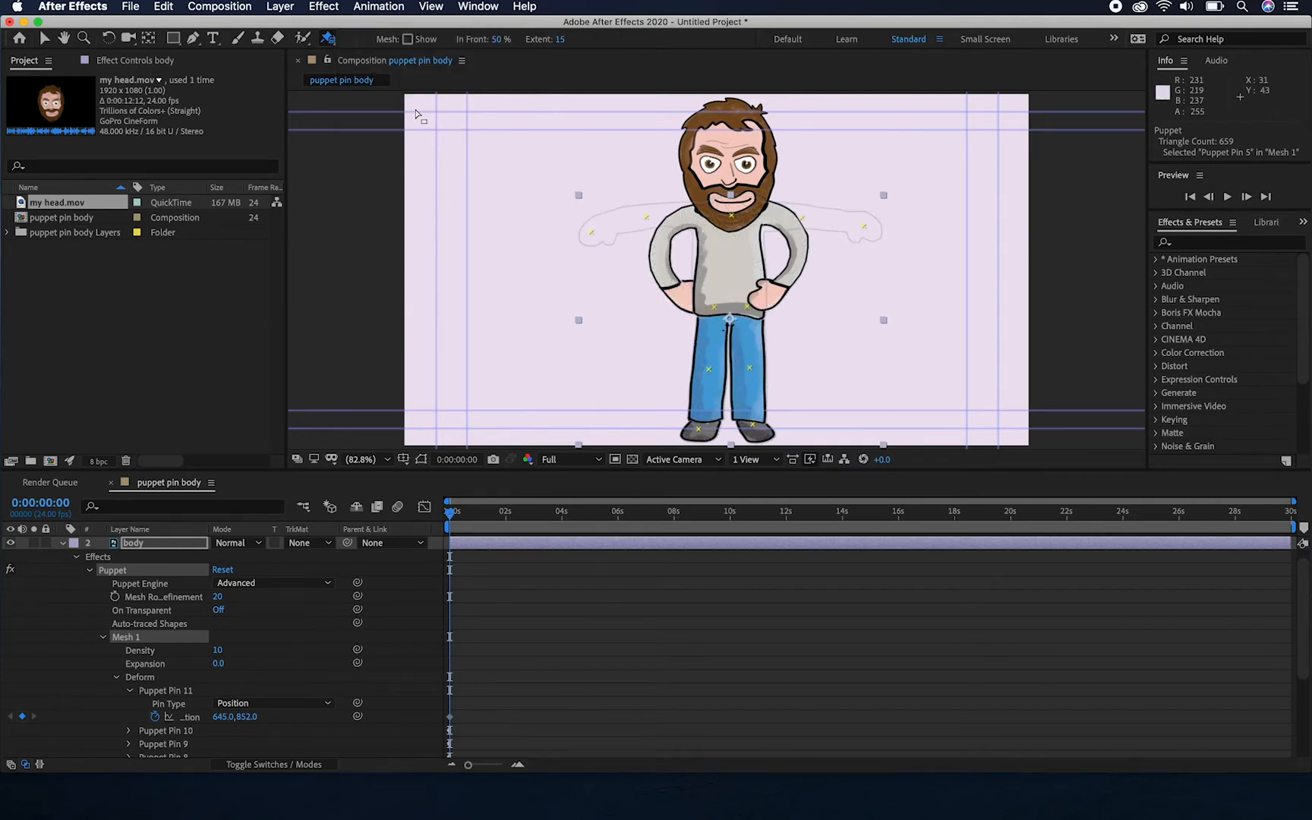
left_click(495, 42)
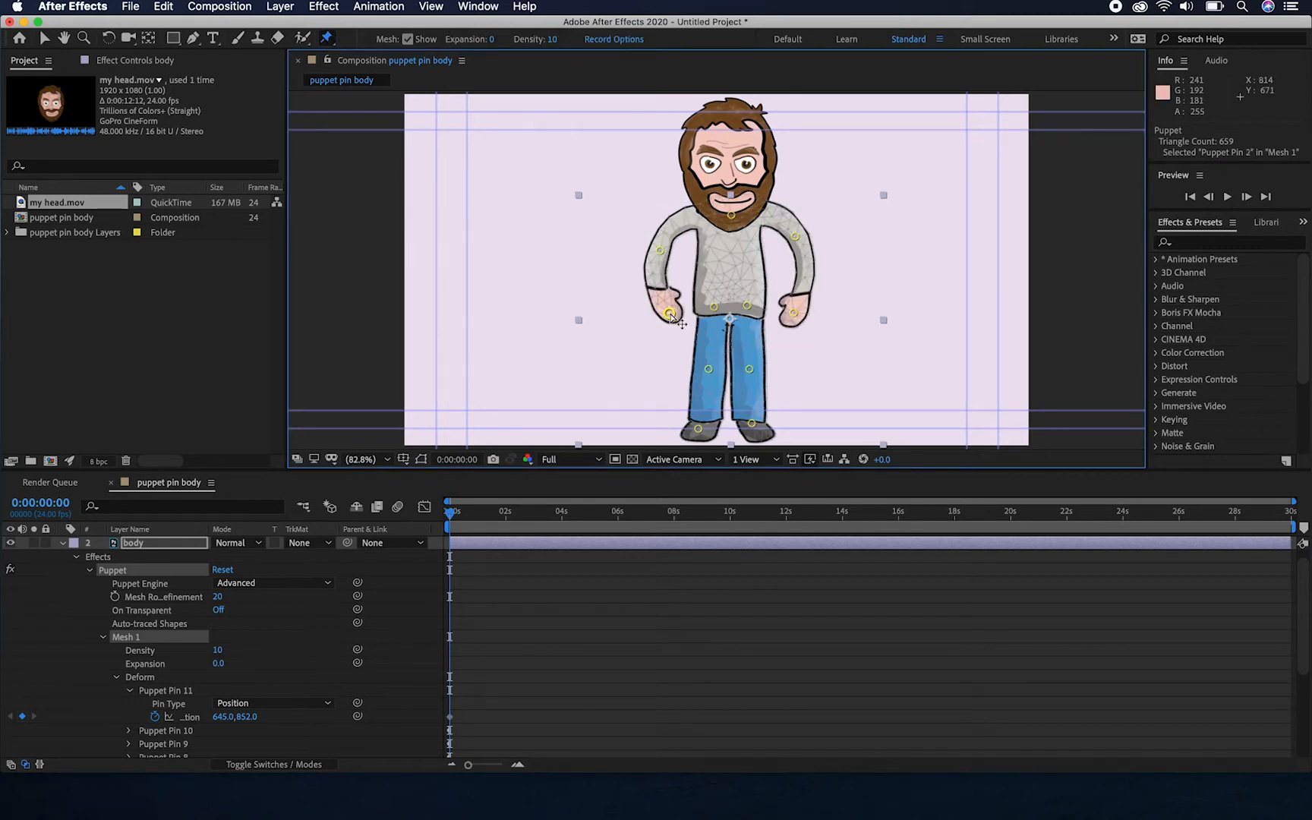
Adjust the character's right hand pin slightly outward so the hand hangs beside the hip
left_click(670, 314)
mouse_move(671, 316)
left_mouse_down()
mouse_move(705, 313)
mouse_move(666, 310)
left_mouse_up()
Place a Puppet Overlap pin with In Front 50% and Extent 15 on the outlined right hand of the character
left_click(327, 39)
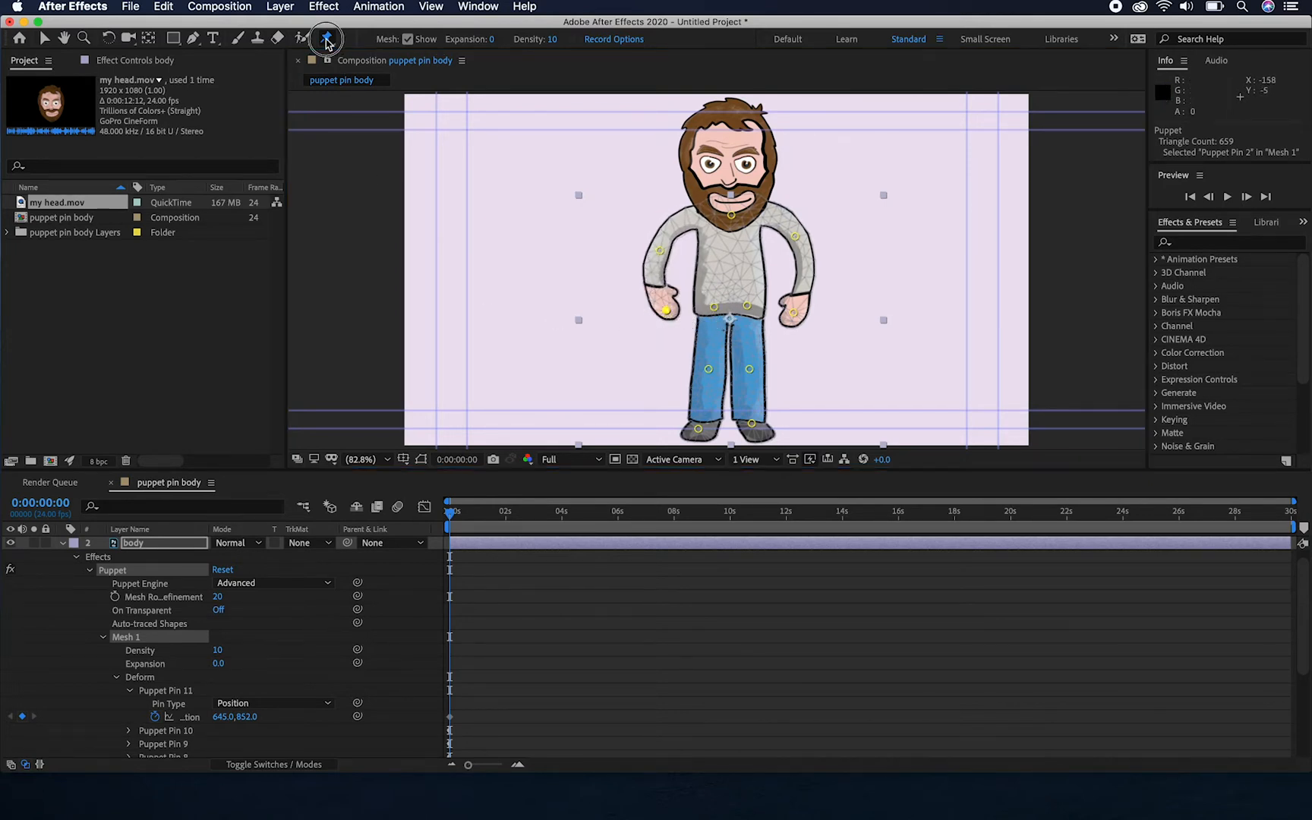
left_click(414, 40)
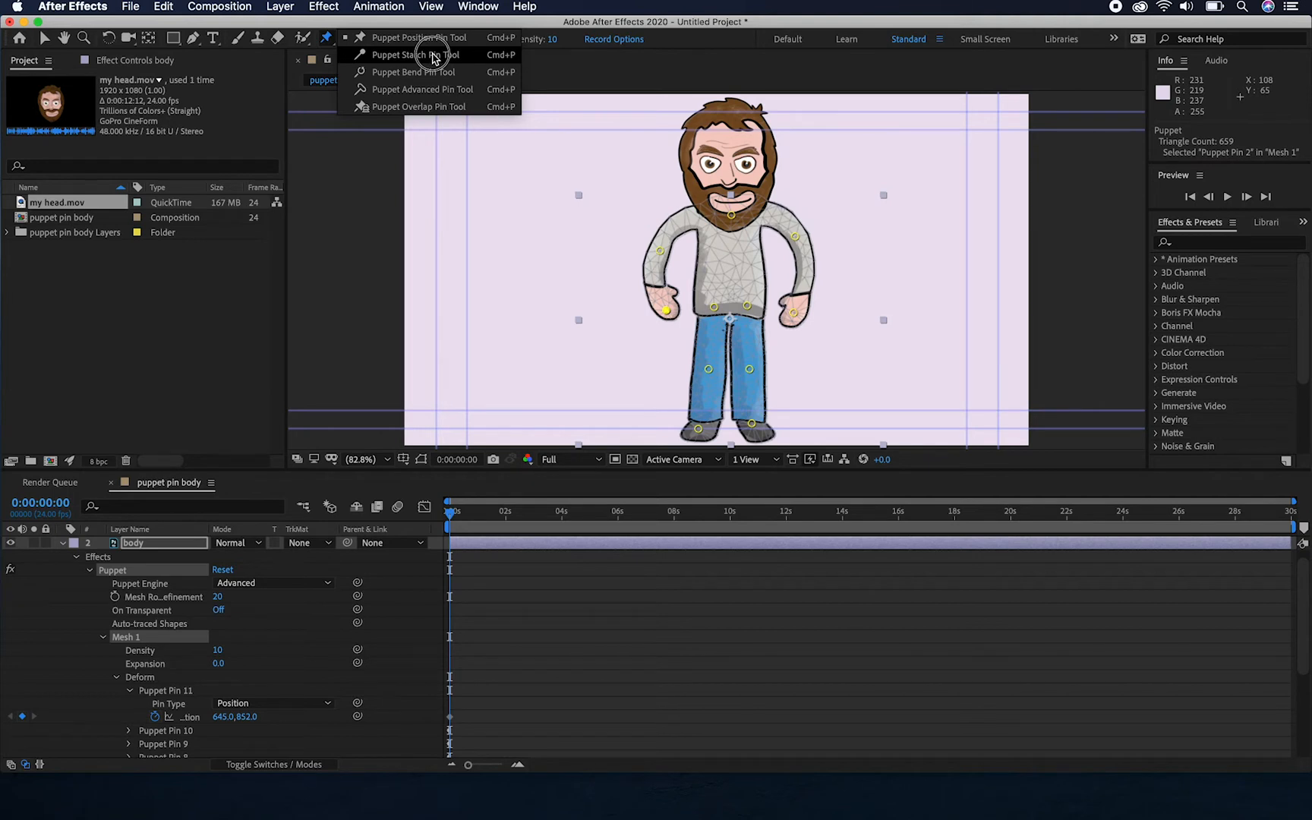
left_click(446, 109)
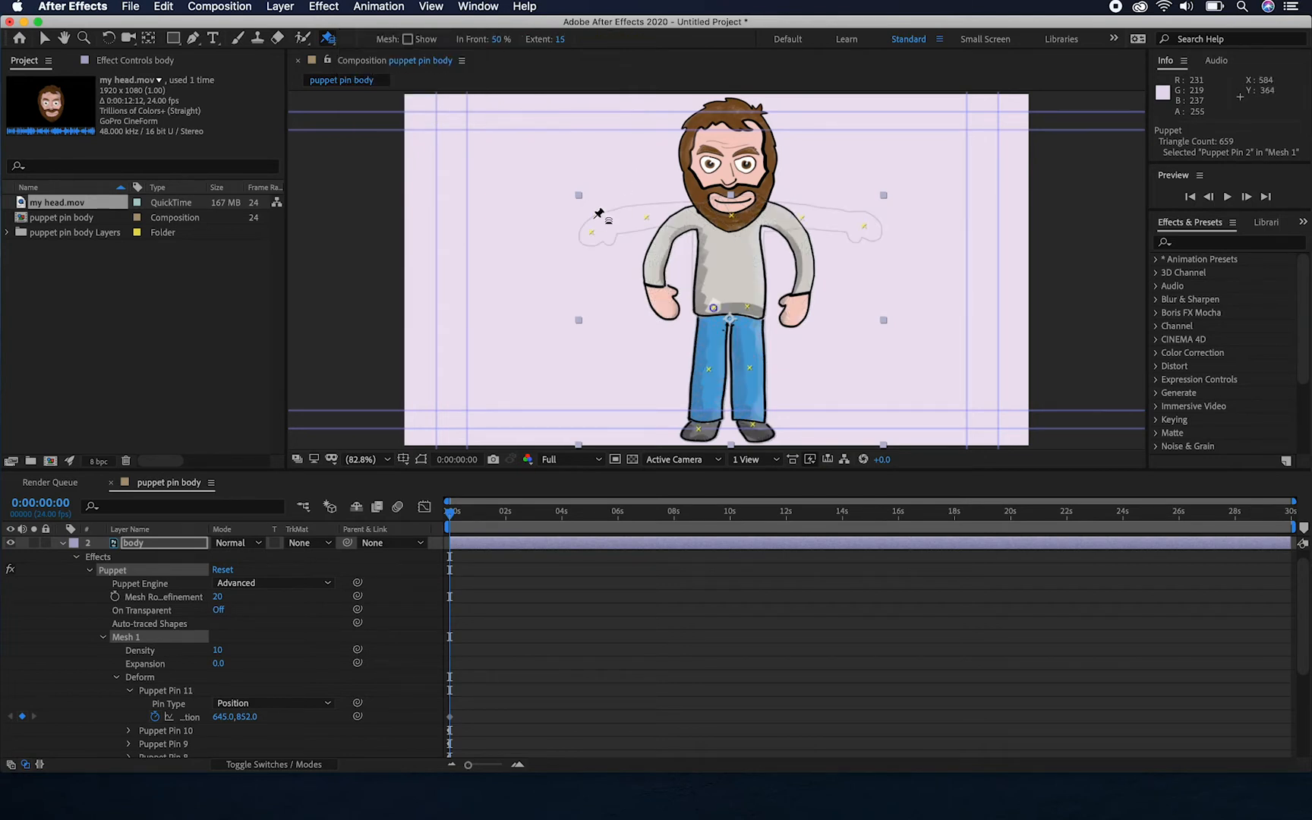
left_click(592, 231)
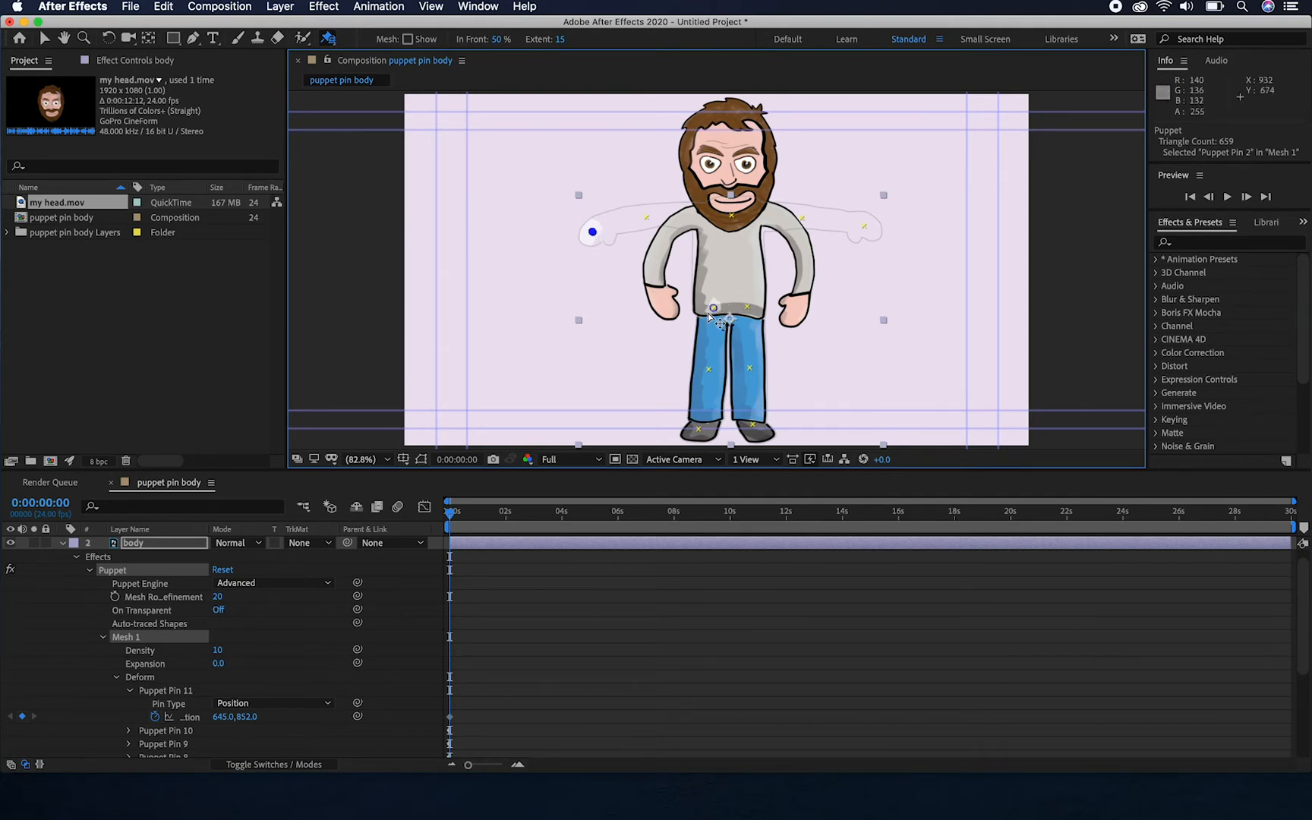
left_click(592, 234)
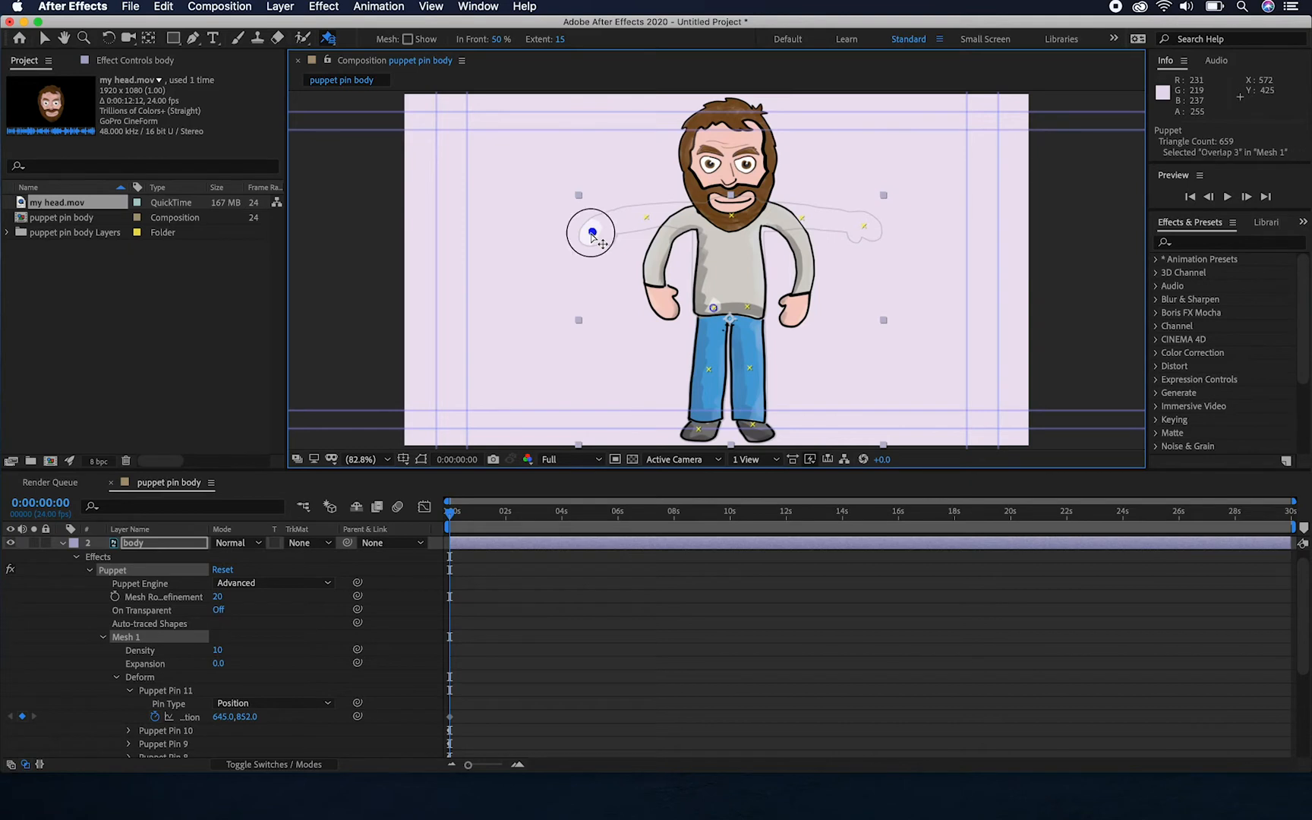
Undo the overlap pin on the character's right hand and switch to the Puppet Position Pin tool
key("super+z")
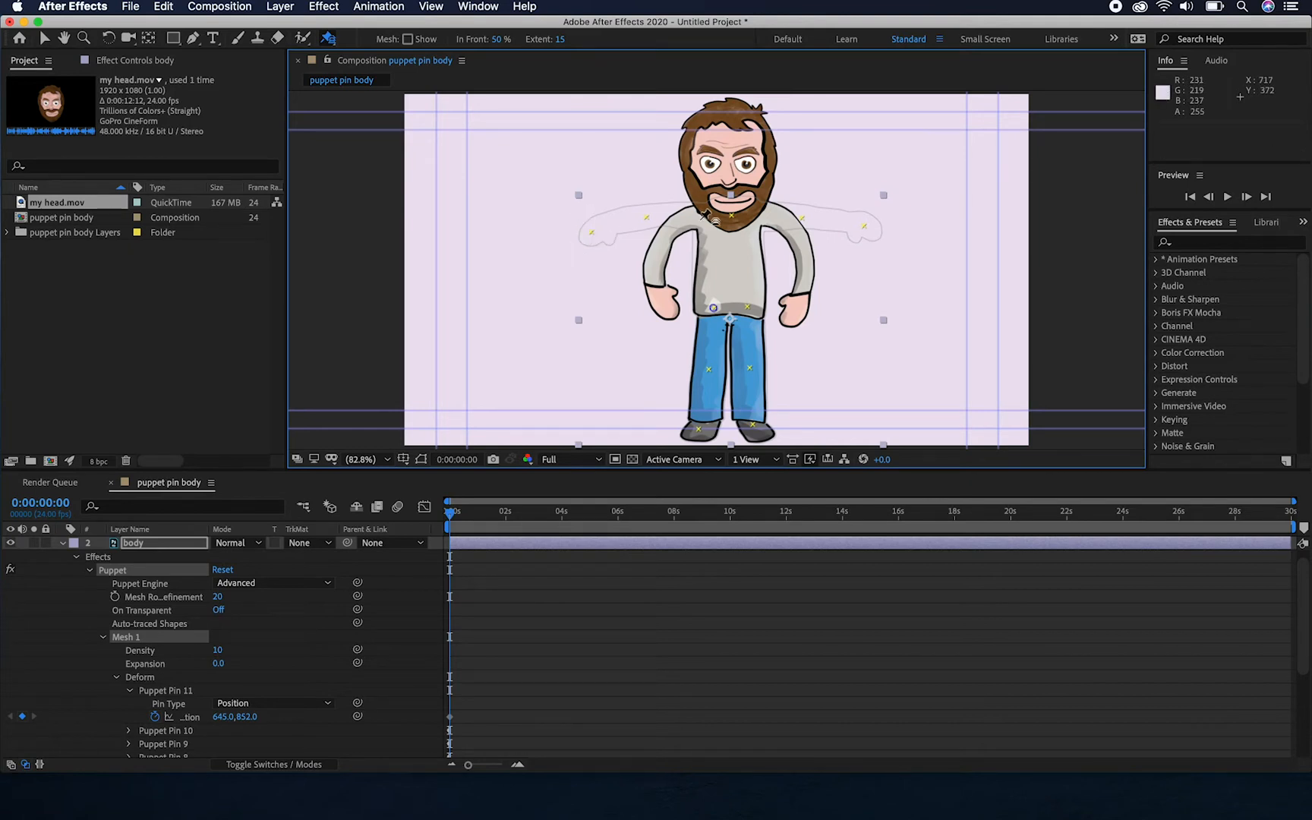
left_click(330, 41)
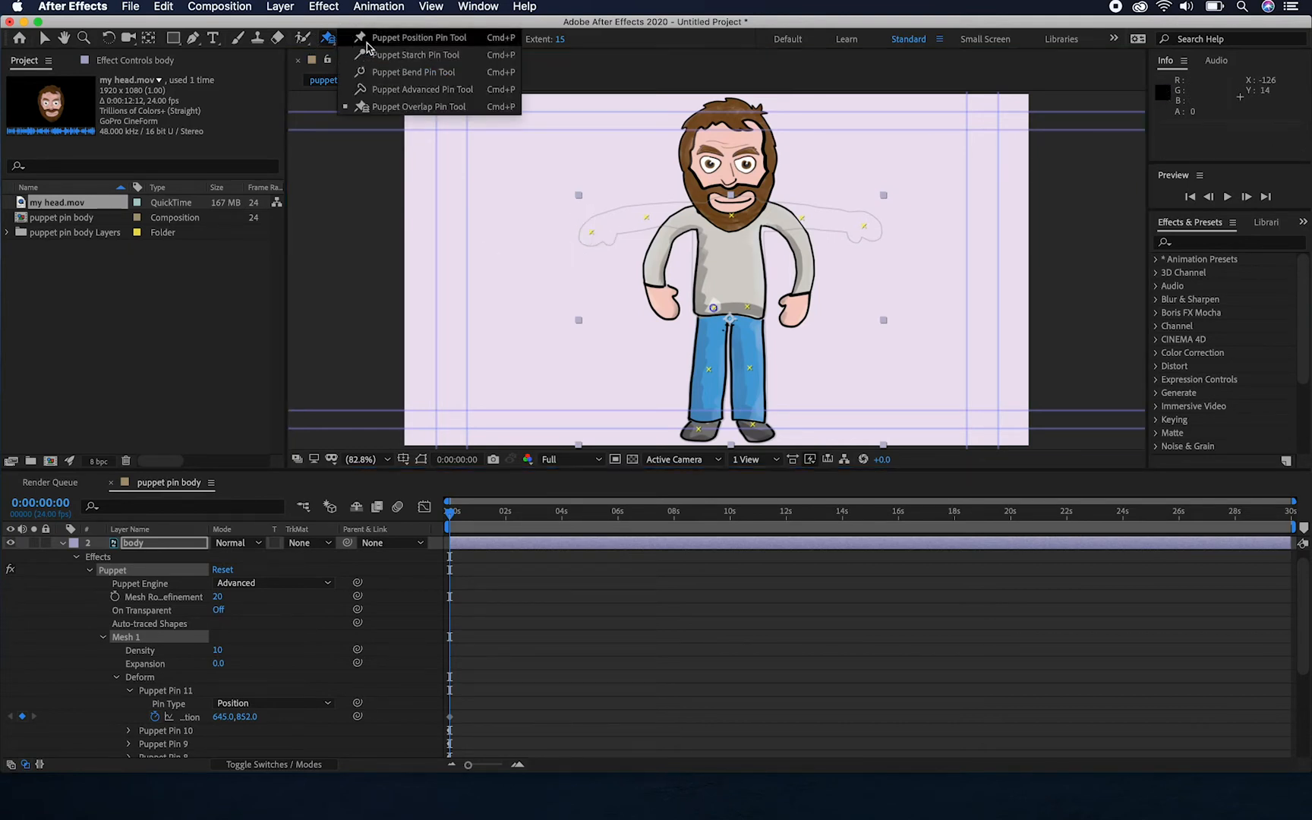
left_click(367, 45)
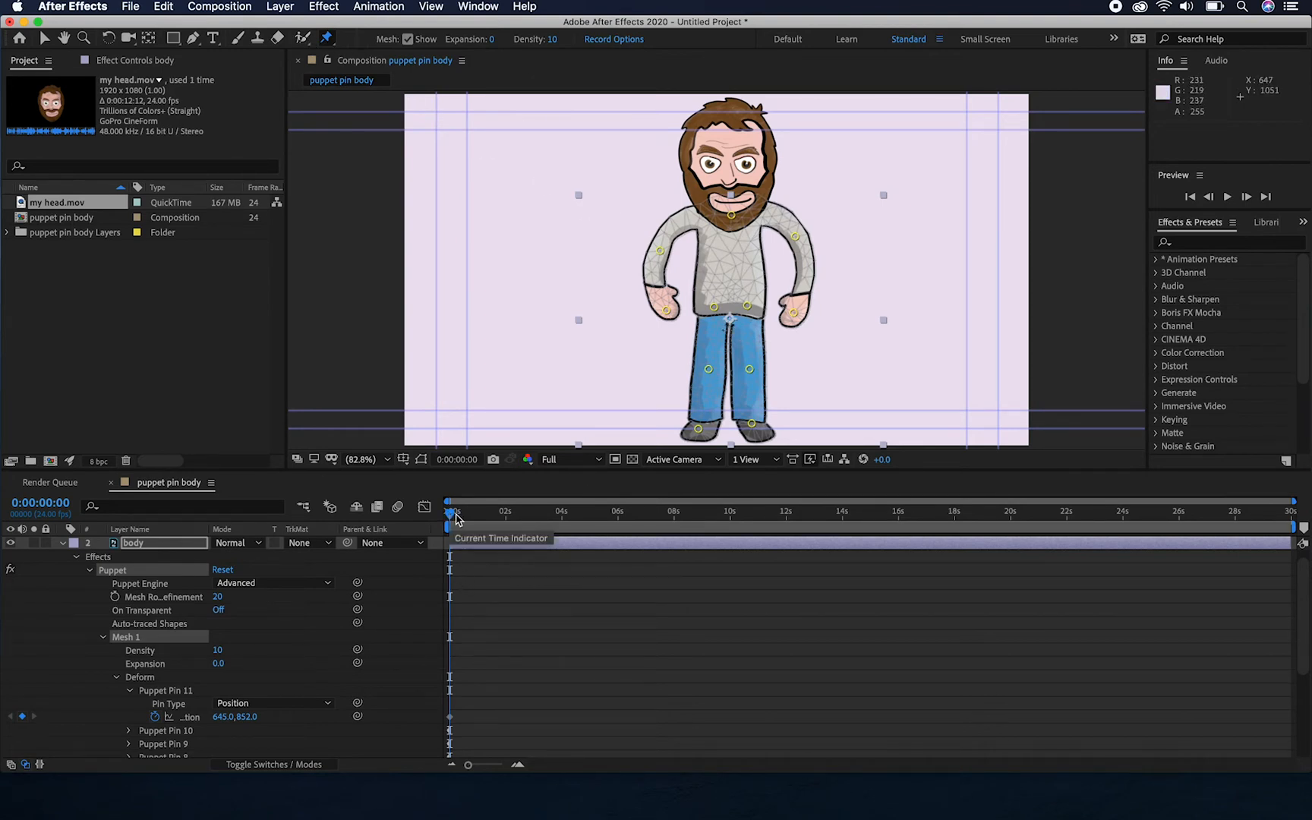
At 0:00:01:00, swing the character's right hand pin outward and bring the left hand pin in front of the torso
left_click_drag(450, 515, 419, 519)
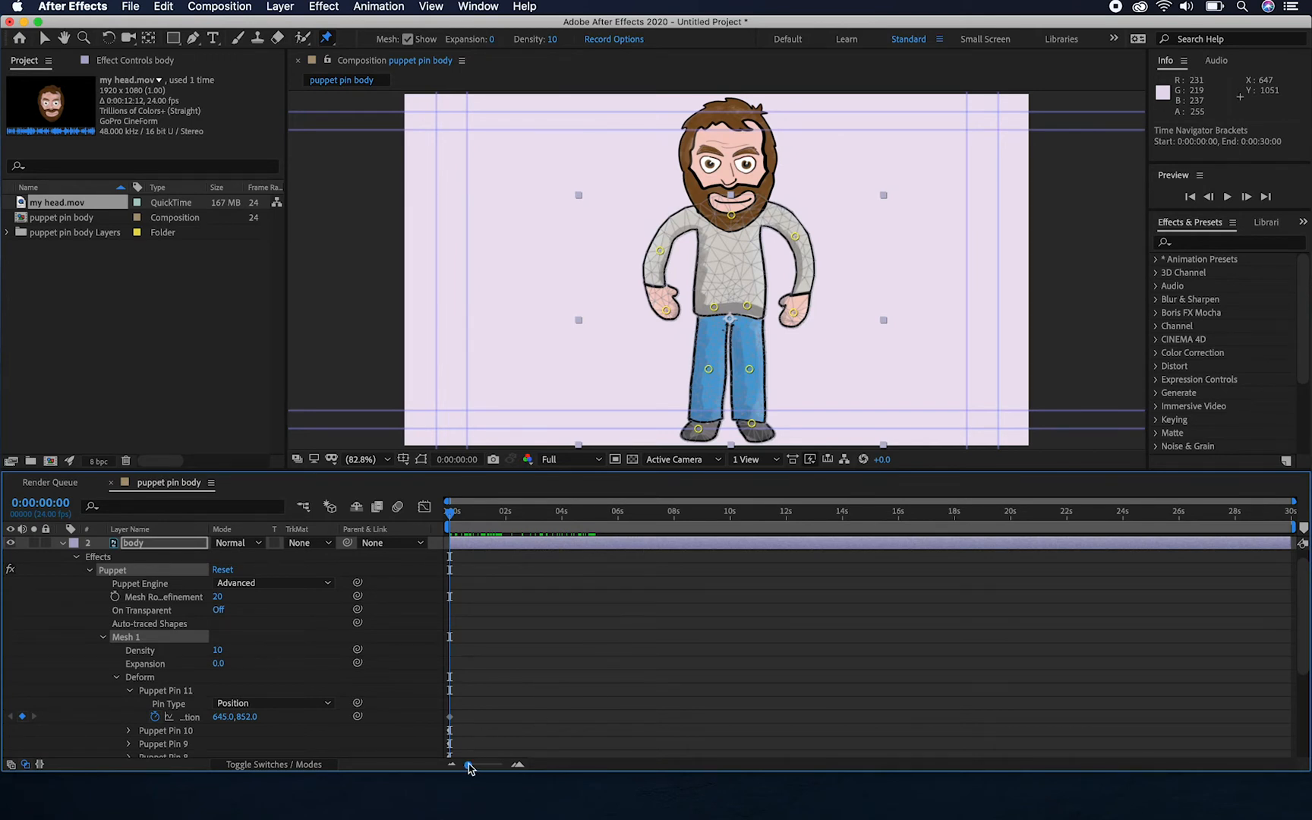
left_click_drag(469, 765, 484, 765)
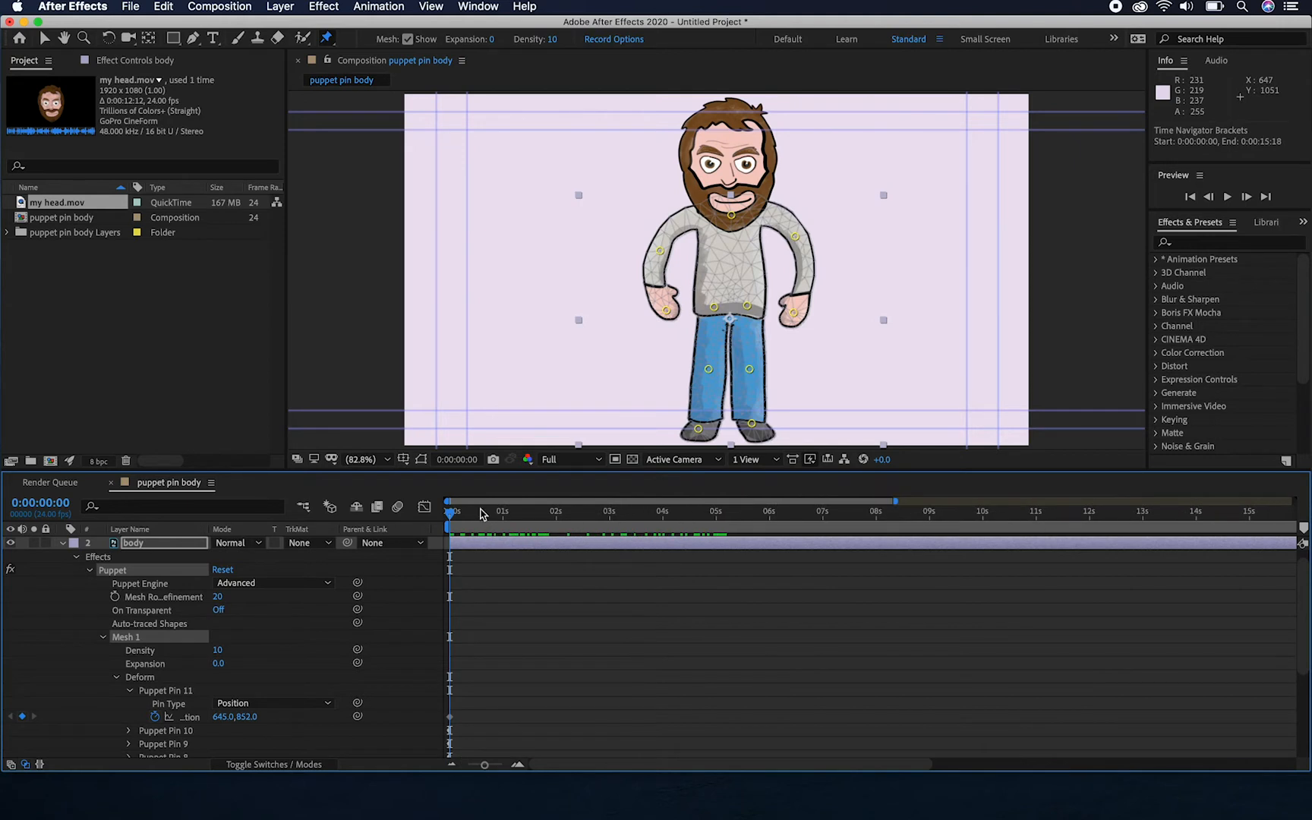
left_click_drag(451, 518, 503, 519)
left_click_drag(666, 309, 617, 297)
left_click_drag(795, 238, 797, 237)
left_click_drag(791, 311, 722, 263)
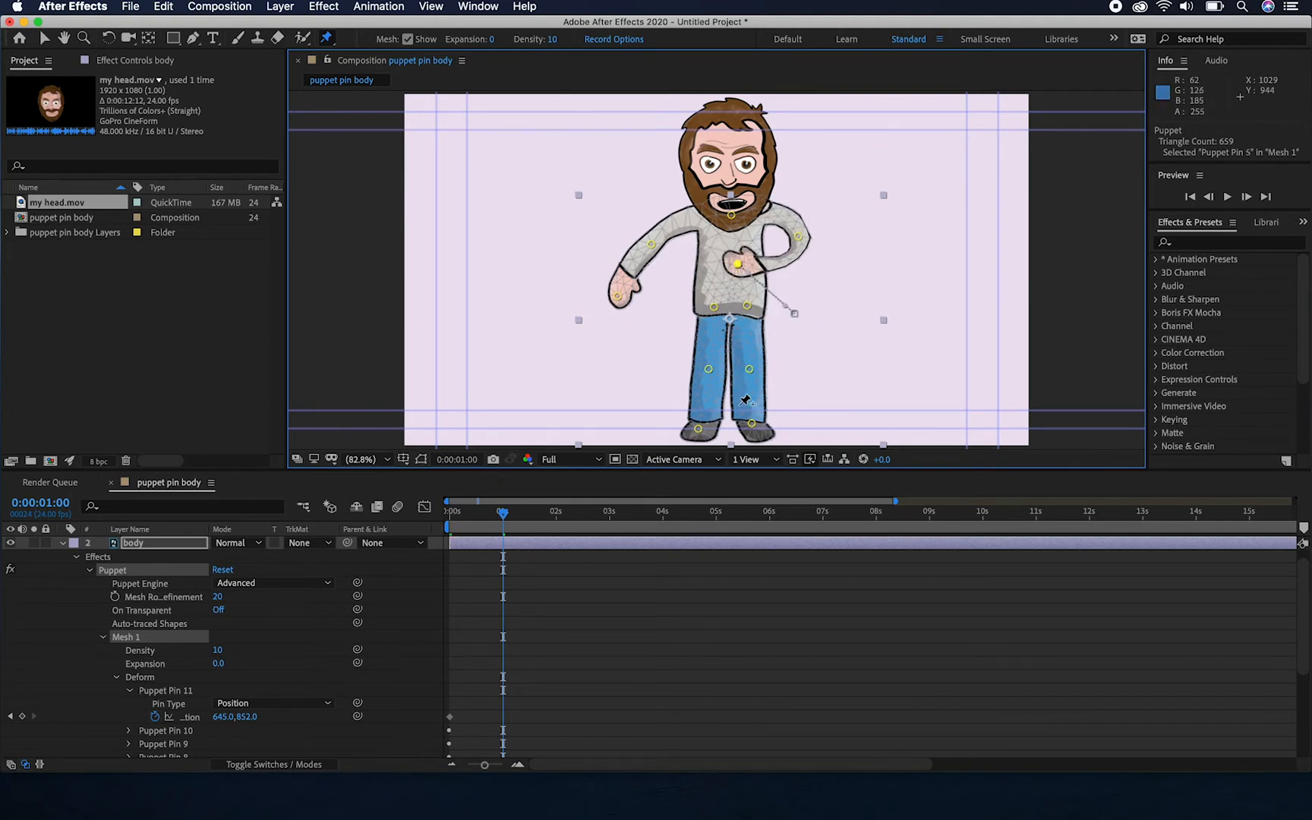
At 0:00:01:00, nudge both knee pins and the character's right foot pin slightly outward and adjust the left foot pin
left_click_drag(698, 428, 694, 430)
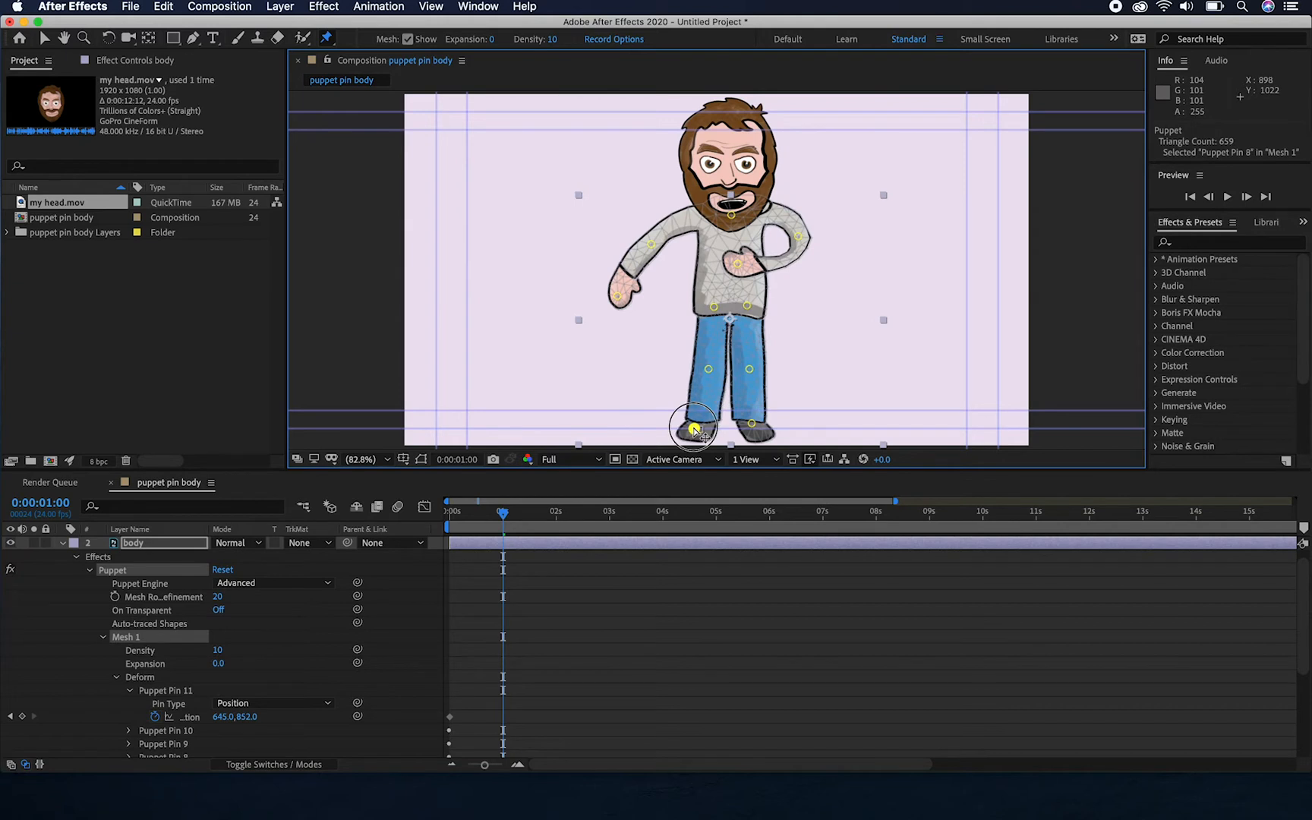
left_click_drag(708, 370, 706, 372)
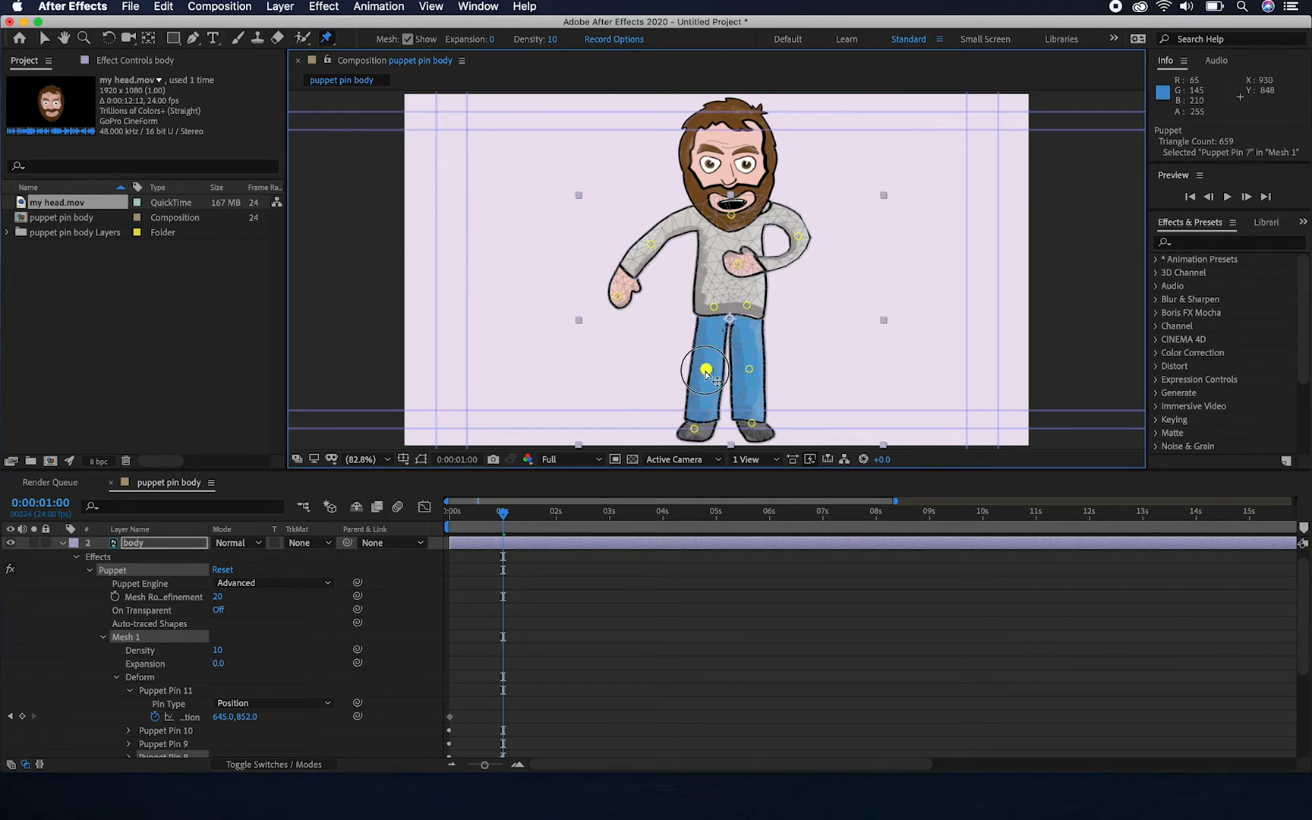
left_click(749, 370)
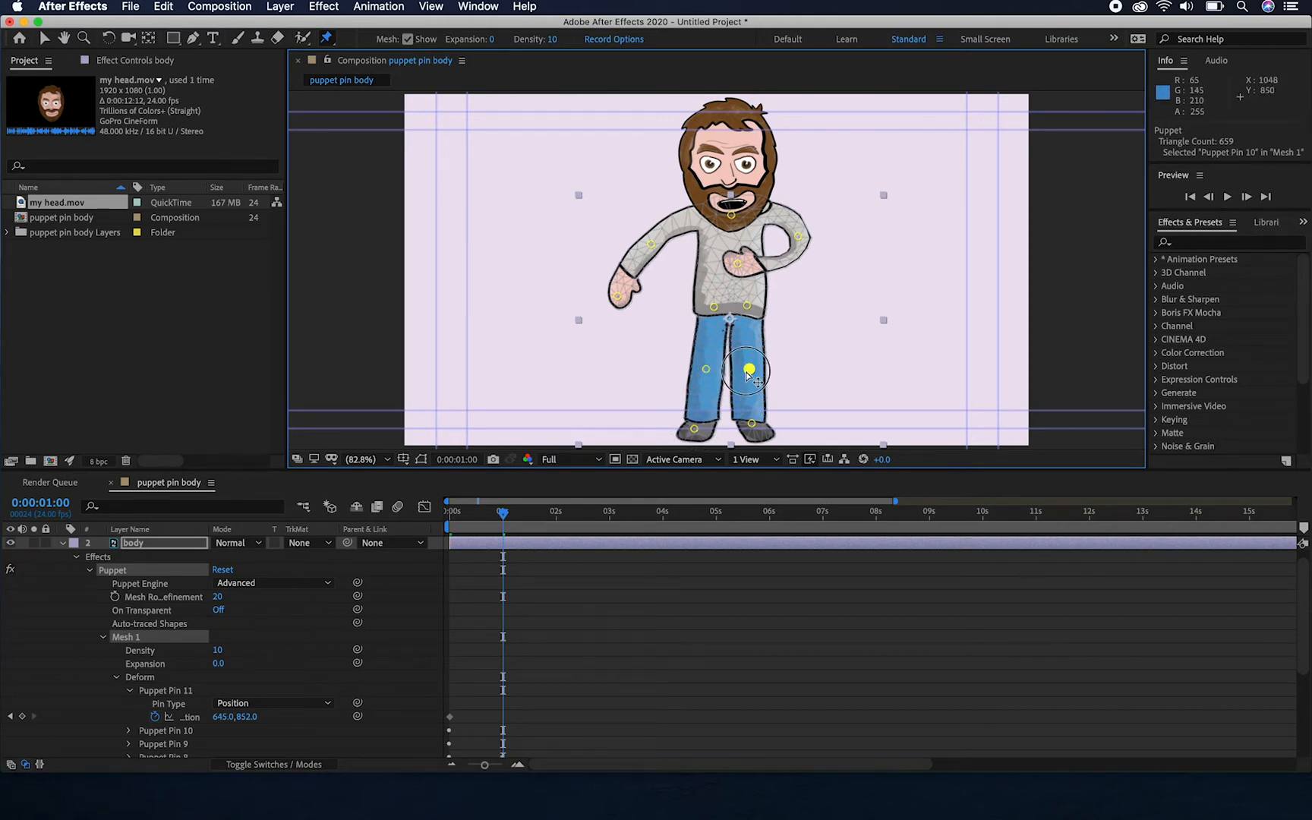
left_click_drag(751, 423, 758, 425)
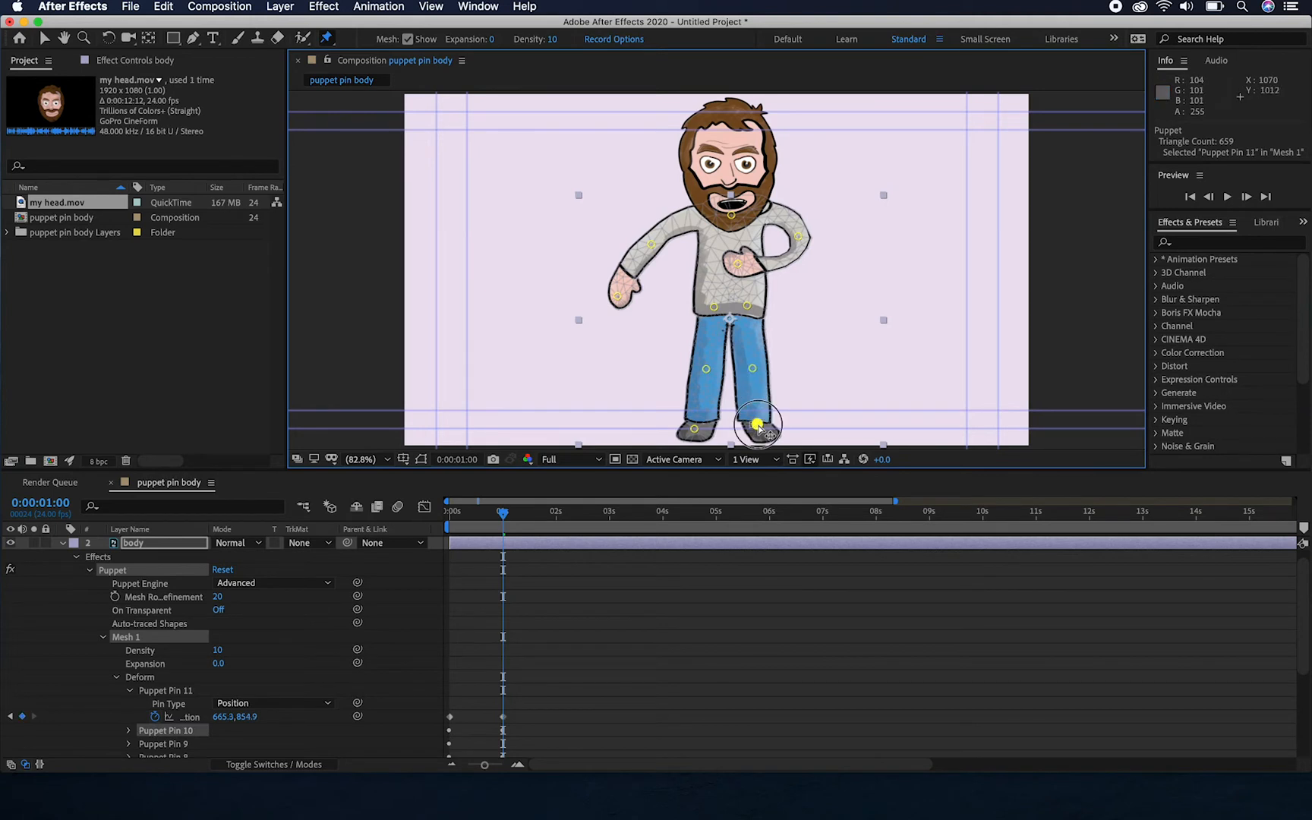
left_click_drag(756, 427, 750, 427)
left_click_drag(750, 429, 753, 423)
At 0:00:01:23, pull both hand pins toward the hips and slightly nudge the character's right elbow, neck and right leg pins
left_click_drag(503, 513, 555, 515)
left_click(735, 265)
left_click_drag(736, 265, 750, 289)
left_click_drag(617, 296, 650, 304)
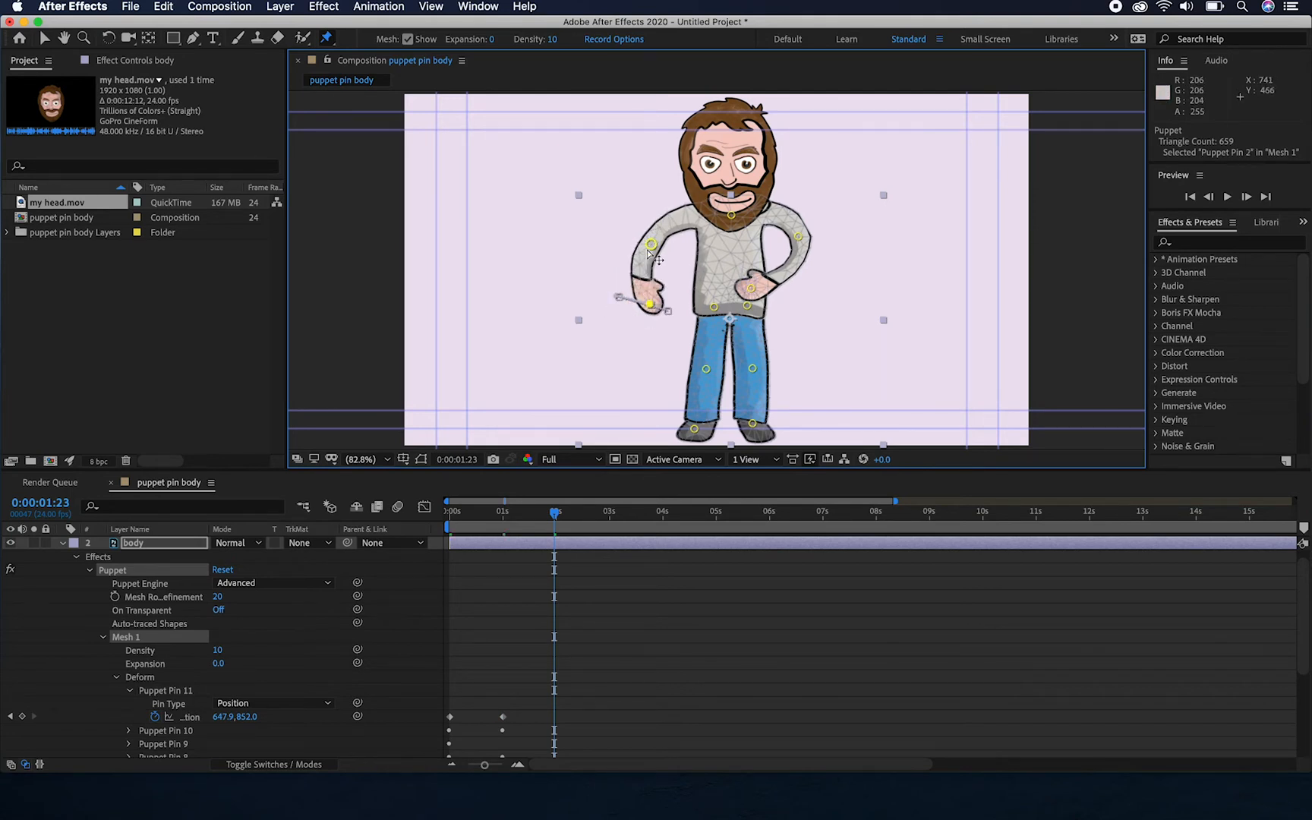
left_click_drag(651, 245, 656, 248)
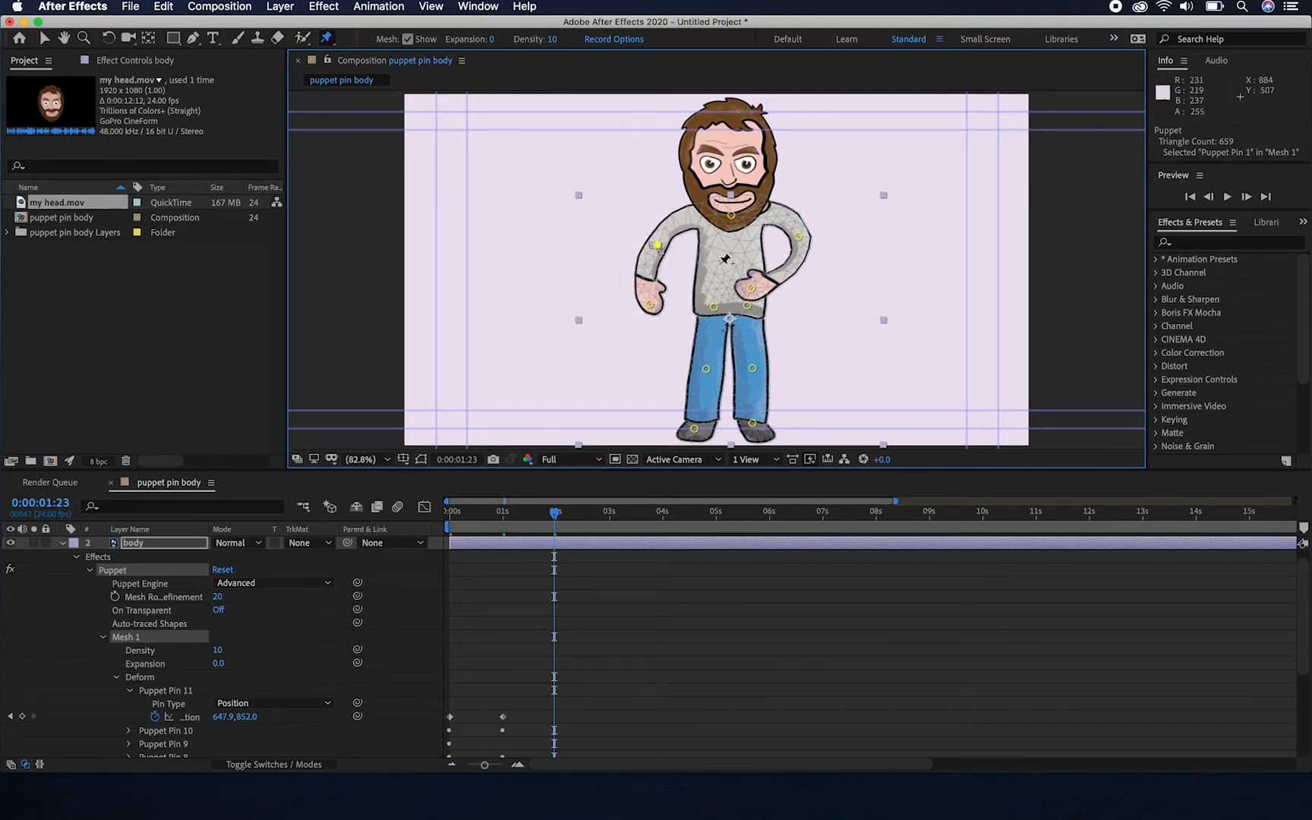
left_click_drag(731, 216, 726, 217)
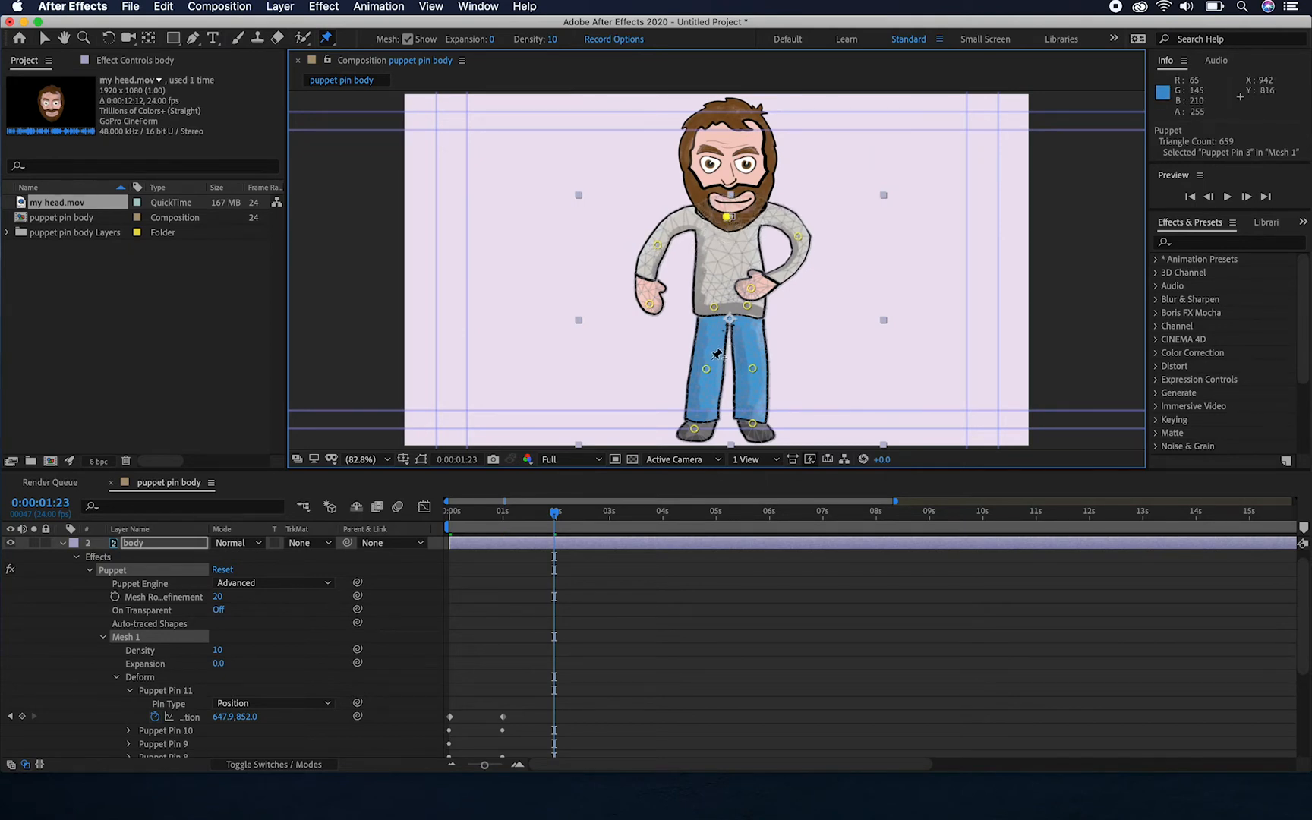
left_click_drag(706, 368, 708, 370)
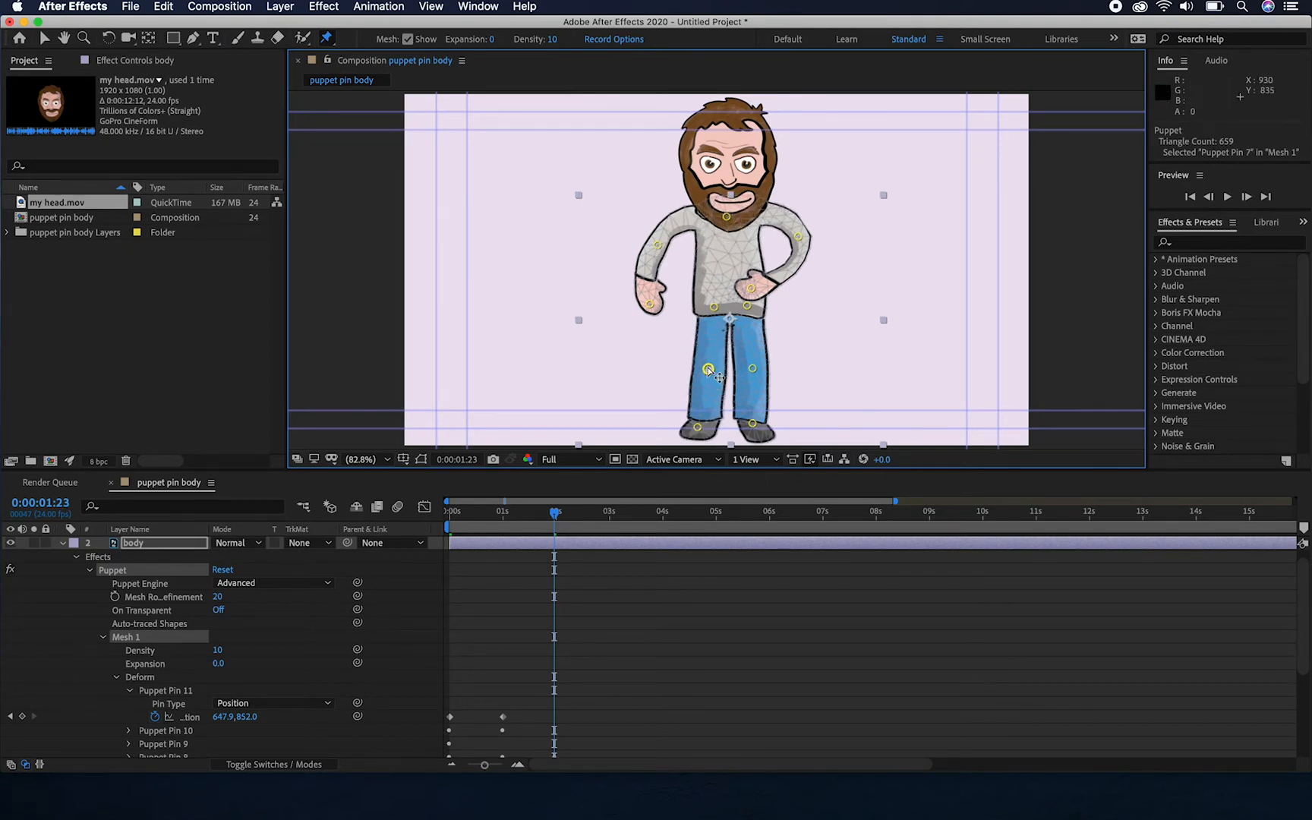
Review the pin keyframes and play the body animation from the start of the composition
left_click_drag(555, 513, 581, 520)
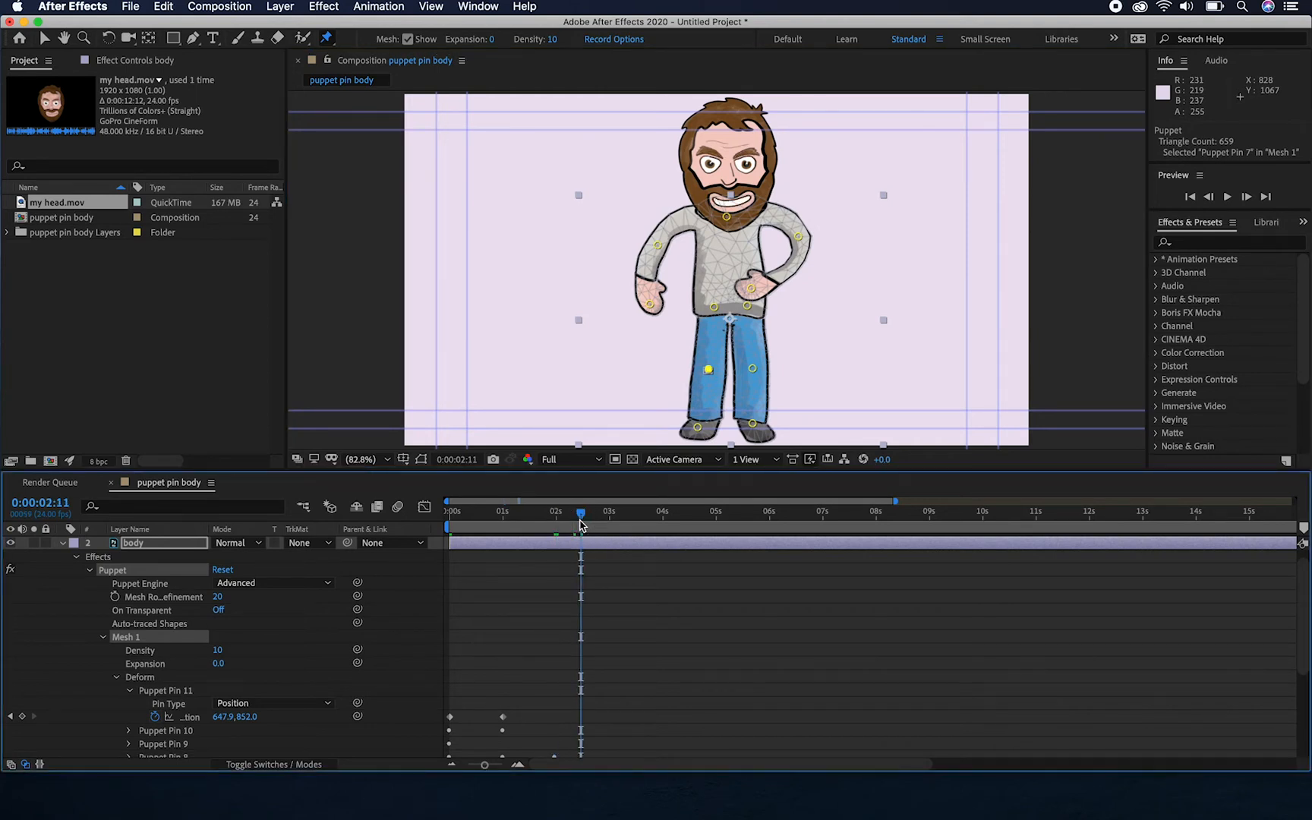
scroll(535, 666, "down", 5)
left_click_drag(580, 513, 399, 546)
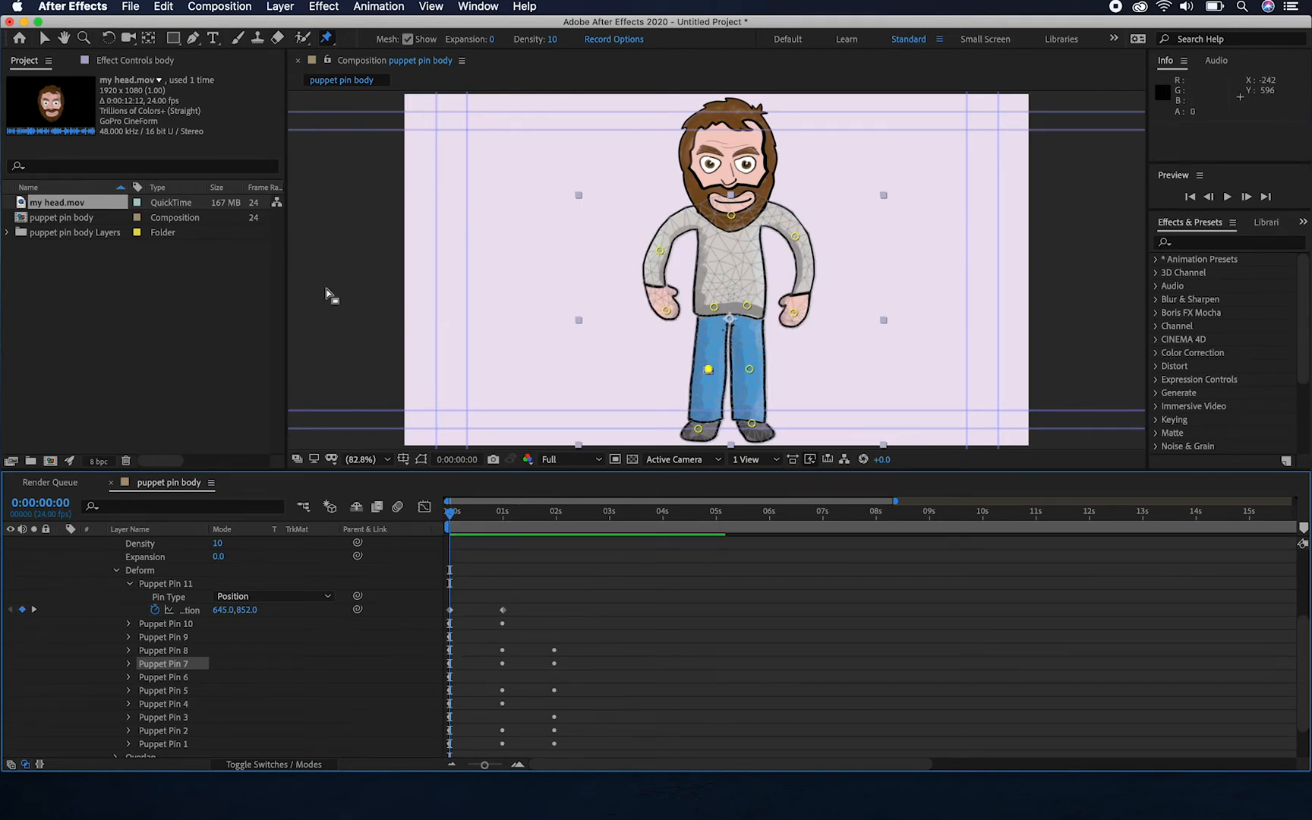
key("space")
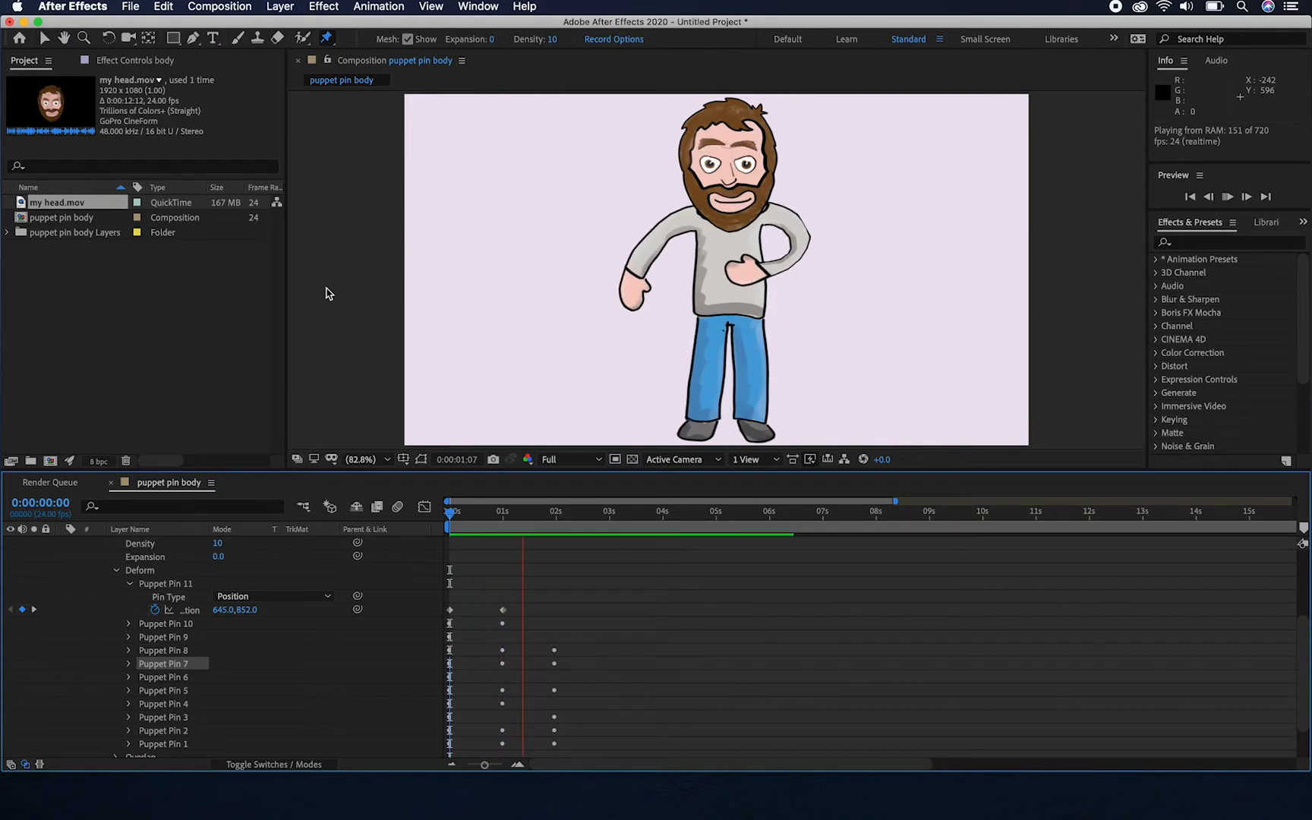
key("space")
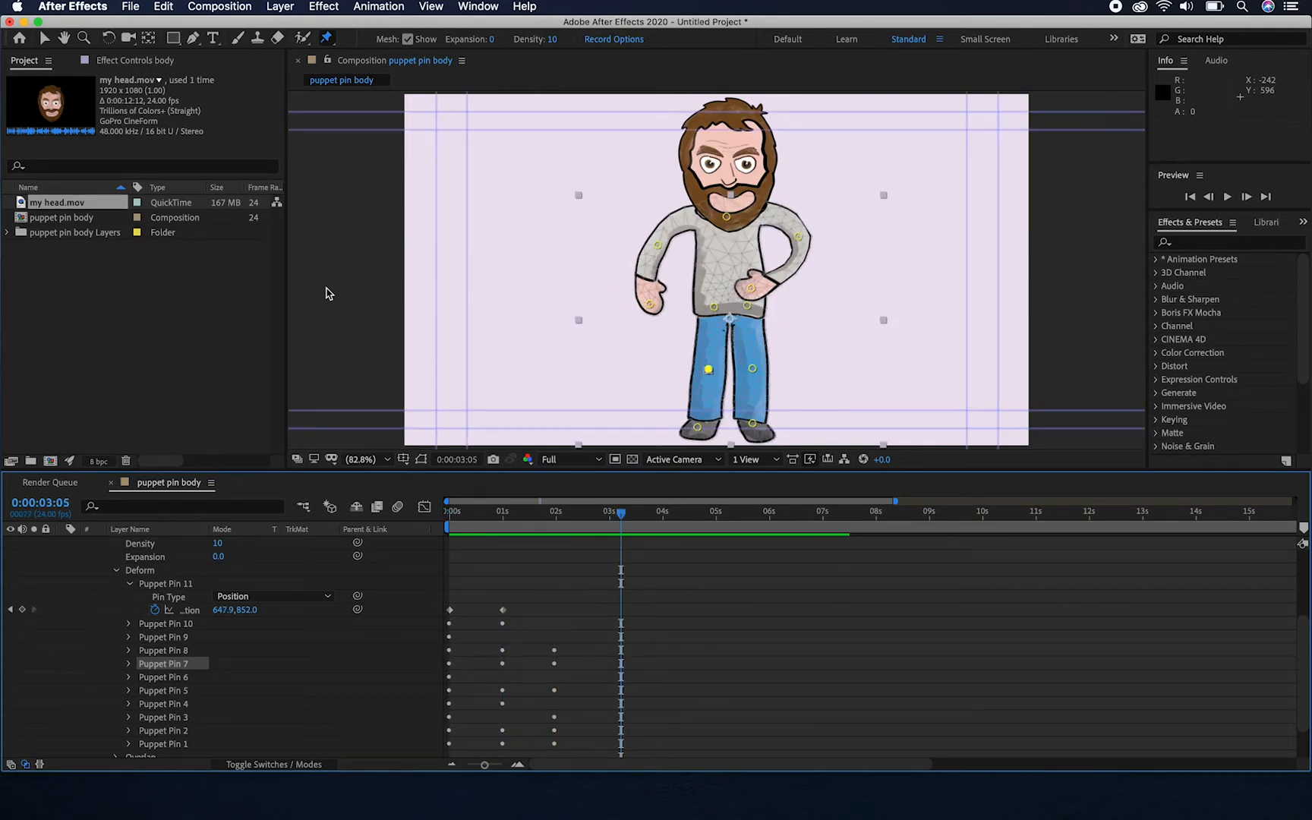
left_click(587, 528)
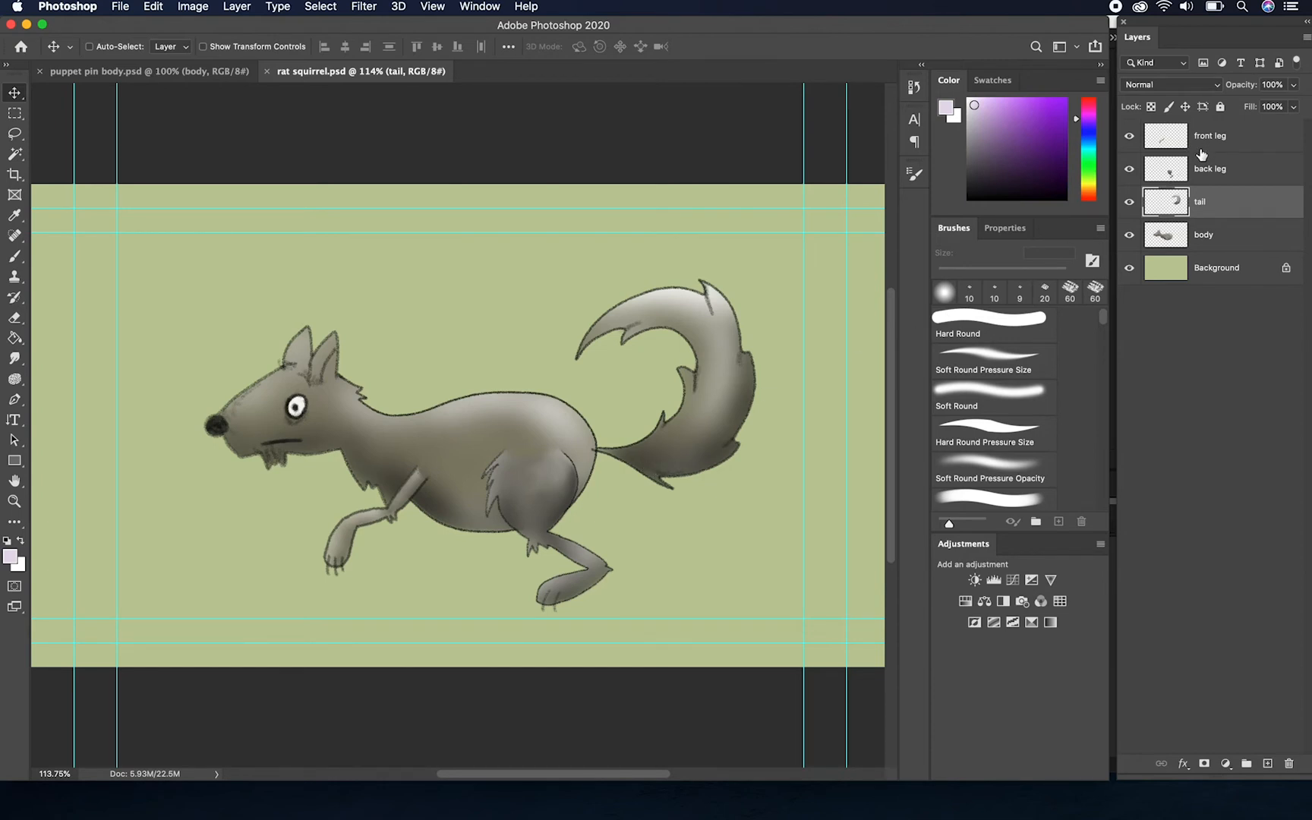
Inspect the separate artwork in rat squirrel.psd by hiding and restoring the body, tail, back leg and front leg layers
left_click(1127, 236)
left_click(1129, 202)
left_click(1131, 170)
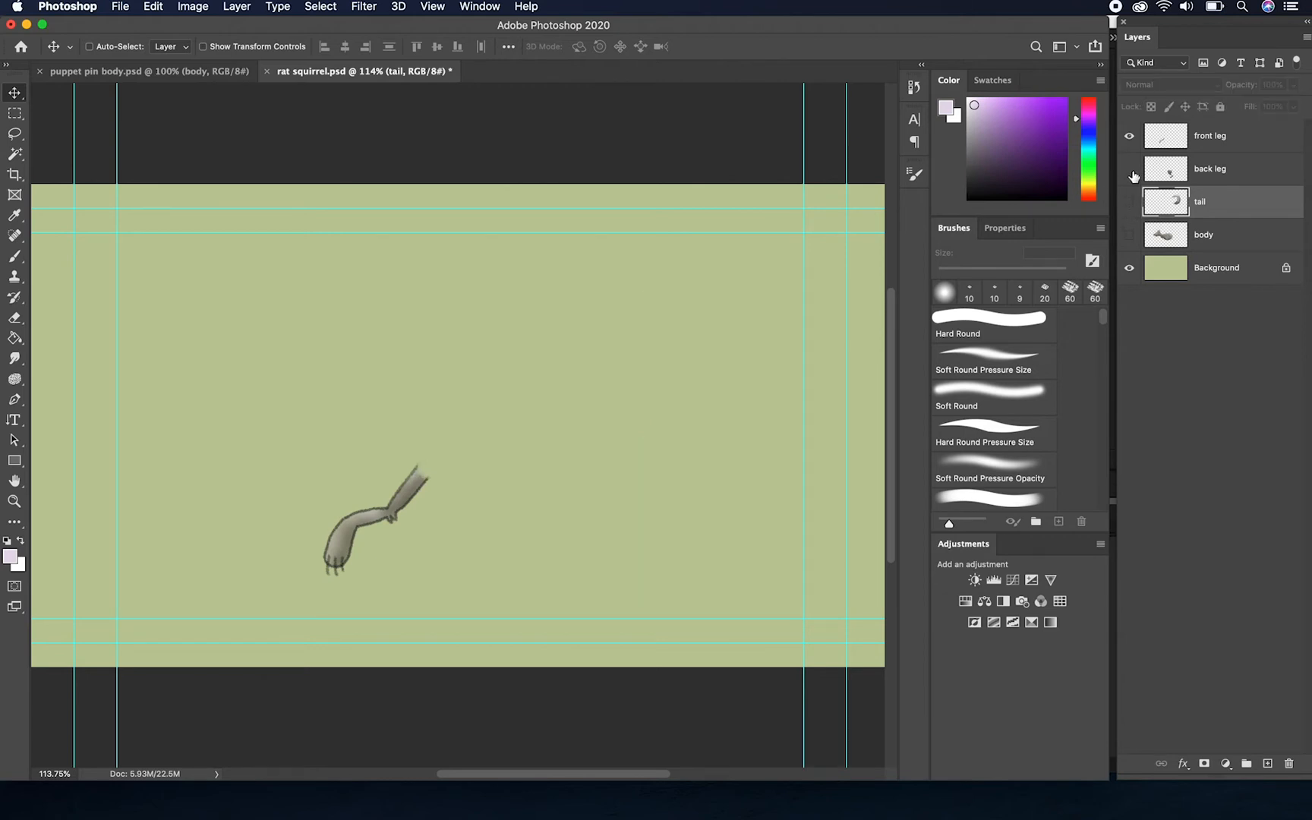
left_click(1128, 136)
left_click(1128, 136)
left_click(1128, 168)
left_click(1128, 201)
left_click(1129, 234)
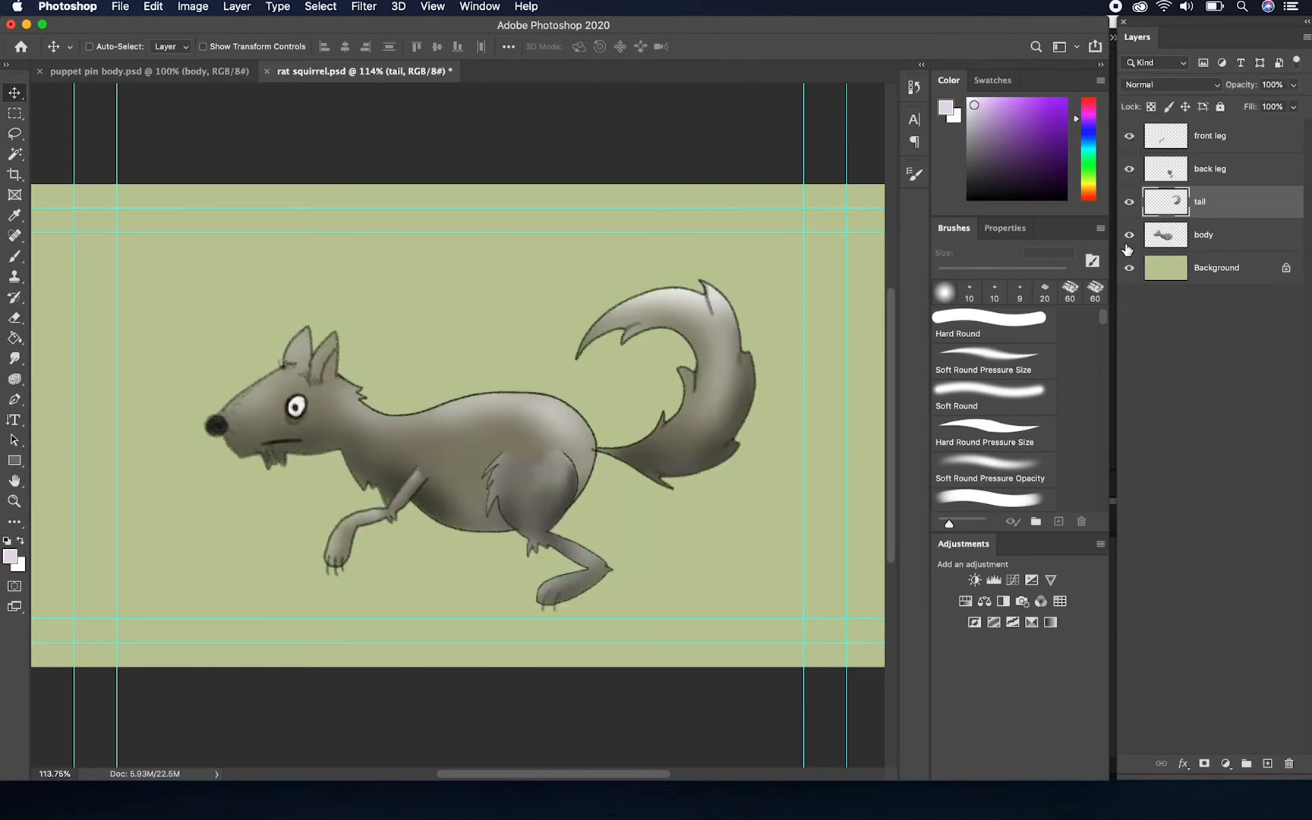
left_click(1248, 241)
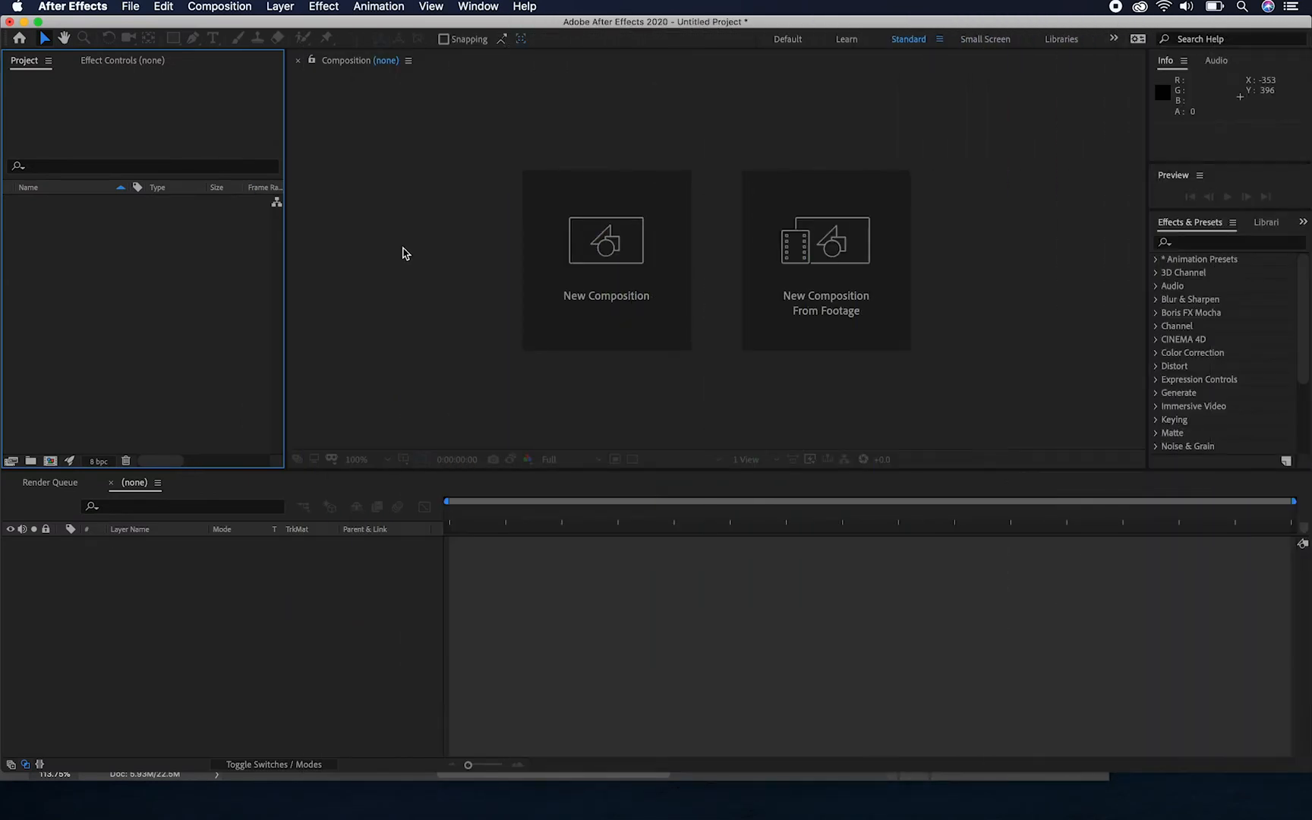
In After Effects, import rat squirrel.psd as Composition - Retain Layer Sizes with Editable Layer Styles
left_click(131, 7)
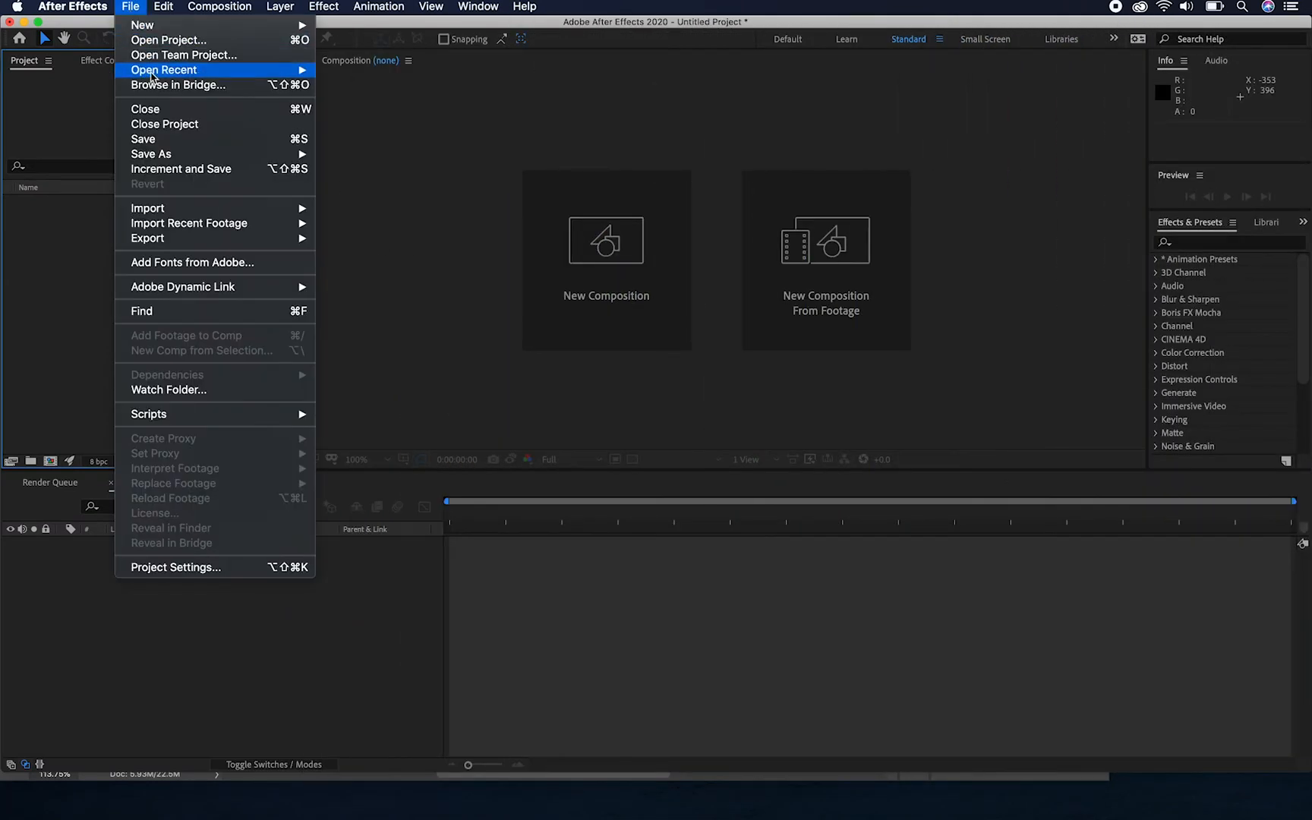
mouse_move(175, 208)
left_click(403, 208)
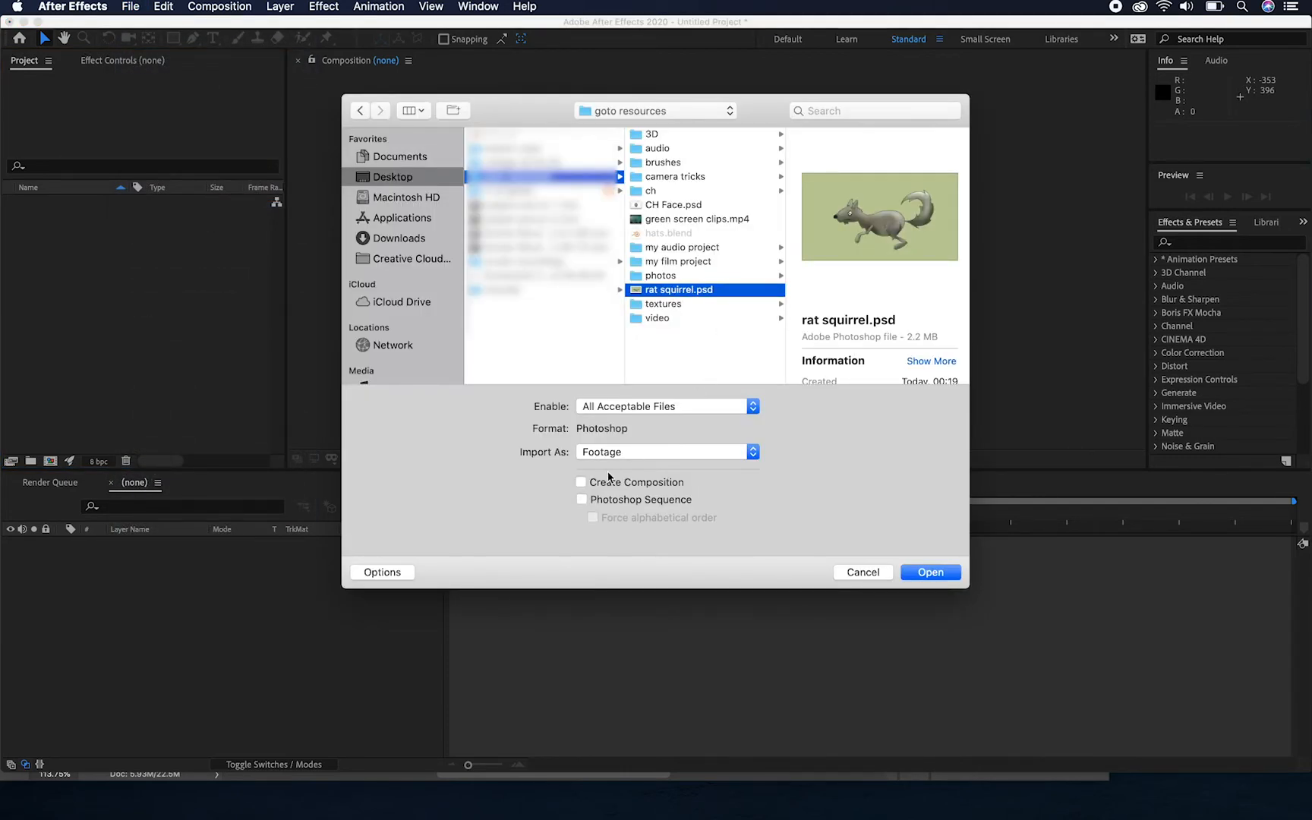
left_click(655, 451)
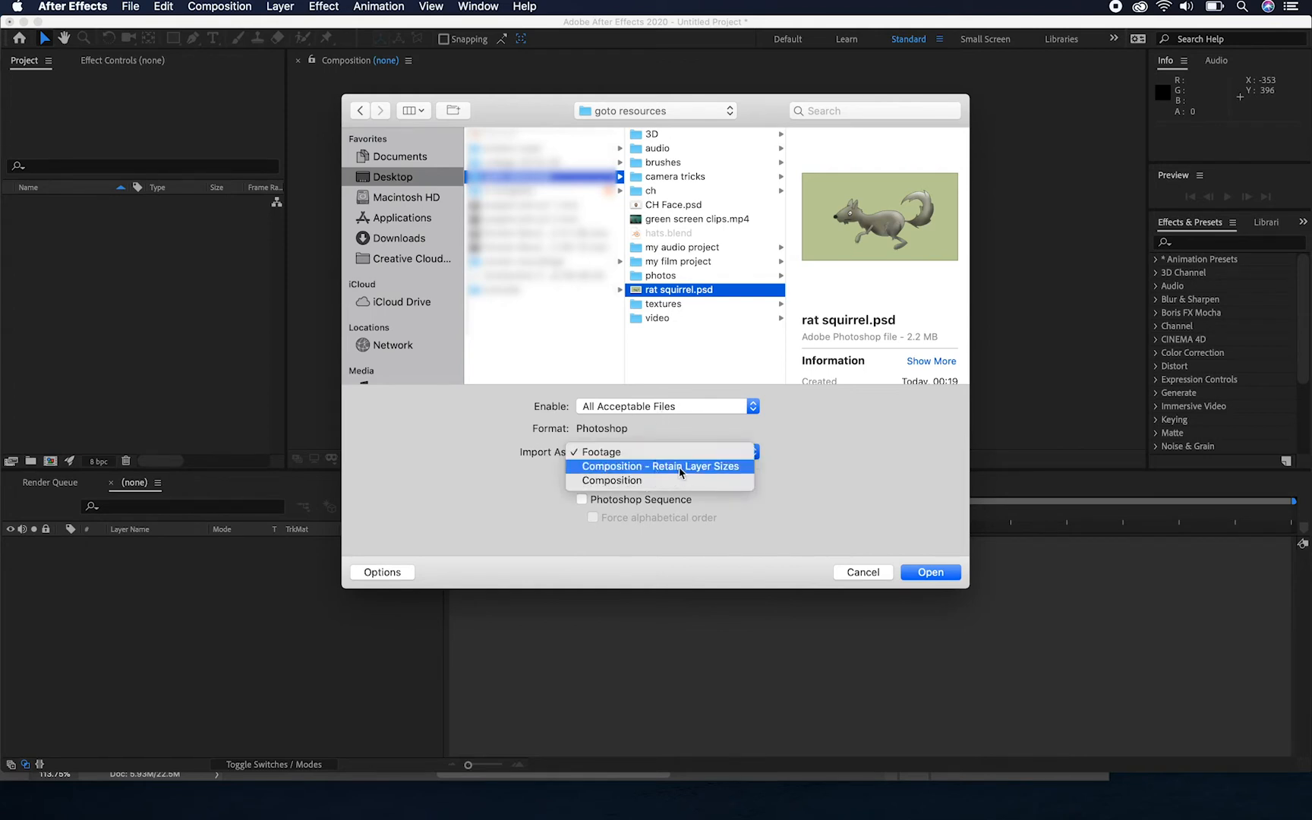
left_click(680, 472)
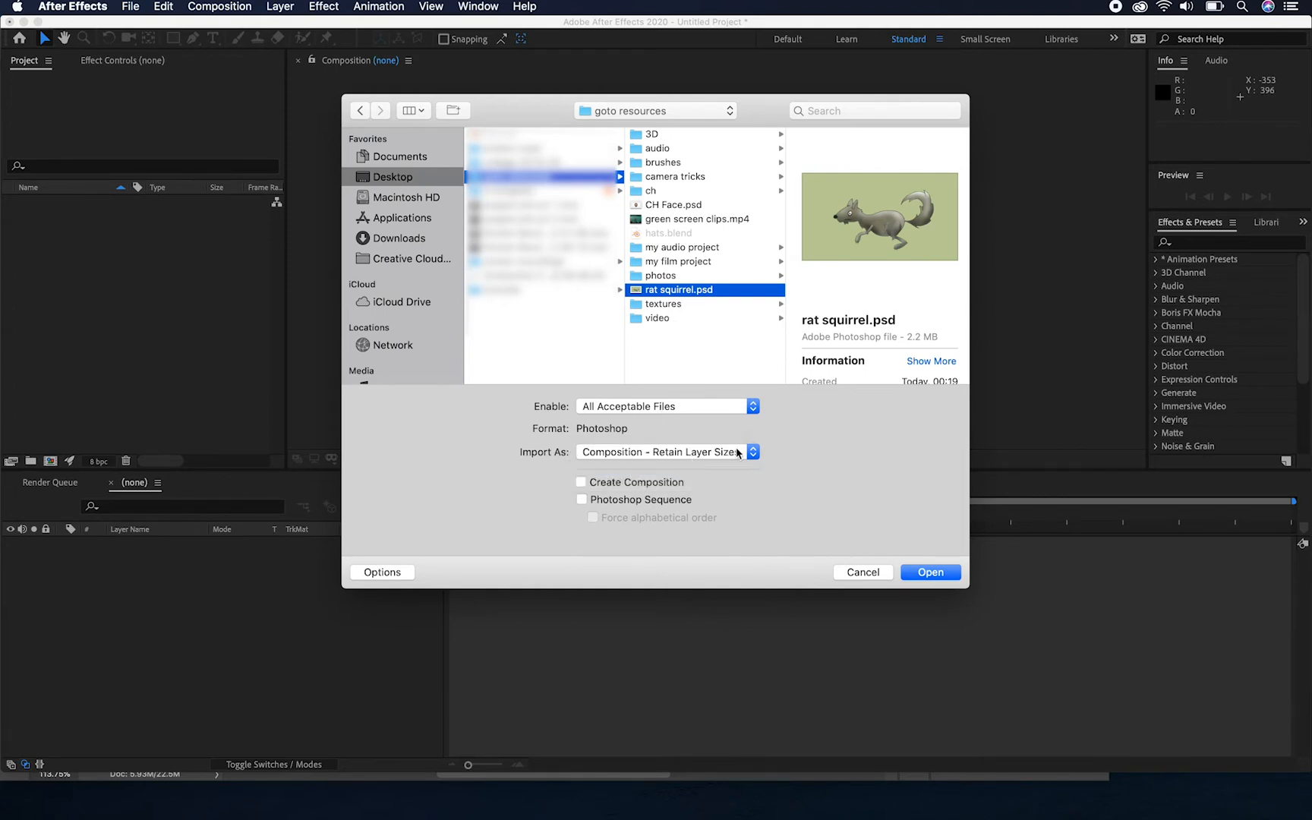
left_click(931, 573)
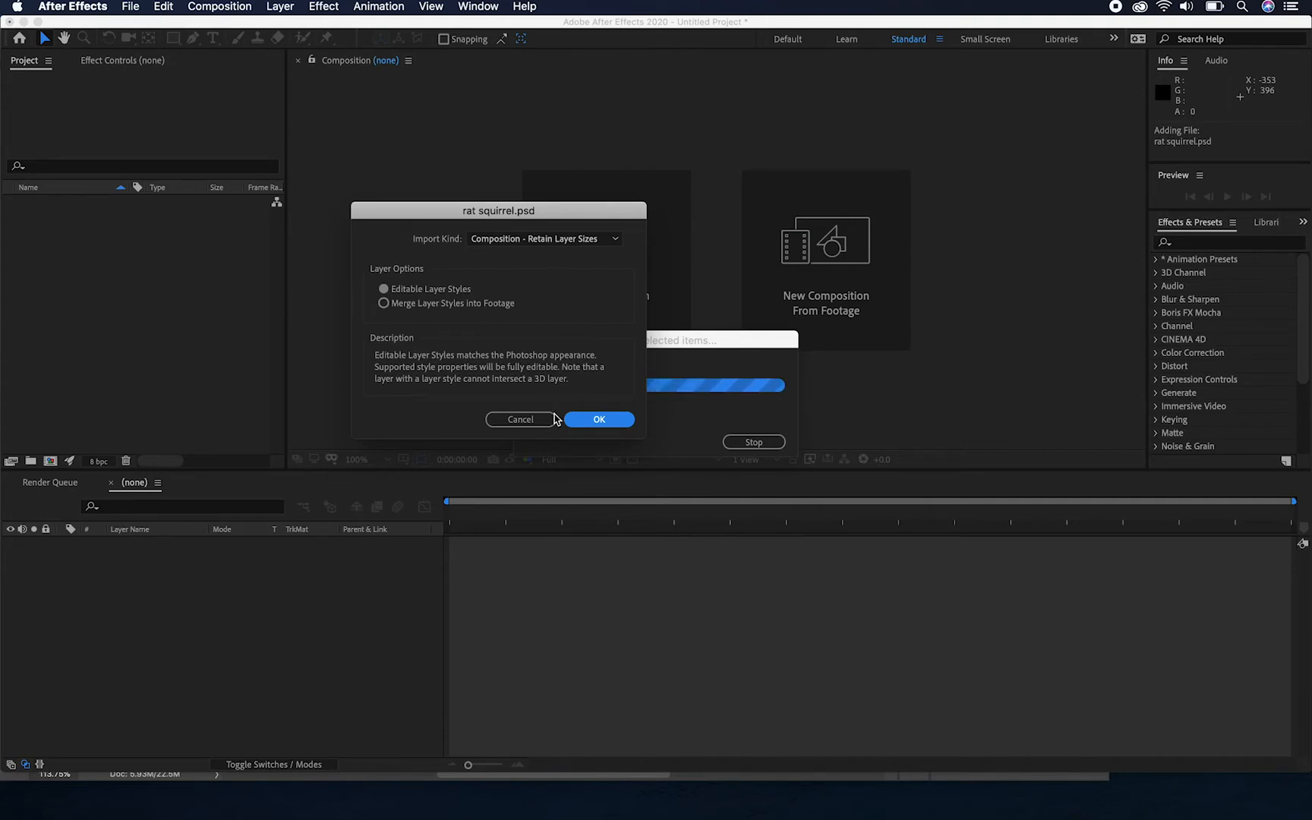
left_click(589, 422)
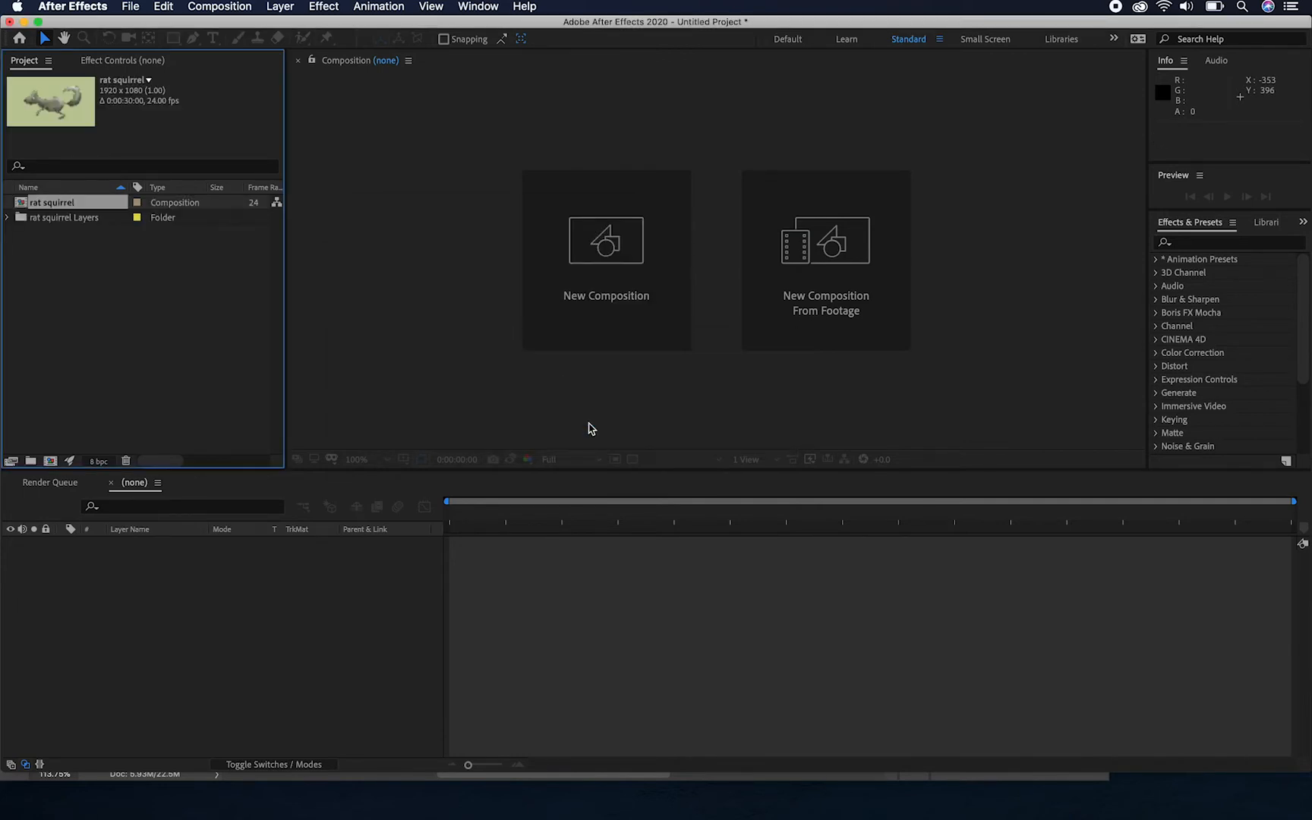
Check the contents of the rat squirrel Layers folder and open the rat squirrel composition
left_click(7, 218)
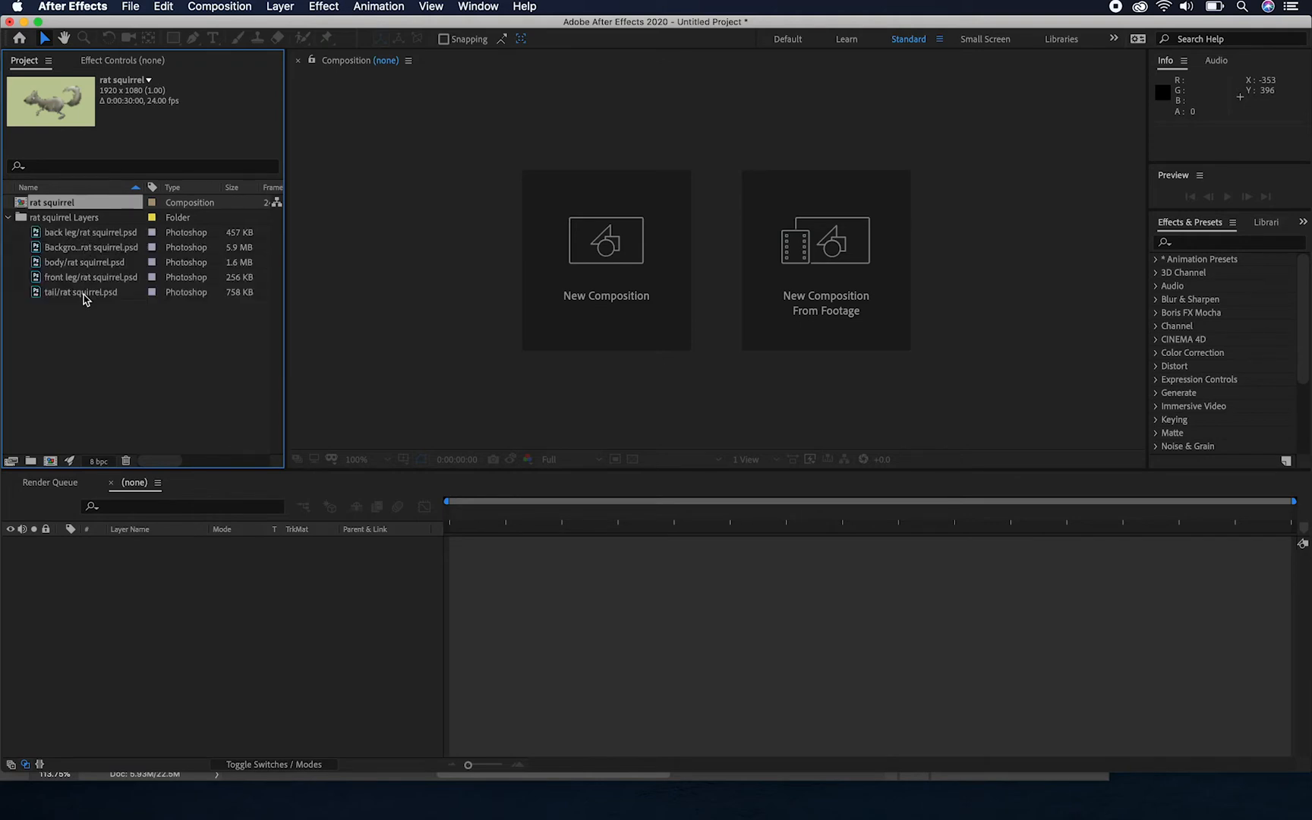
left_click(7, 219)
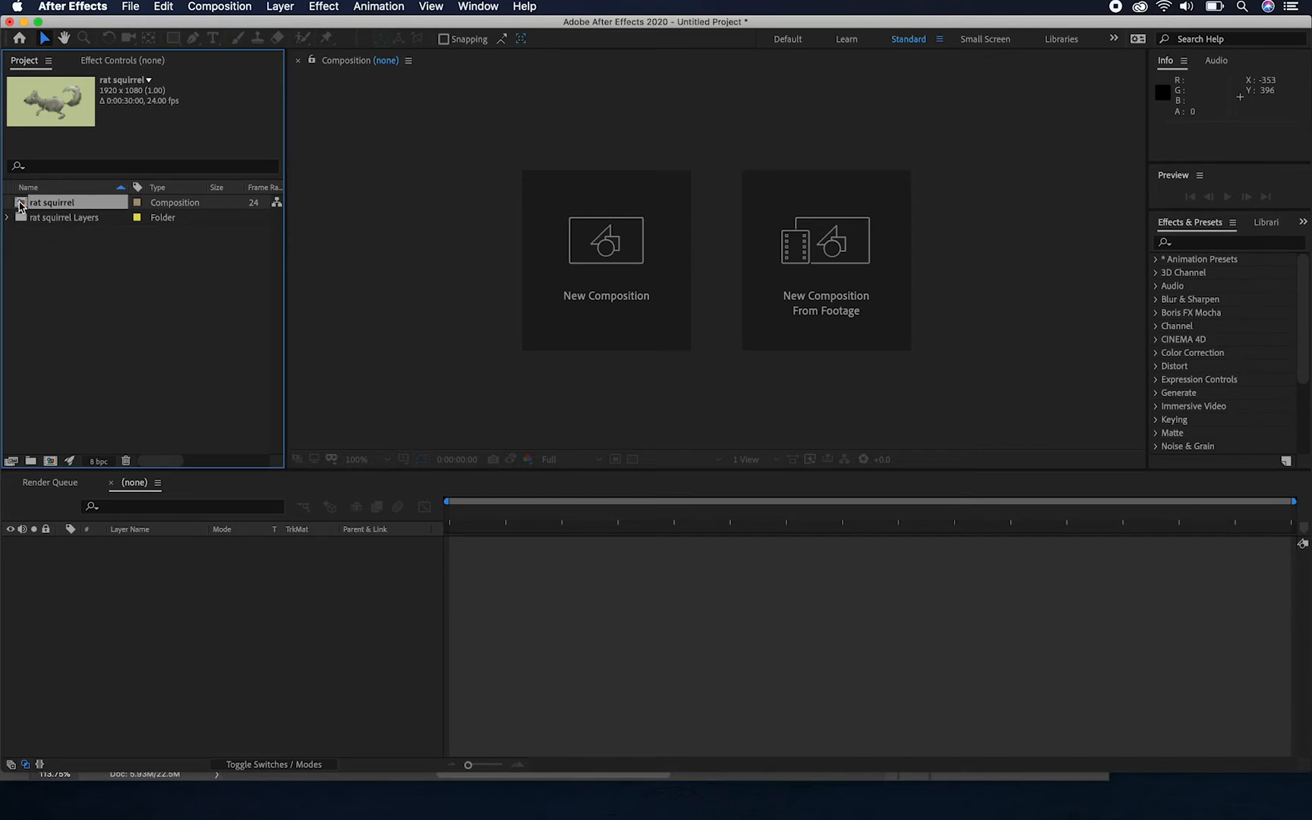
double_click(21, 203)
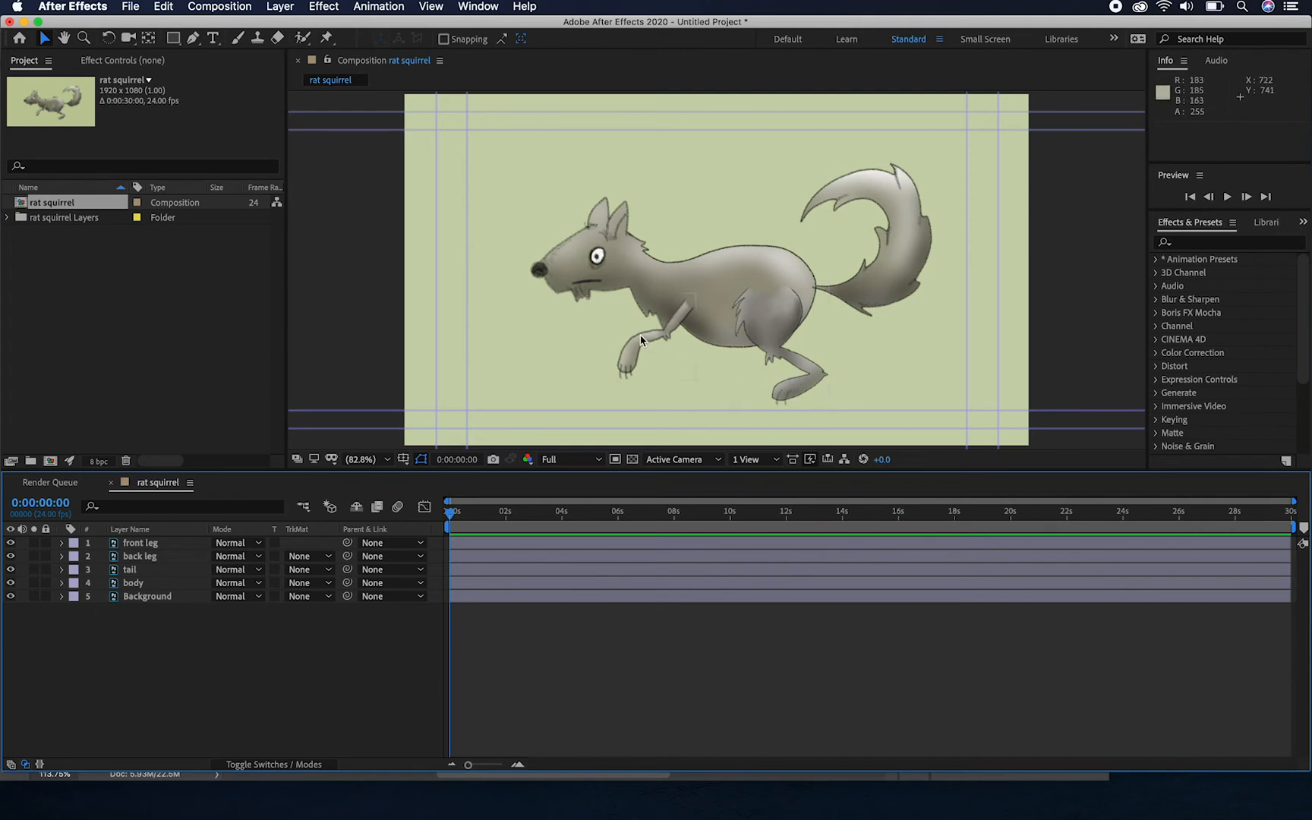
Duplicate the front leg and back leg layers in the rat squirrel composition
left_click(177, 543)
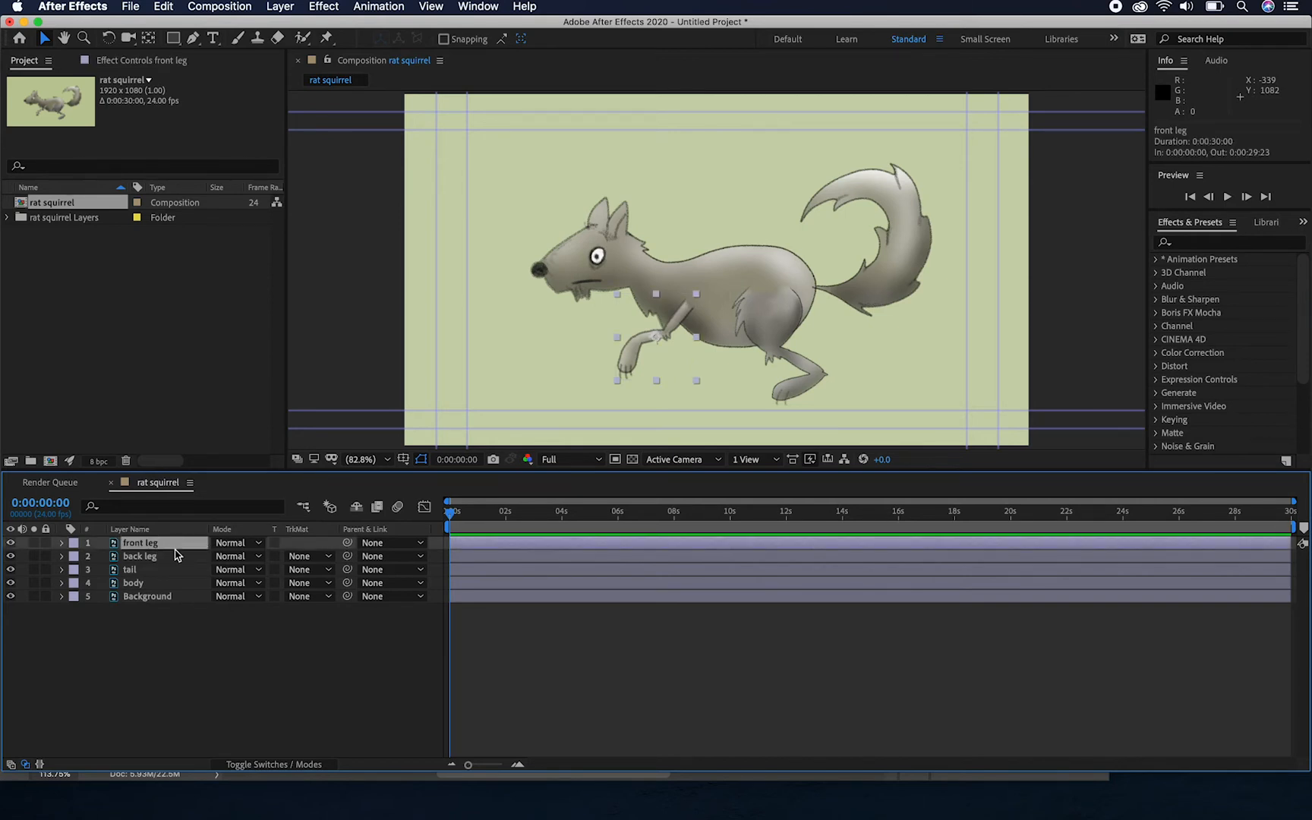
left_click(175, 555, "shift")
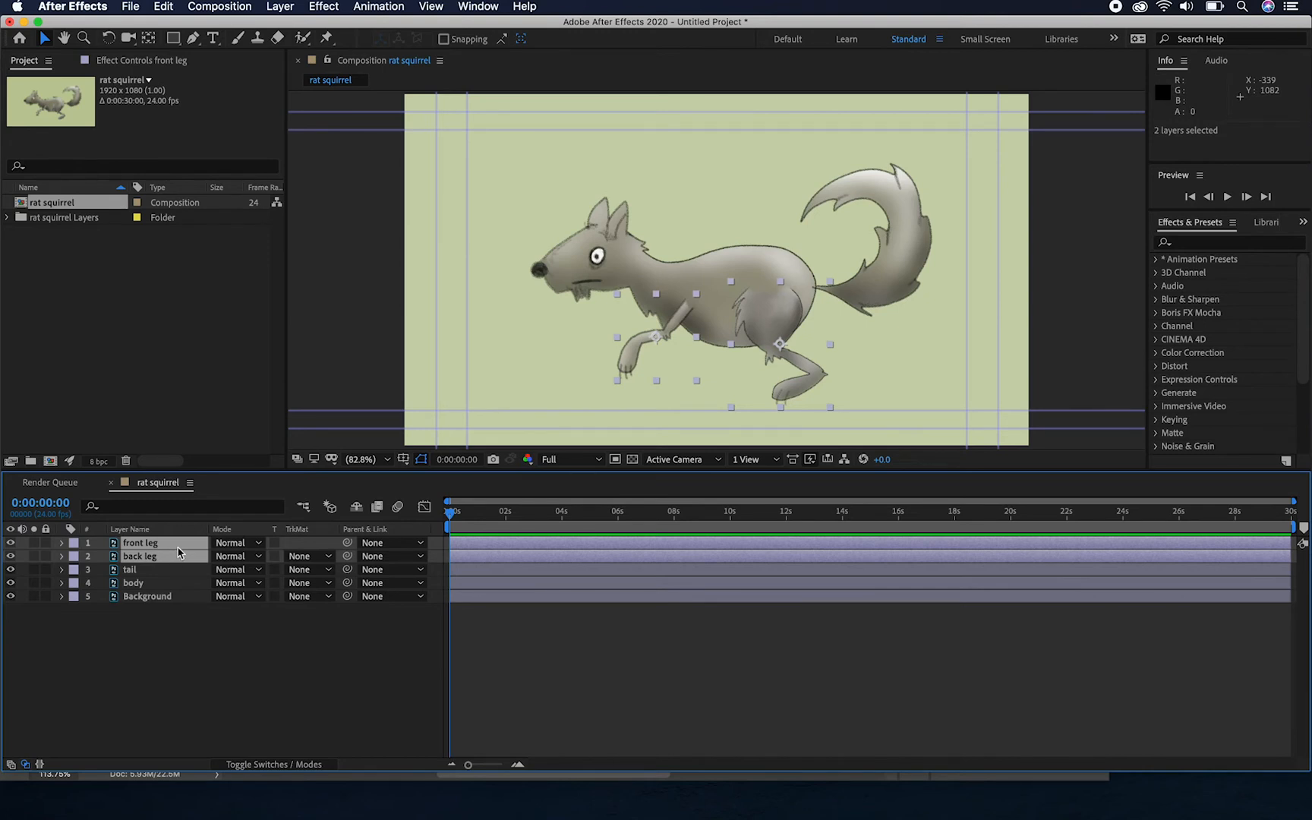
key("ctrl+d")
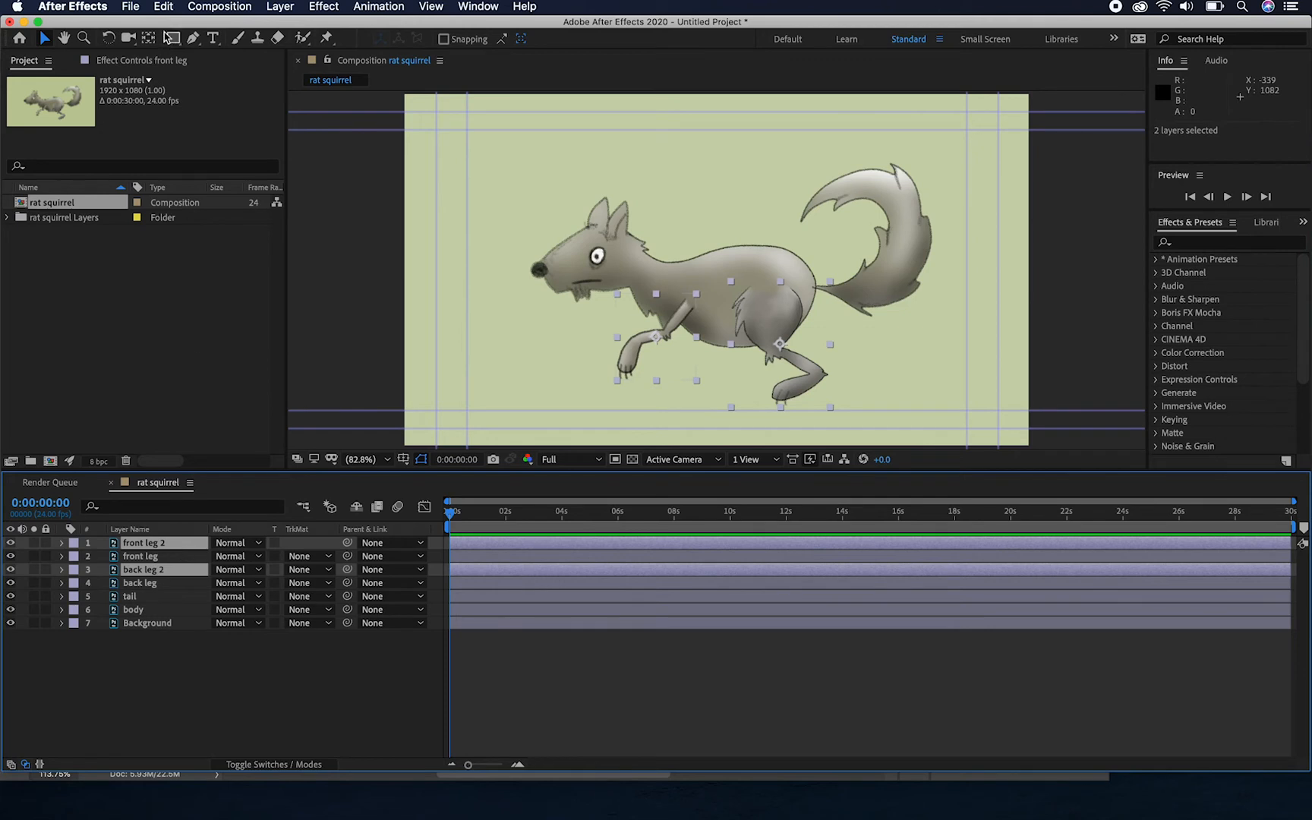
left_click(163, 6)
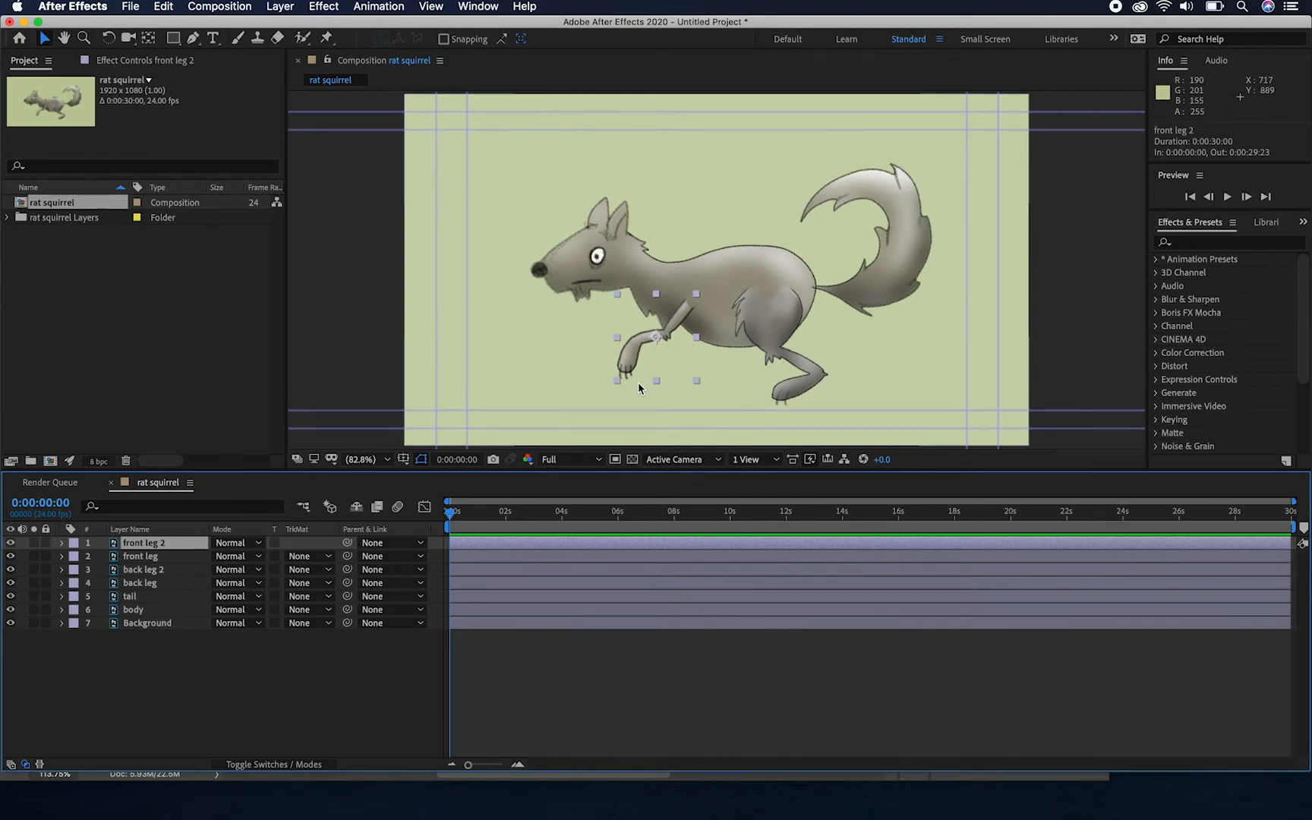
Shift front leg 2 horizontally to position 709, 745.5 and place its layer directly above Background, behind the body
key("Left")
key("Left")
key("Left")
key("Left")
key("Left")
key("Left")
key("Left")
key("Left")
key("Left")
key("Left")
key("Left")
key("Left")
key("Left")
key("Left")
key("Left")
key("Left")
key("Left")
key("Left")
key("Left")
key("Left")
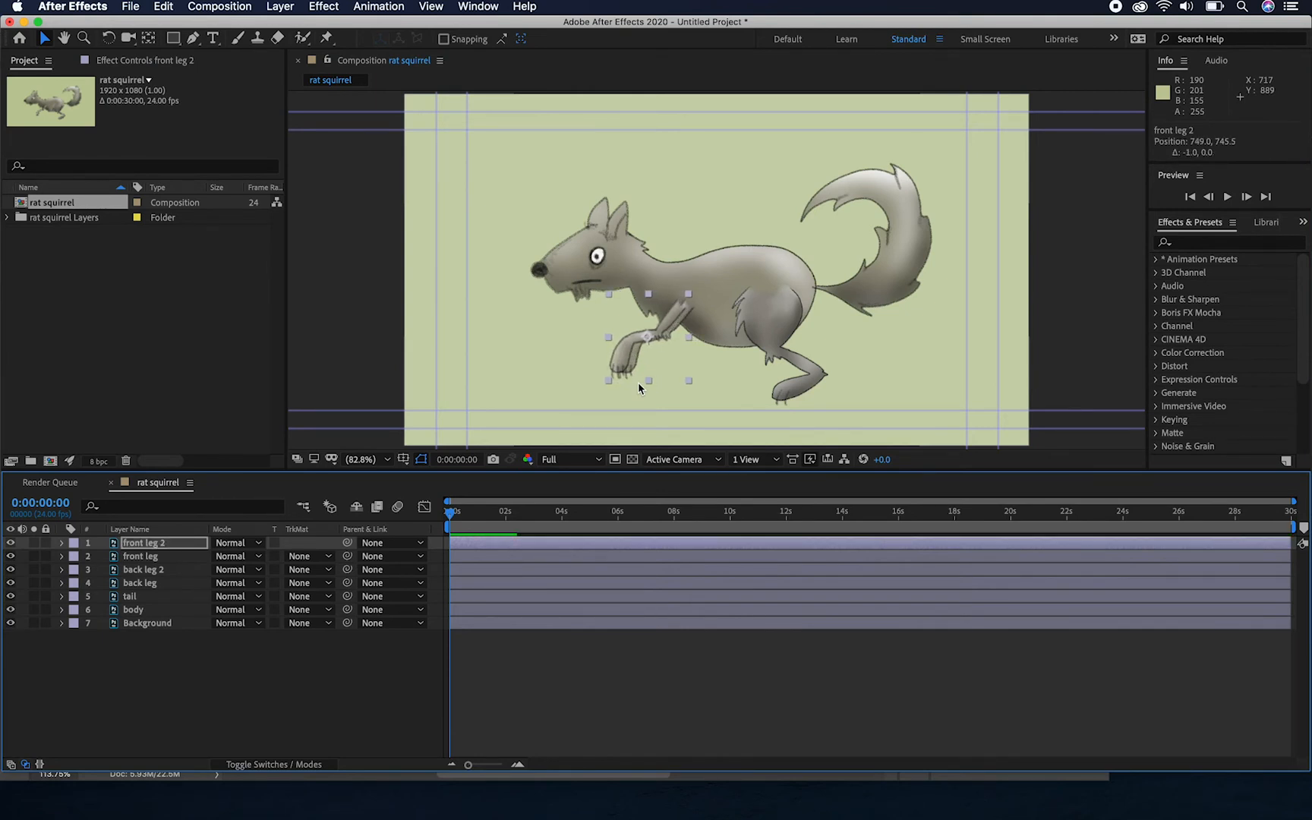
key("Left")
key("Left")
key("Left")
key("Left")
key("Left")
key("Left")
key("Left")
key("Left")
key("Left")
key("Left")
key("Left")
key("Left")
key("Left")
key("Left")
key("Left")
key("Left")
key("Left")
key("Left")
key("Left")
key("Left")
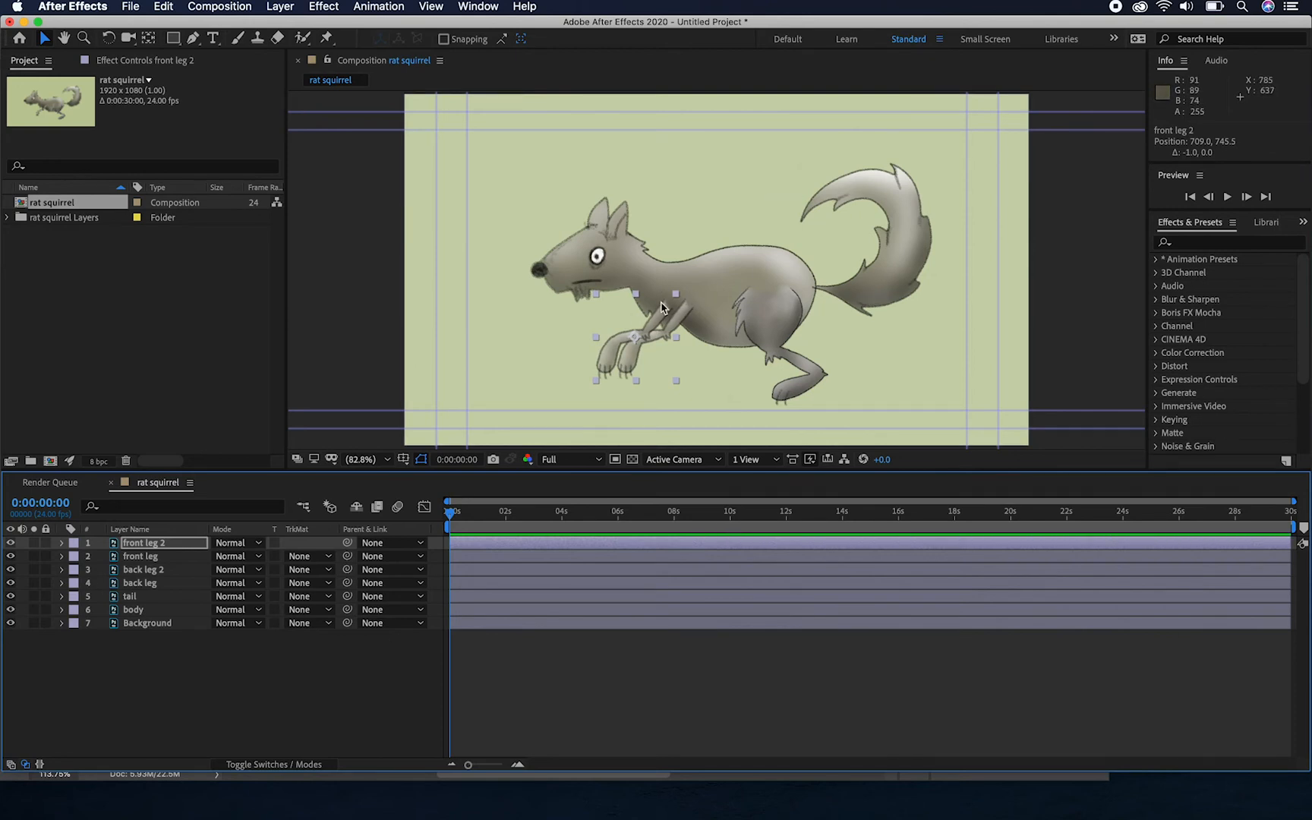
left_click_drag(114, 543, 123, 622)
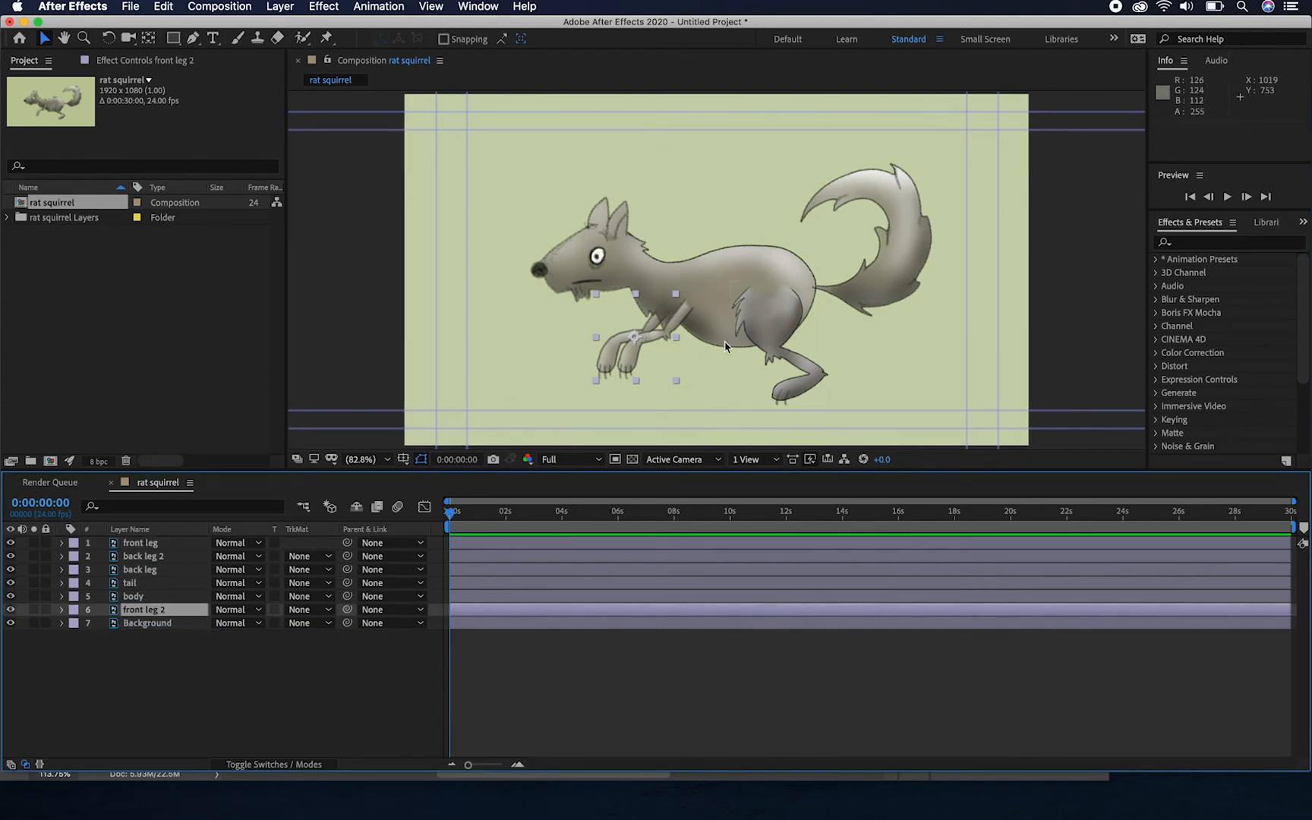
Shift back leg 2 horizontally to position 1074, 767.5 and place its layer directly above Background, behind the body
left_click(157, 562)
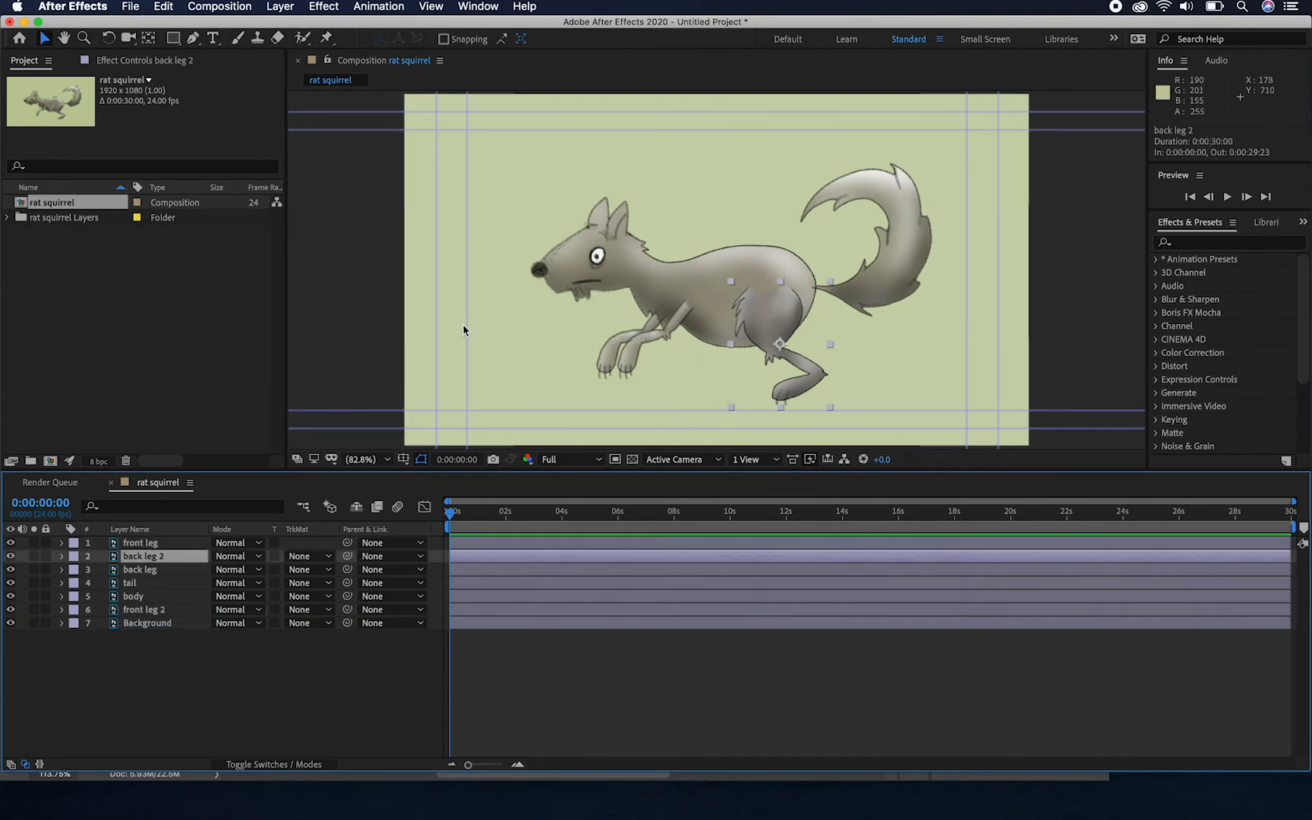
key("shift+Left")
key("shift+Left")
key("shift+Left")
key("shift+Left")
key("shift+Left")
key("shift+Left")
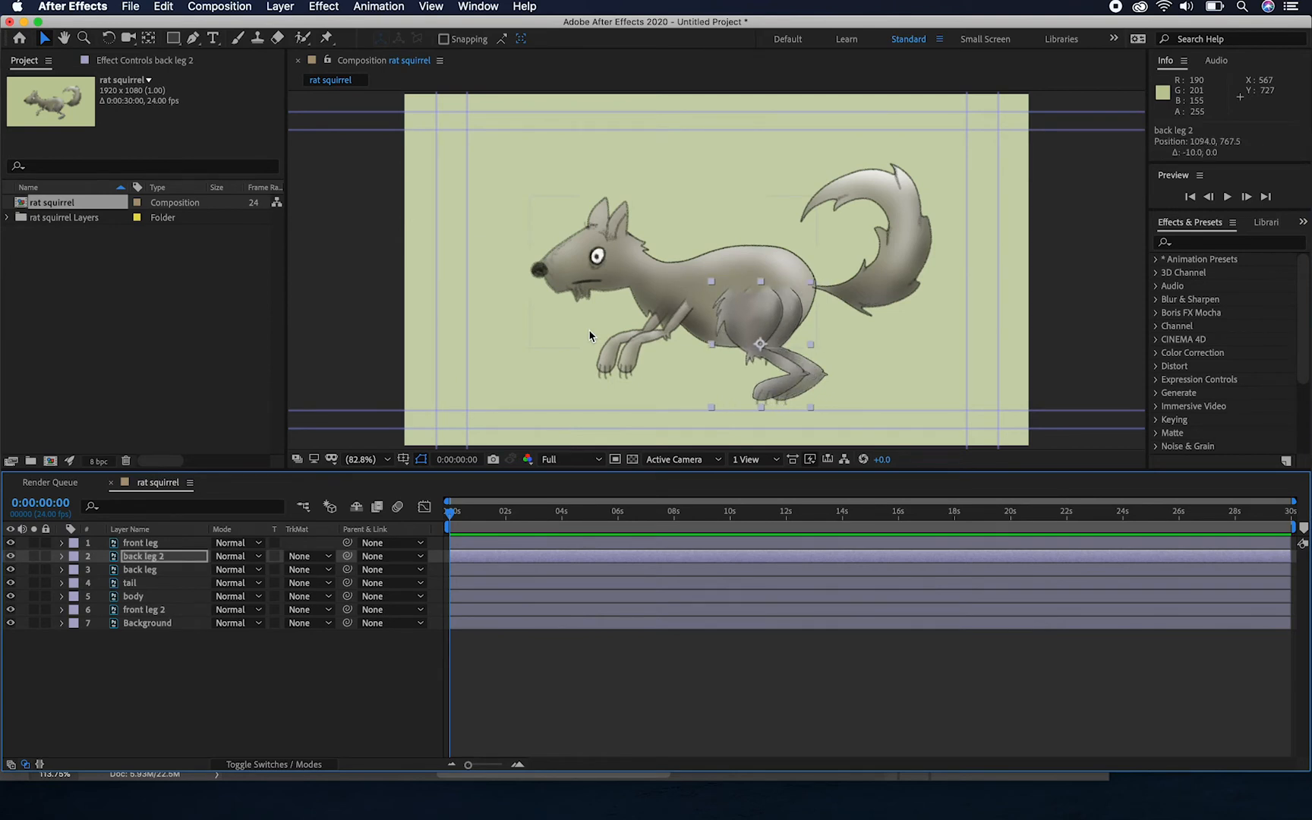
key("shift+Left")
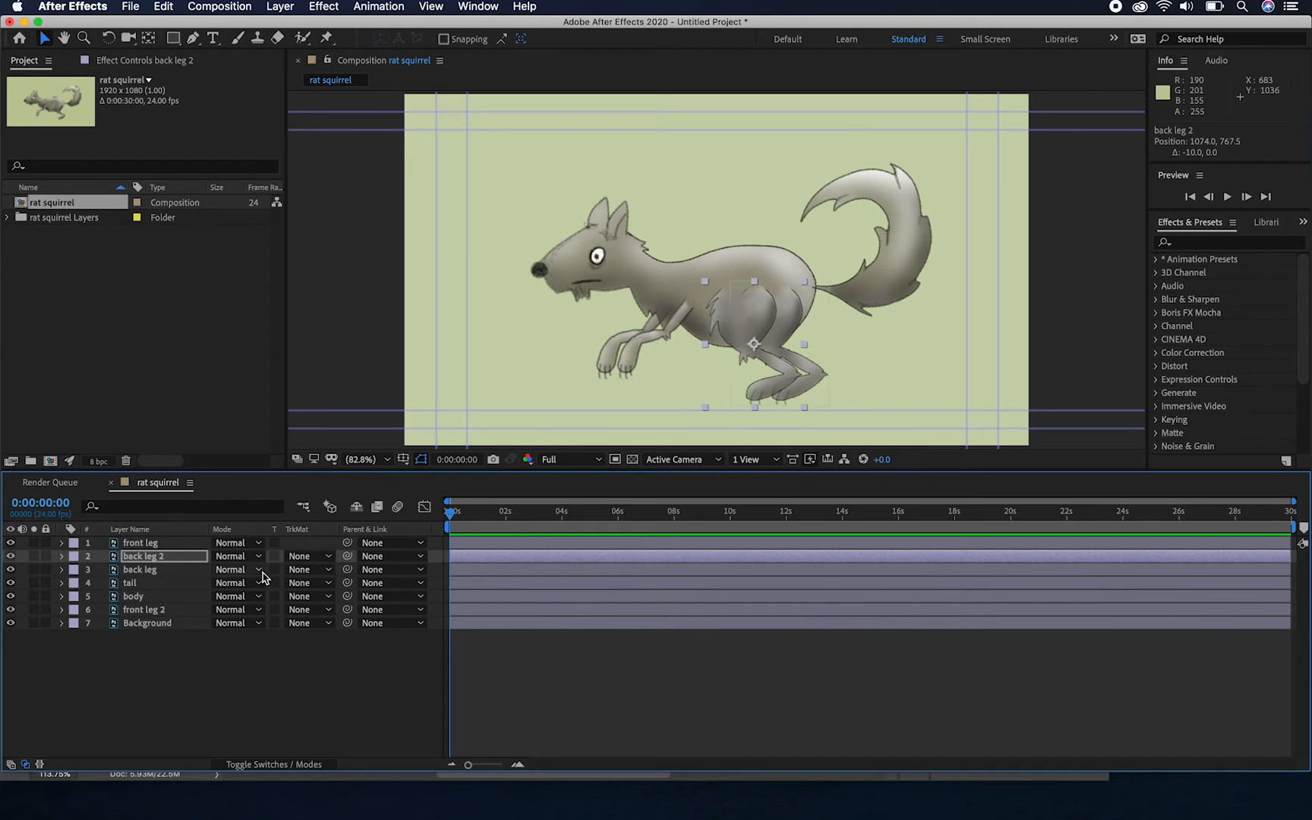
left_click(114, 560)
left_click_drag(115, 559, 129, 619)
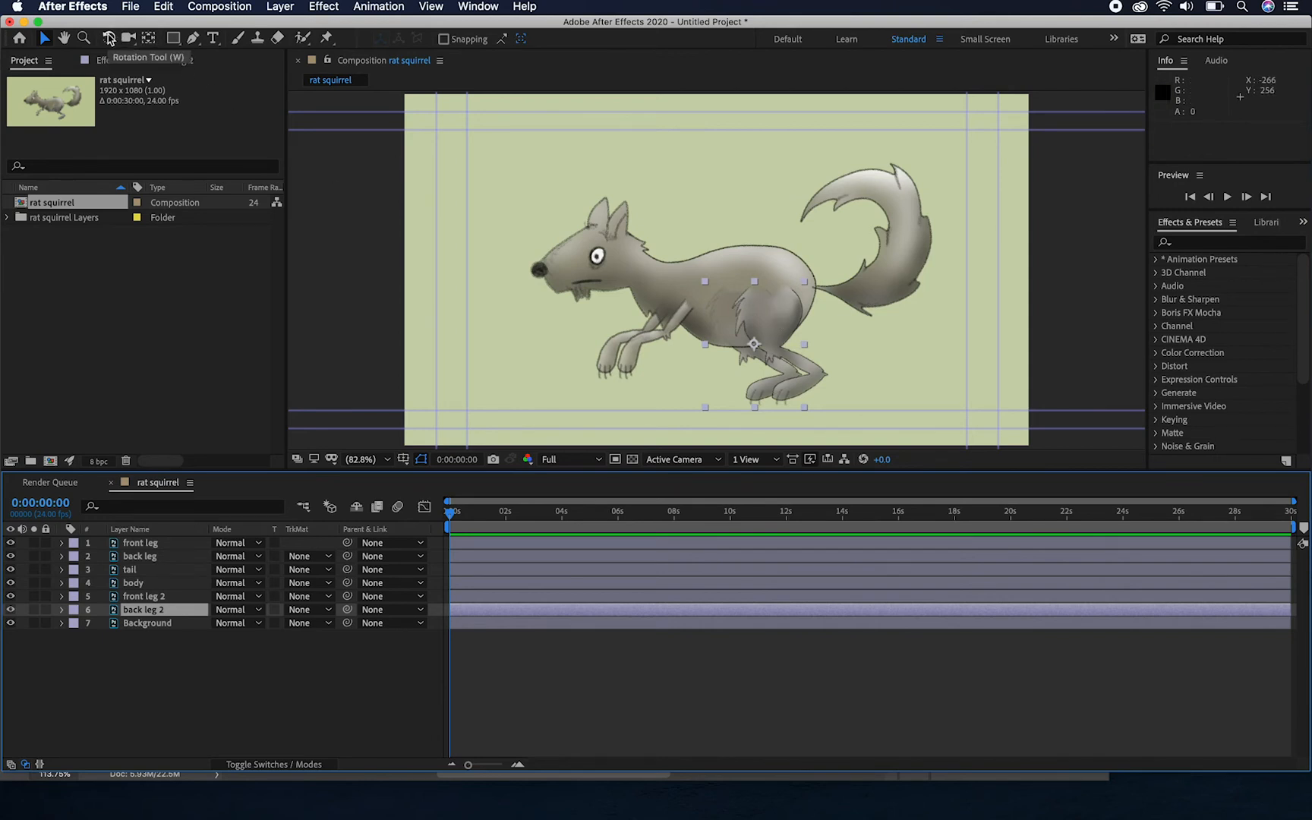
Try rotating back leg 2 about its default centre anchor point, and undo the rotation
left_click(109, 38)
left_click_drag(706, 410, 759, 297)
key("super+z")
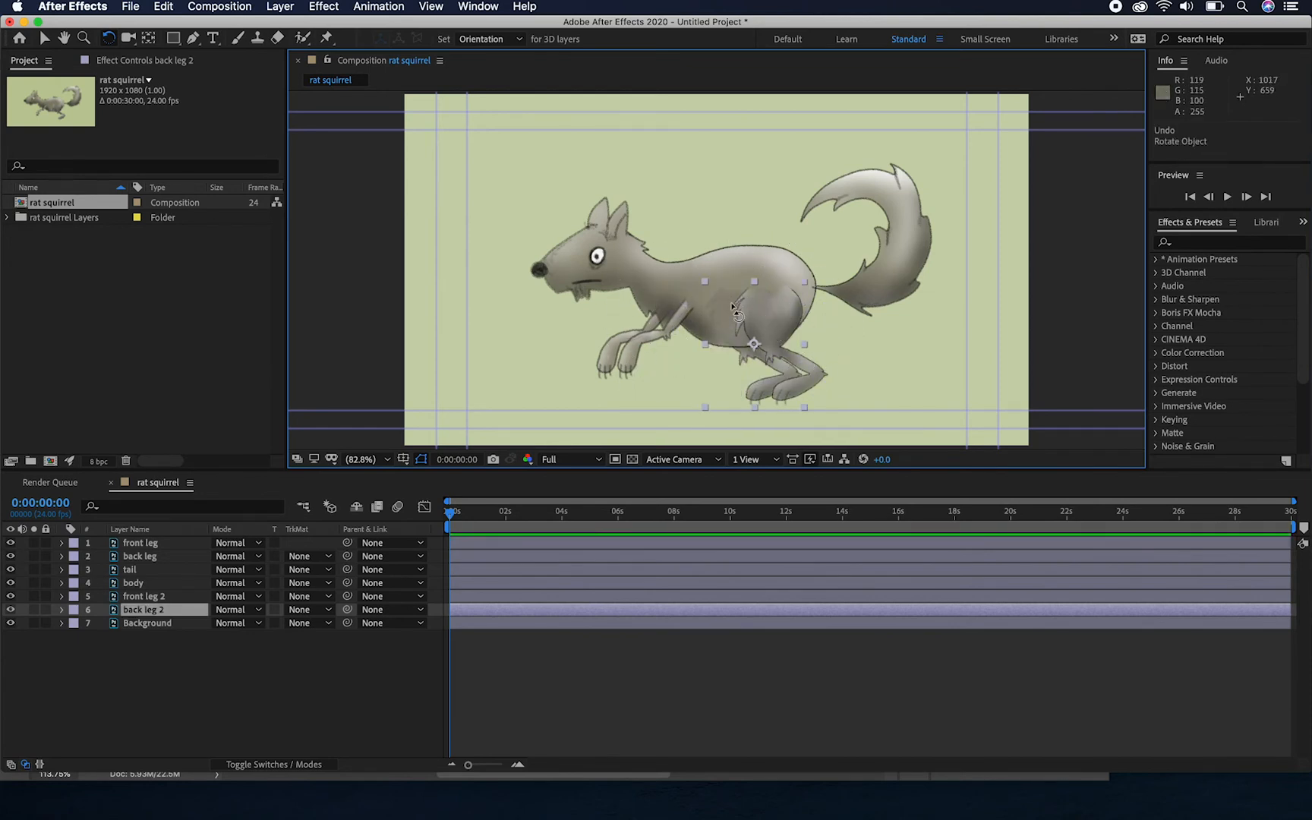
Move the anchor point of back leg 2 up to the hip joint with the Pan Behind tool
left_click(149, 39)
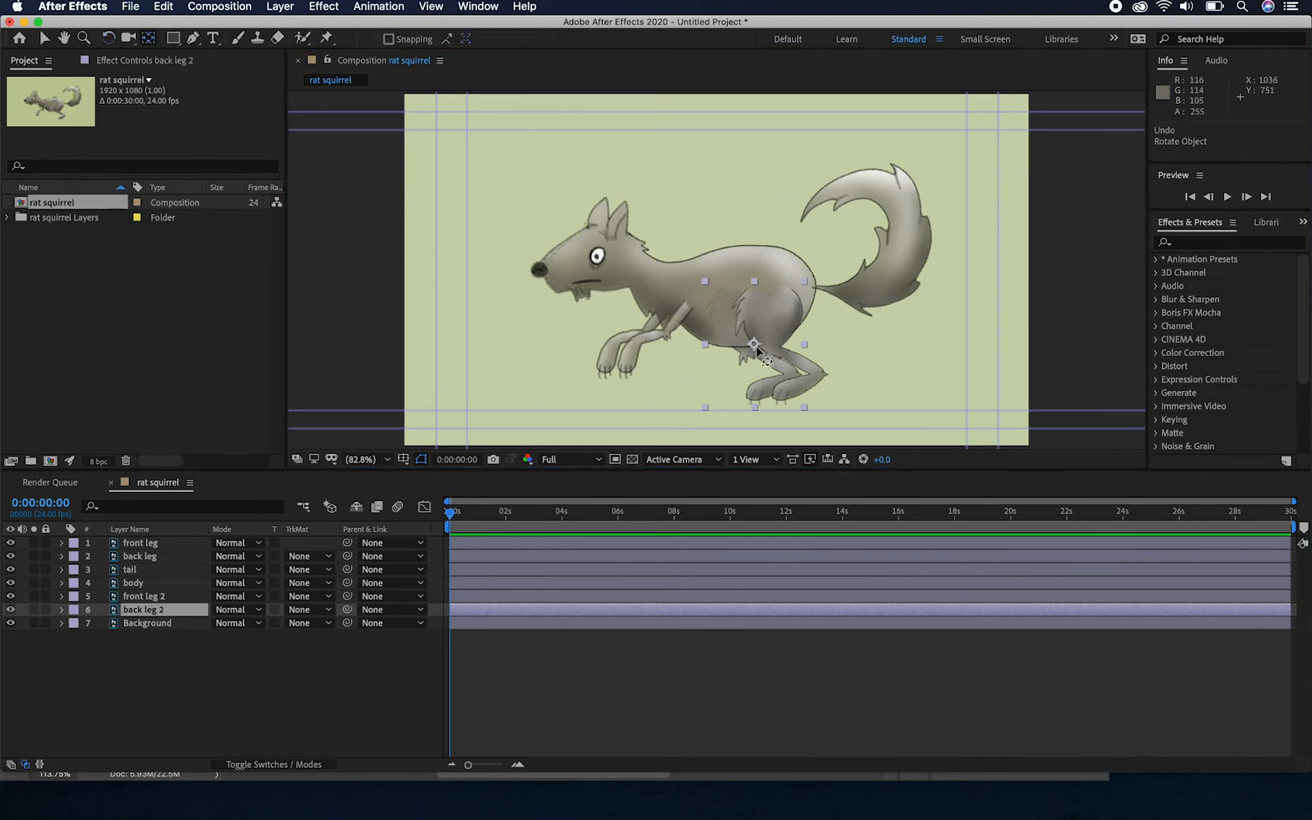
left_click_drag(754, 345, 741, 292)
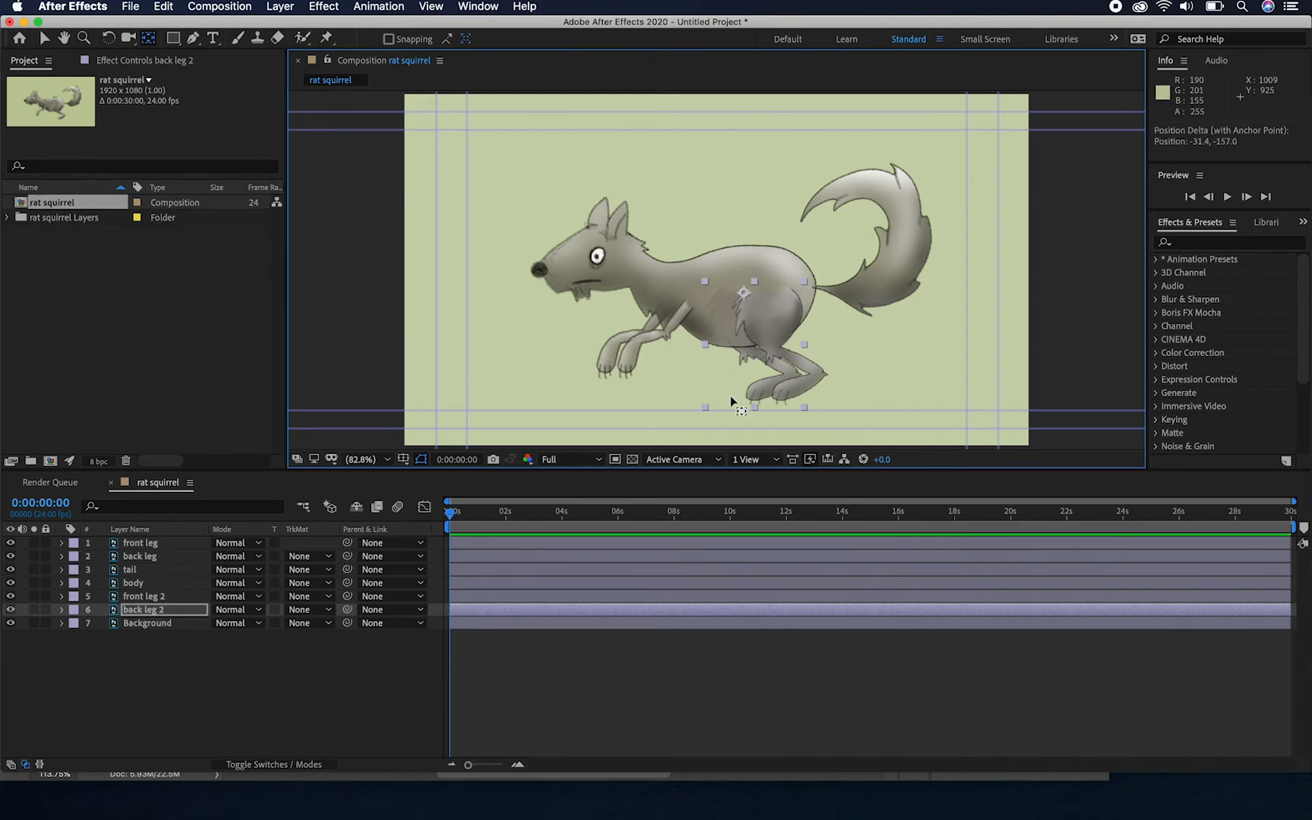
Test the hip pivot by rotating back leg 2 about -14.3°, and undo the rotation
left_click(107, 38)
left_click_drag(710, 405, 736, 396)
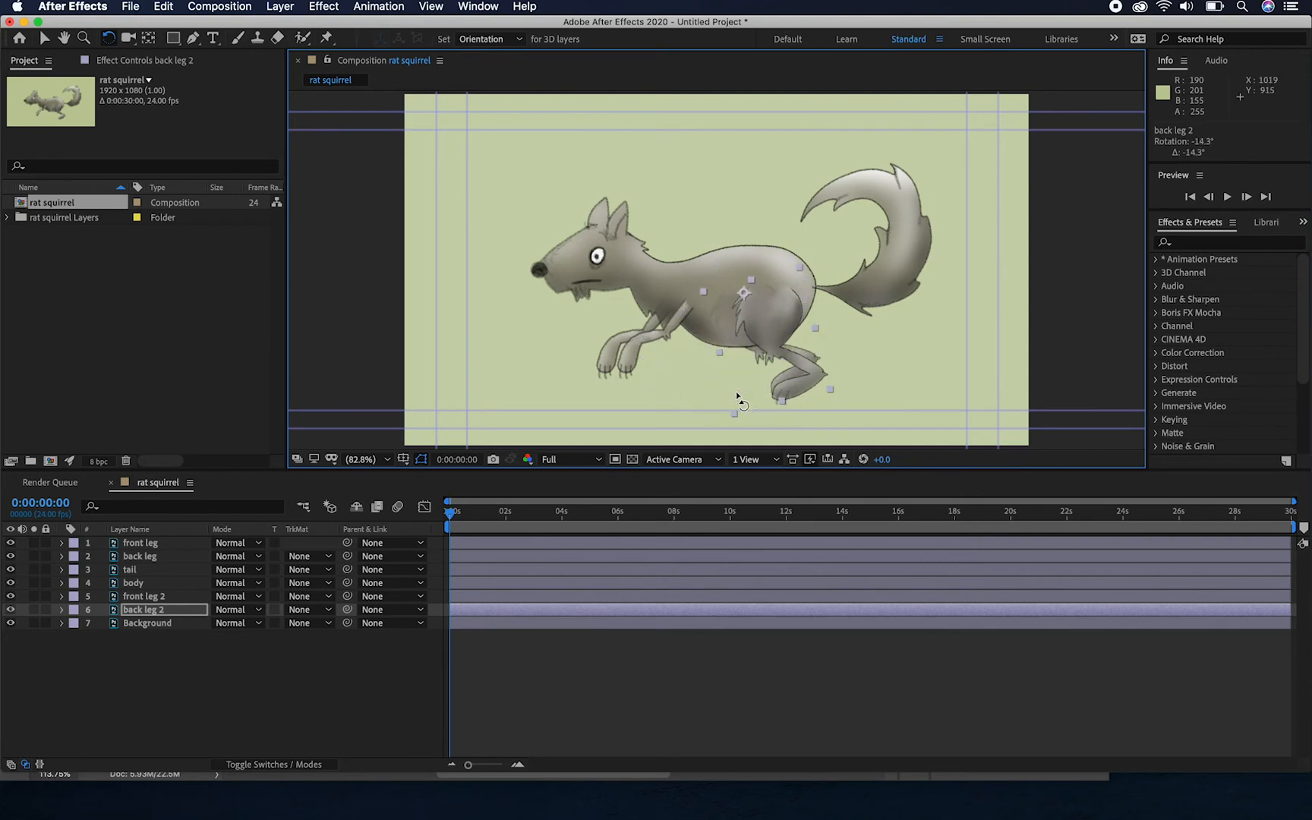
key("super+z")
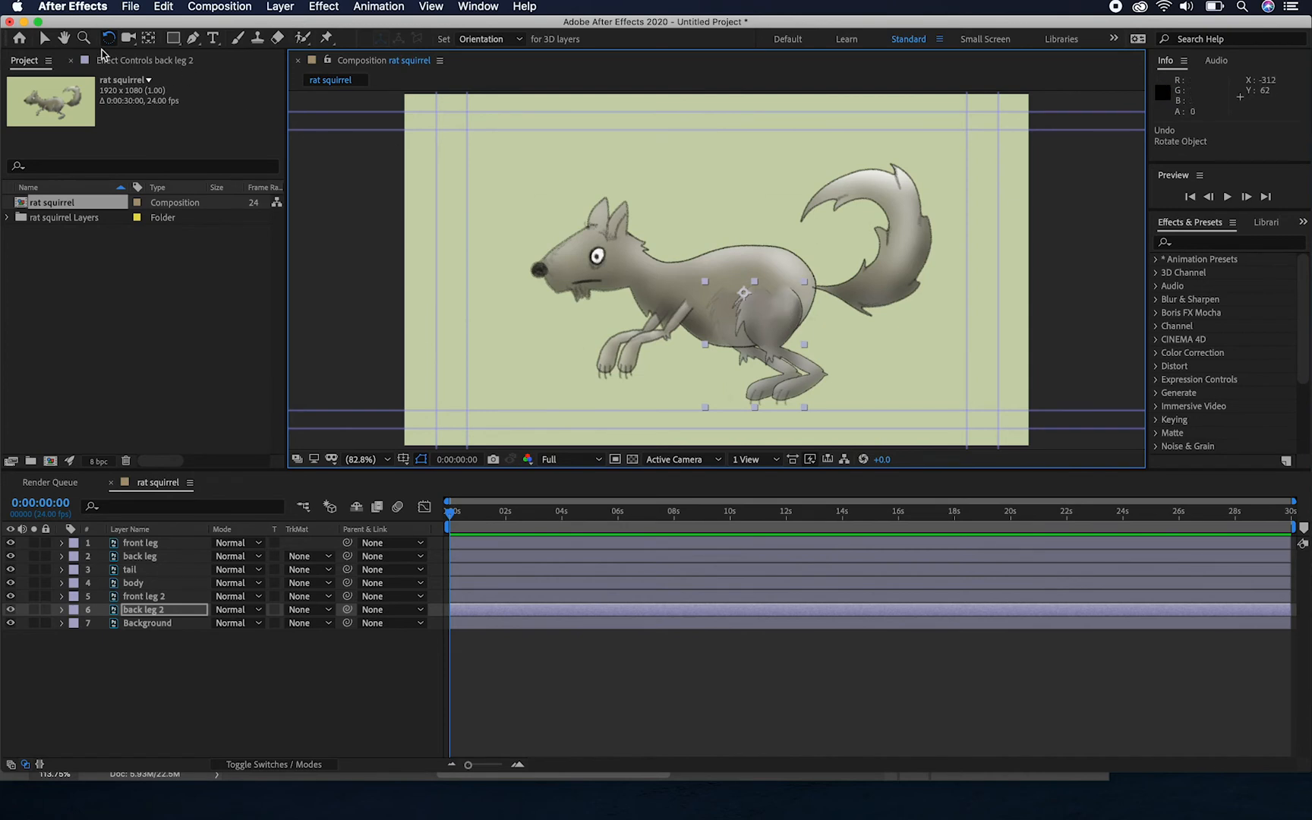
Move the front leg's anchor point to the shoulder and the back leg's anchor point to the hip
left_click(149, 37)
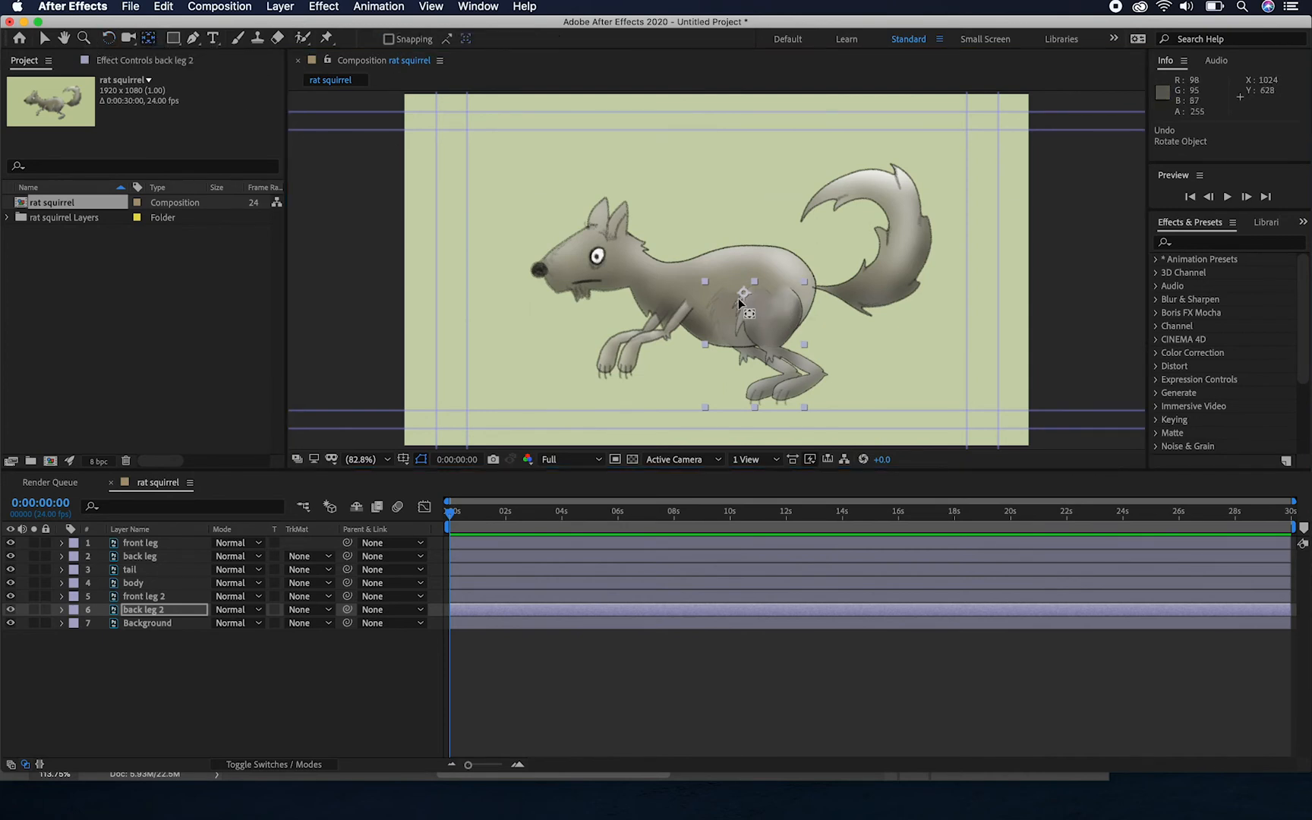
left_click(159, 545)
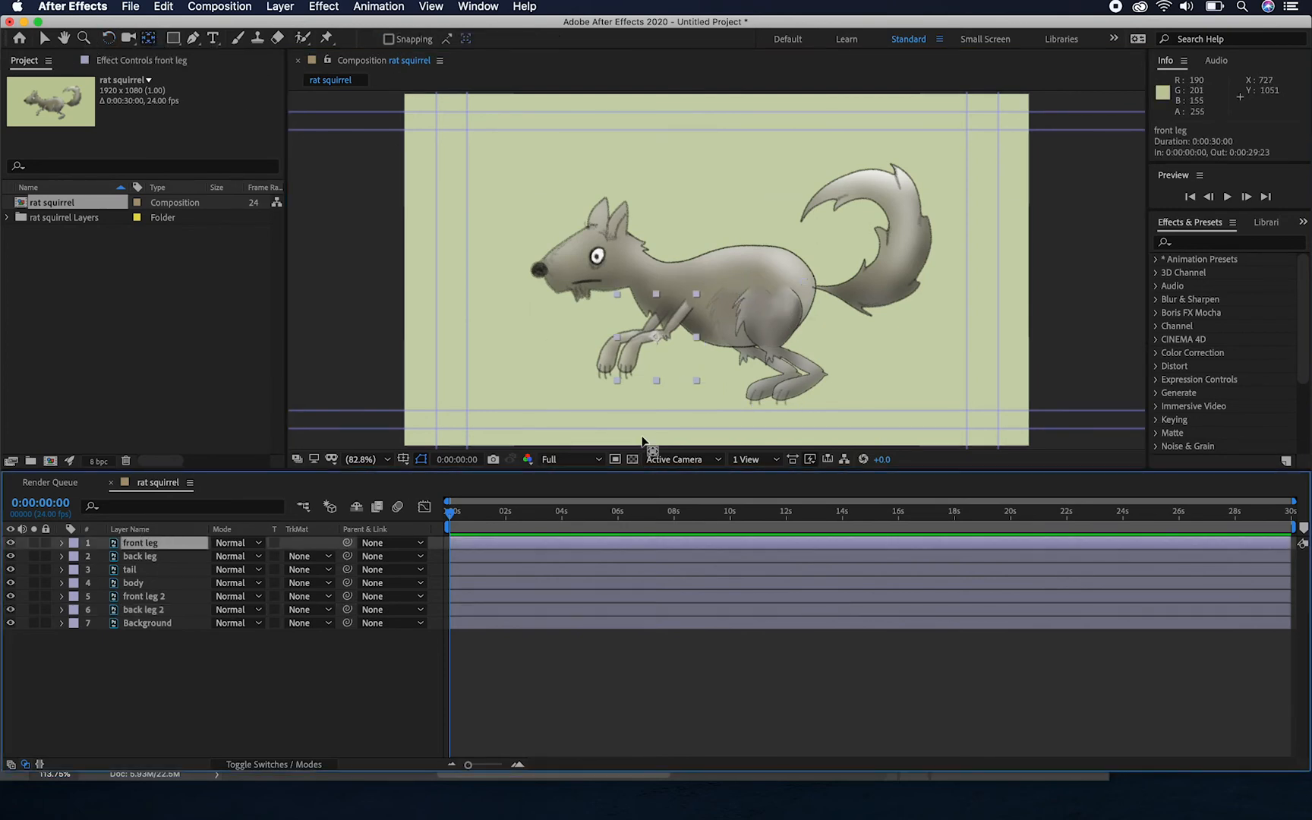
left_click_drag(652, 336, 690, 302)
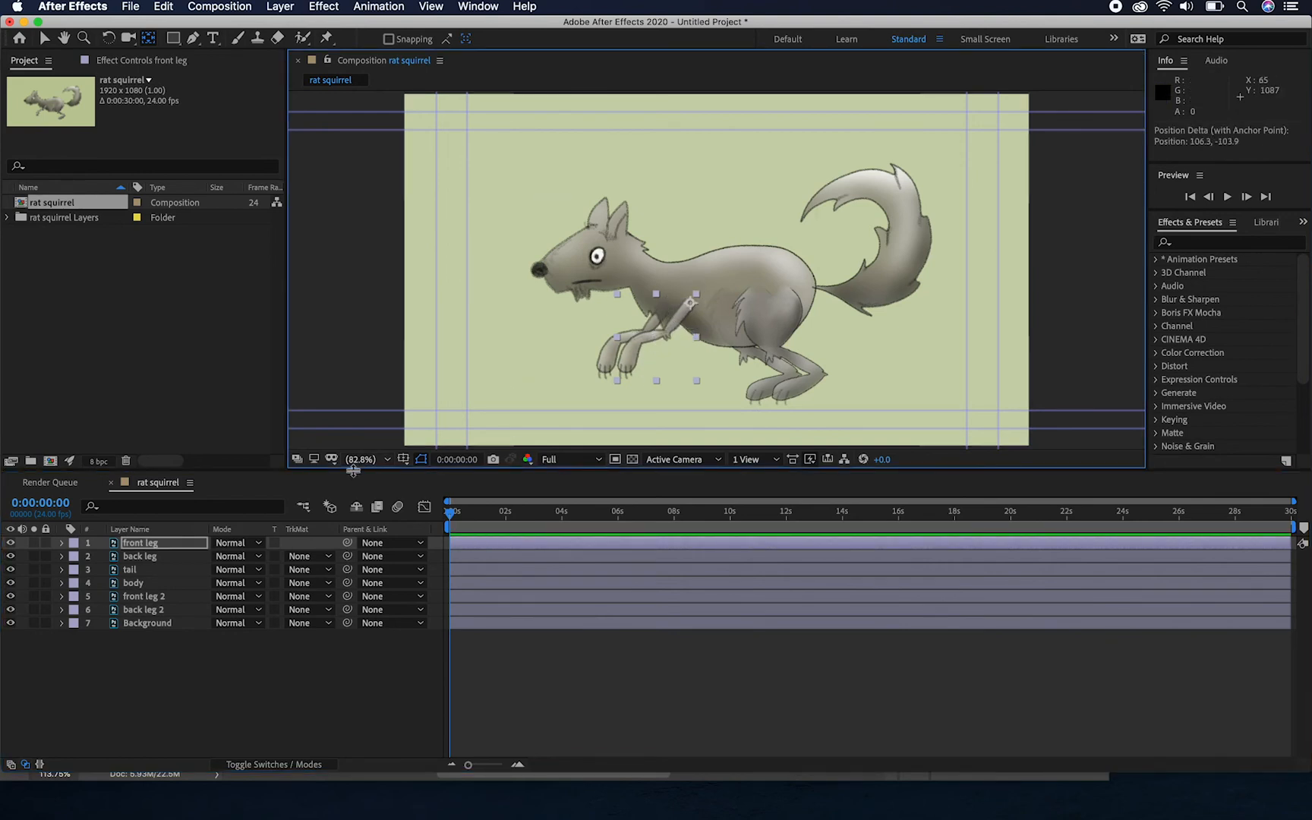
left_click(168, 556)
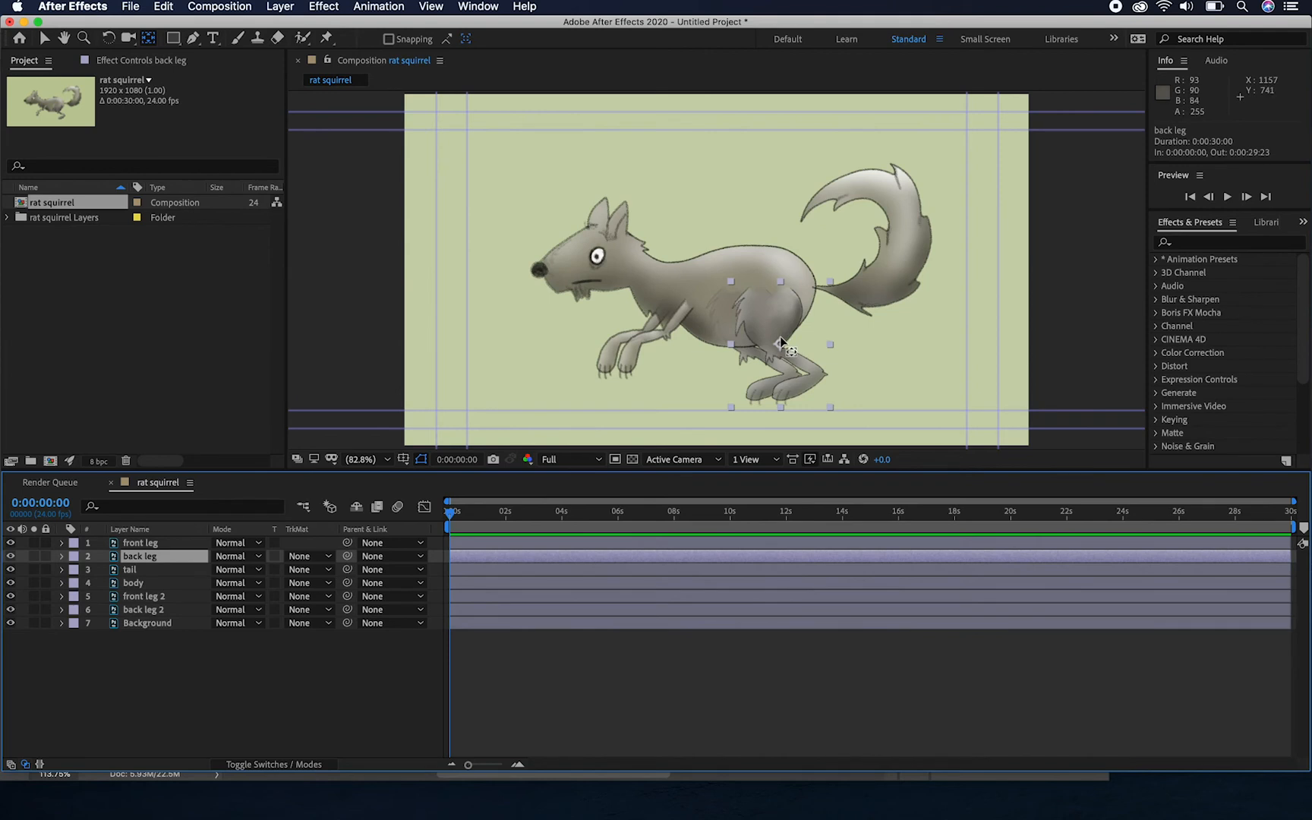
left_click_drag(780, 340, 770, 288)
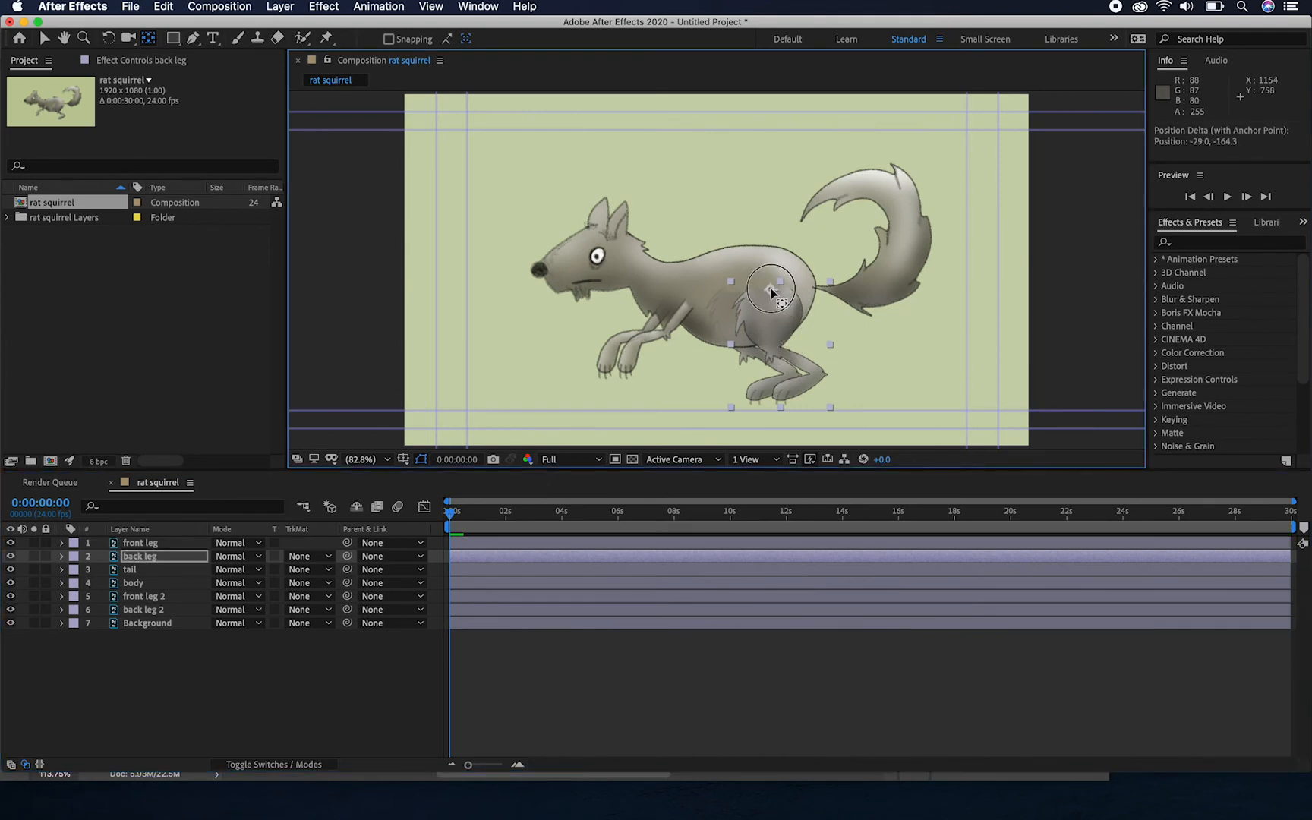
Move the tail's anchor point to where it joins the body and front leg 2's anchor point to the shoulder
left_click(149, 571)
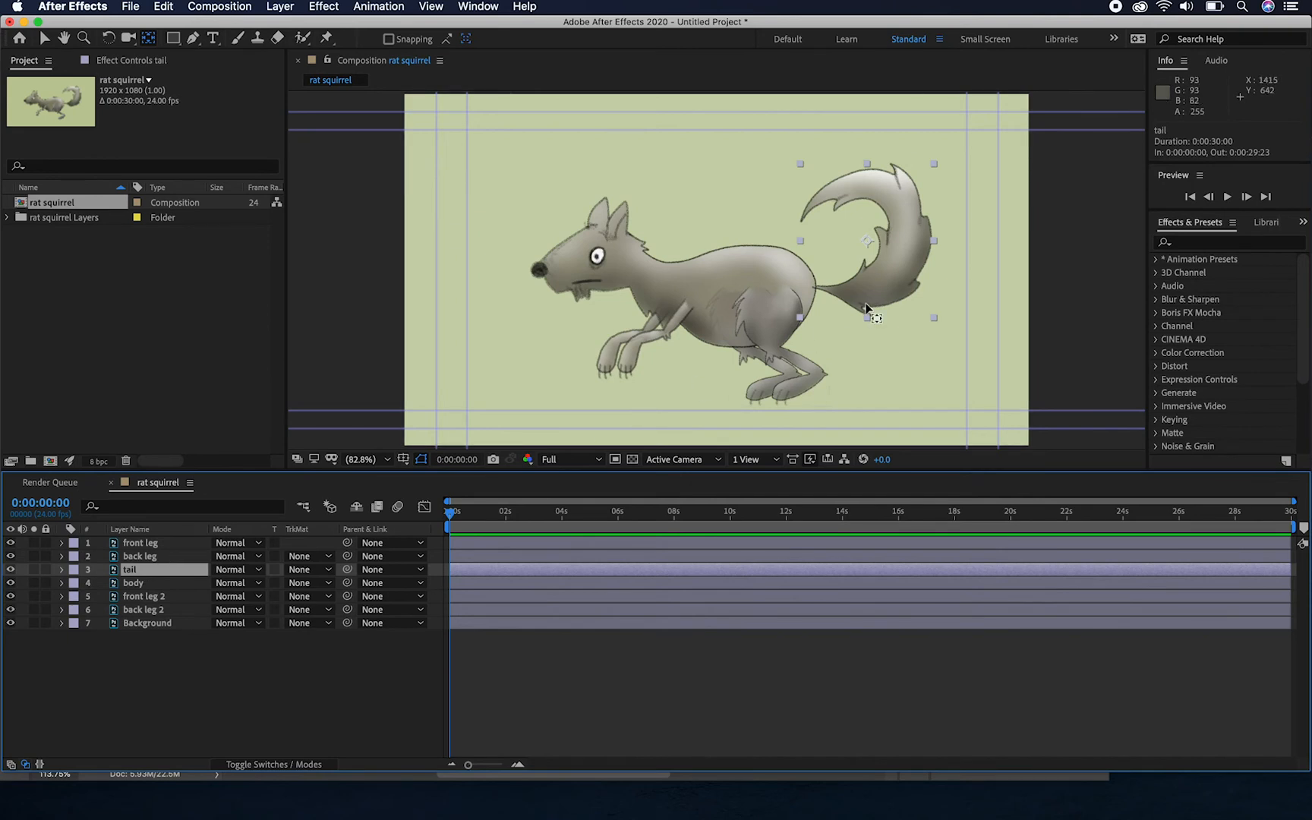
left_click_drag(864, 240, 816, 288)
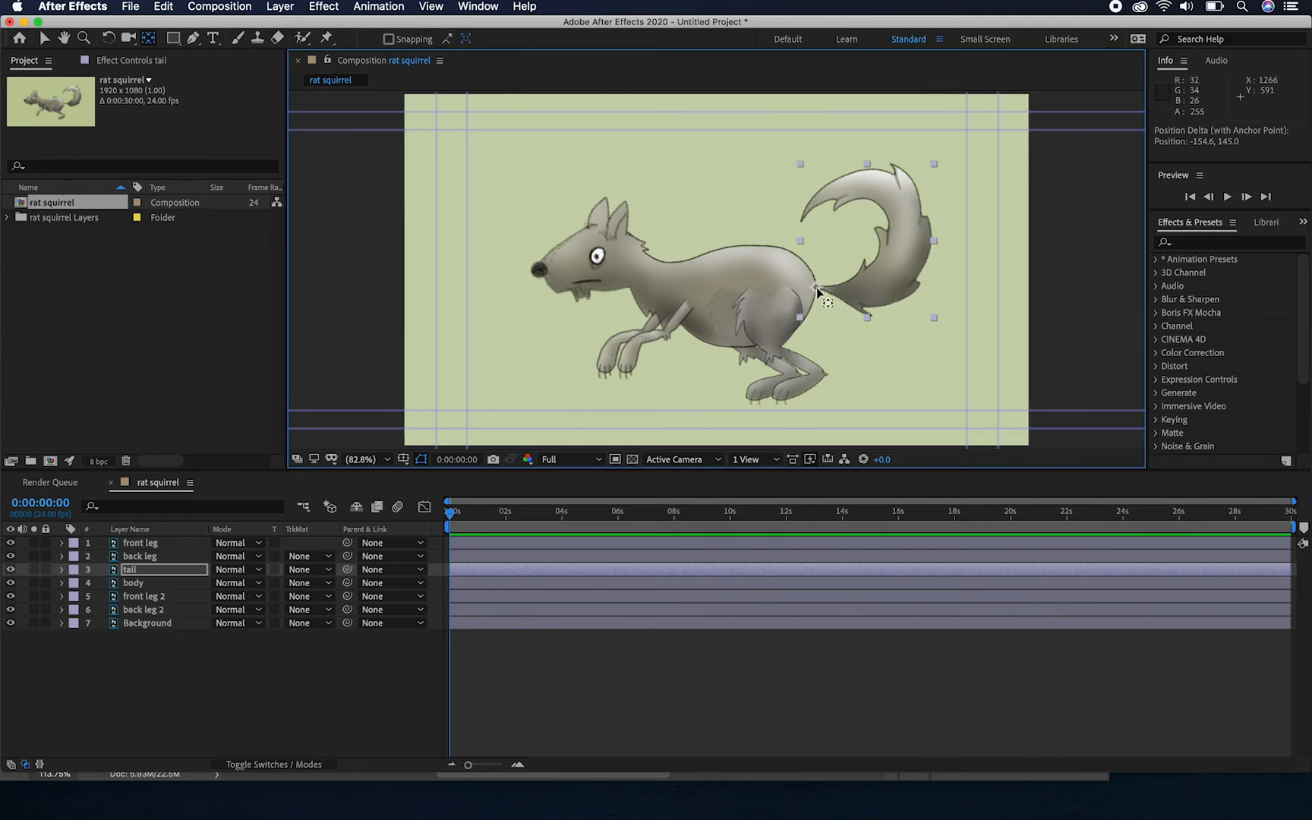
left_click(134, 583)
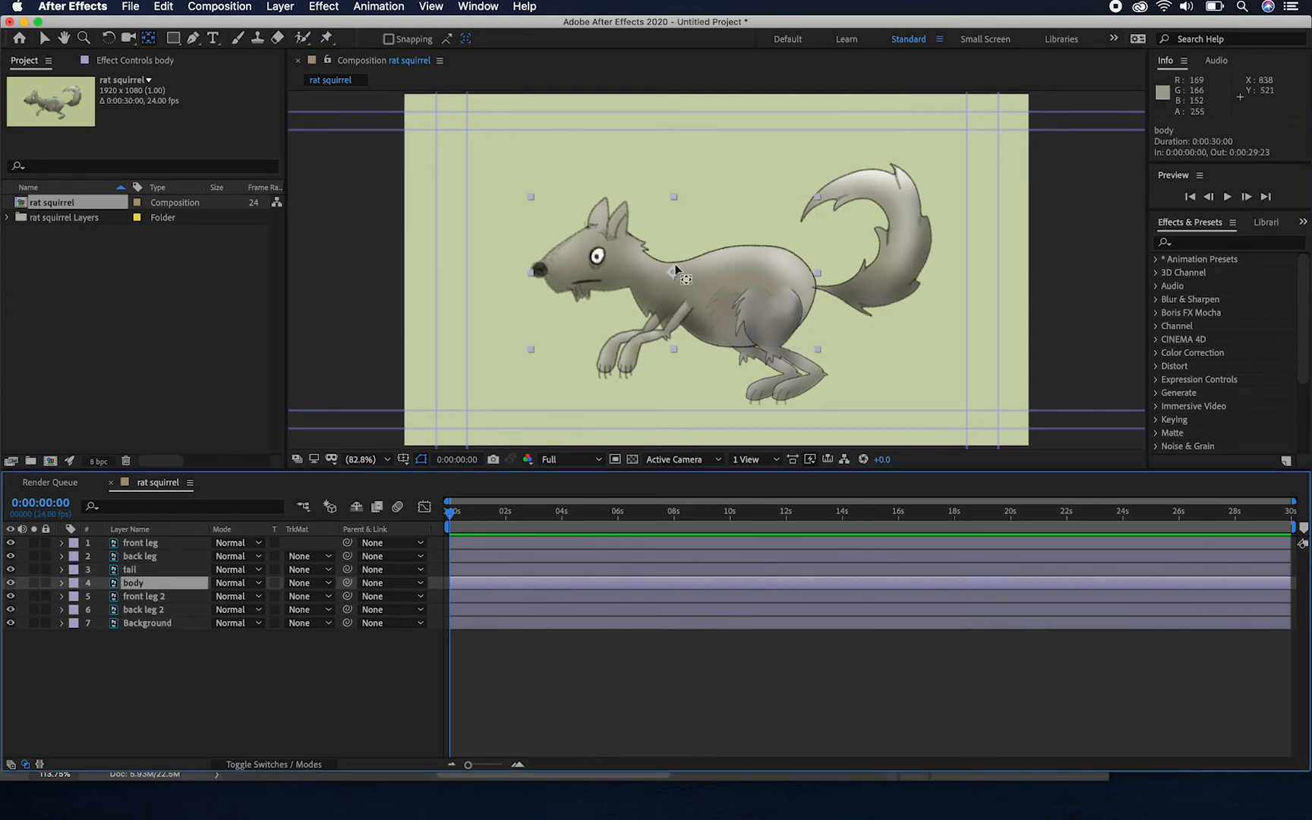
left_click(158, 599)
left_click_drag(634, 336, 673, 300)
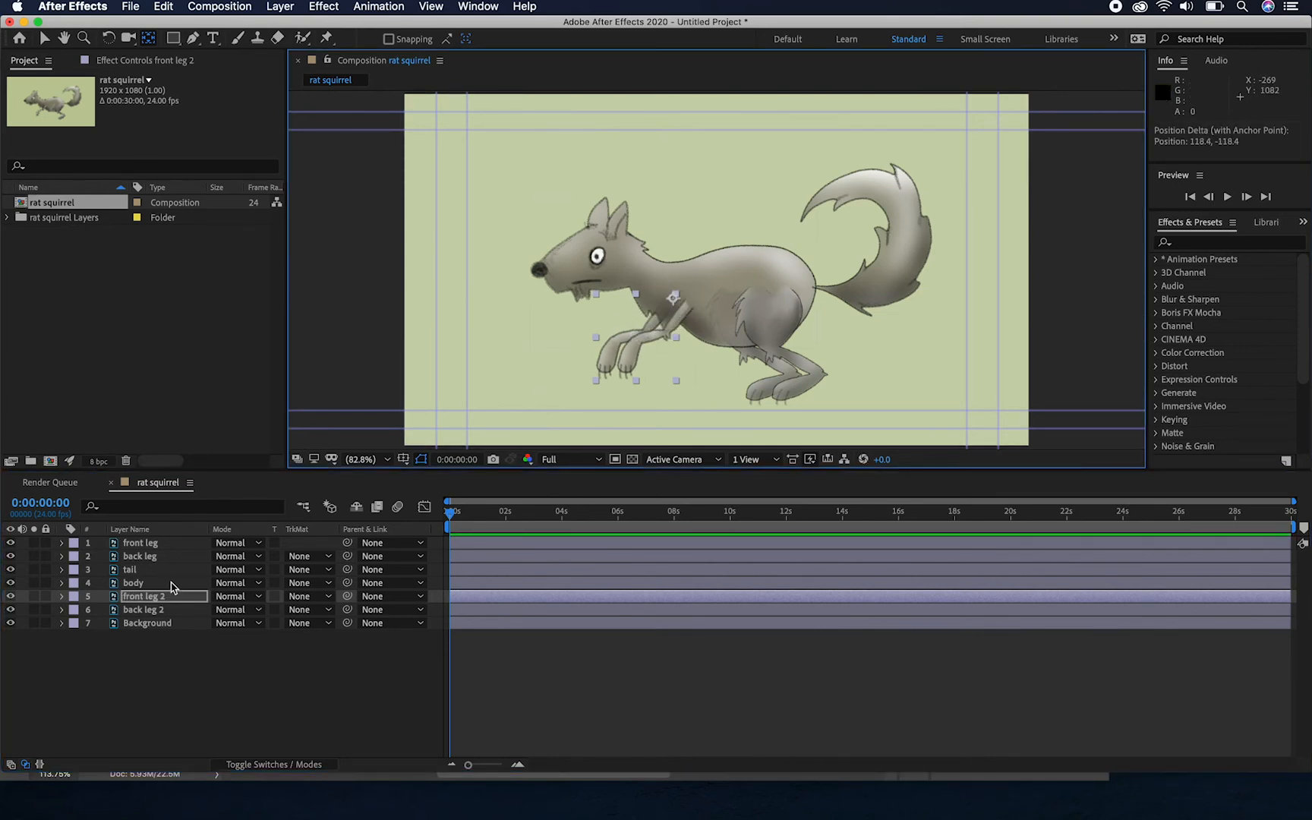
Check the anchor points of the back leg 2, front leg and back leg layers
left_click(157, 611)
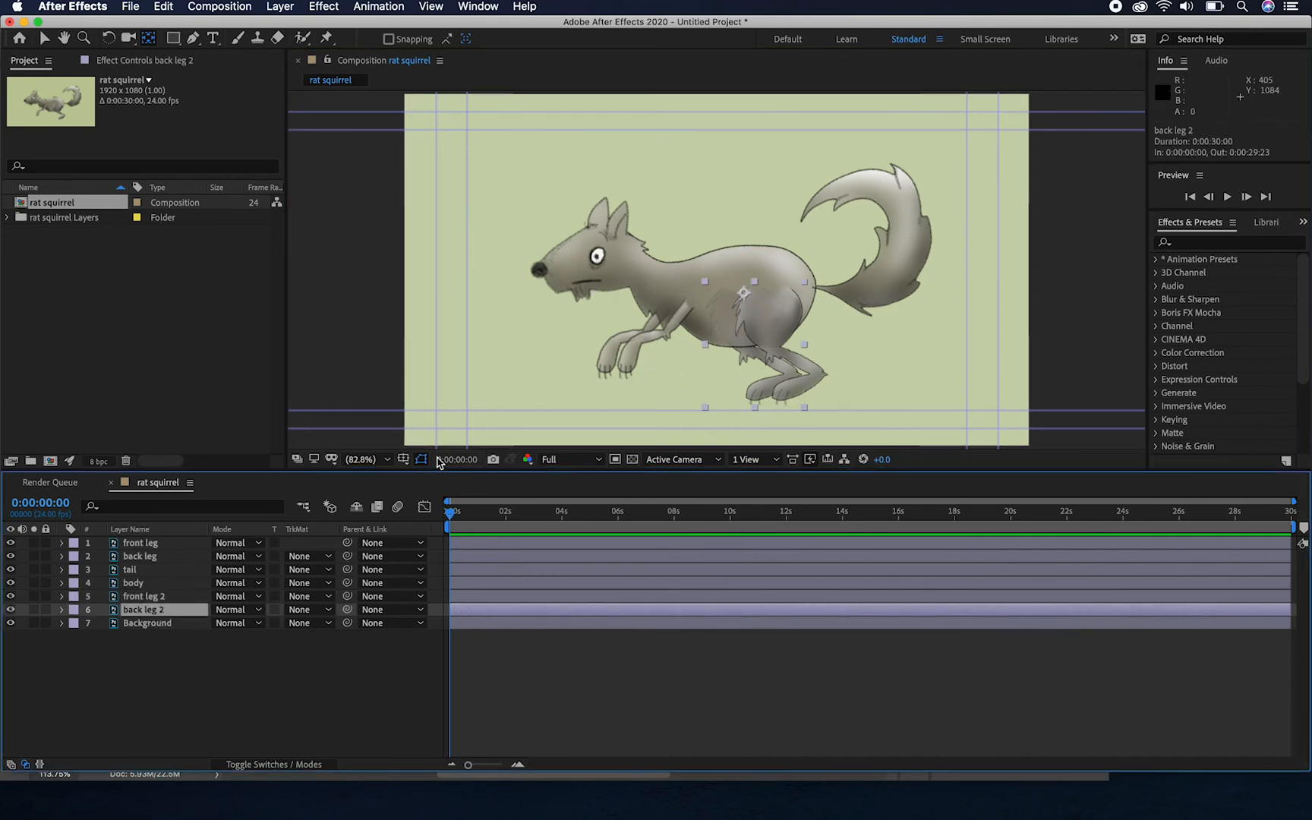
left_click(144, 542)
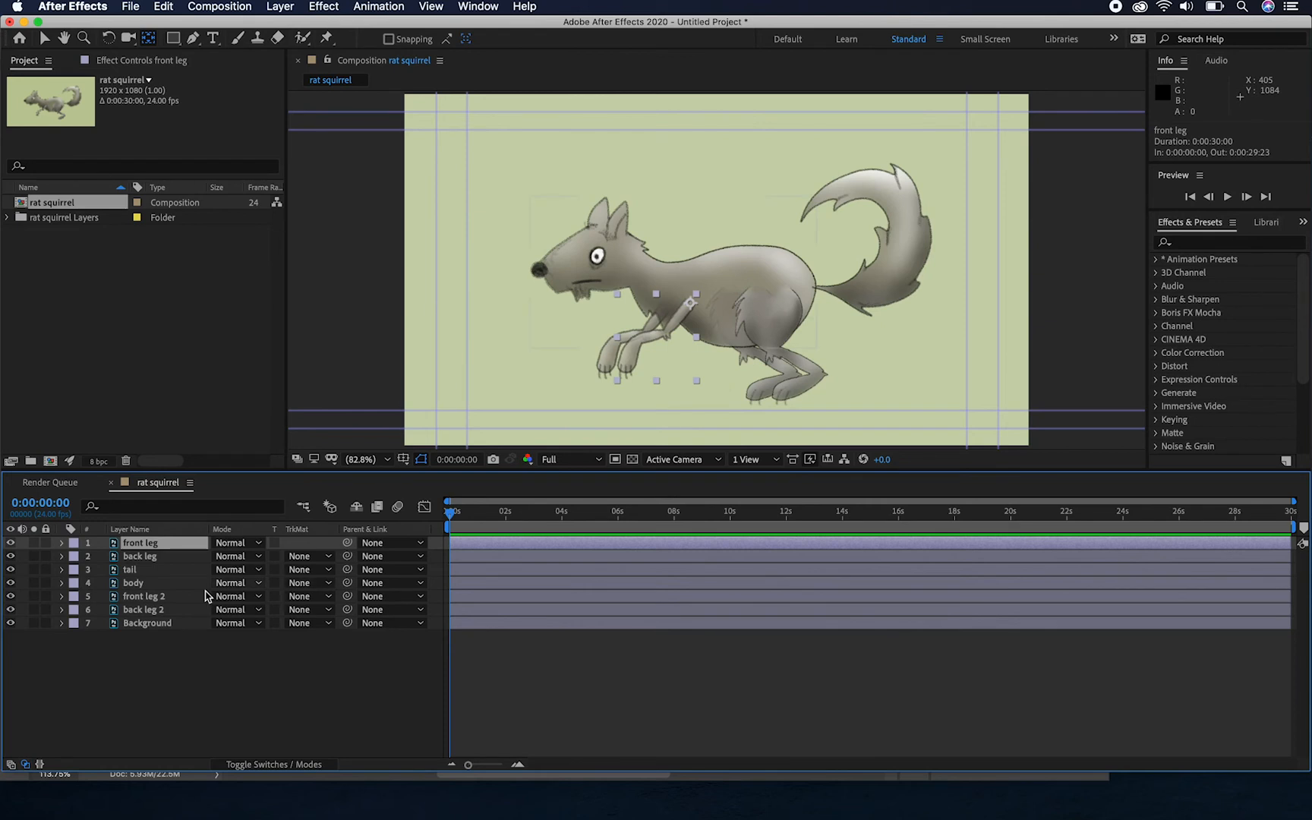
left_click(174, 563)
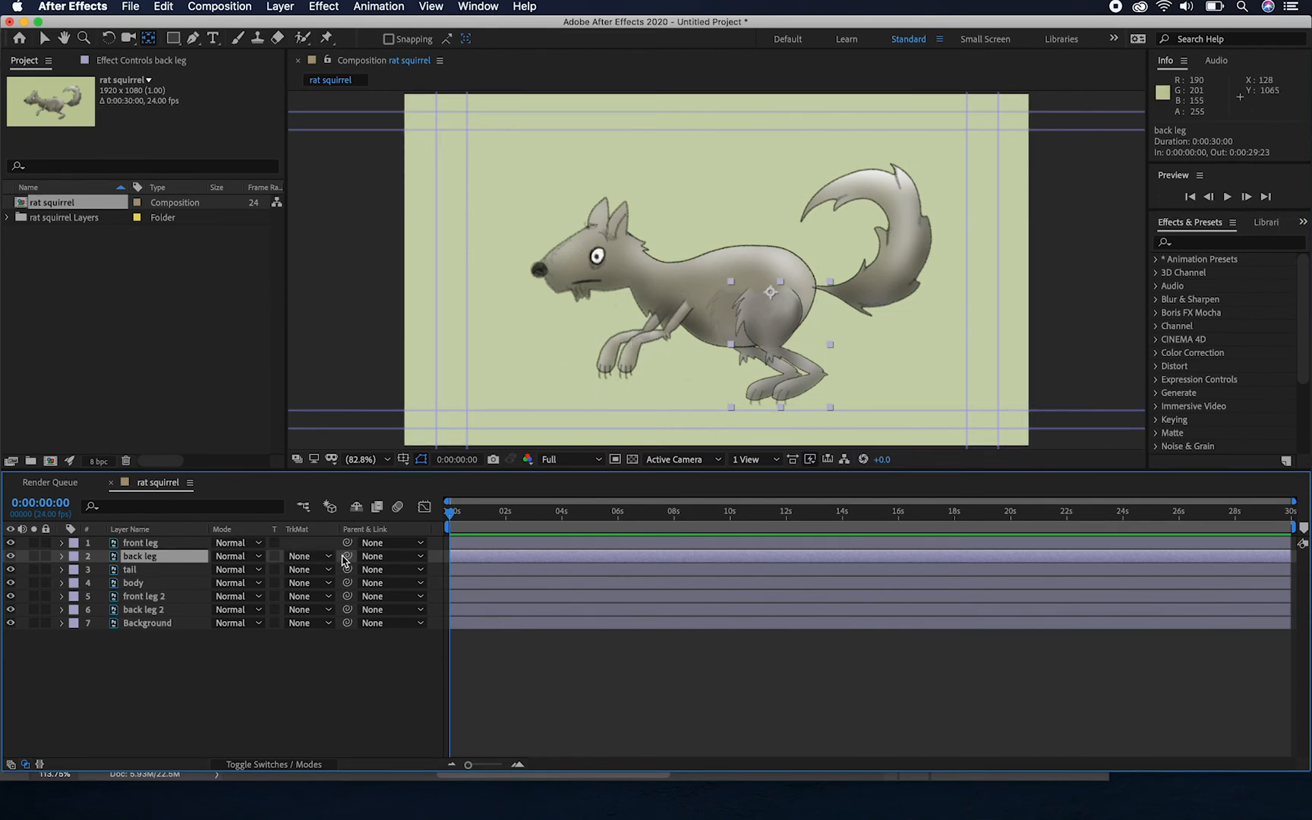
Try moving the unlinked body layer away from the legs and tail, and undo the move
left_click(647, 267)
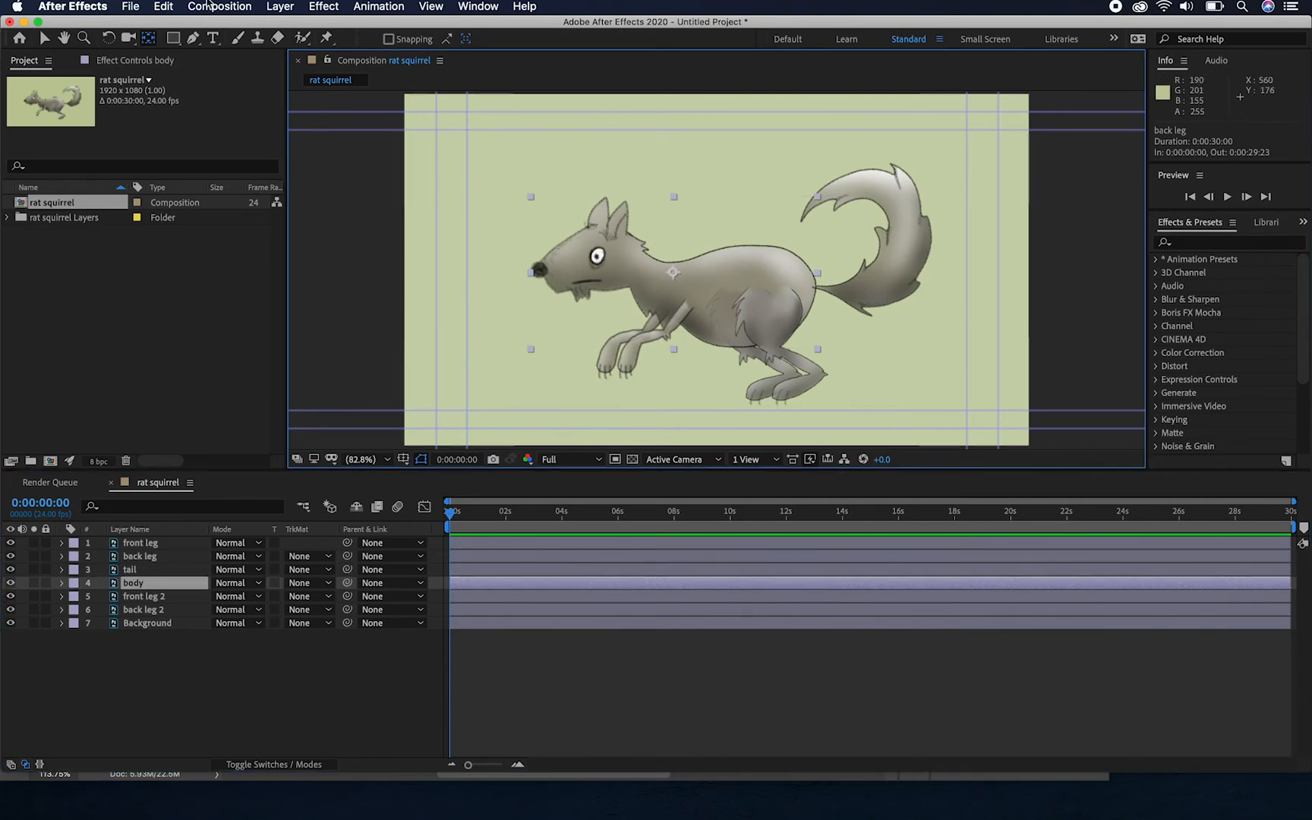
left_click(46, 40)
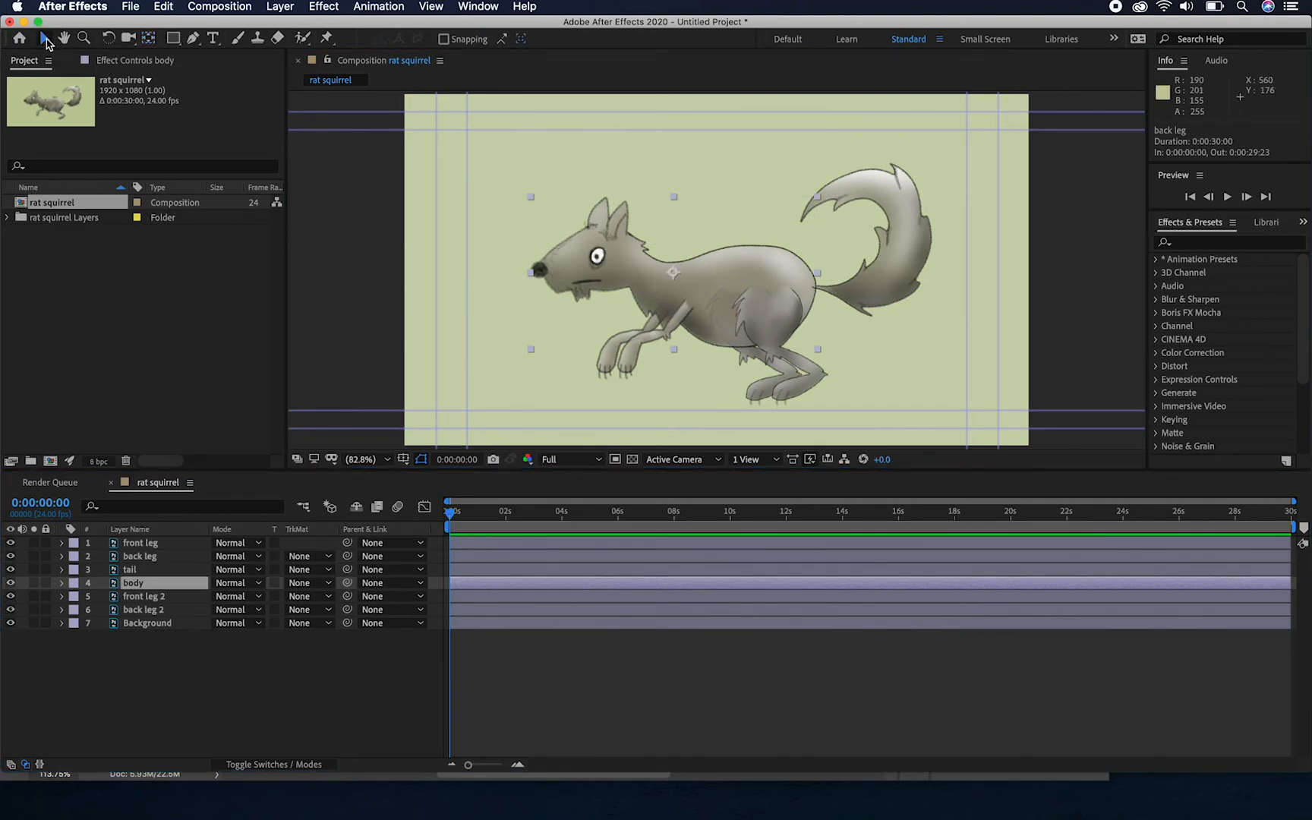
left_click_drag(640, 224, 552, 232)
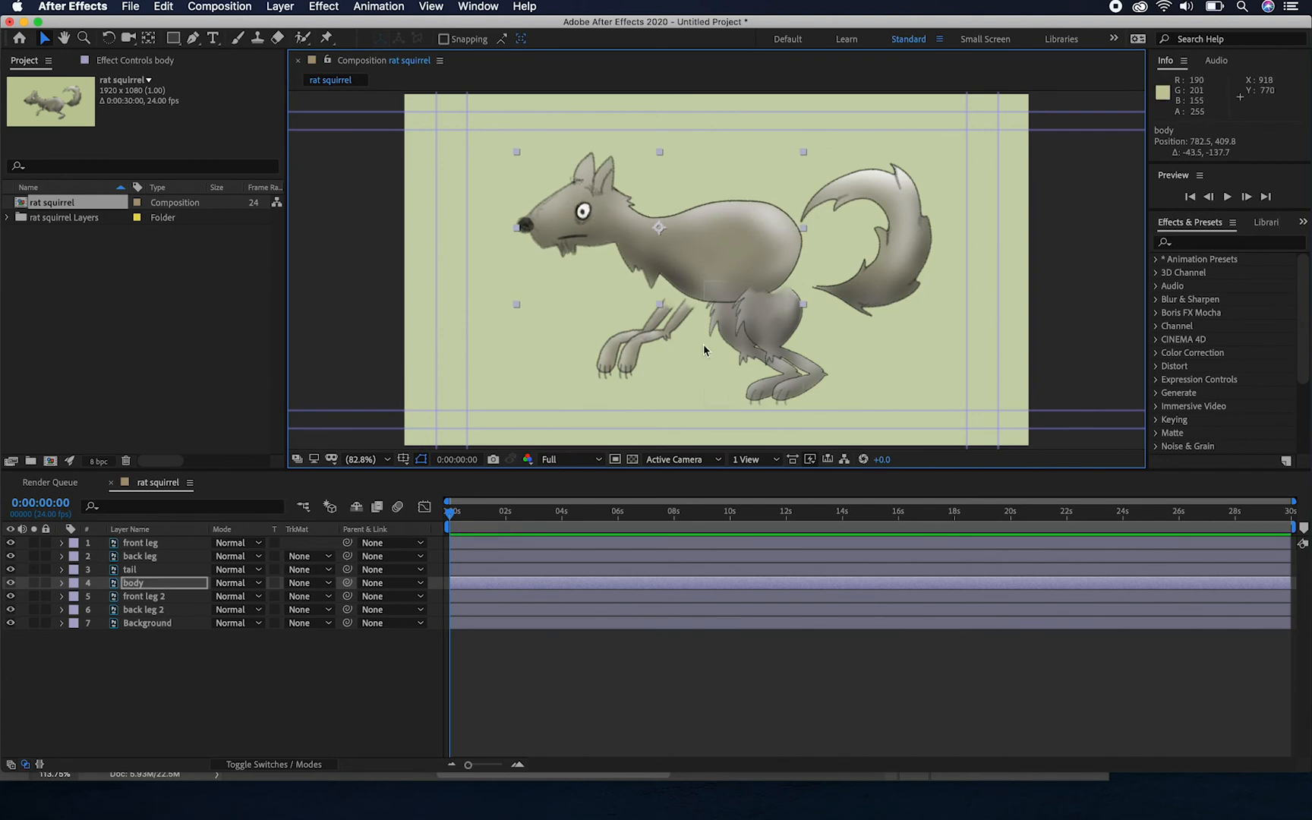
key("super+z")
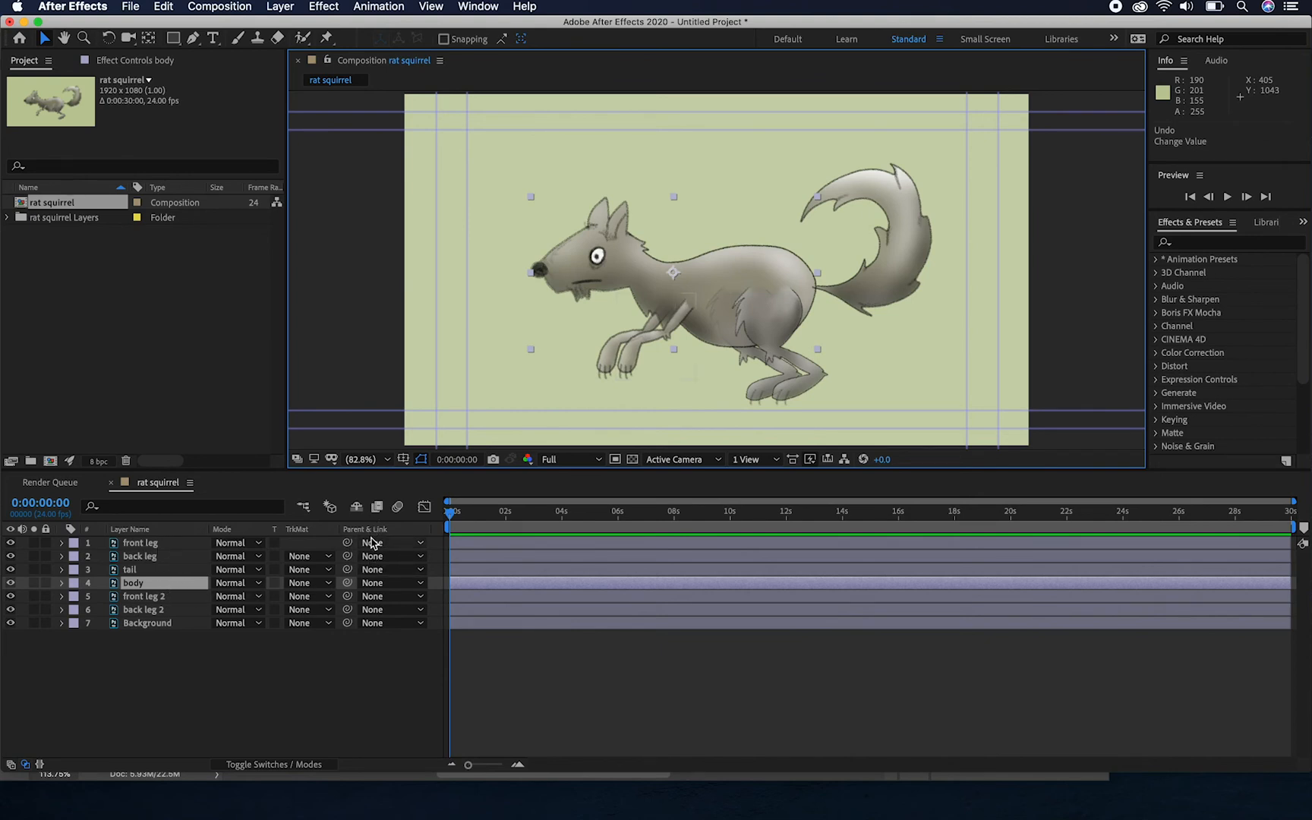
Parent the front leg layer to the body layer with the parent pick whip
left_click(348, 544)
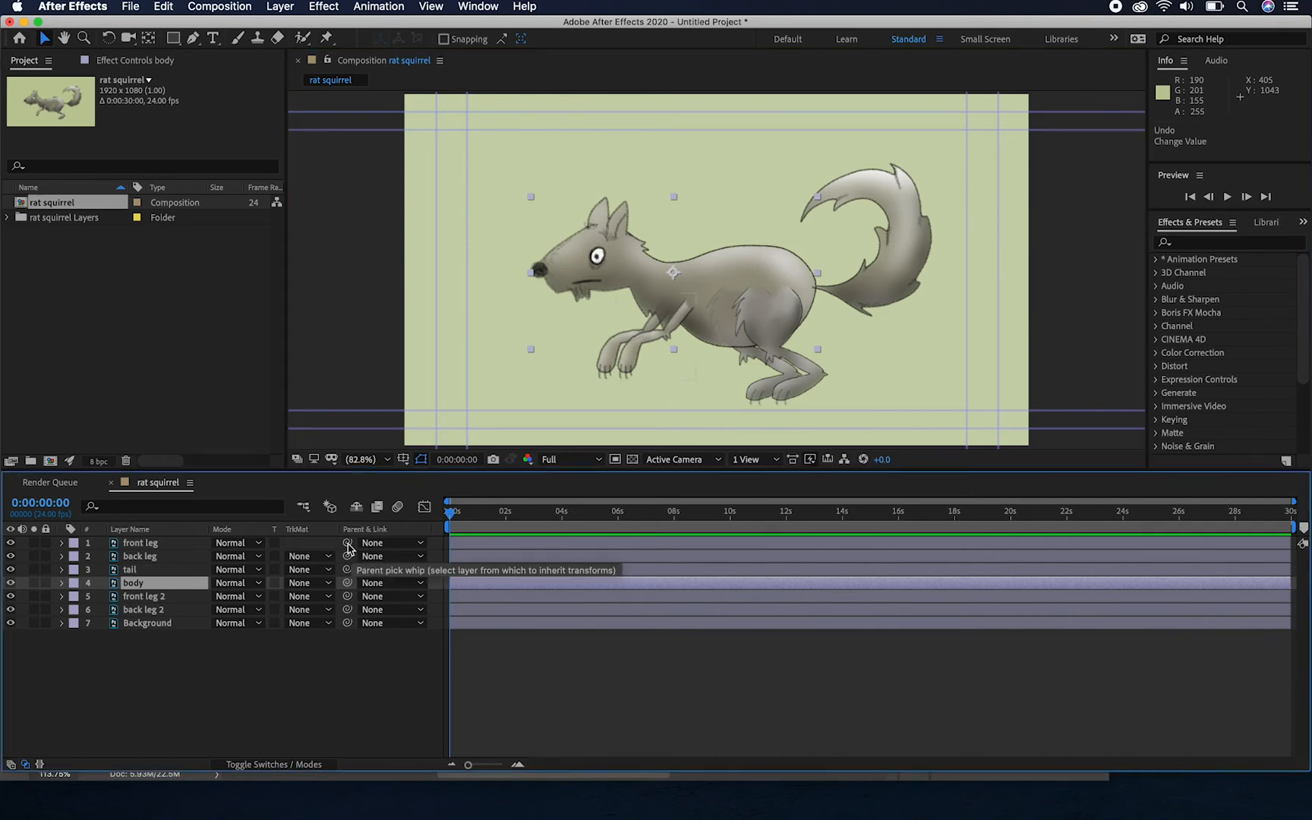
left_click(347, 543)
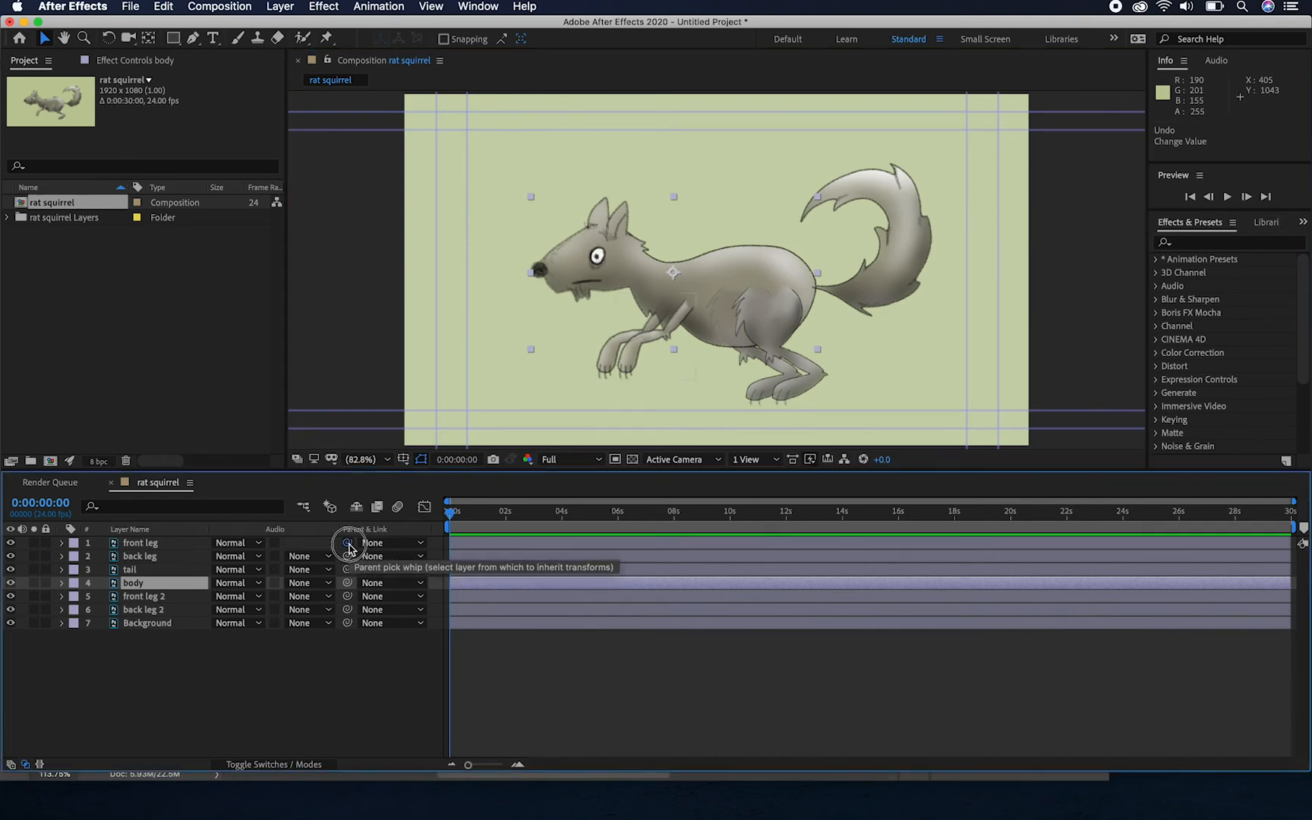
left_click_drag(349, 548, 163, 586)
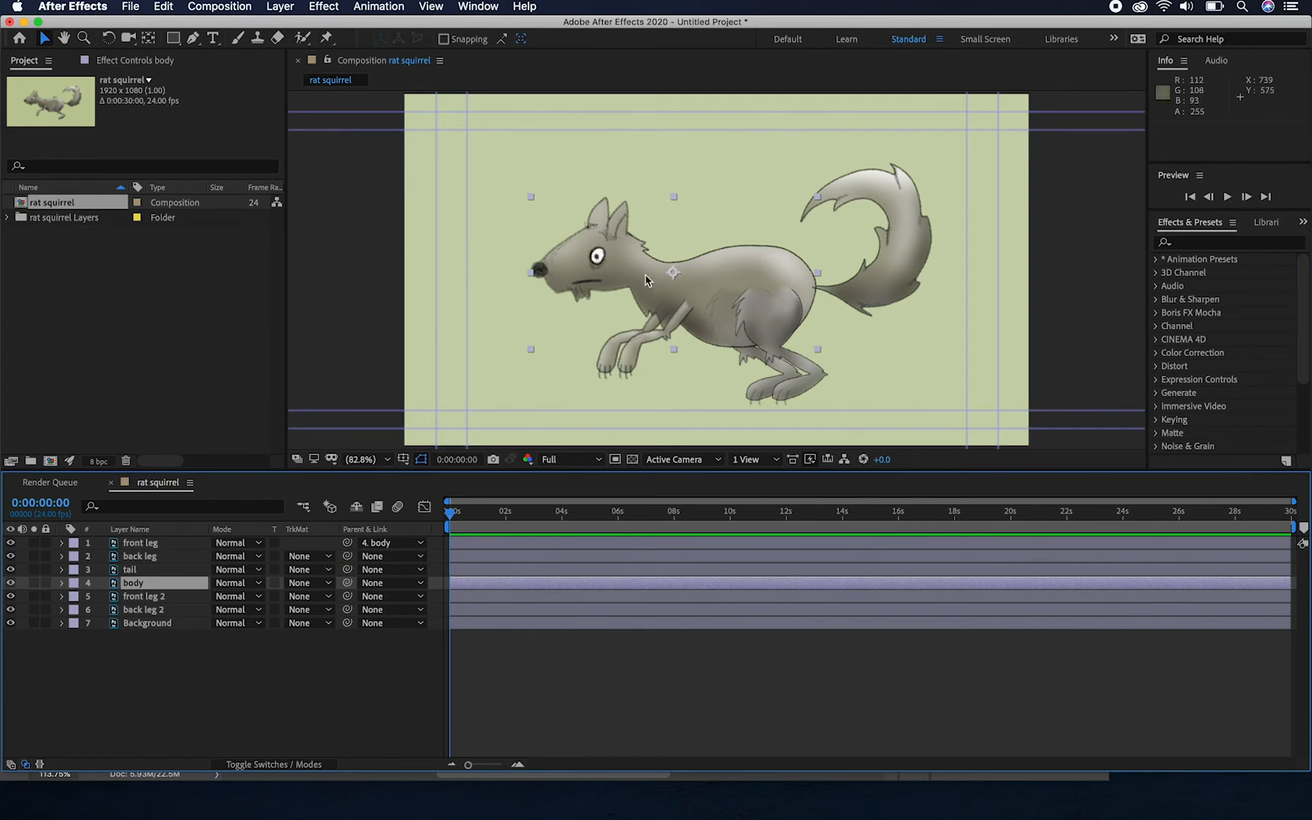
Test the front leg's link by moving the body and rotating the leg at the shoulder, and undo these changes
left_click_drag(633, 260, 621, 311)
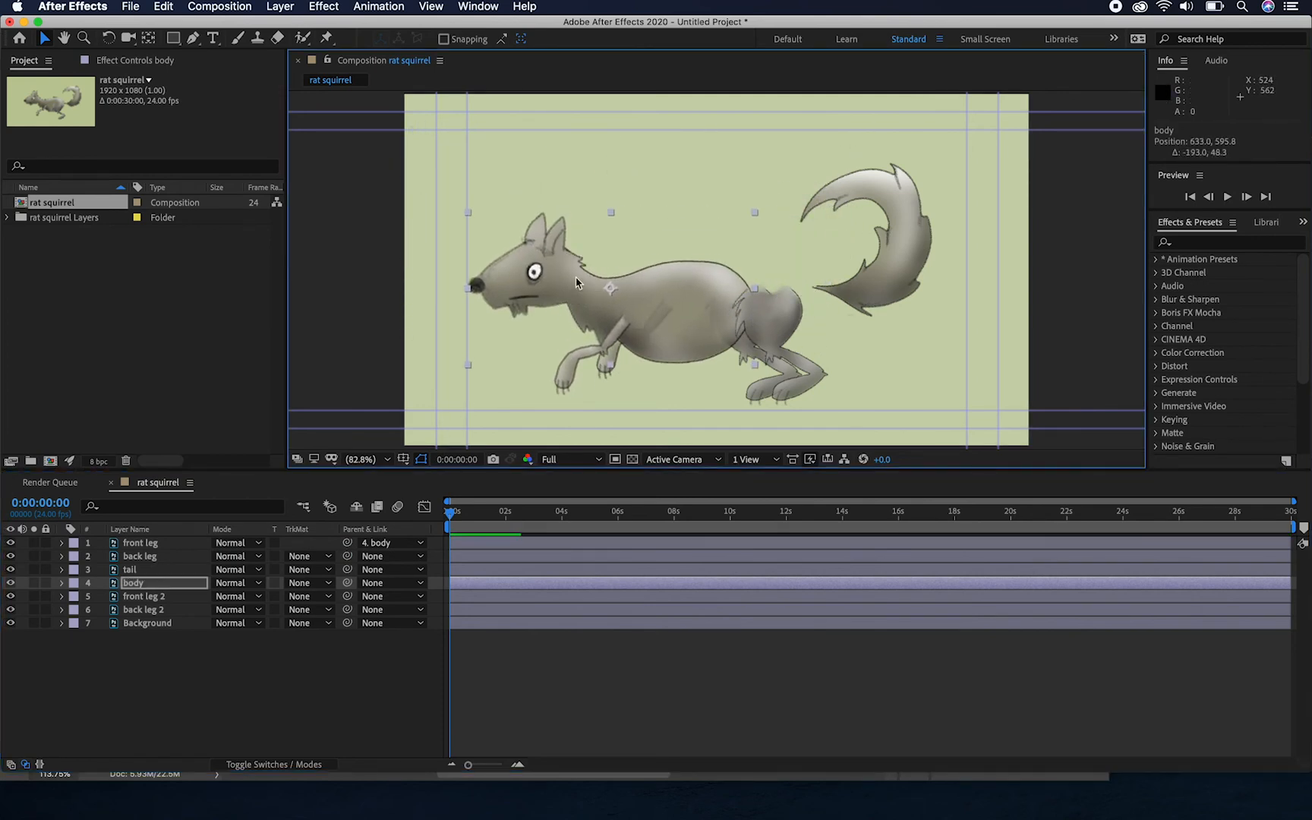
left_click(563, 387)
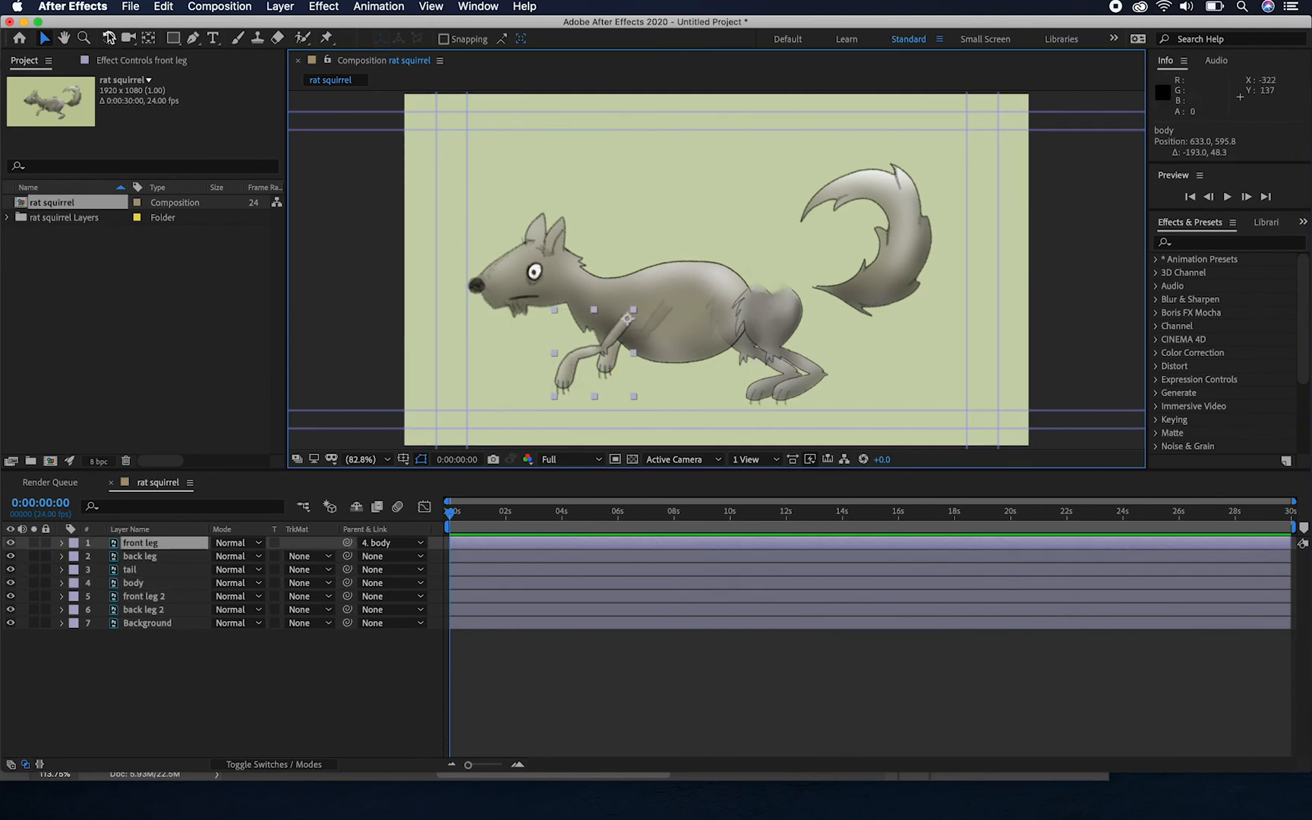
left_click(109, 38)
left_click_drag(552, 389, 656, 414)
left_click(46, 38)
left_click_drag(551, 281, 649, 223)
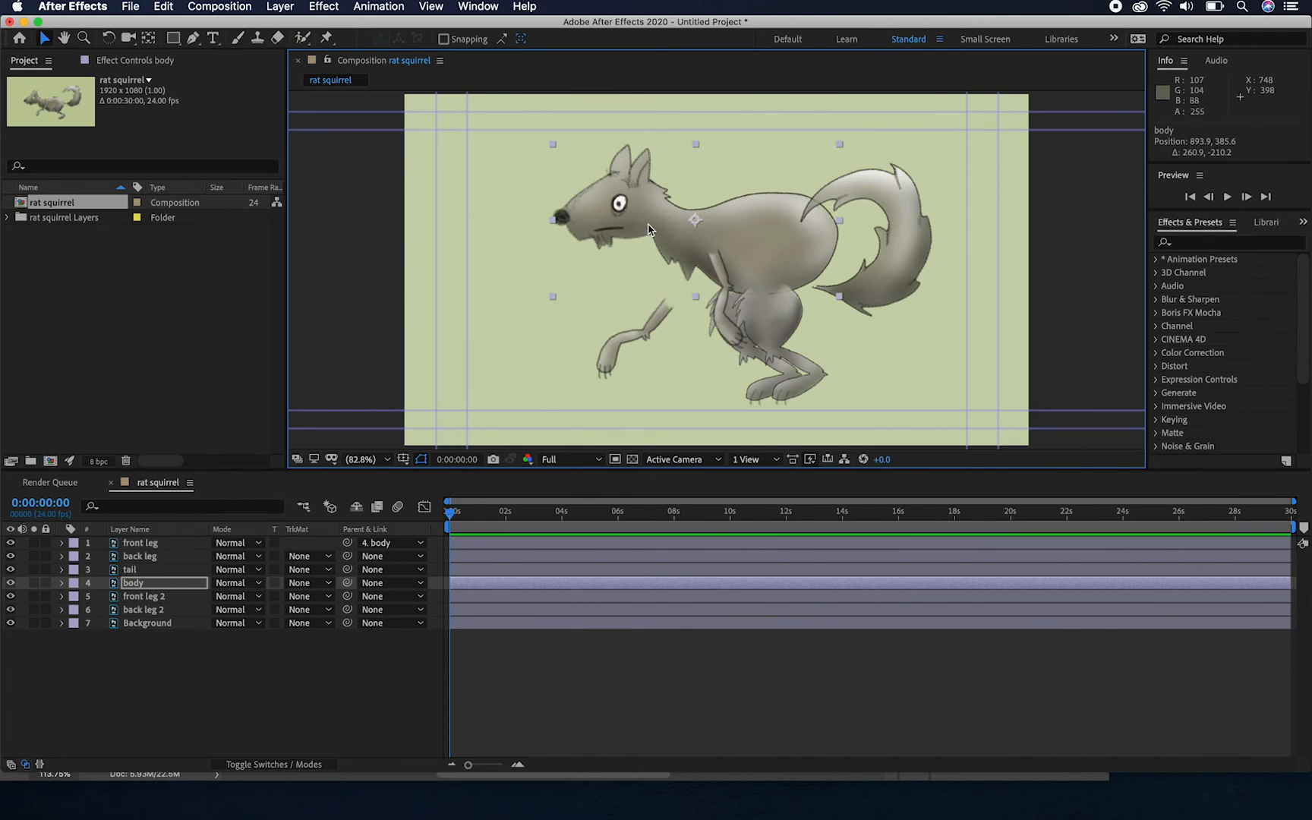
key("ctrl+z")
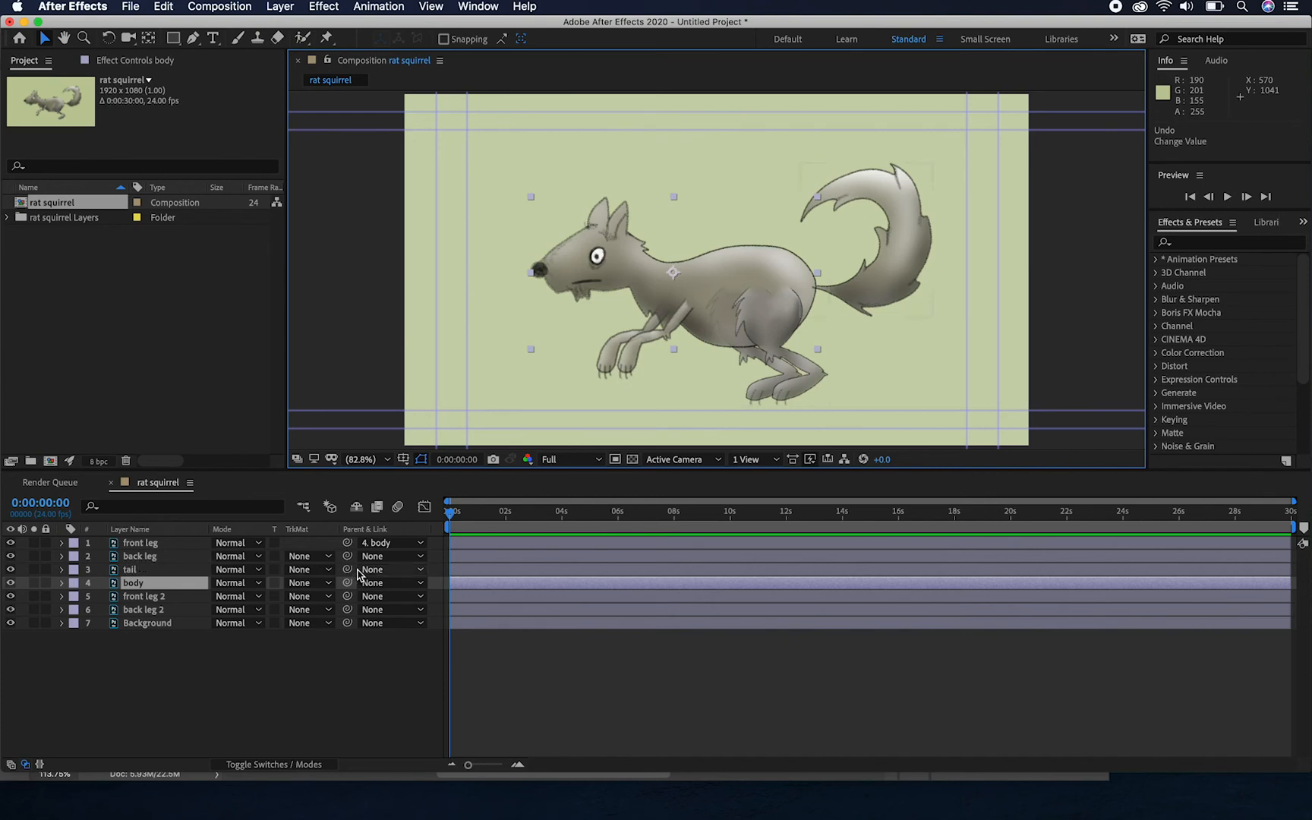
Parent the back leg, tail, front leg 2 and back leg 2 layers to the body layer with the parent pick whip
left_click_drag(347, 556, 130, 586)
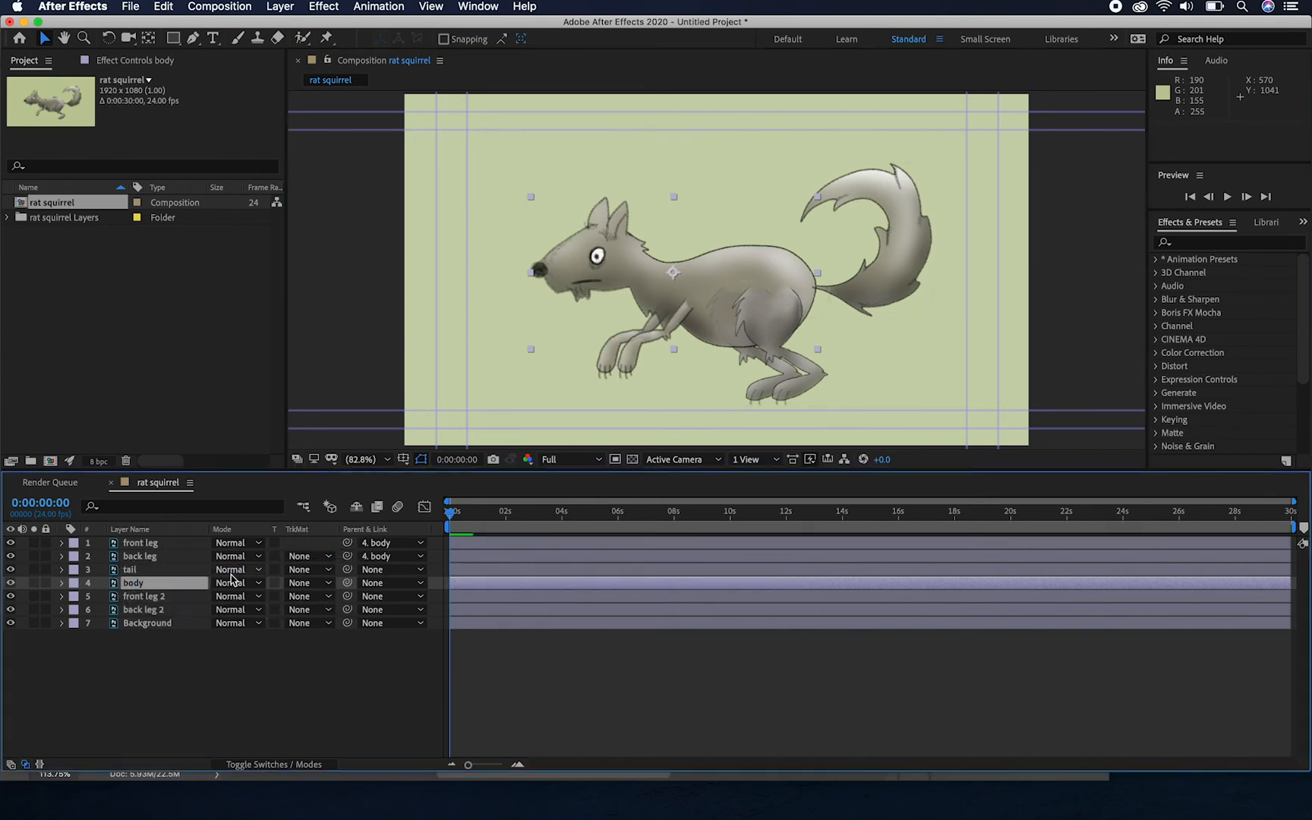
left_click_drag(347, 569, 167, 586)
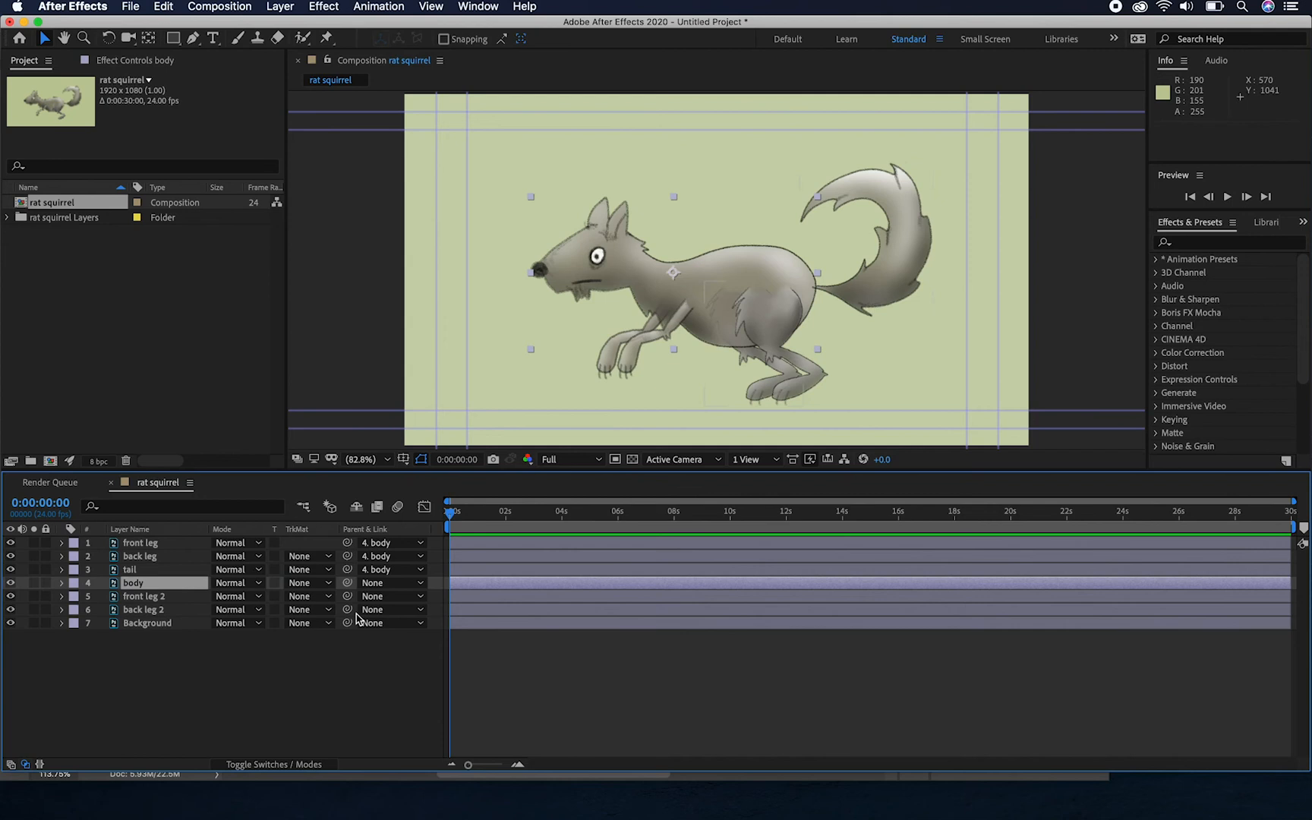
left_click_drag(346, 596, 171, 584)
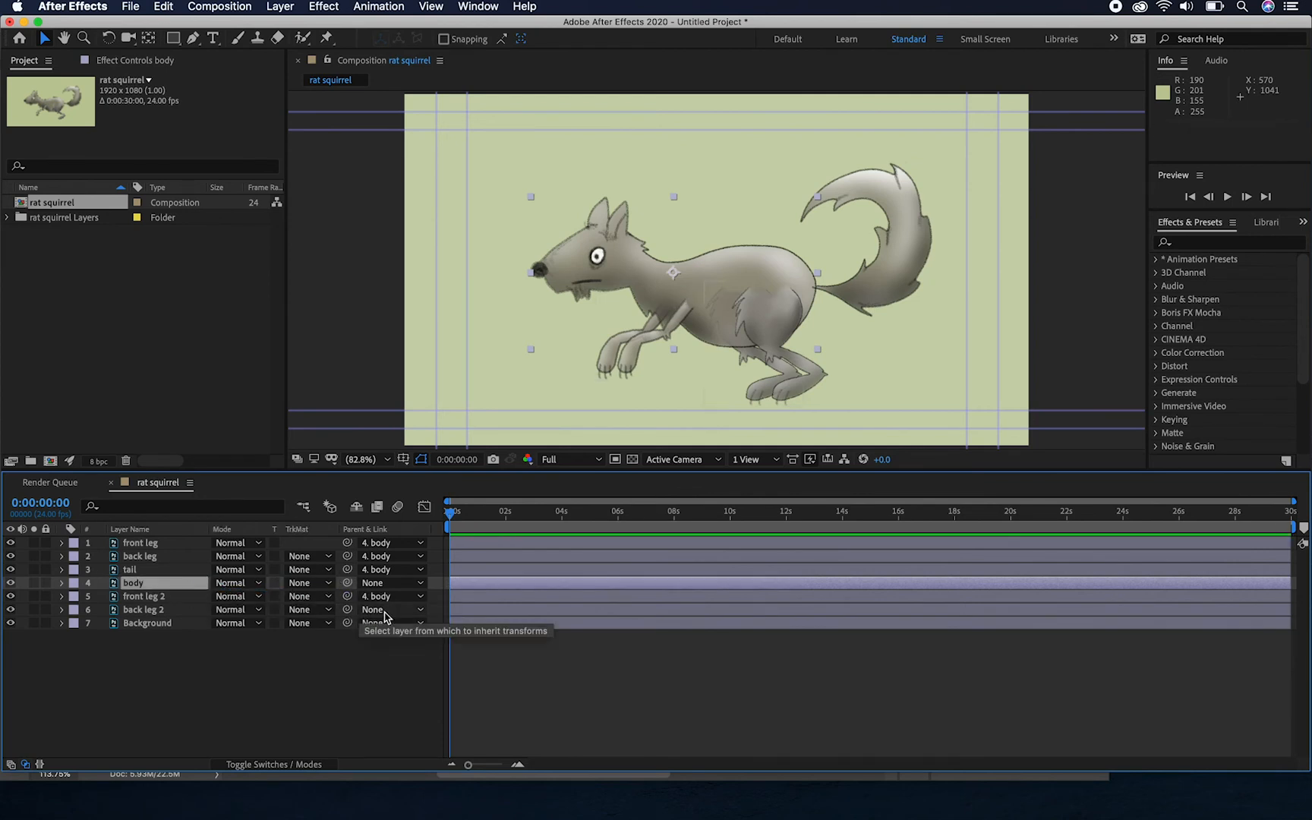
left_click_drag(347, 611, 177, 589)
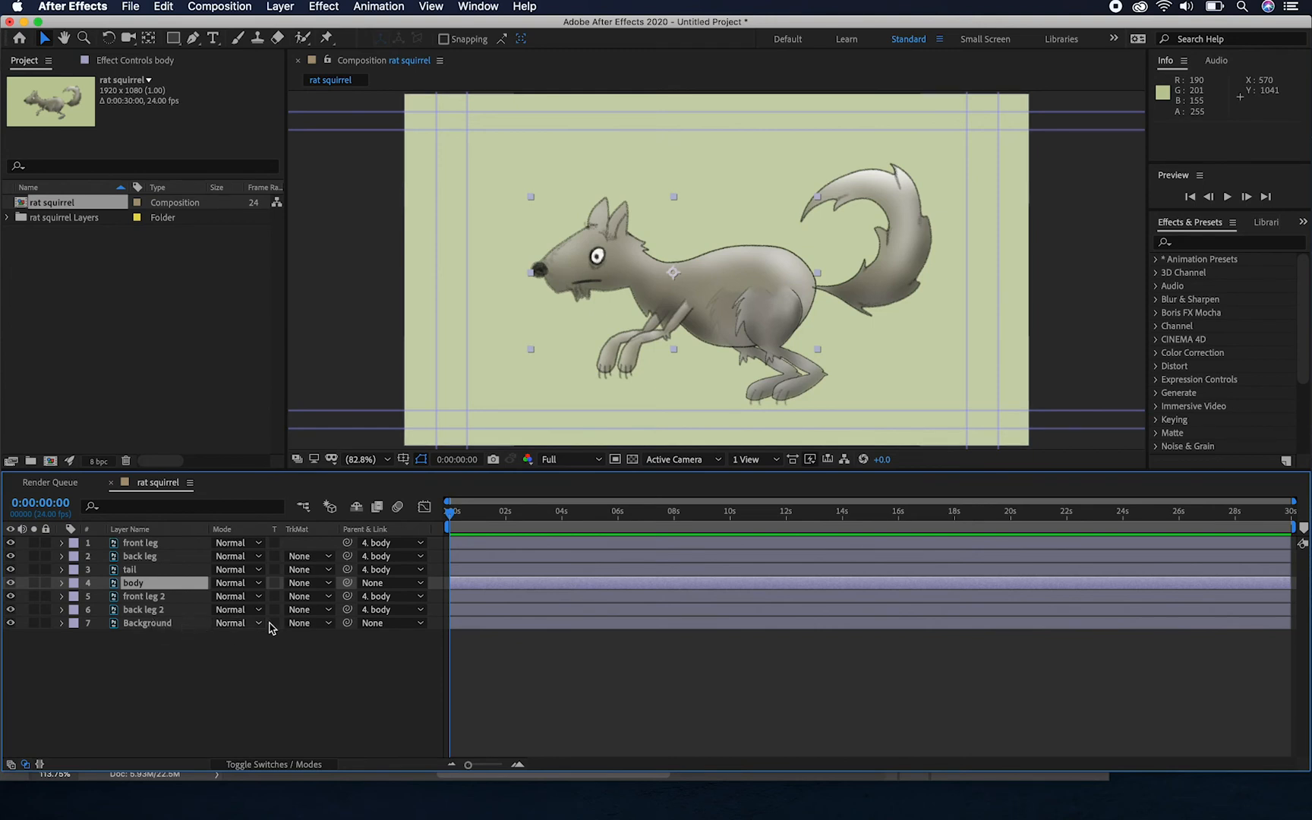
Test the limb and tail links by moving the body layer in the composition, and undo the moves
key("super+z")
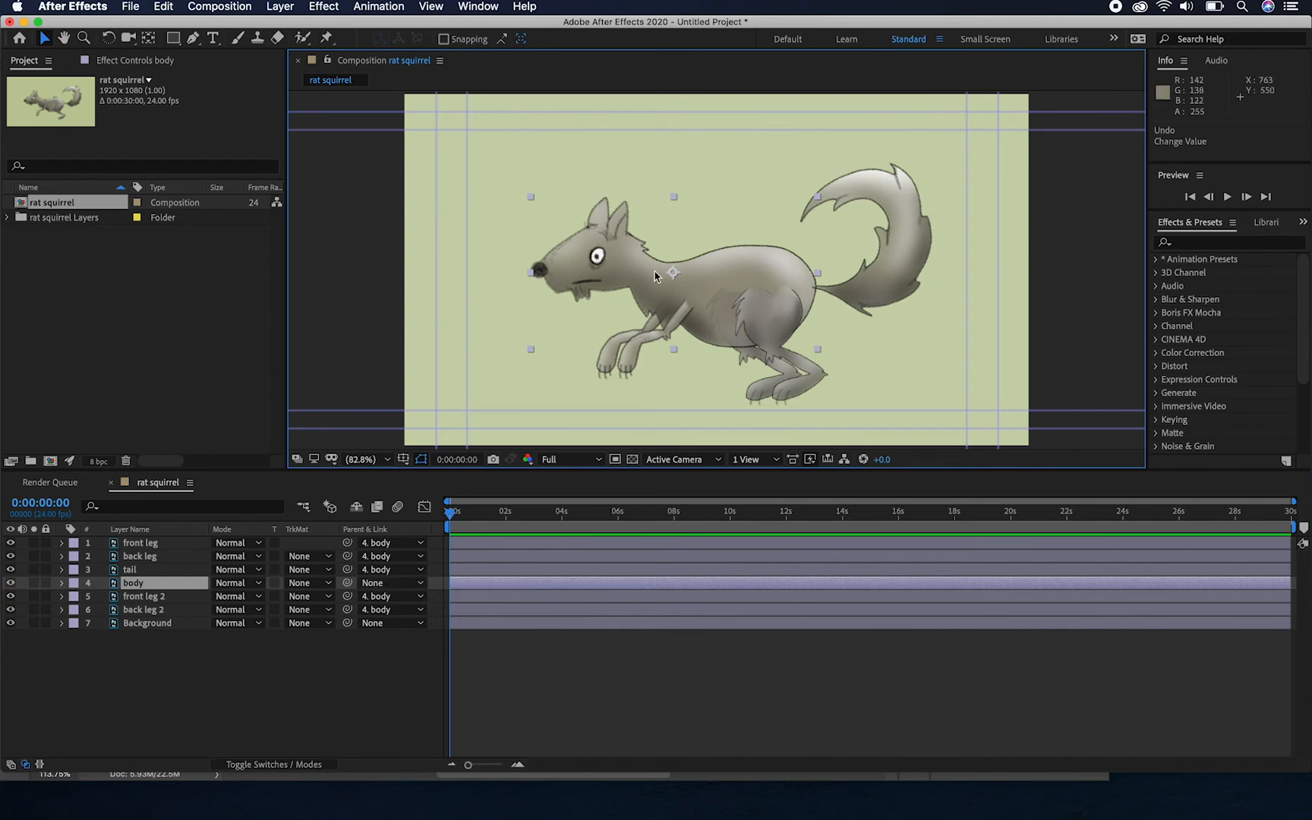
mouse_move(642, 272)
left_mouse_down()
mouse_move(644, 256)
mouse_move(598, 216)
mouse_move(577, 277)
mouse_move(728, 270)
mouse_move(626, 262)
mouse_move(816, 232)
mouse_move(661, 268)
left_mouse_up()
key("super+z")
Keyframe the tail layer's rotation at the first frame with a value of 24°
left_click(880, 294)
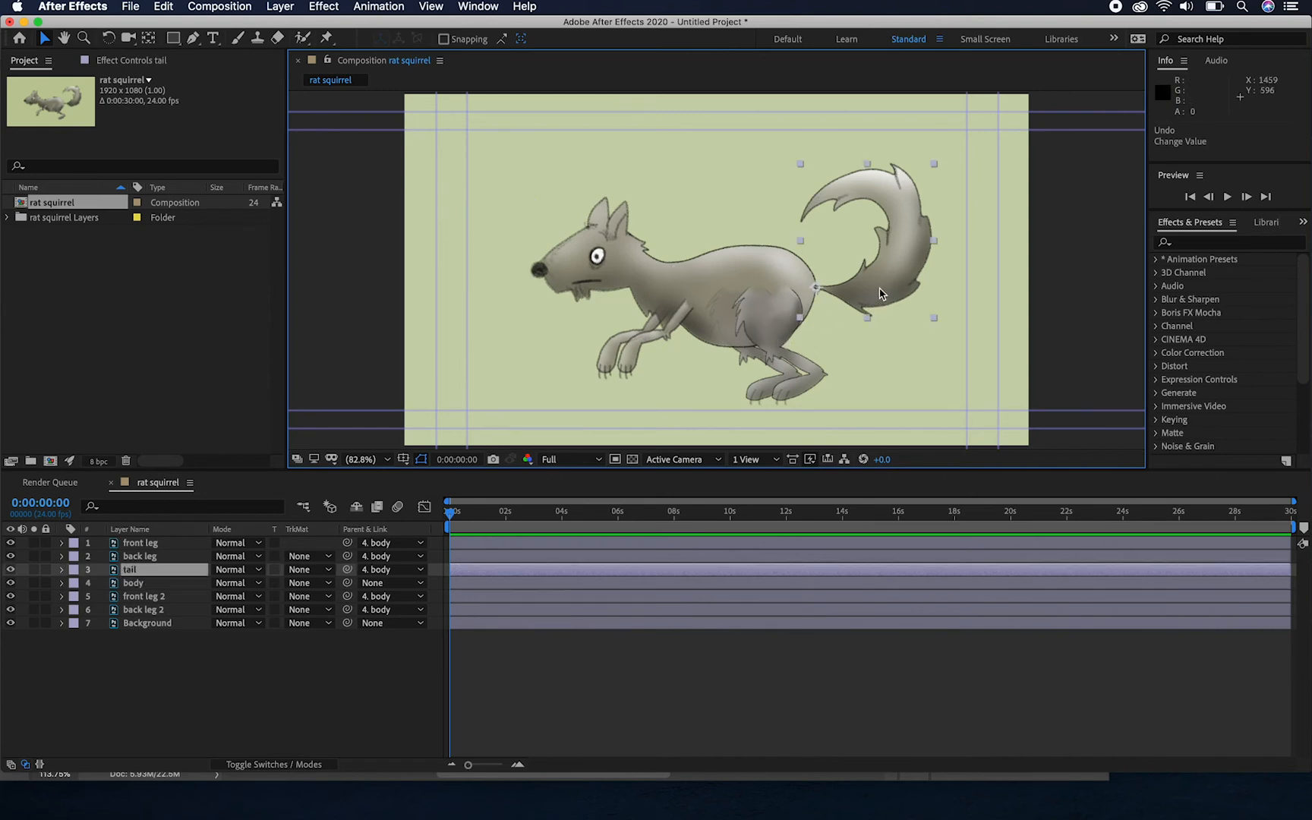
left_click(64, 574)
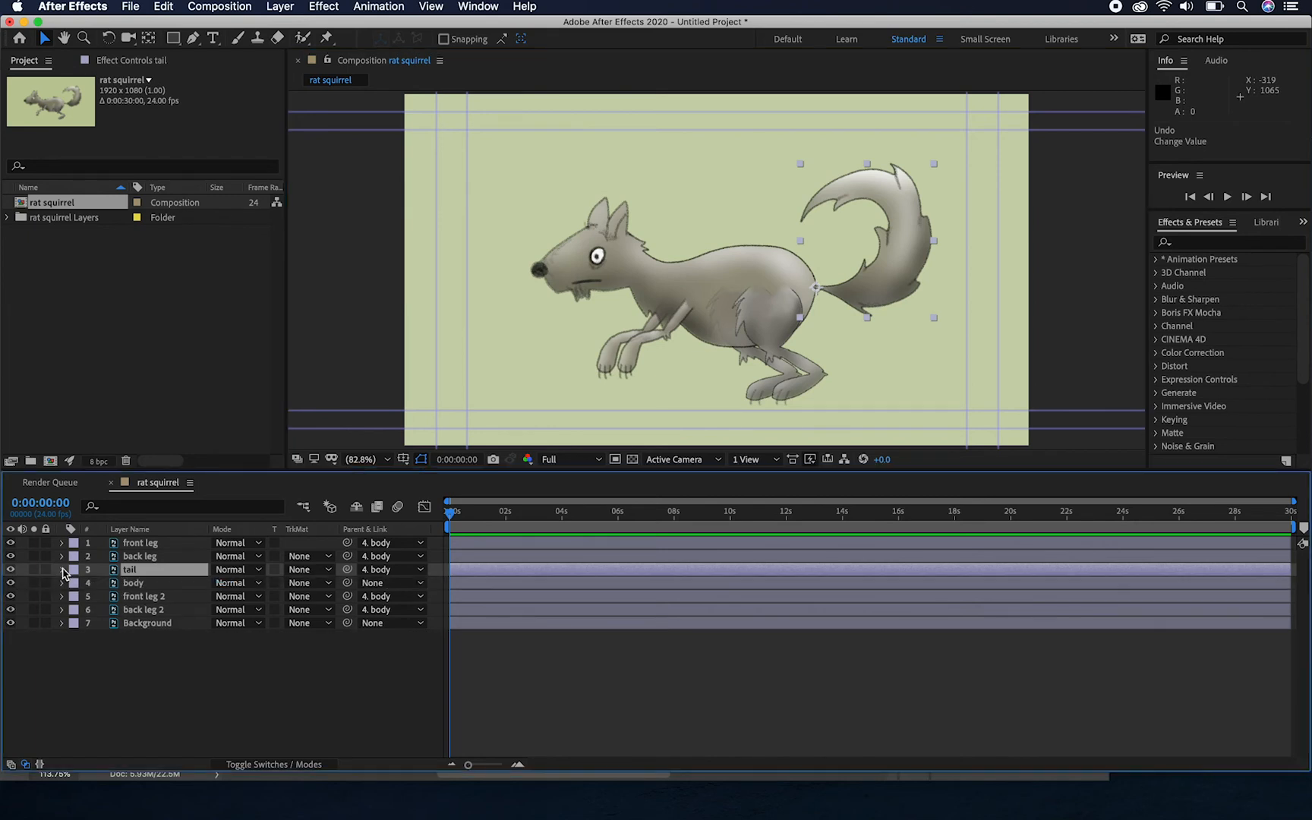
left_click(61, 569)
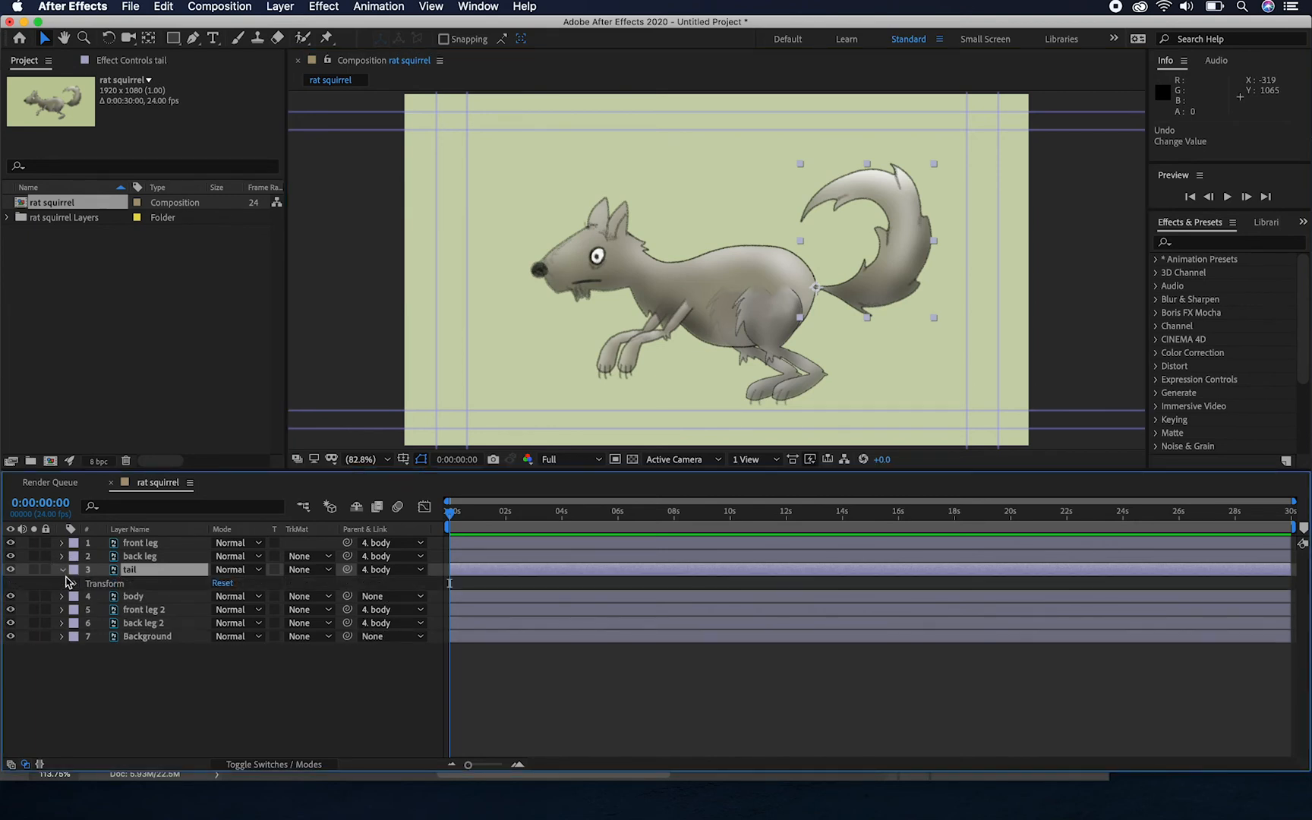
left_click(76, 584)
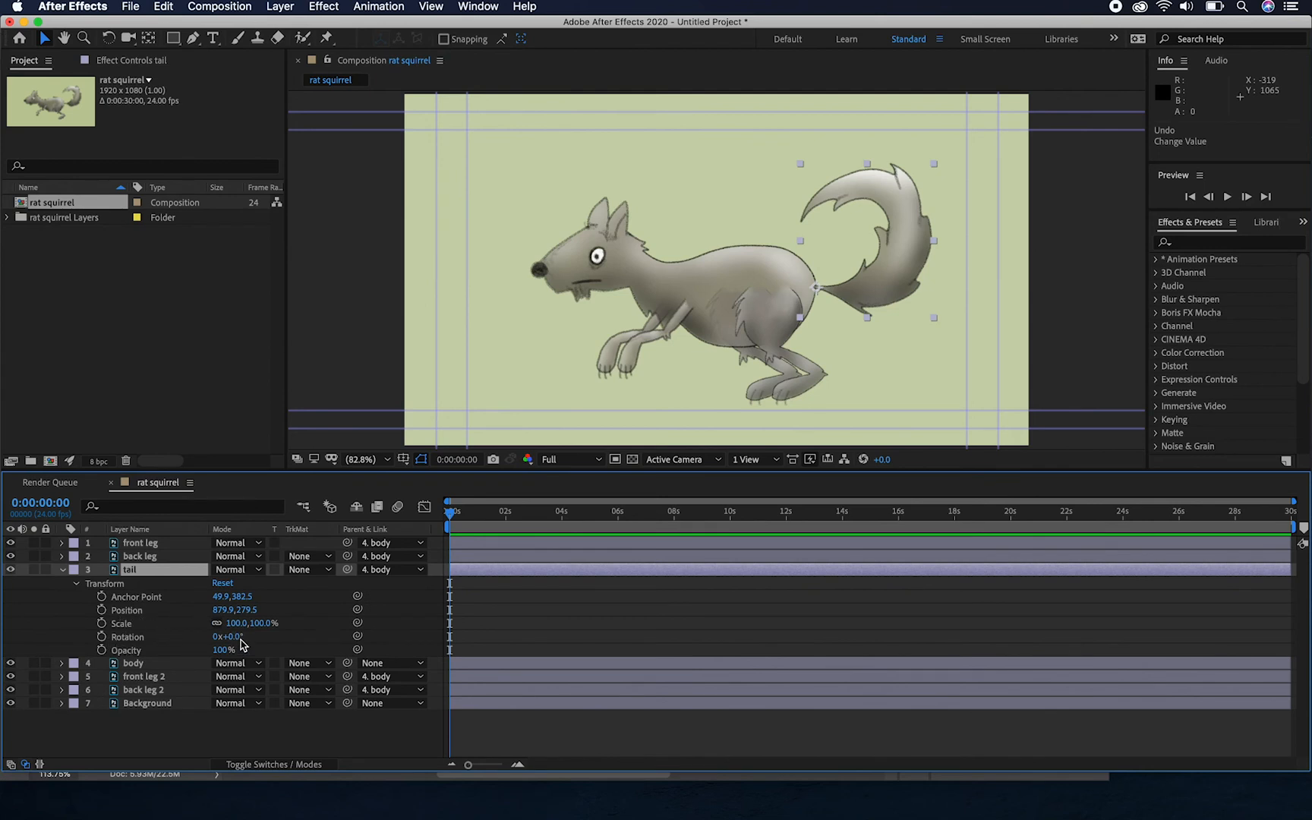
left_click_drag(242, 643, 245, 636)
key("Return")
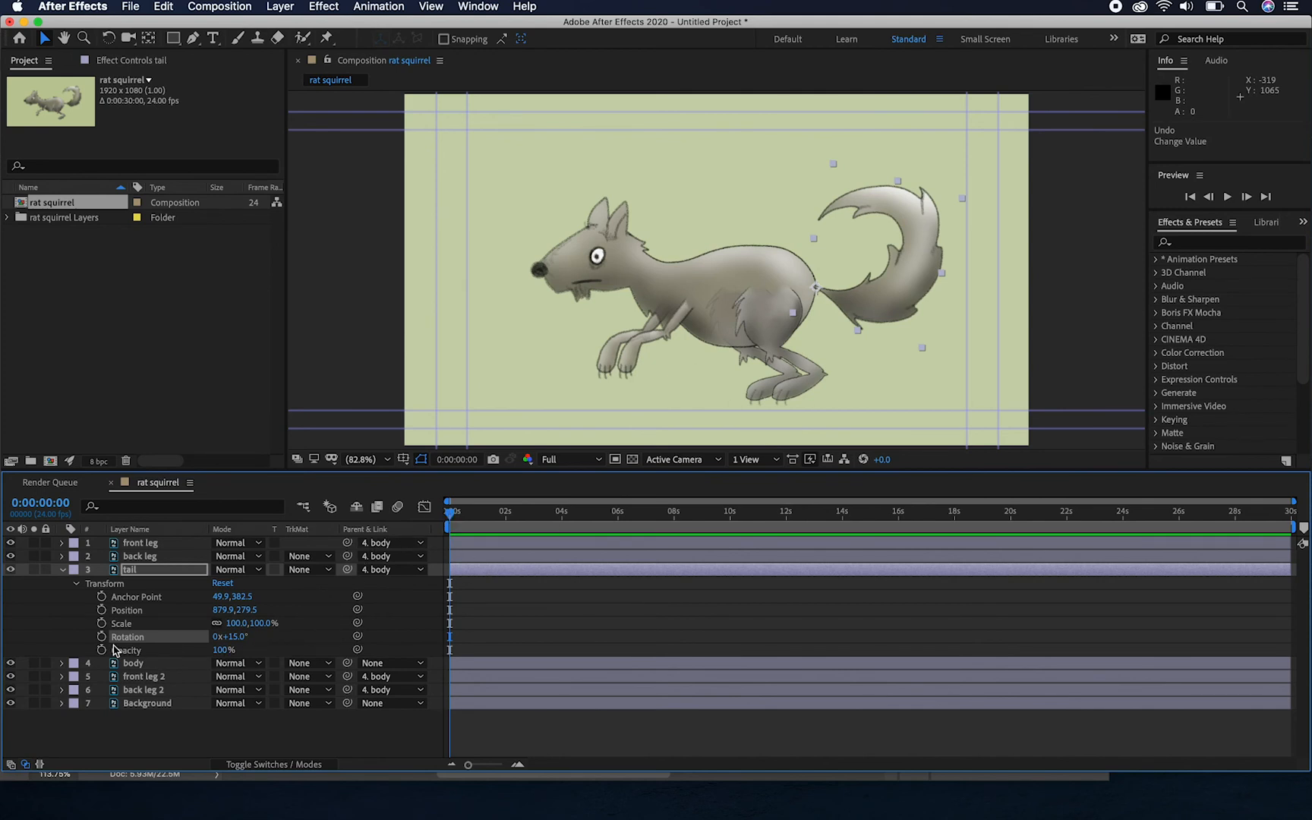
left_click(101, 636)
left_click_drag(234, 636, 247, 641)
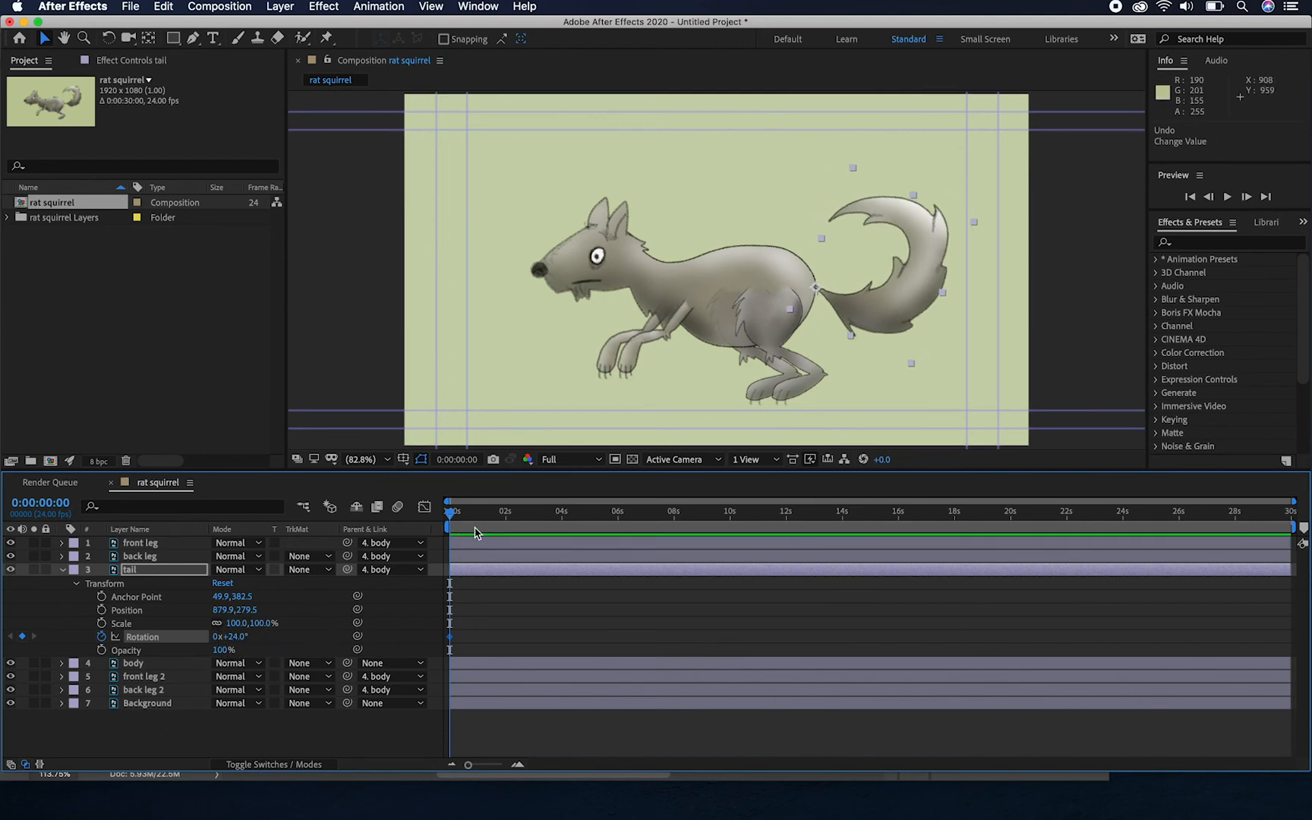
Add a second tail rotation keyframe of -5° at 0:00:01:23
left_click_drag(451, 516, 504, 515)
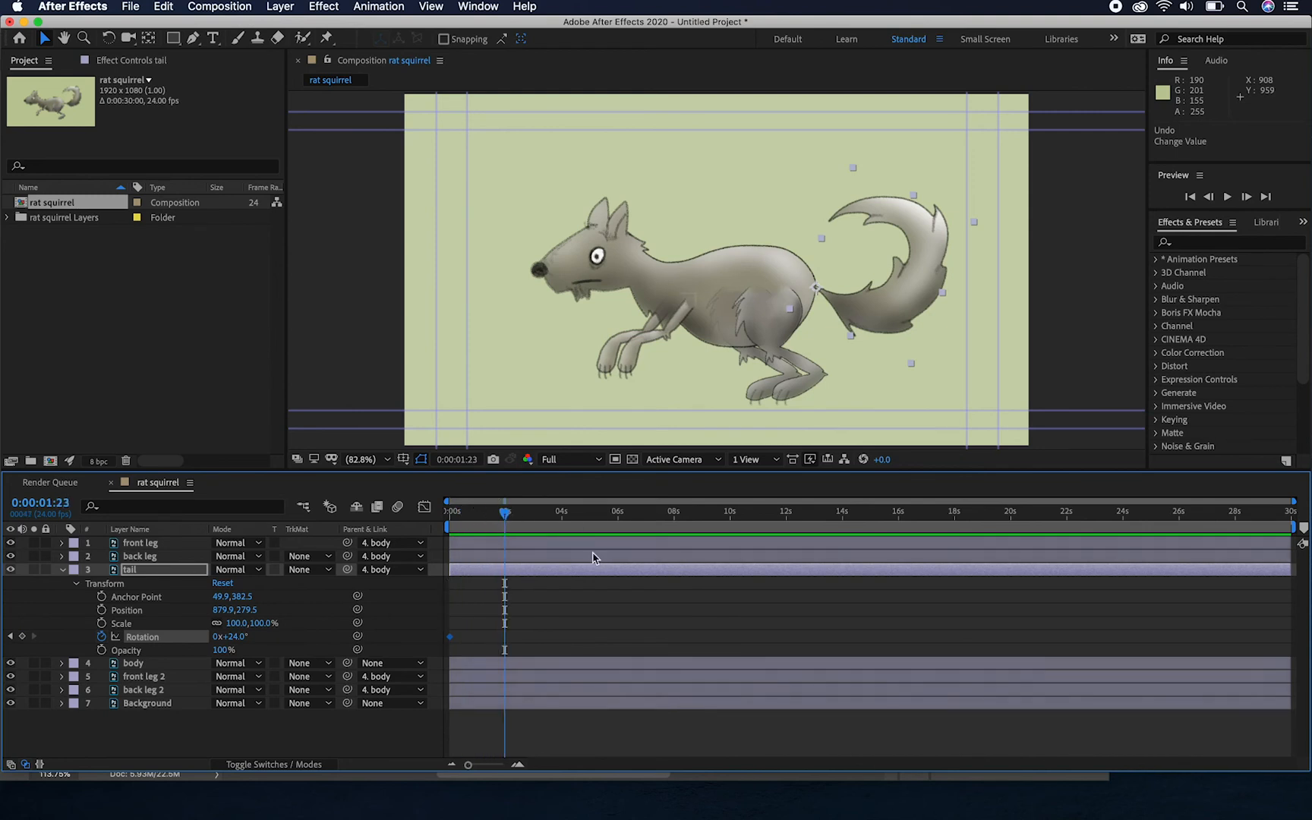
left_click(238, 638)
left_click_drag(238, 637, 214, 640)
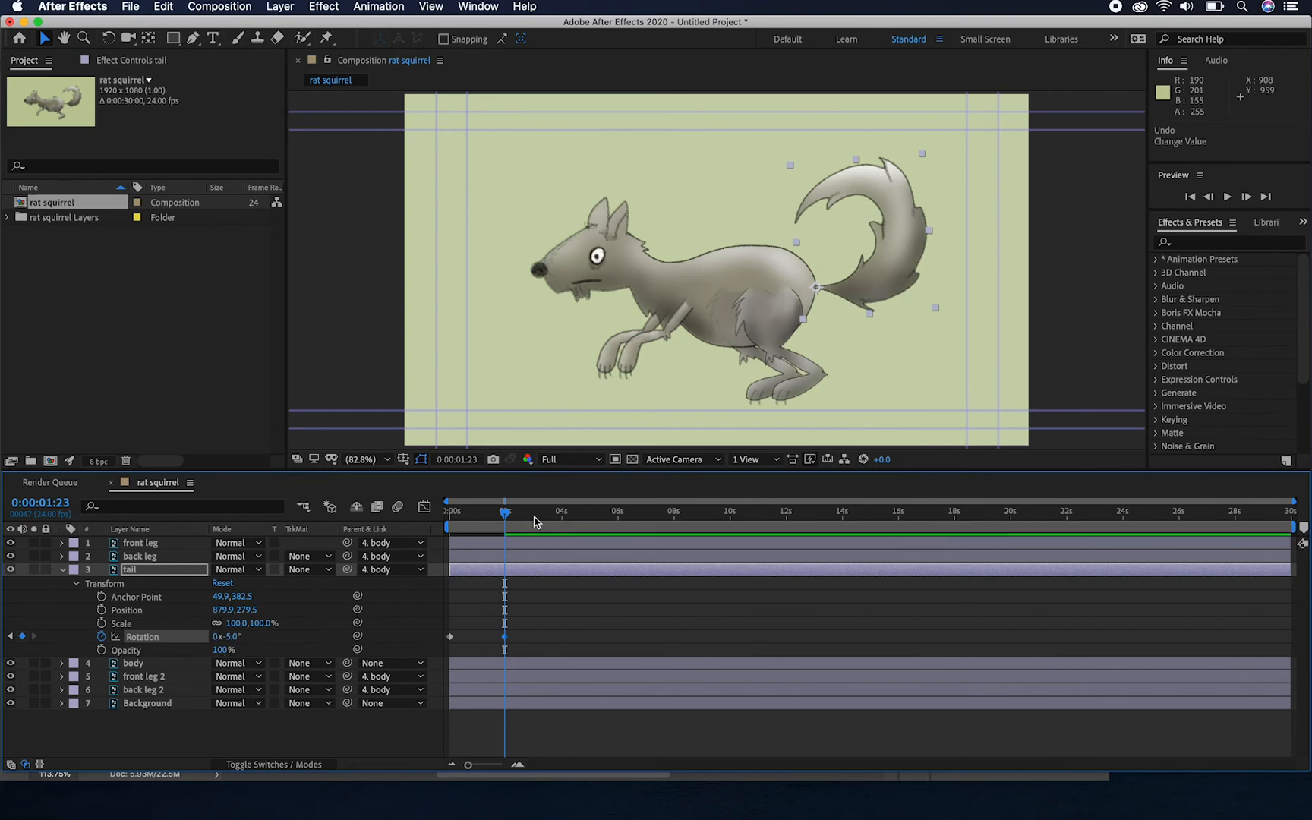
Preview the tail's rotation from the first frame, and return to the start of the timeline
left_click(445, 524)
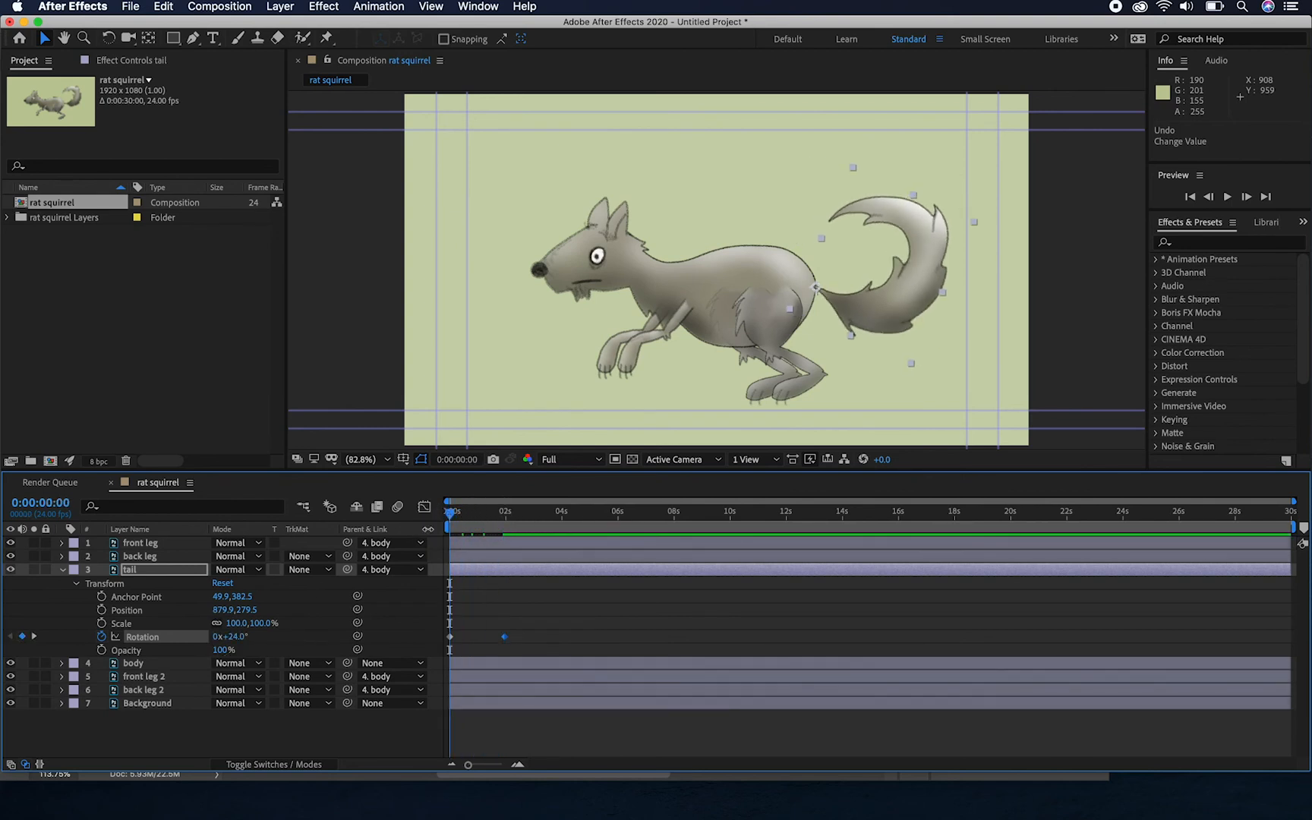
key("space")
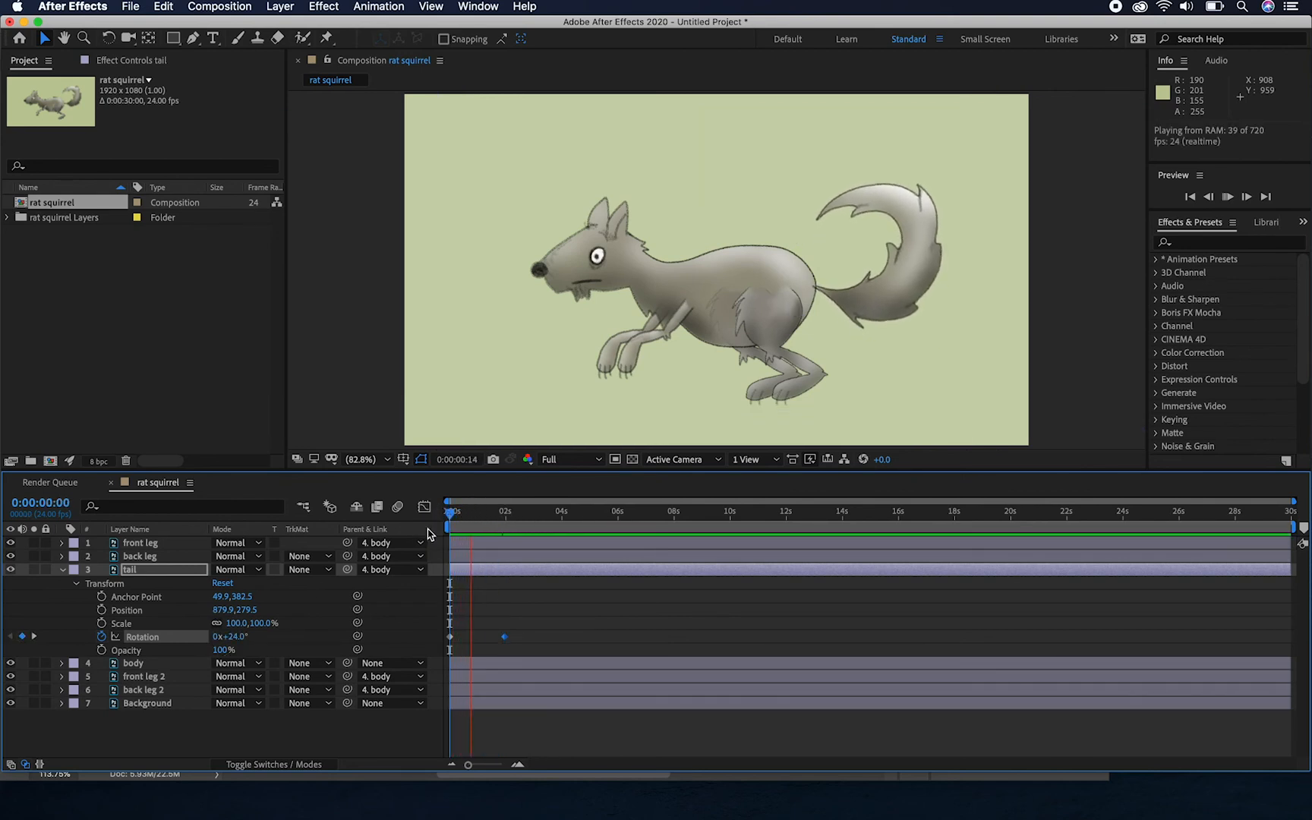
key("space")
left_click_drag(501, 514, 438, 533)
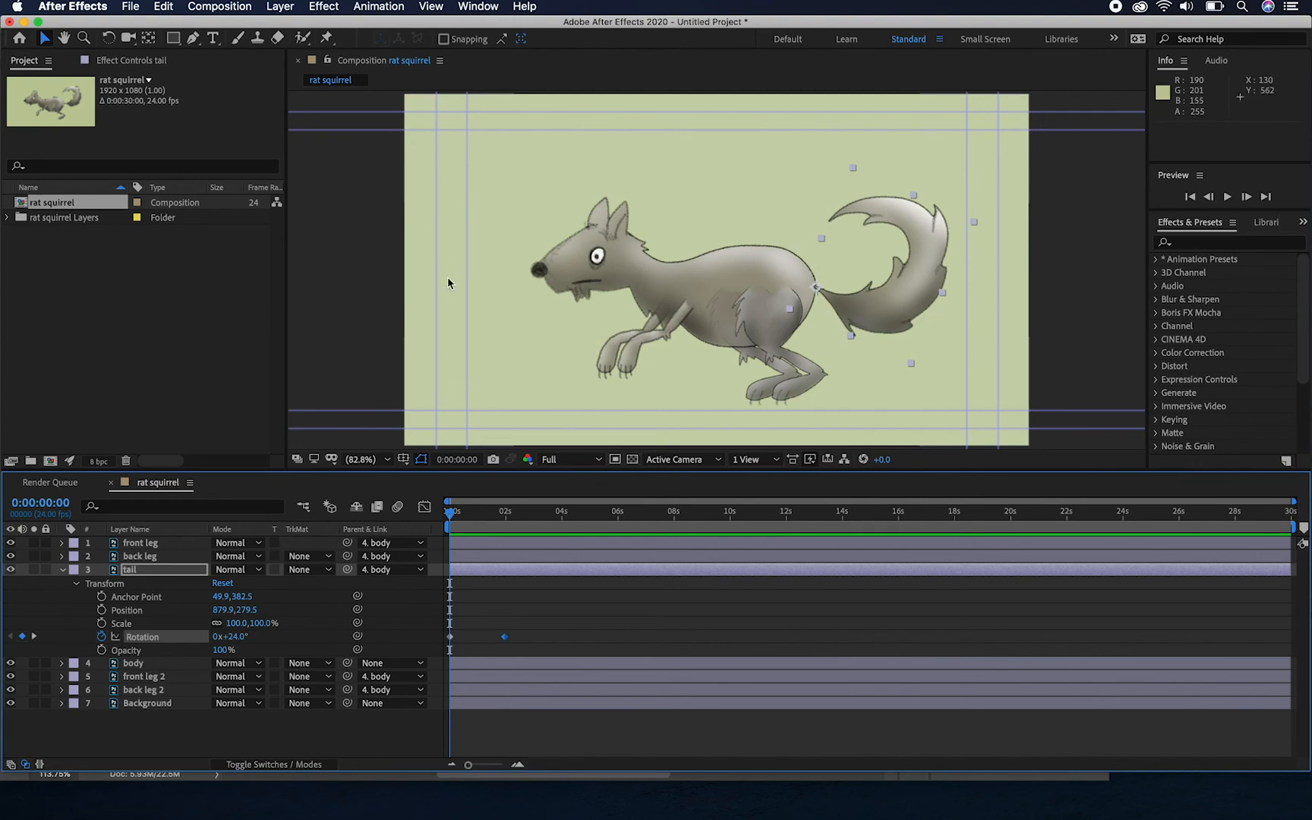
Add five puppet position pins along the tail from base to tip, and reposition pins at the first frame to bend the tail outward
left_click(471, 577)
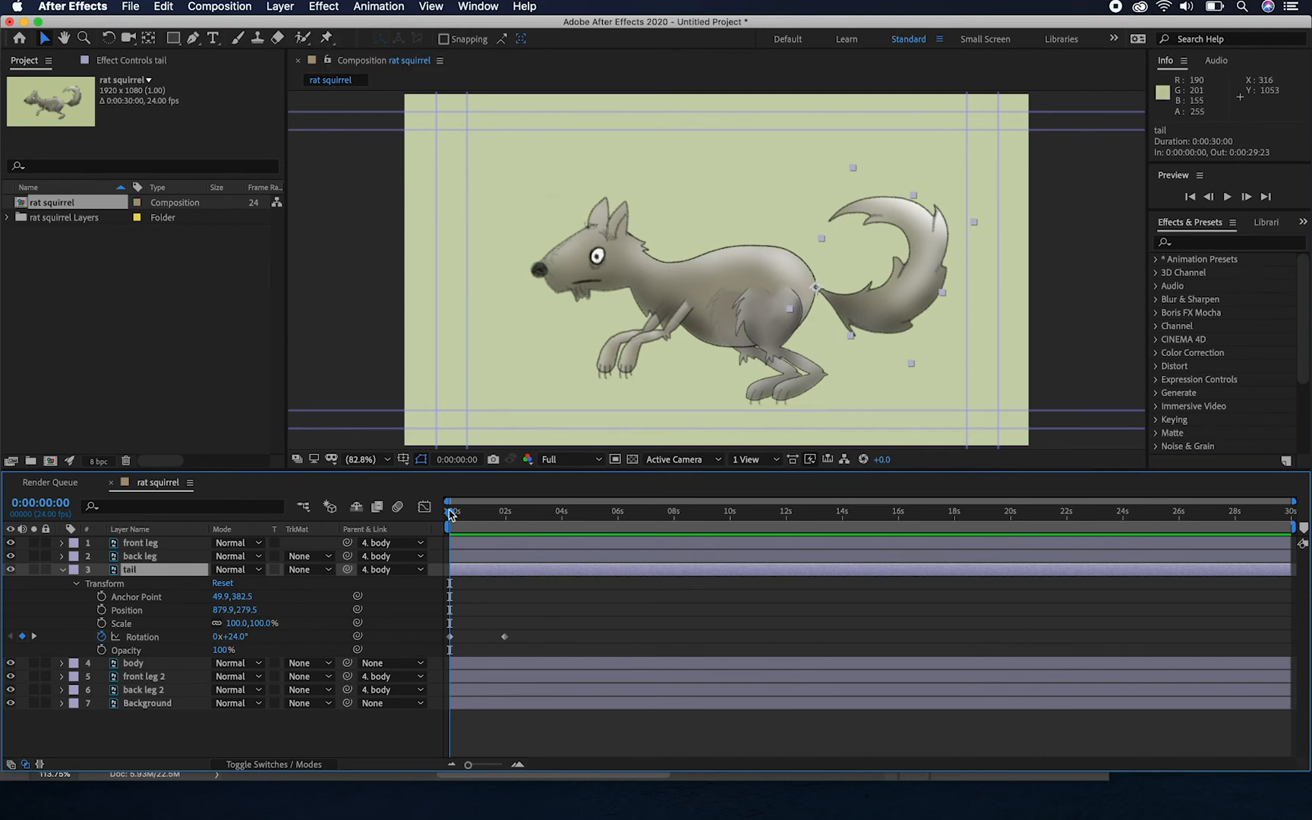
left_click_drag(450, 516, 439, 519)
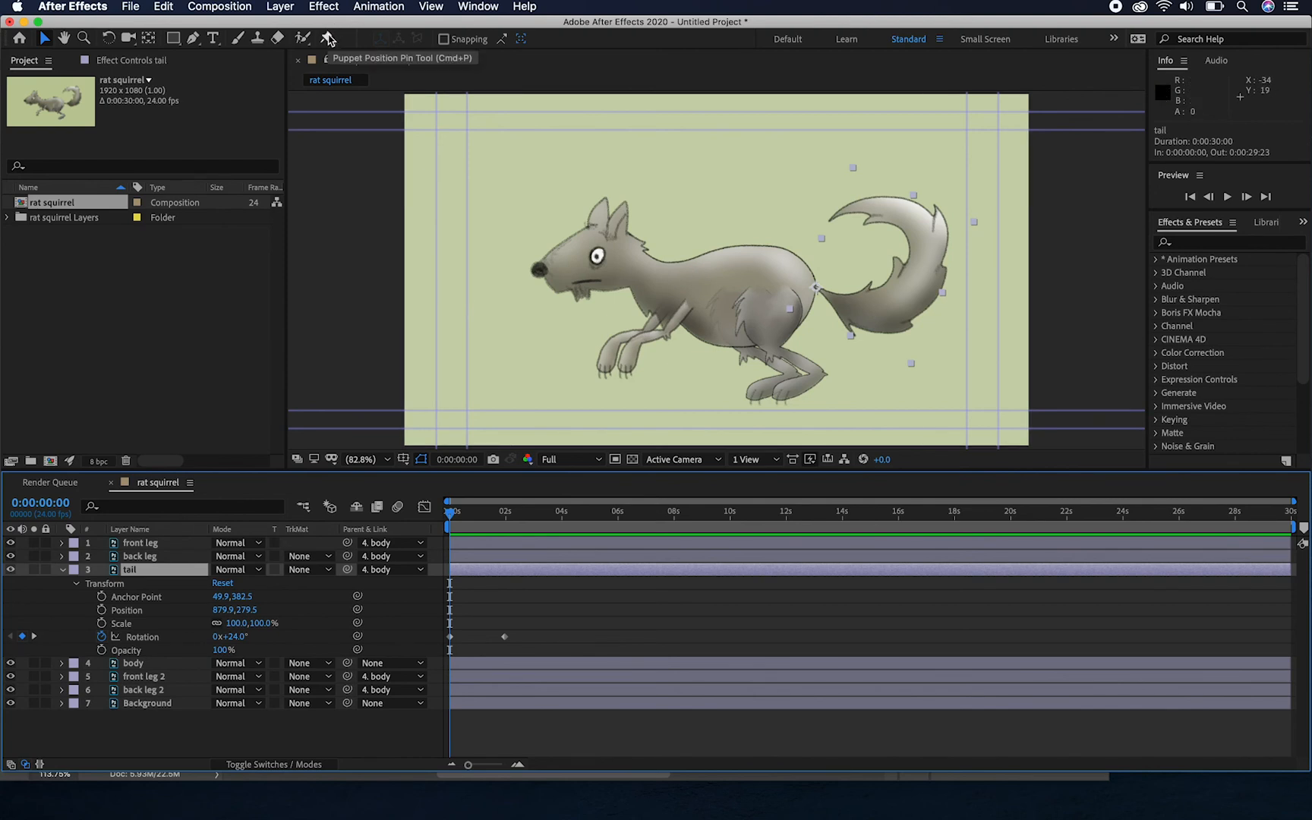
left_click(328, 39)
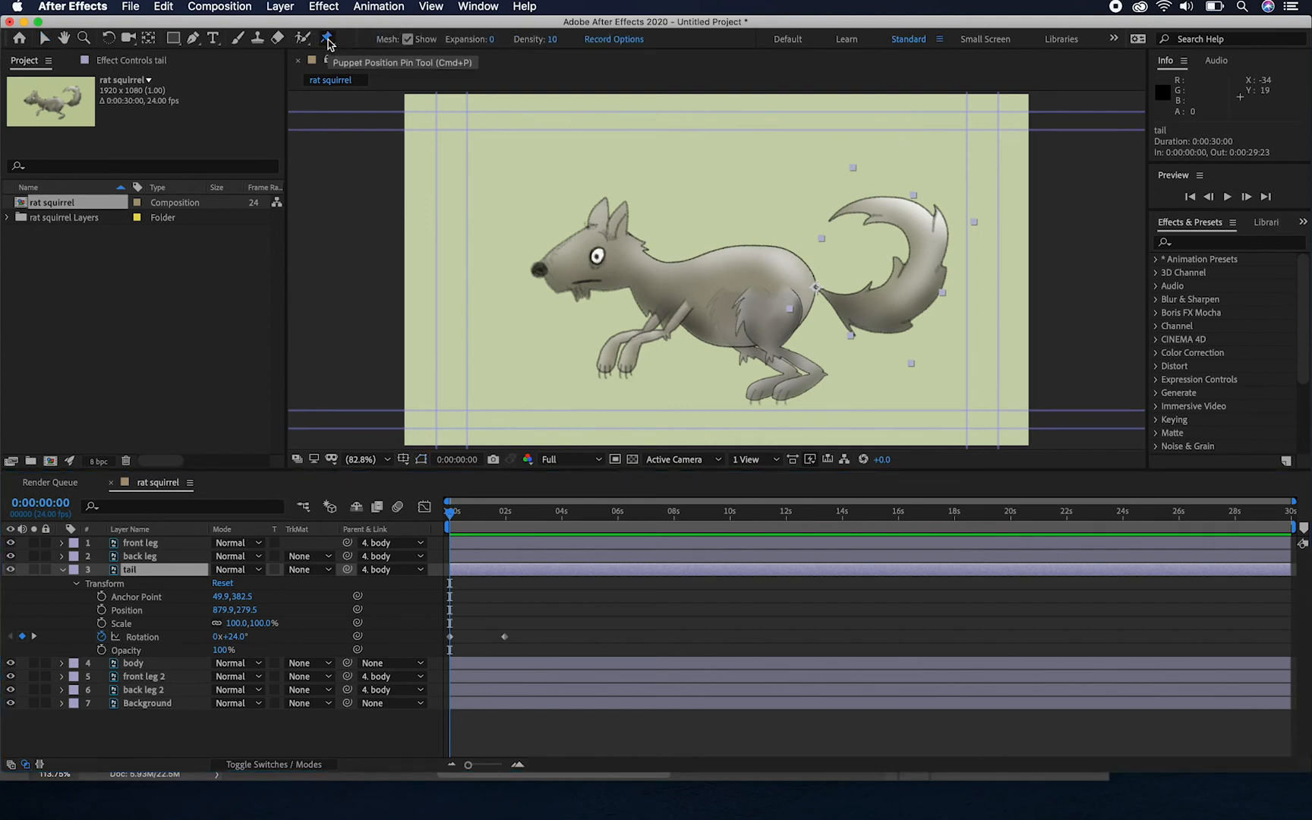
left_click(816, 287)
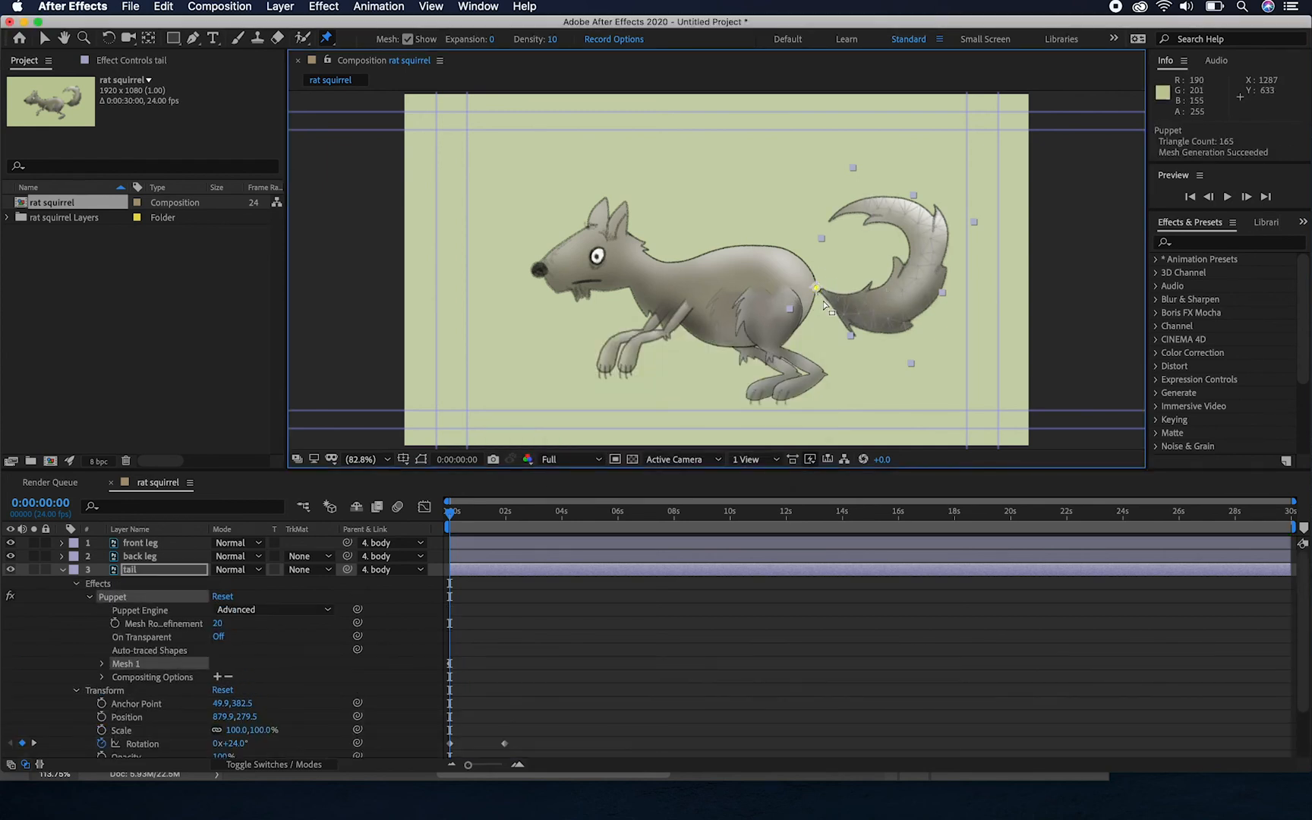
left_click(893, 300)
left_click(927, 252)
left_click(885, 207)
left_click(832, 218)
left_click(831, 219)
left_click_drag(830, 225, 940, 253)
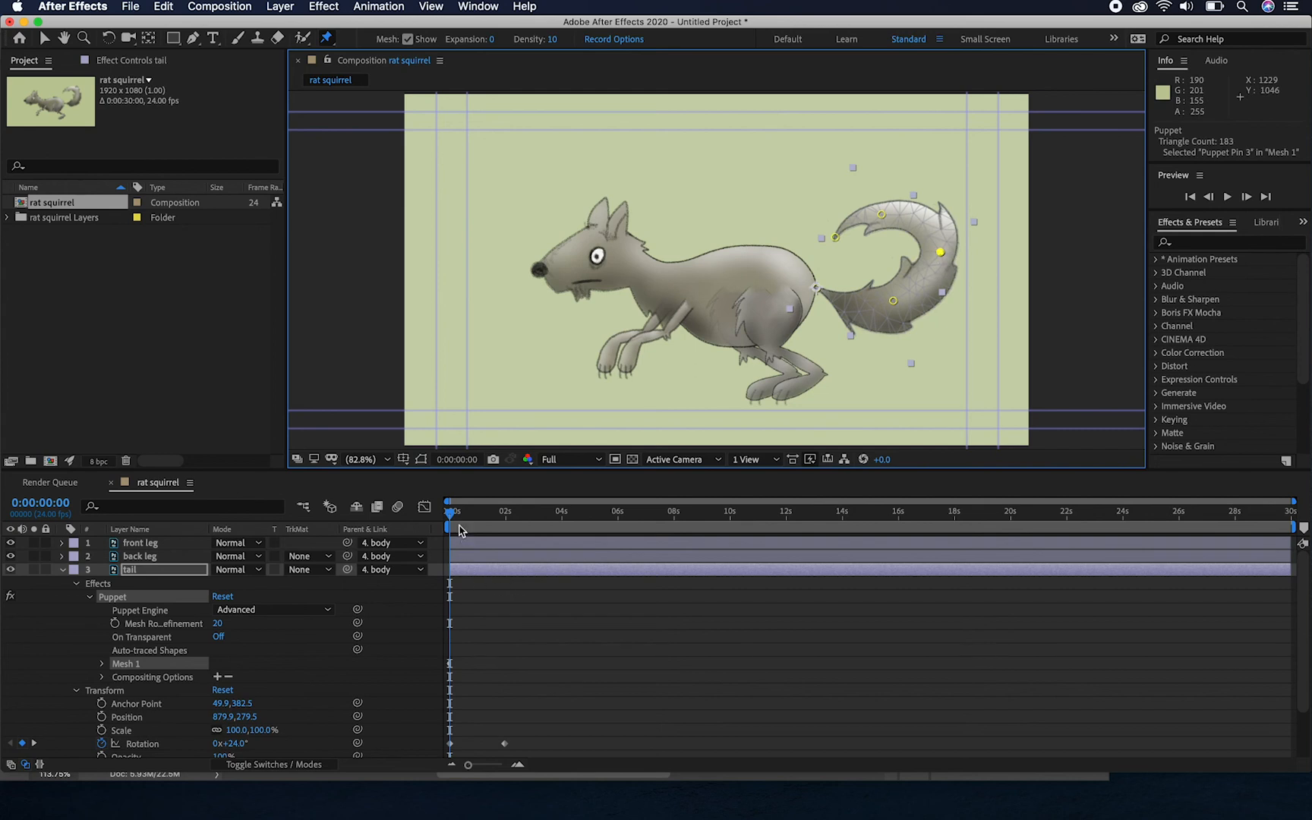
At 0:00:01:23, reposition the tail's puppet pins to open its curl upward and swing its middle outward
left_click_drag(451, 516, 507, 545)
left_click(507, 545)
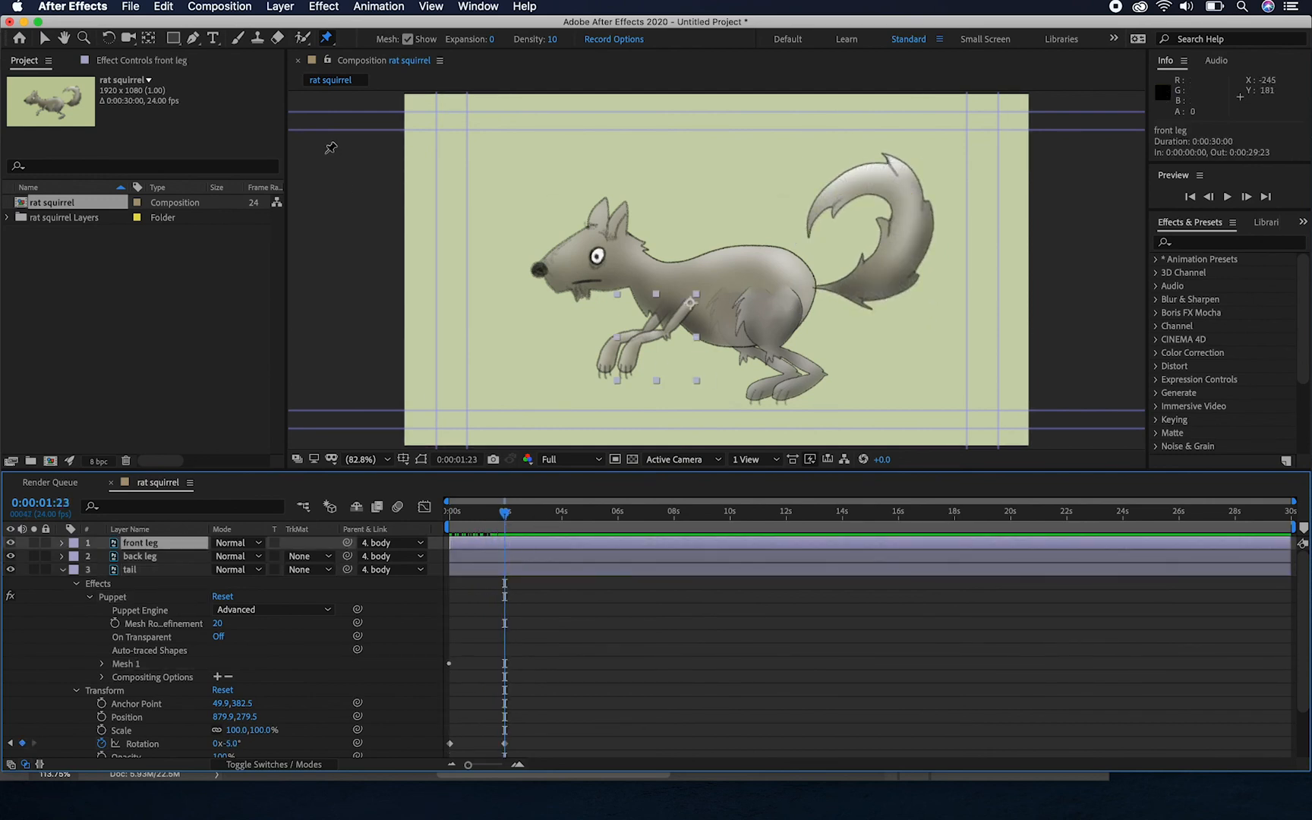
left_click(327, 39)
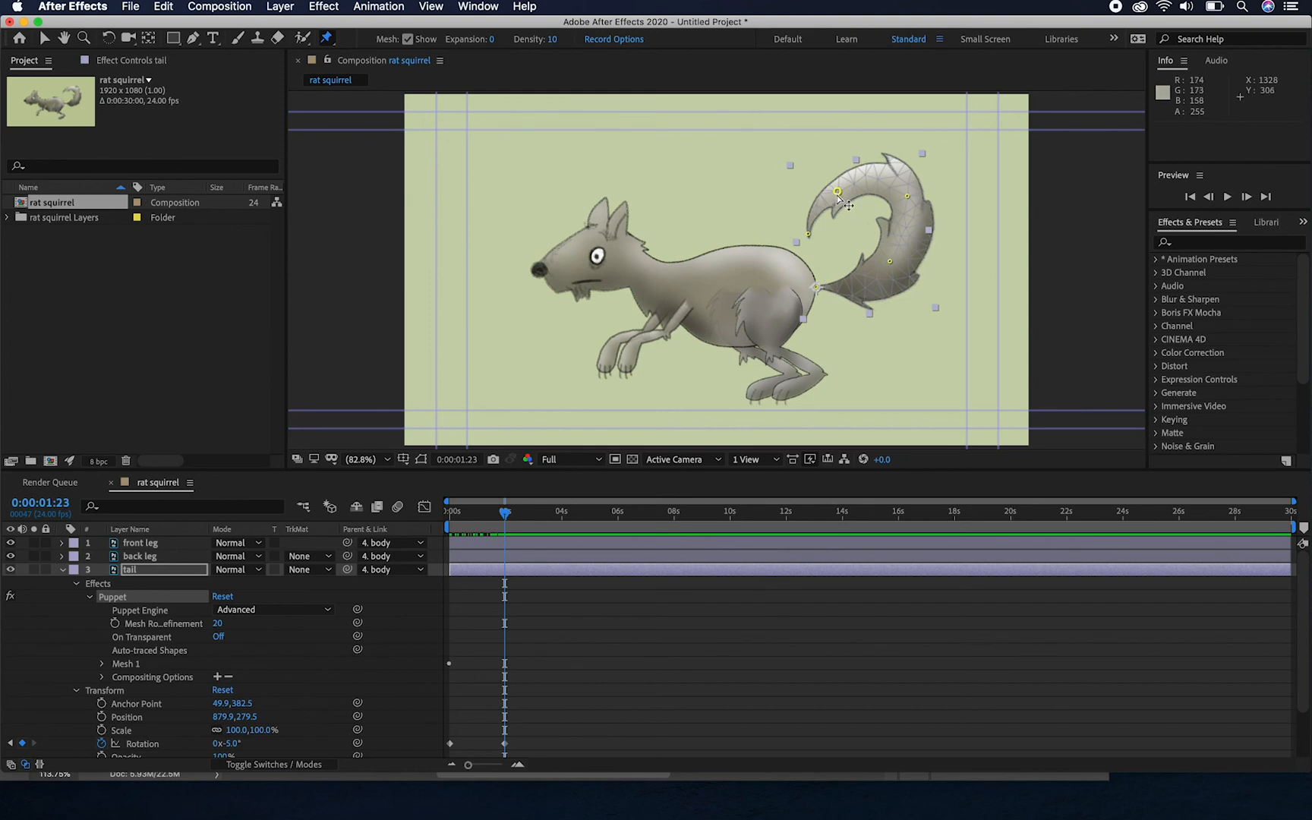
left_click_drag(809, 233, 835, 173)
left_click(906, 196)
left_click_drag(906, 196, 921, 195)
left_click(890, 261)
left_click_drag(890, 261, 897, 267)
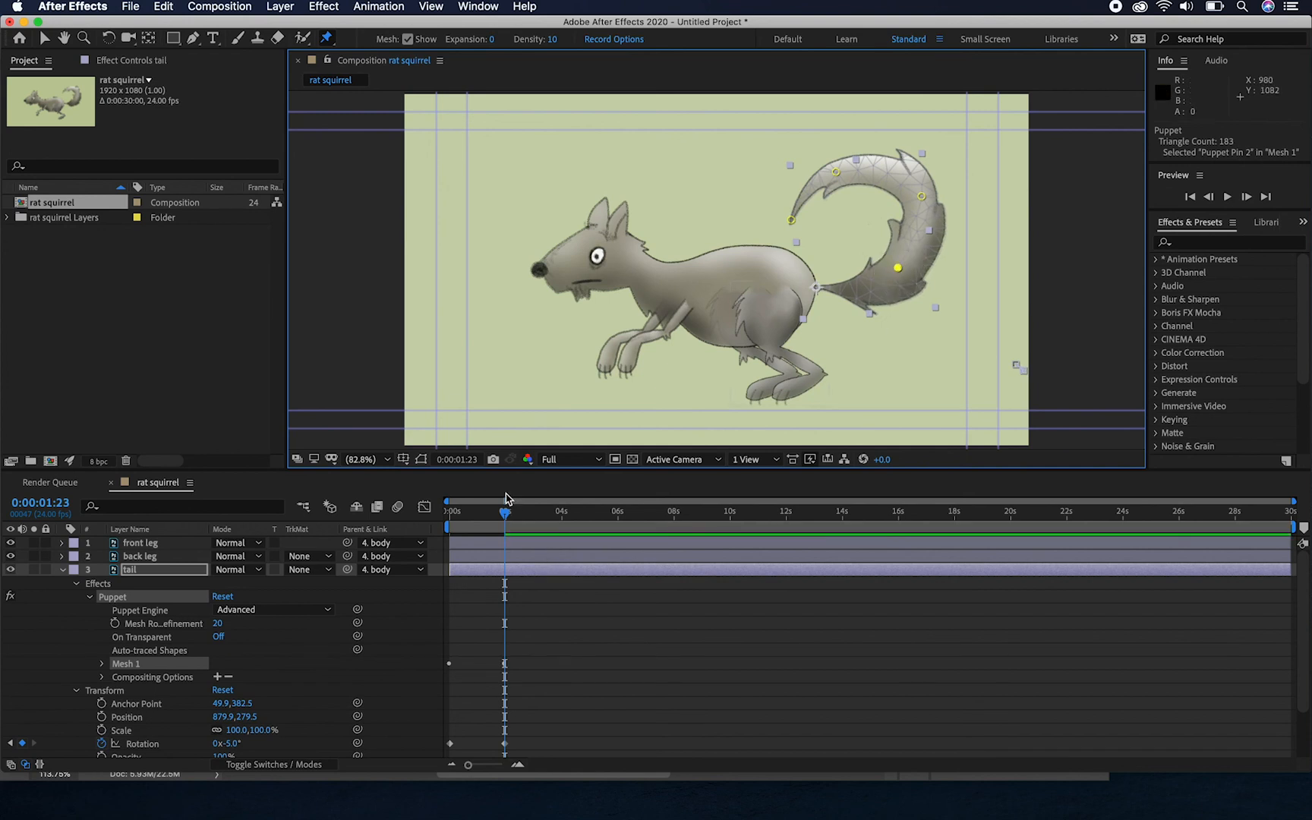
Add four puppet position pins to the back leg layer at the first frame: hip, knee, heel and foot
left_click_drag(504, 512, 446, 547)
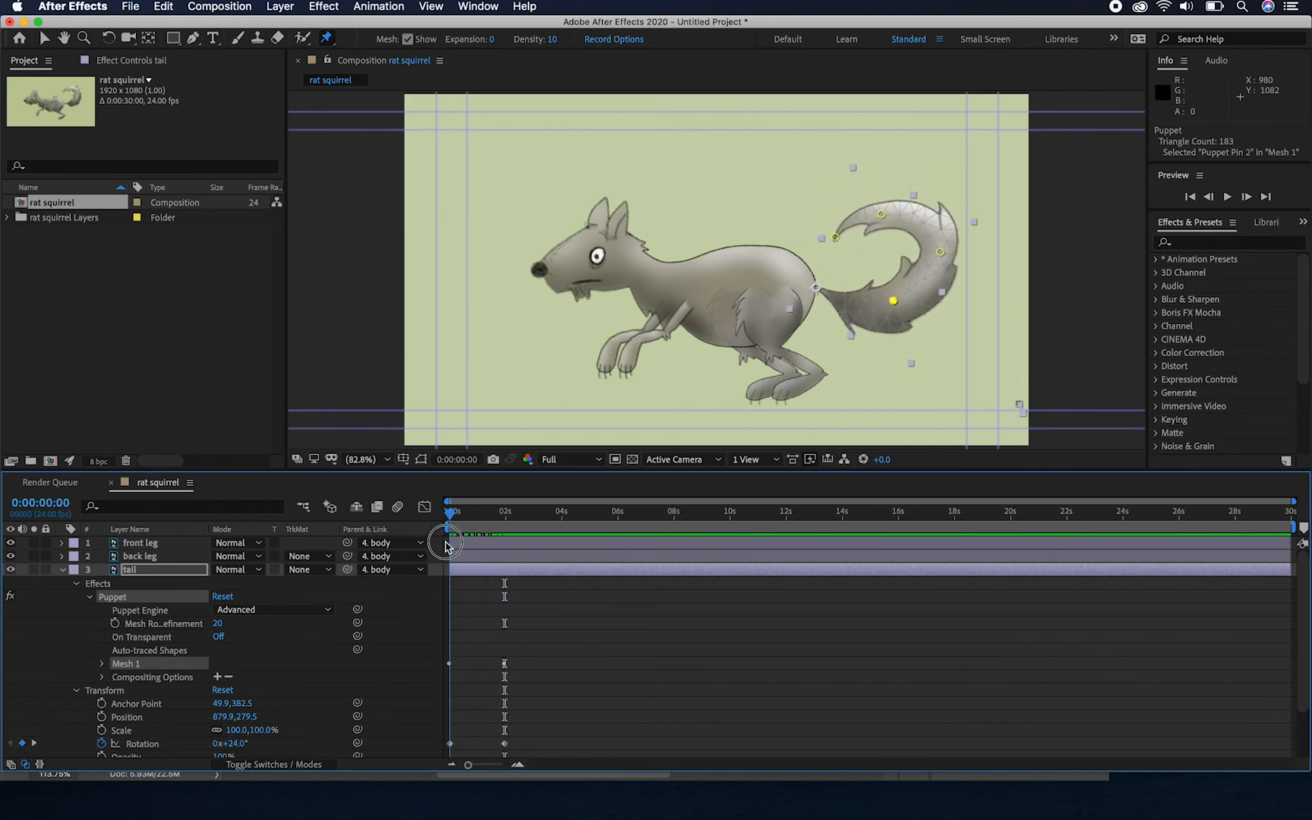
left_click(63, 570)
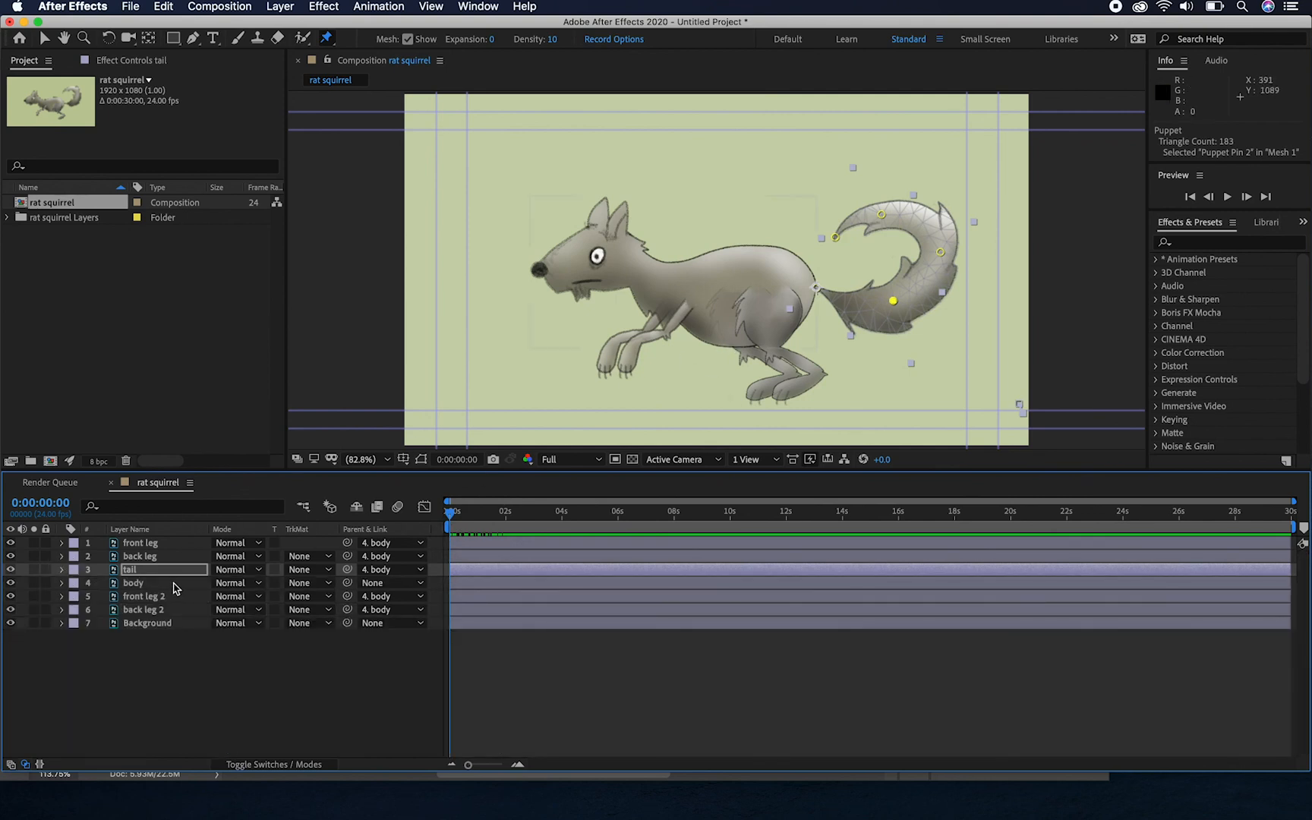
left_click(154, 557)
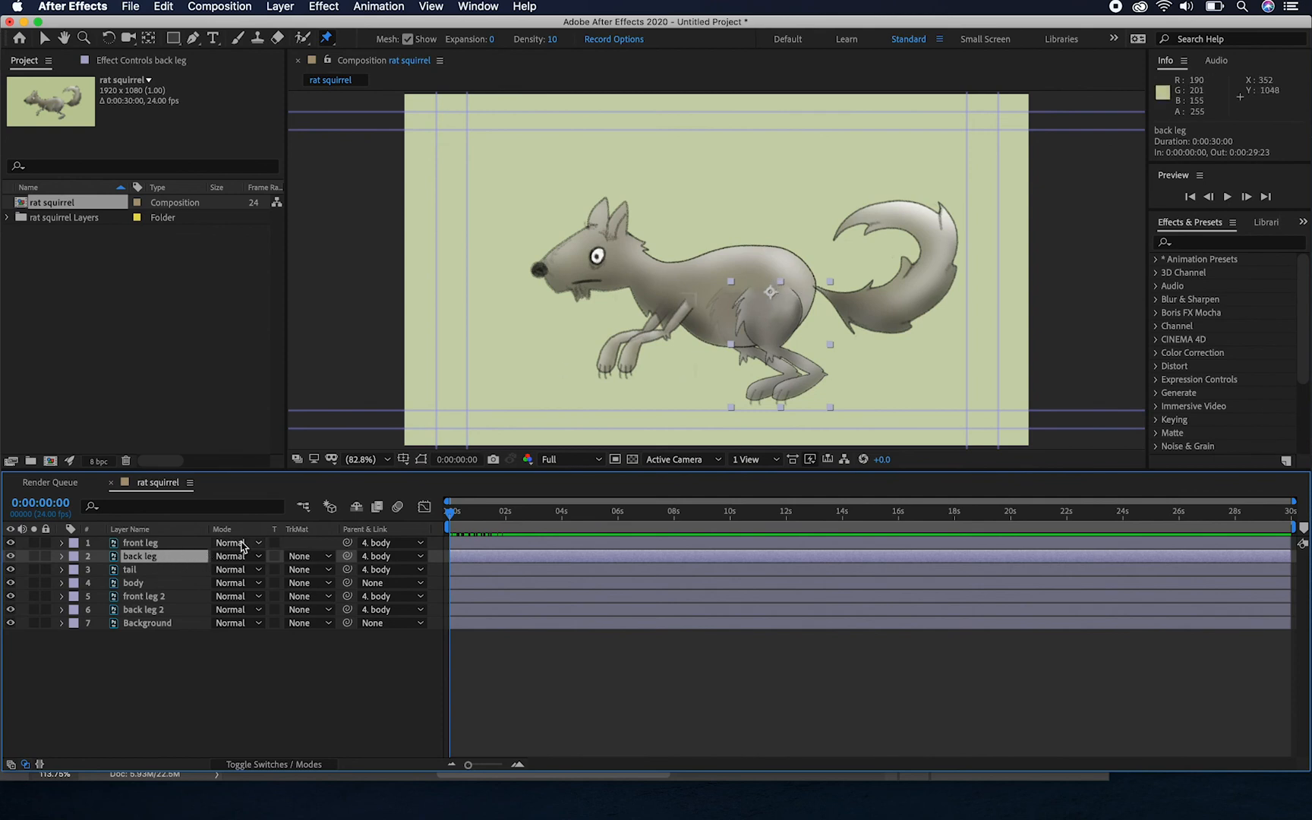
left_click(772, 289)
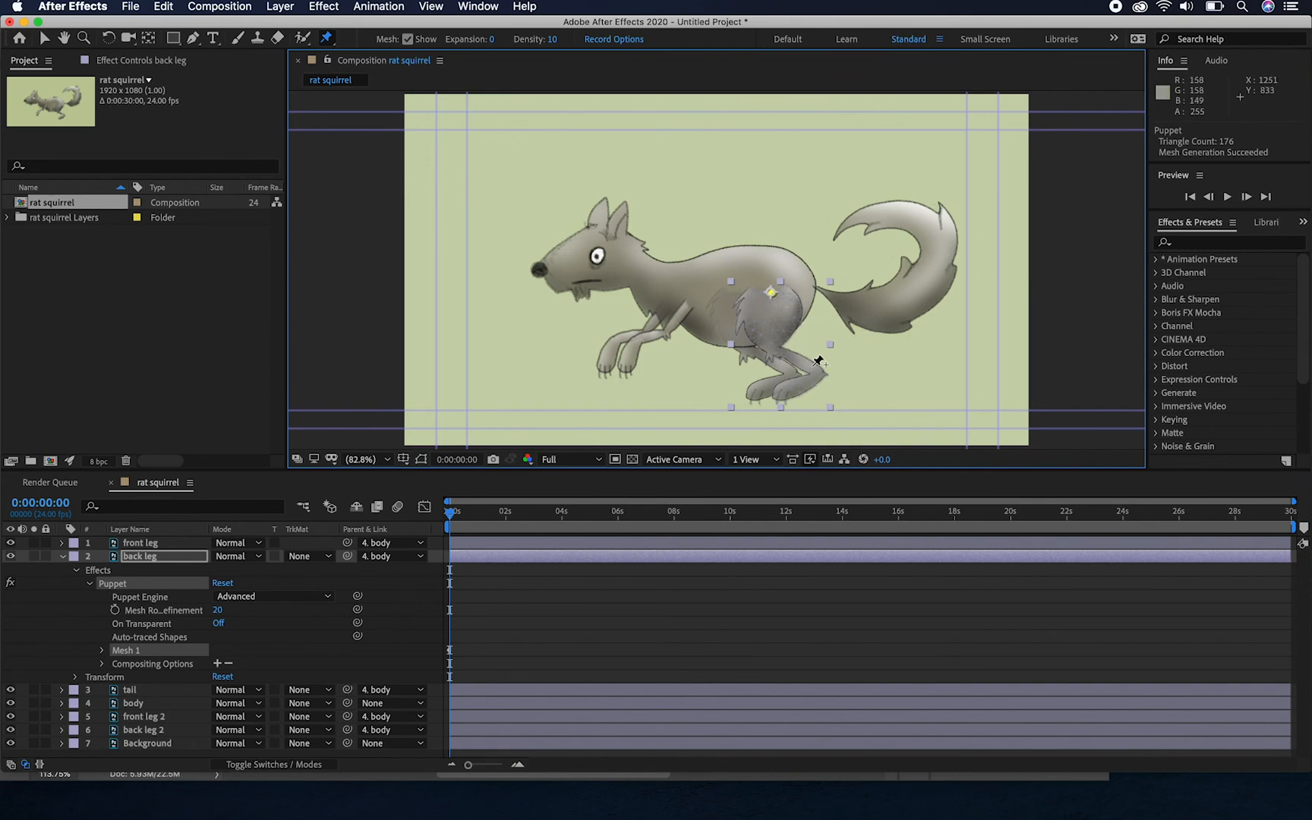
left_click(774, 351)
left_click(786, 390)
Keyframe the back leg layer's rotation at the first frame with a value of 65°
left_click(76, 571)
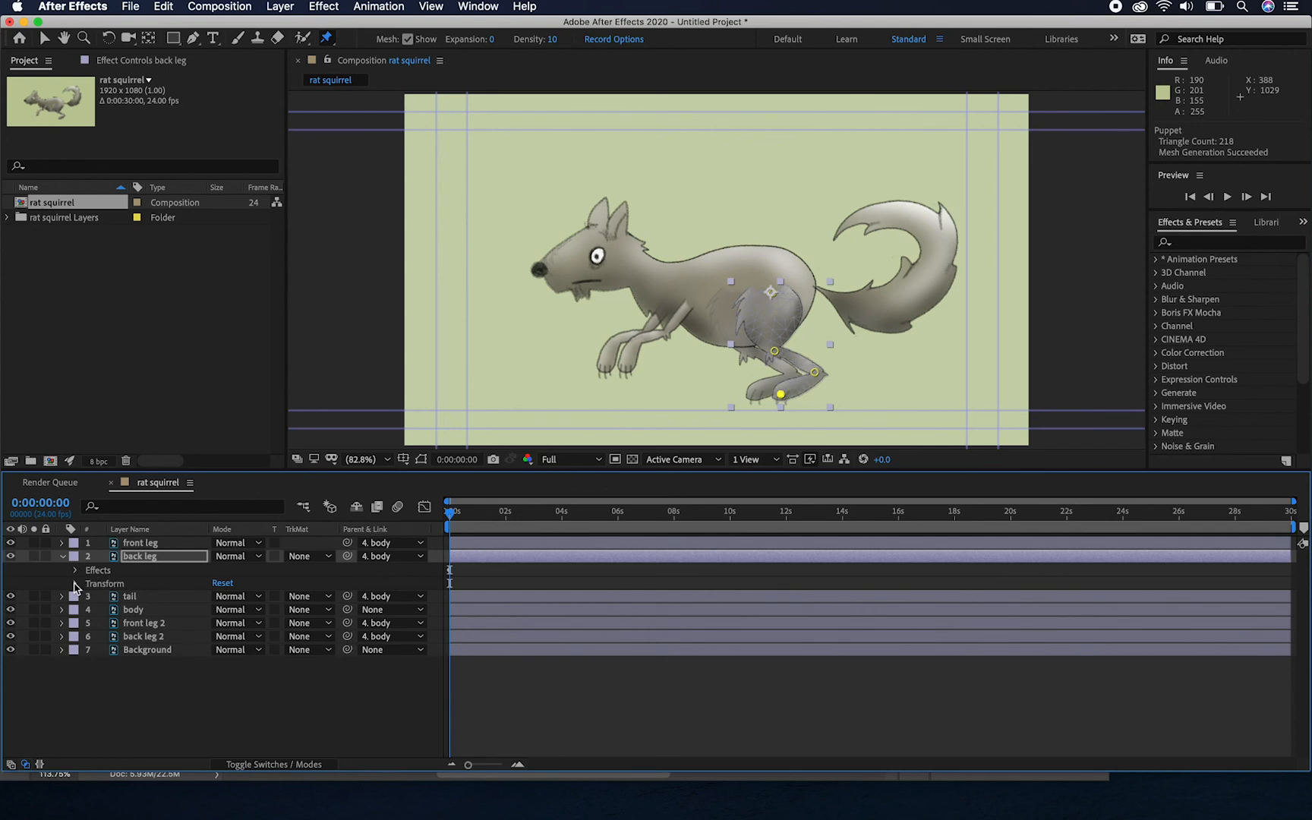
left_click(75, 583)
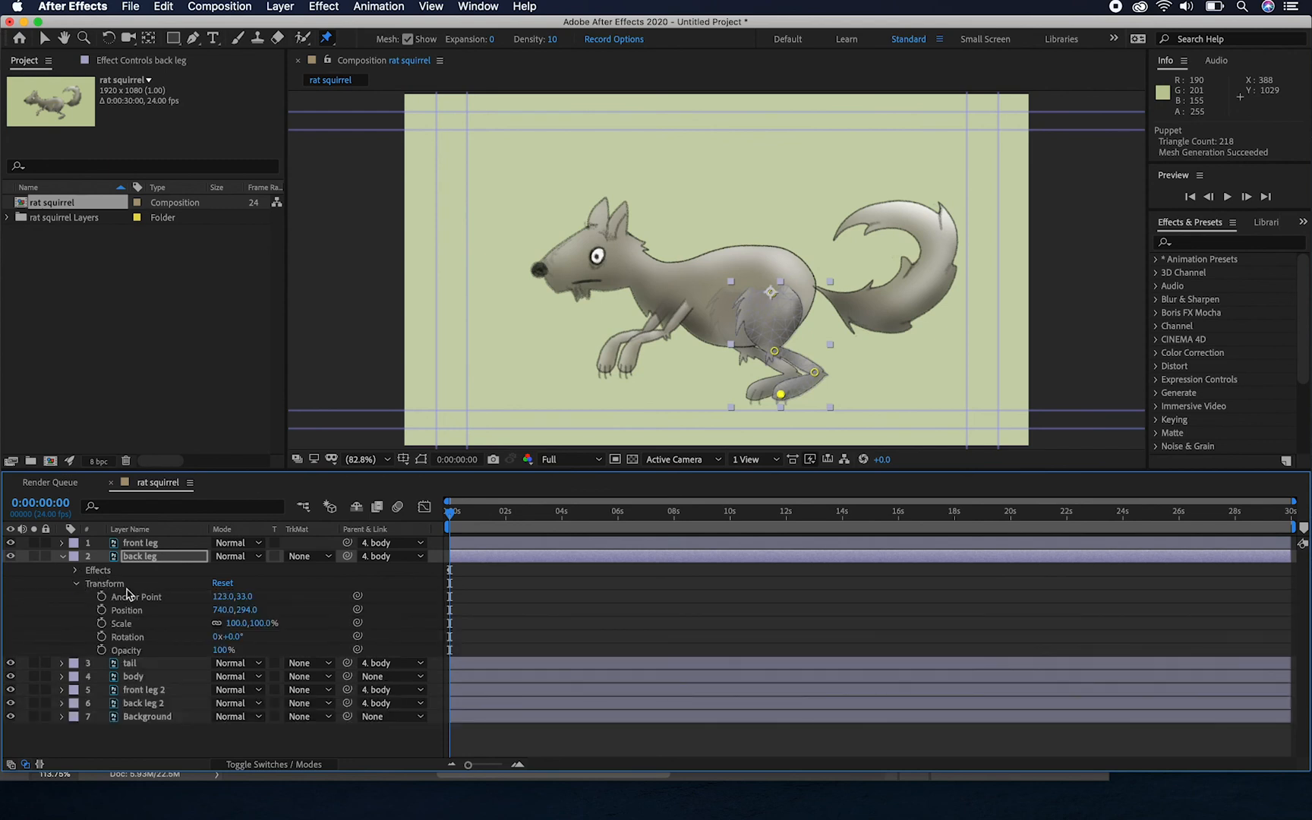
left_click(102, 637)
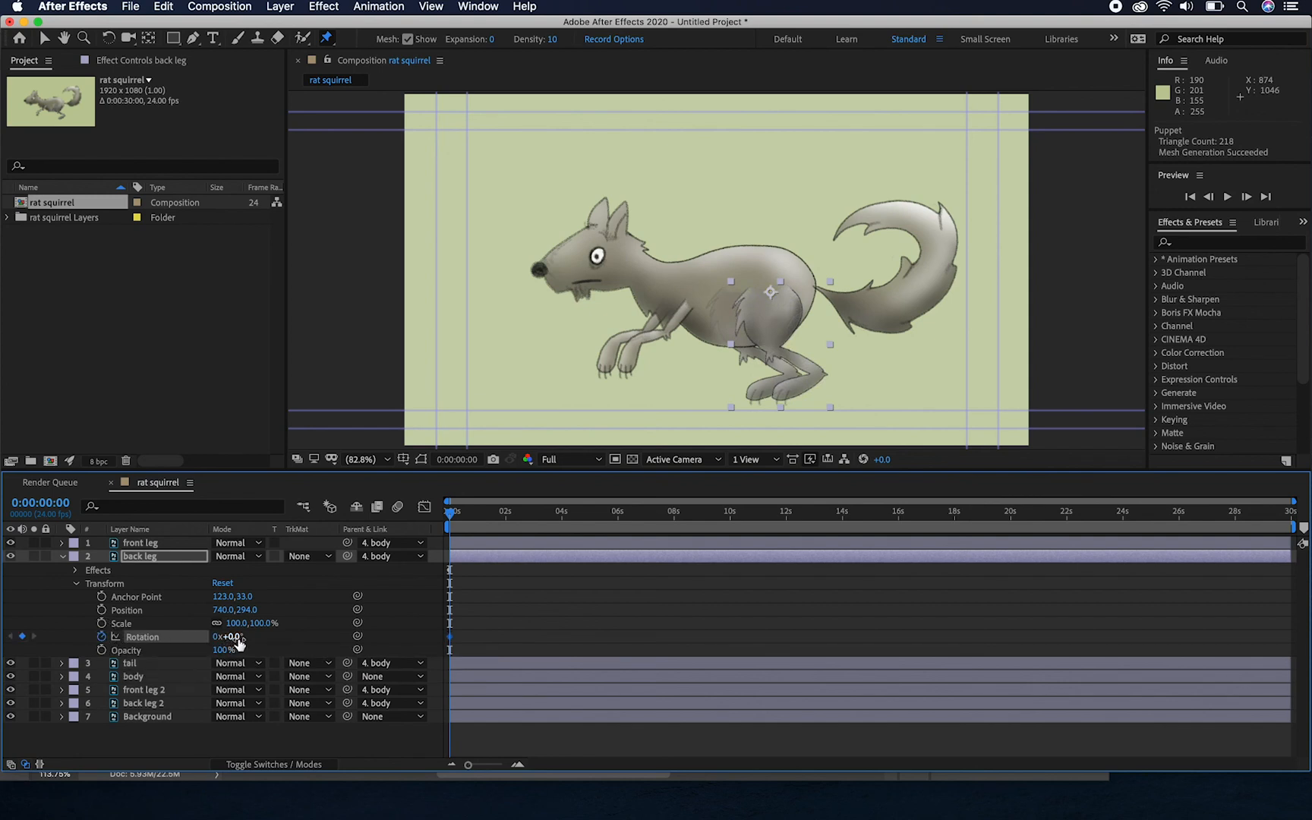
left_click_drag(238, 641, 290, 639)
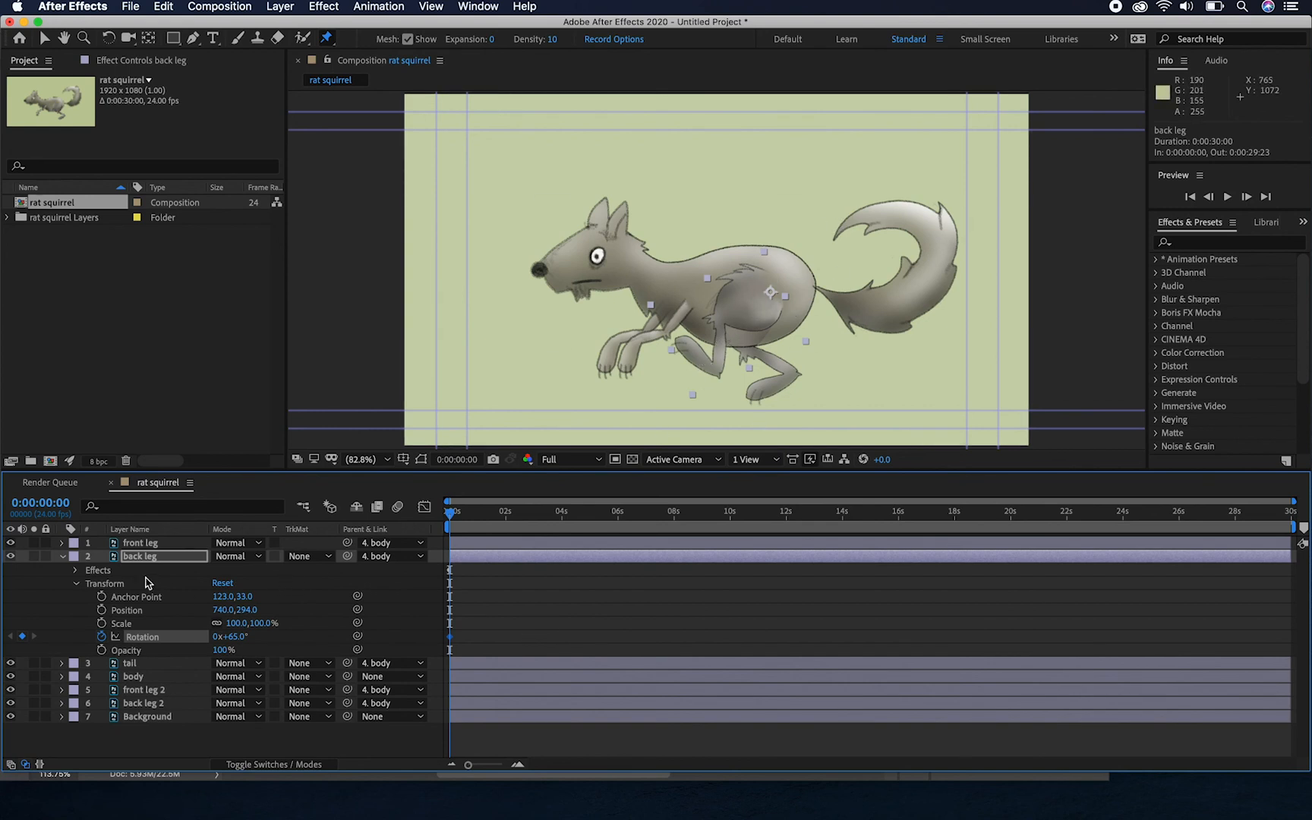
Reposition the back leg's foot and heel puppet pins at the first frame to stretch the lower leg forward
left_click(77, 572)
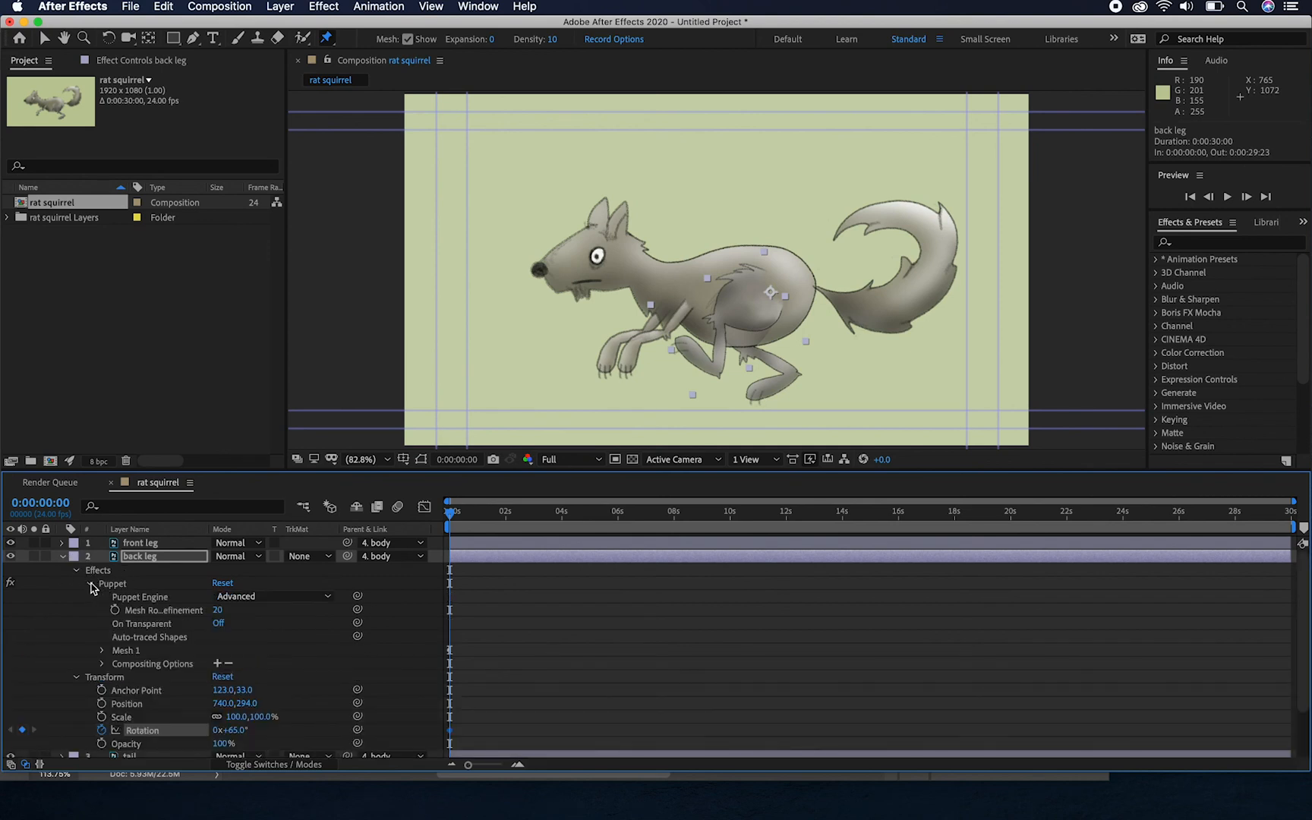
left_click(91, 584)
left_click(114, 584)
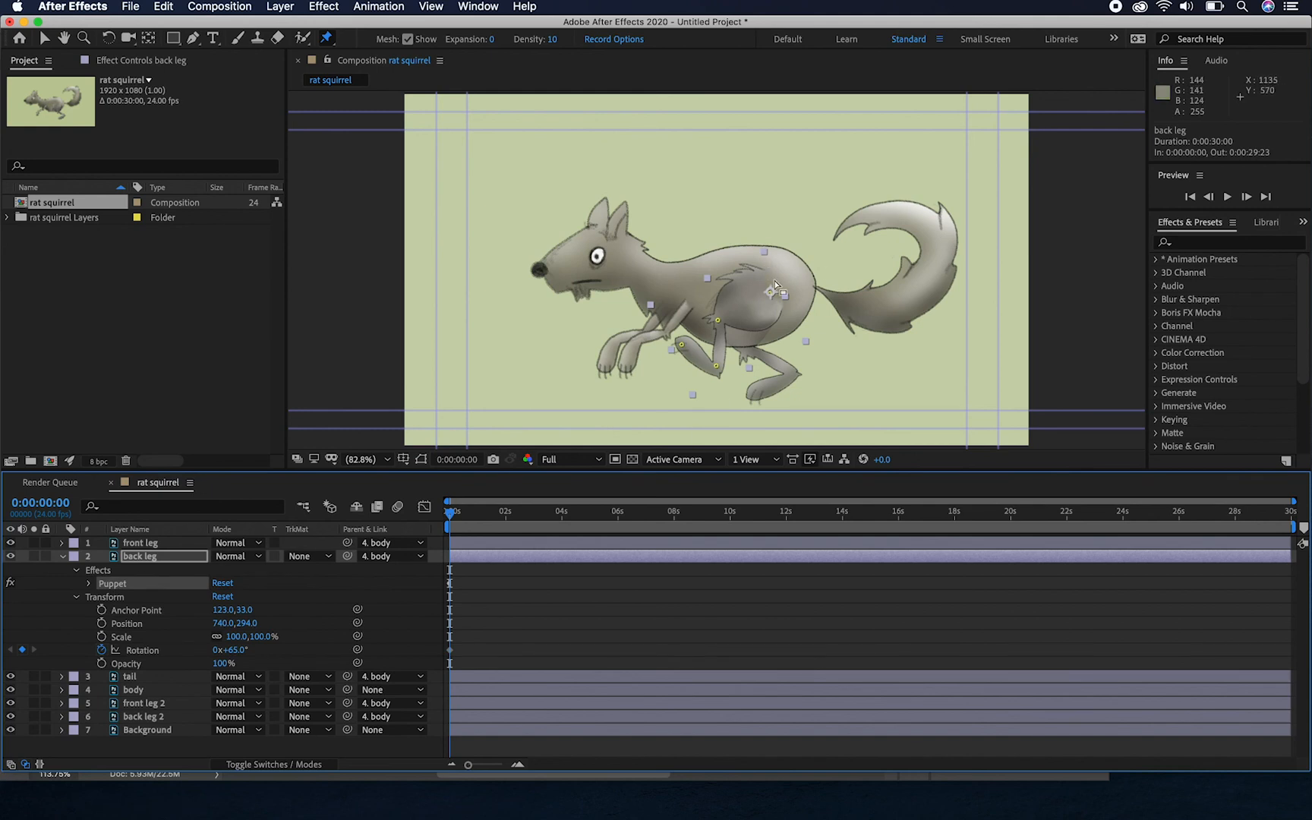
left_click(682, 344)
left_click_drag(681, 345, 711, 364)
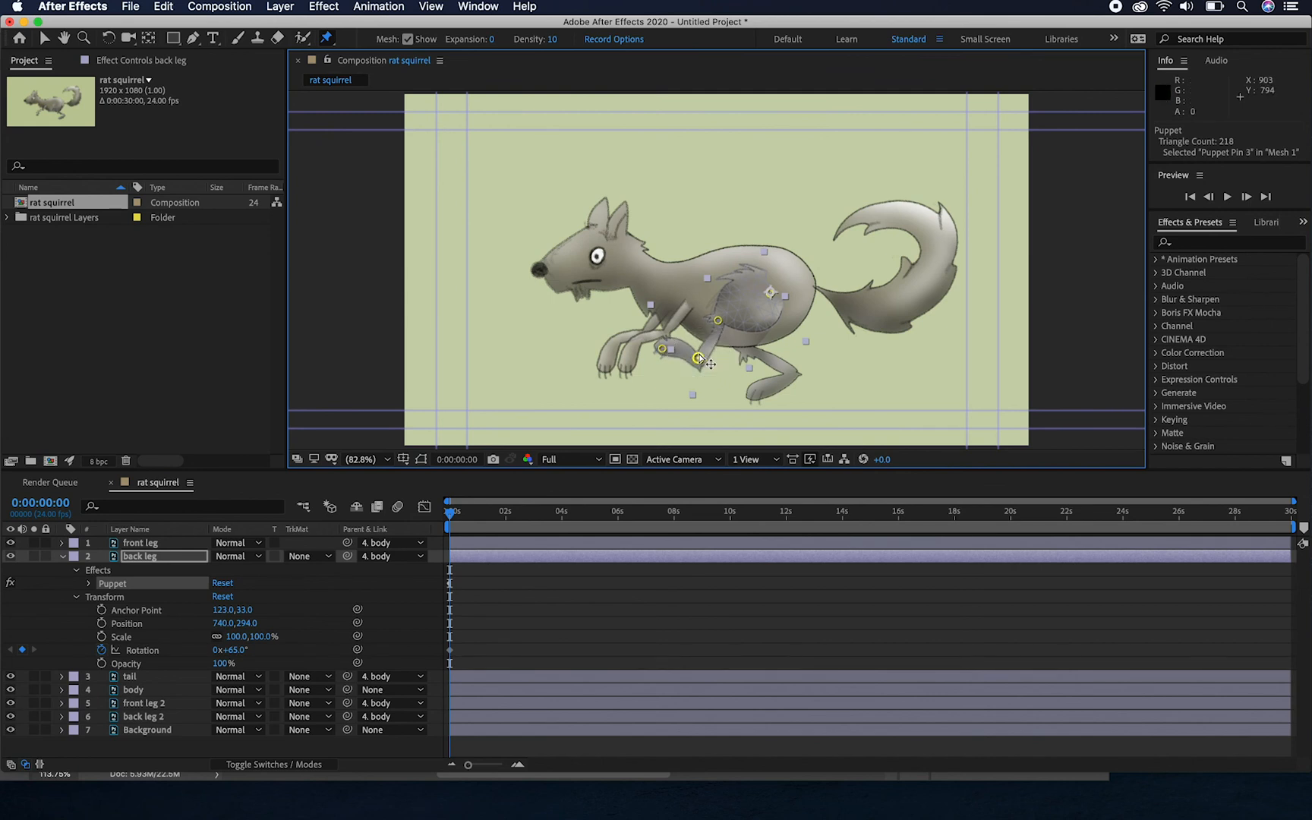
Move the back leg's foot pin forward and up at the first frame, and keyframe the layer's rotation at -52.7° at 0:00:02:00
left_click_drag(662, 349, 646, 338)
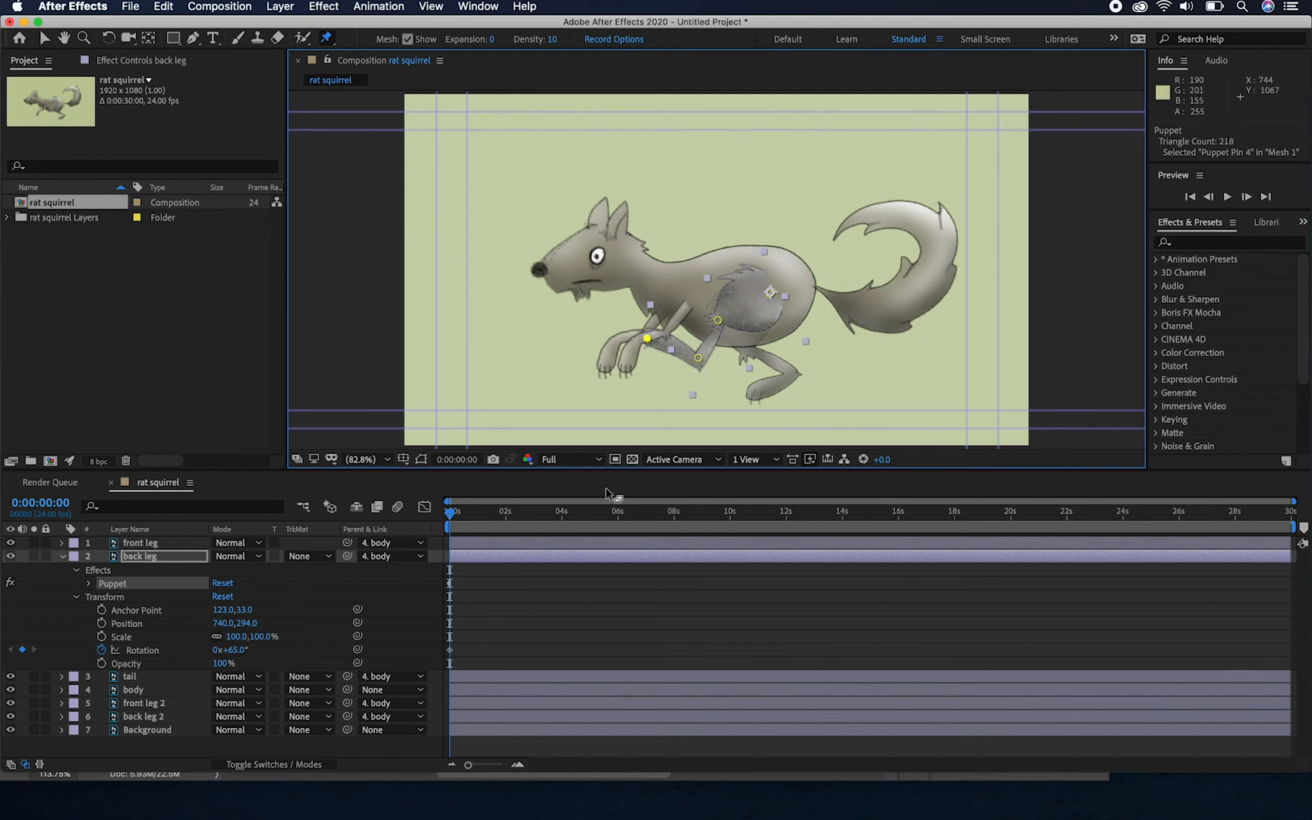
left_click_drag(452, 519, 508, 521)
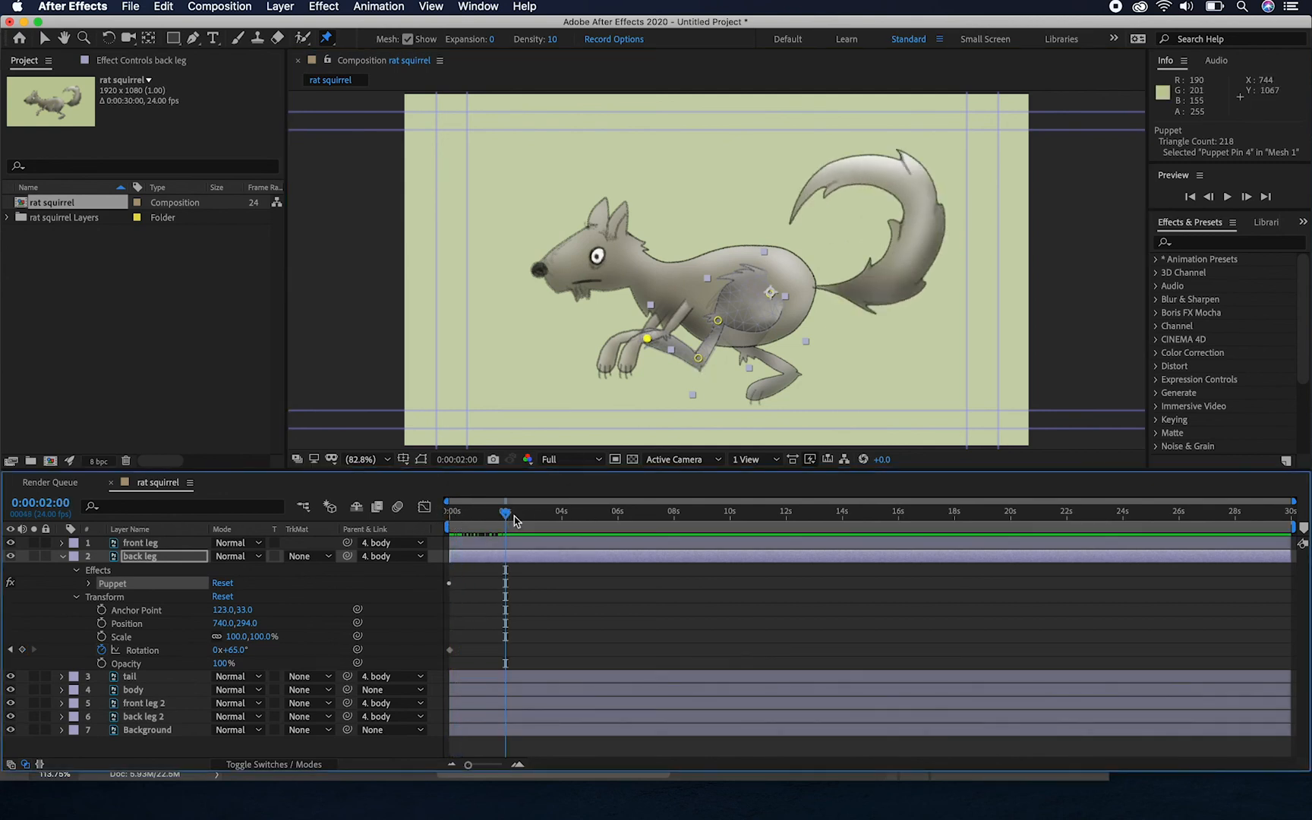
left_click(107, 38)
left_click_drag(650, 308, 807, 347)
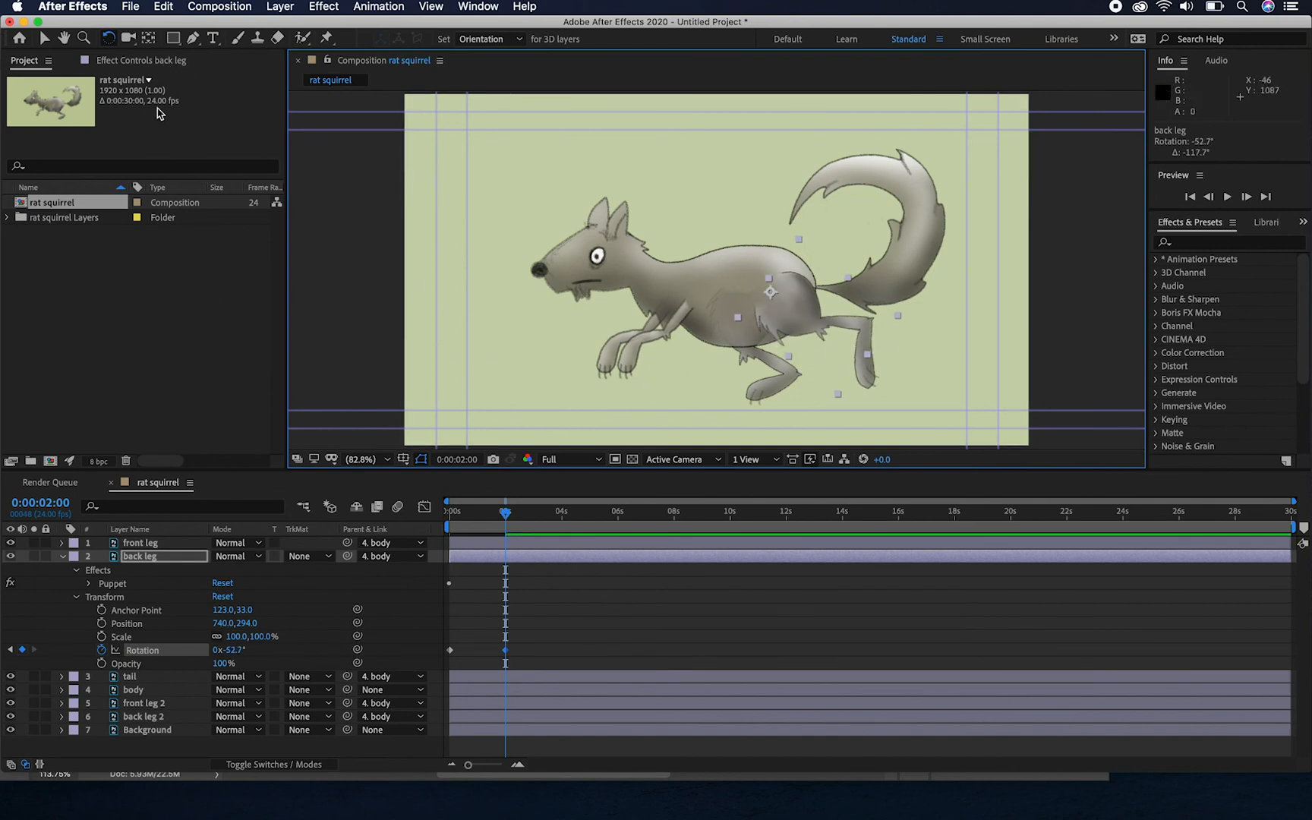
At 0:00:02:00, reposition the back leg's foot, knee and heel puppet pins to stretch the lower leg out behind the body
left_click(327, 38)
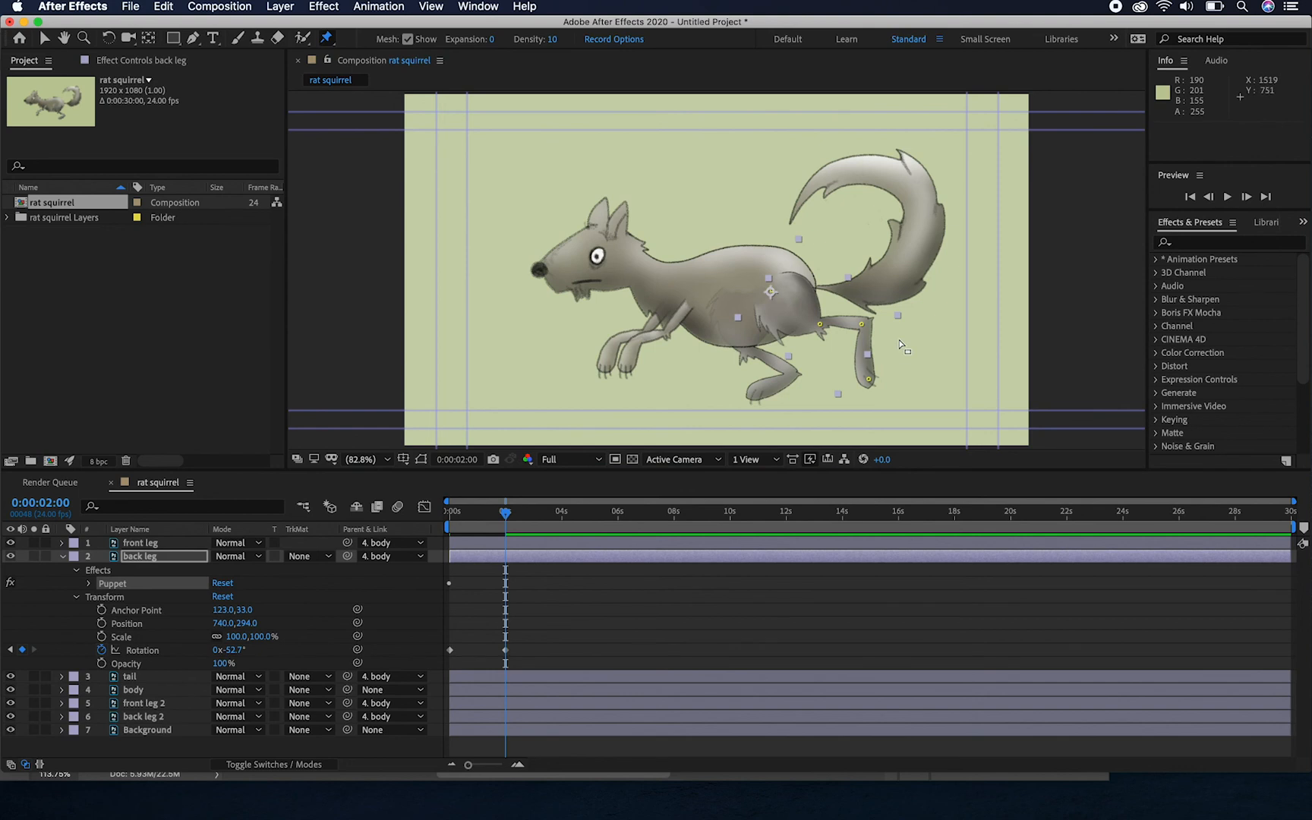
left_click_drag(870, 382, 912, 337)
left_click(820, 326)
left_click(860, 327)
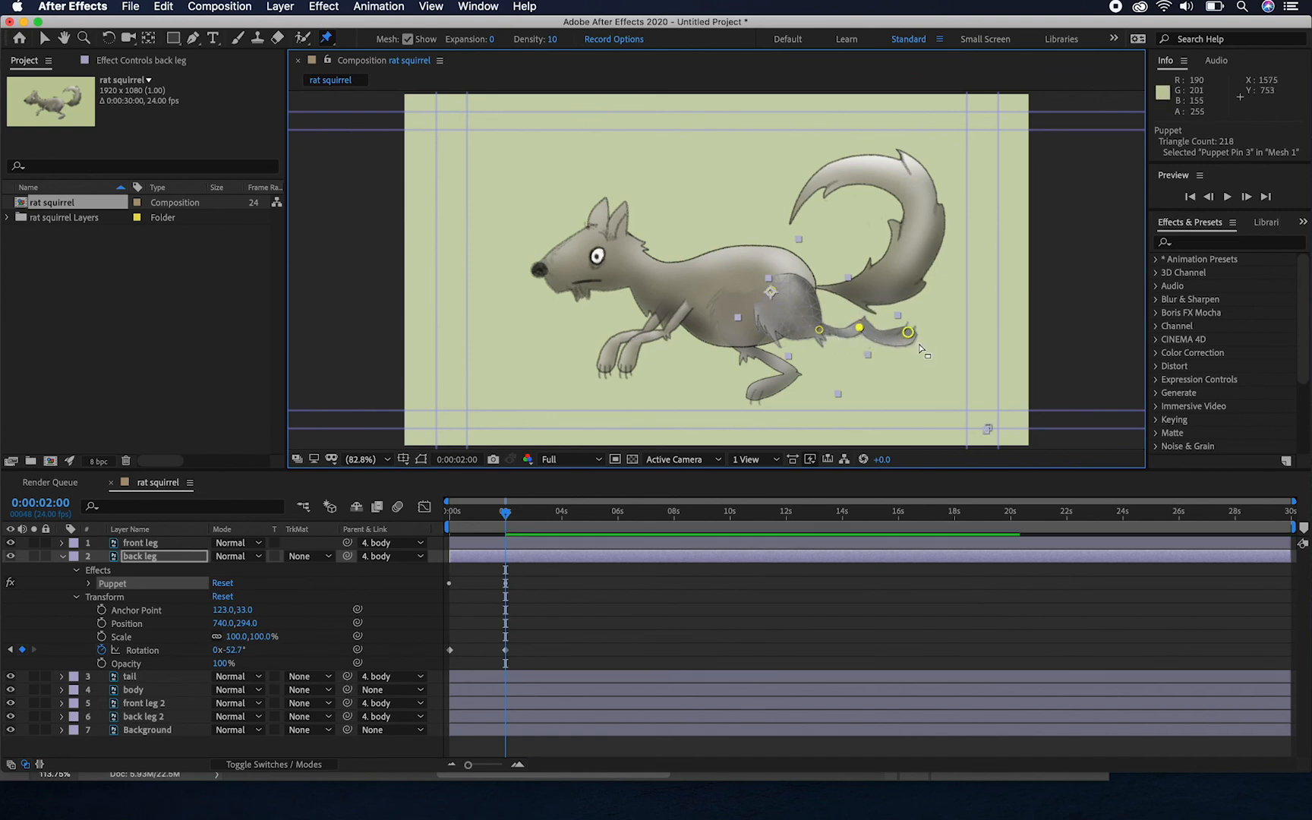
At 0:00:00:23, move the back leg's foot pin forward and up and its knee pin slightly forward and down, and return to the first frame
left_click_drag(514, 510, 479, 537)
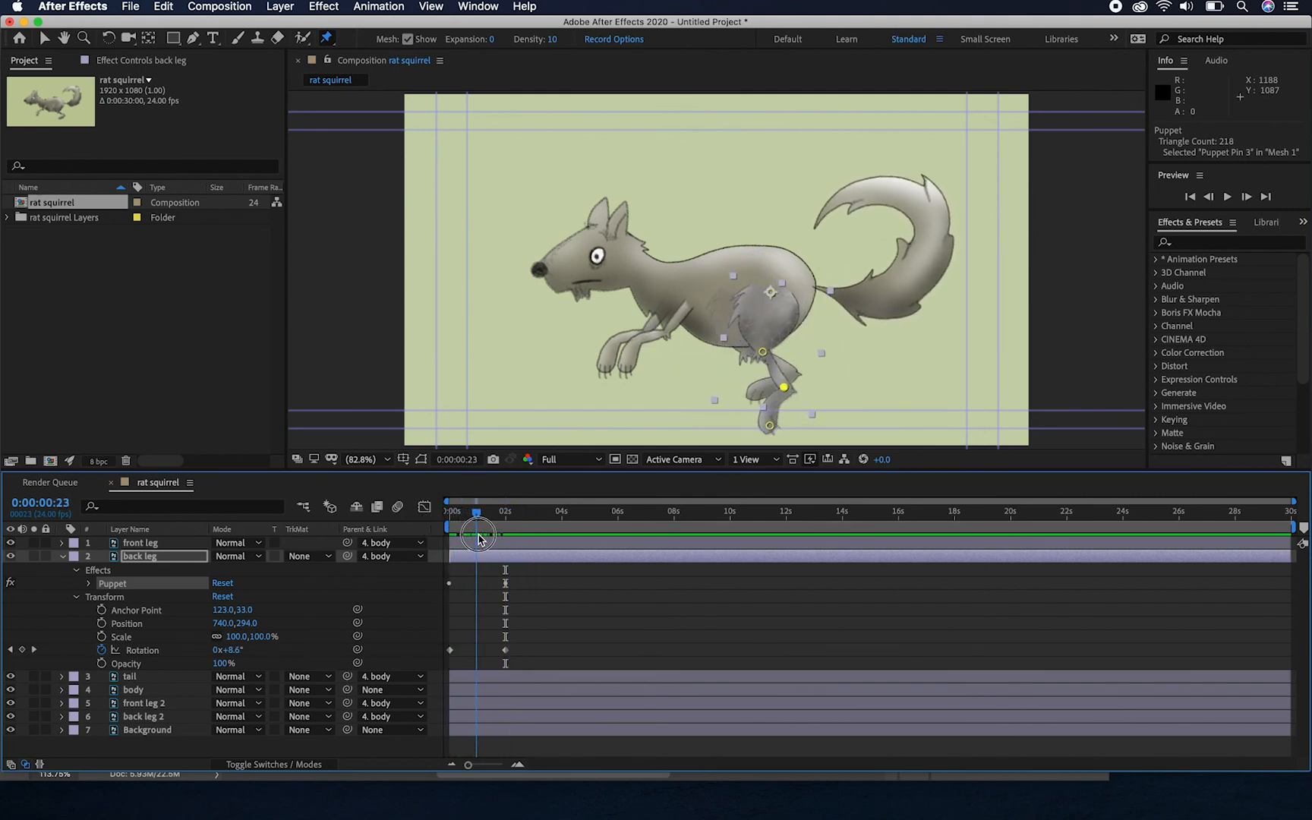
left_click_drag(770, 426, 739, 396)
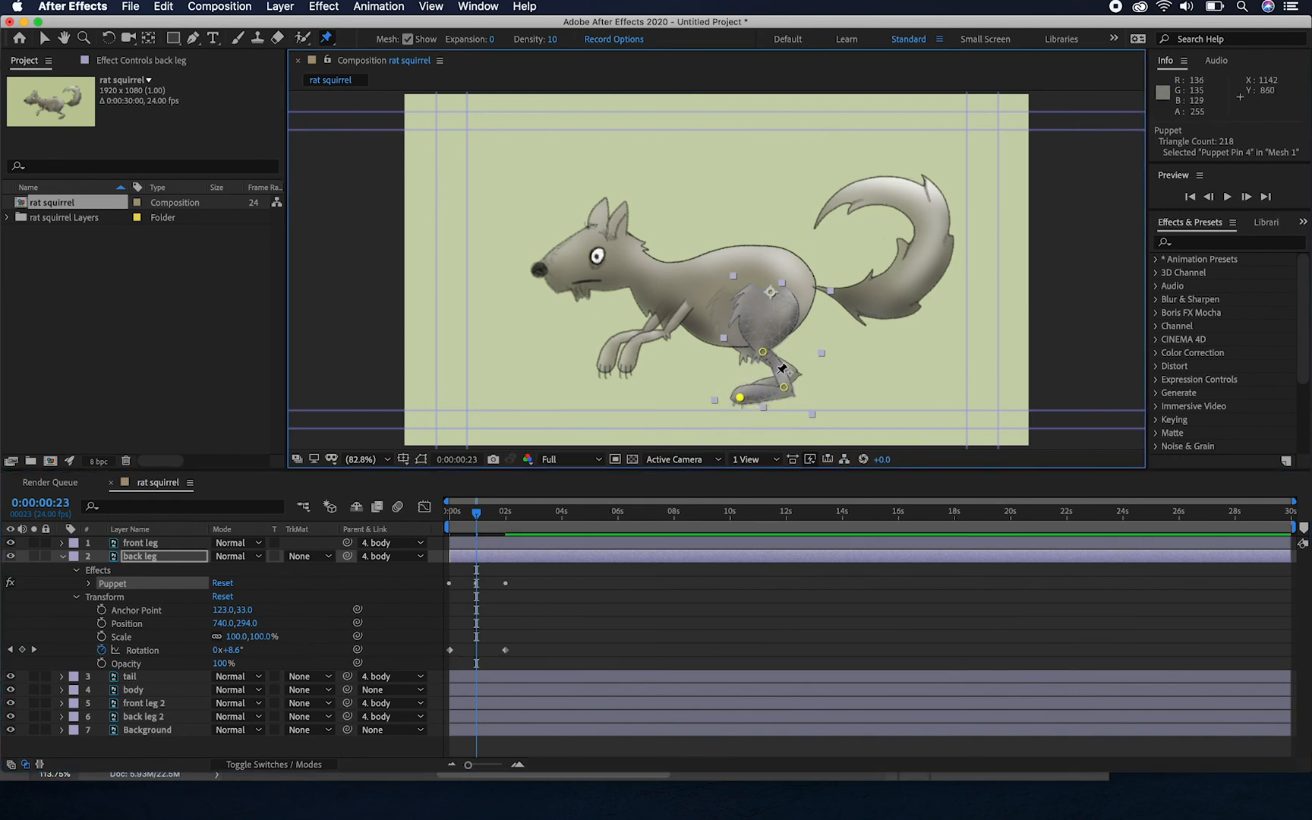
left_click_drag(763, 353, 758, 358)
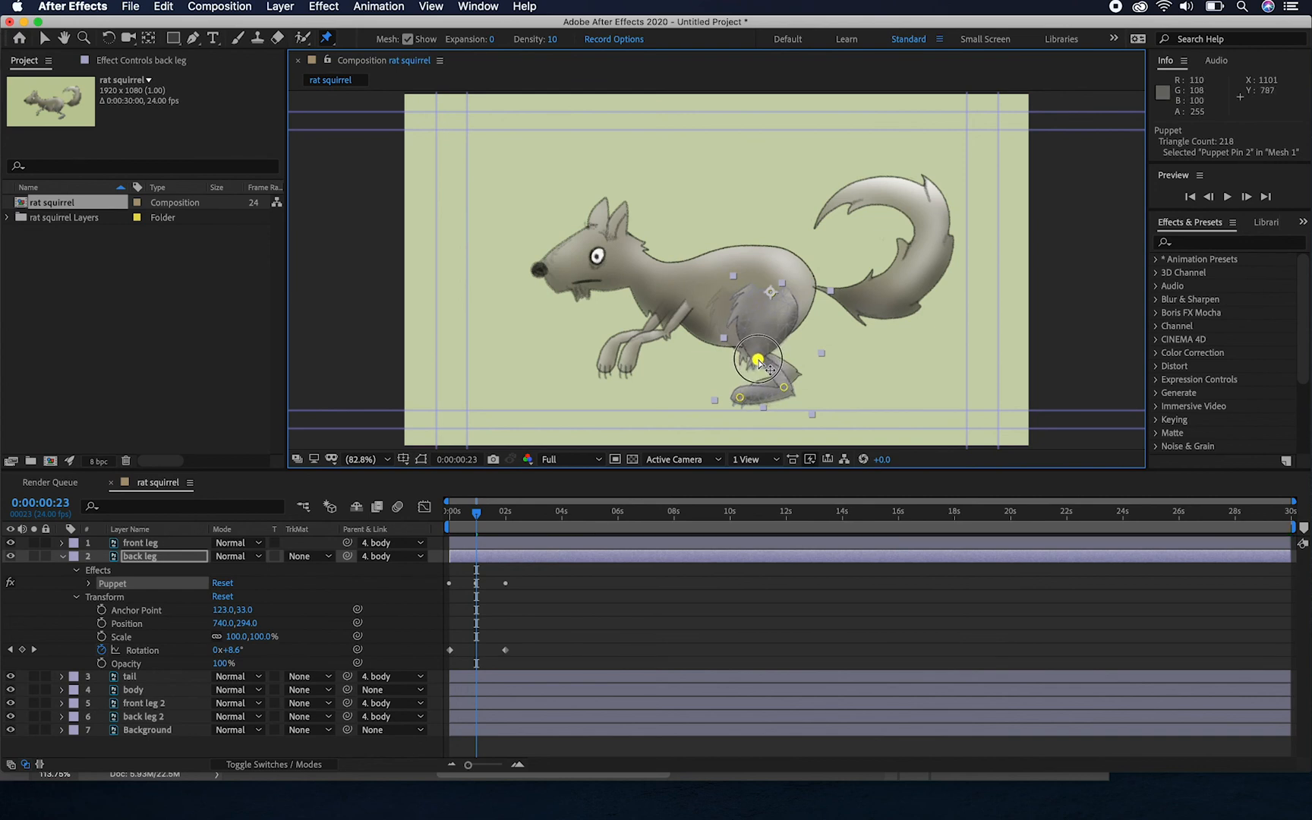
left_click_drag(477, 513, 410, 581)
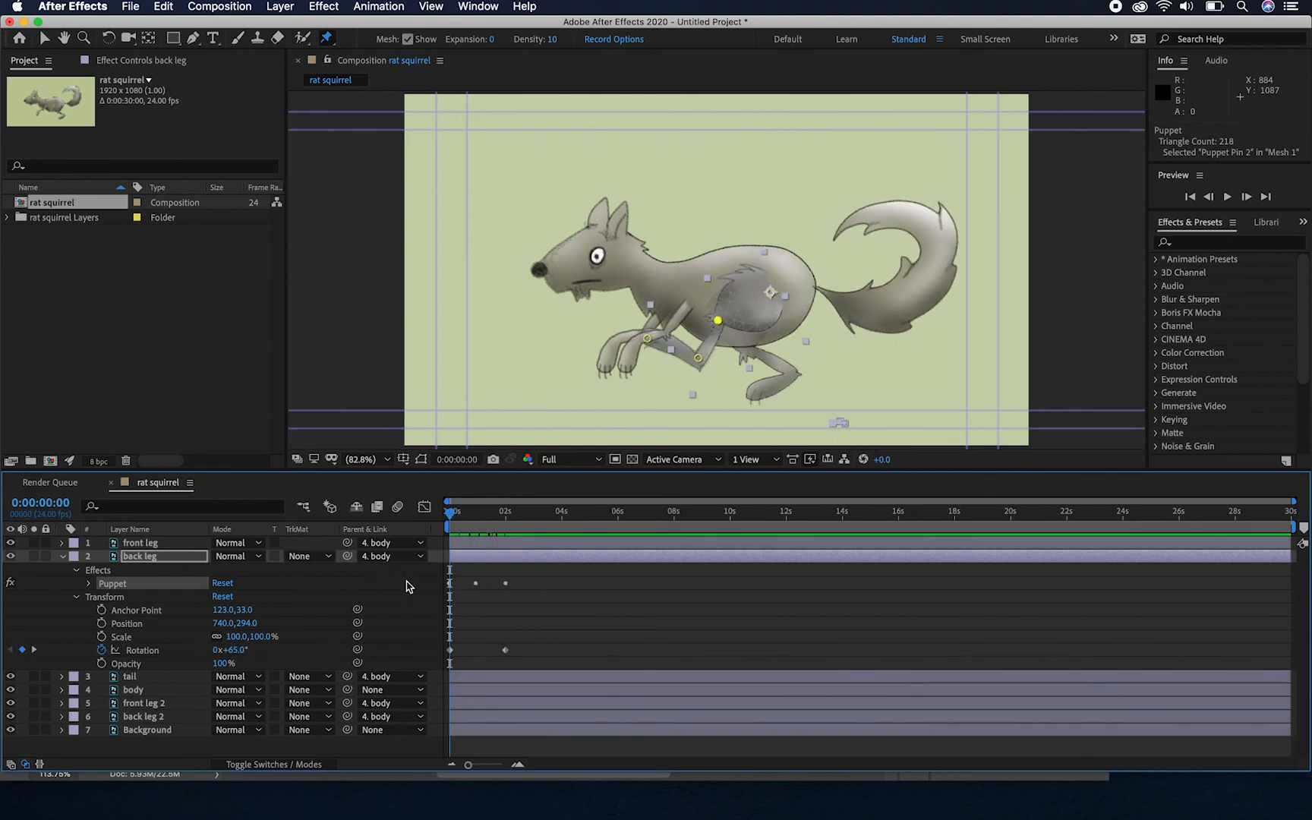